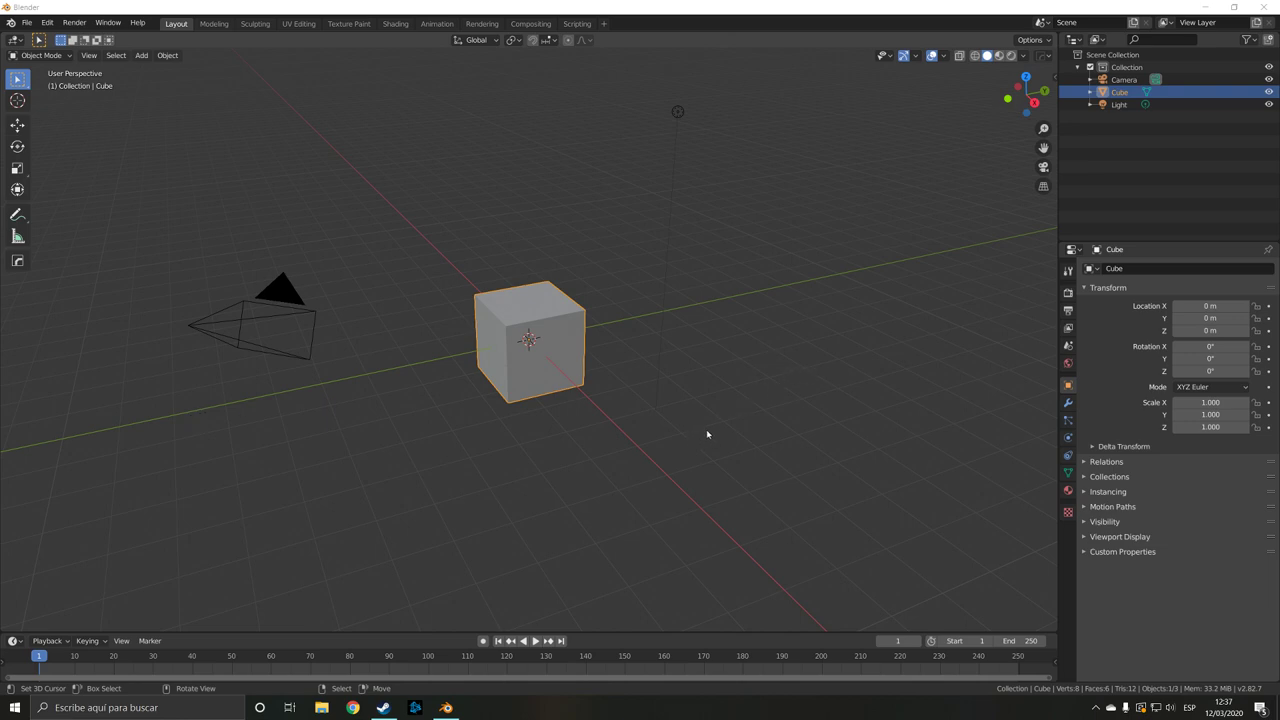
Flatten the cube along Z to a height of 0.136
middle_drag(660, 376, 602, 375)
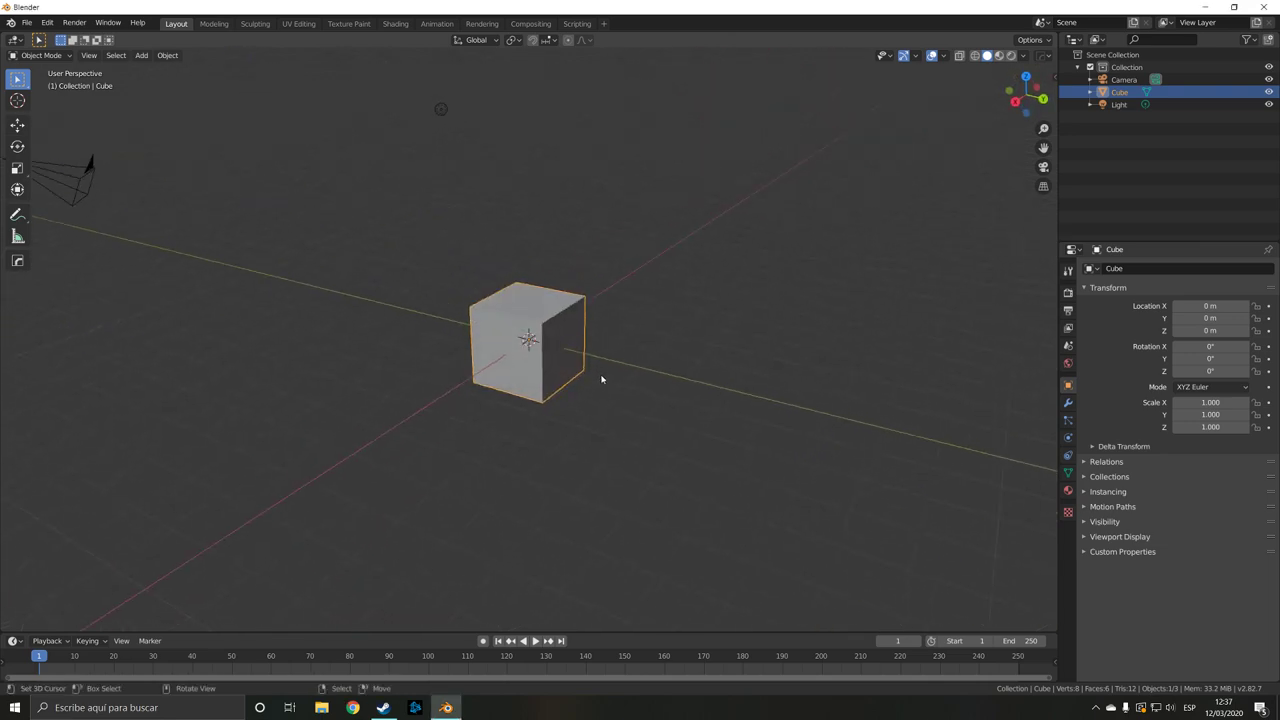
scroll(601, 372, up, 2)
scroll(601, 372, down, 3)
scroll(600, 372, up, 3)
middle_drag(599, 378, 662, 380)
key(s)
key(z)
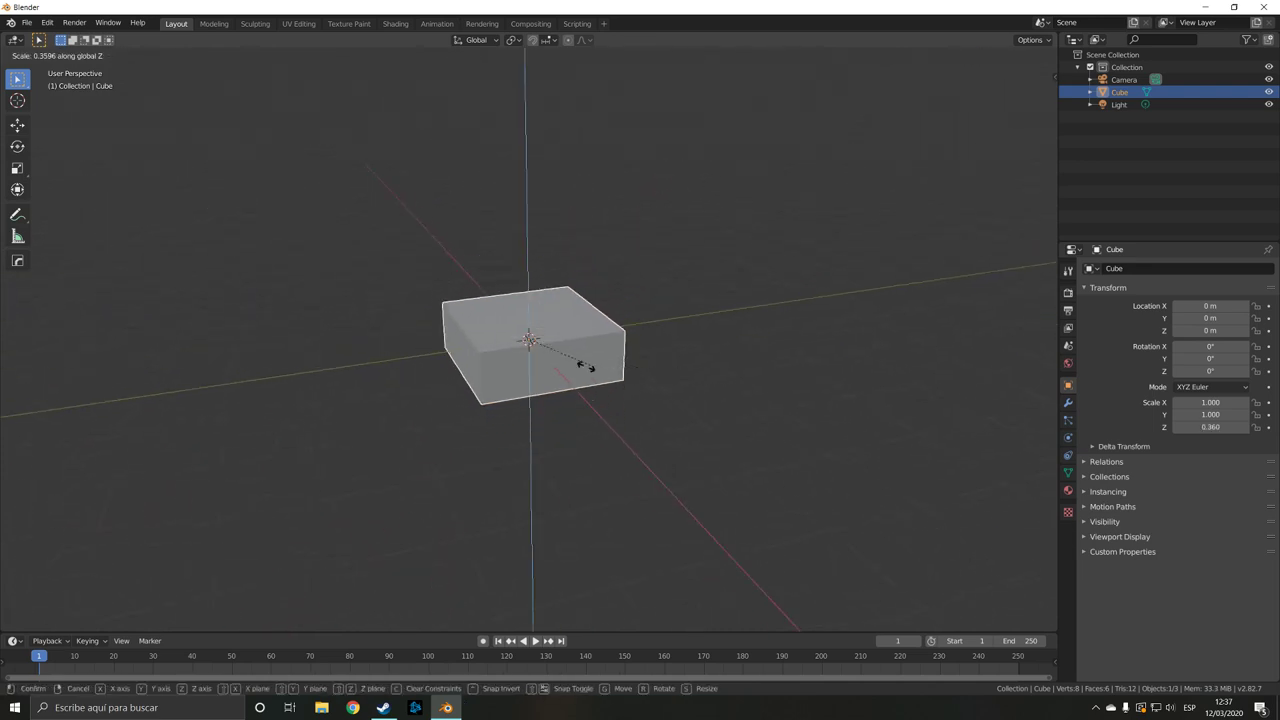
click(531, 368)
Stretch the flattened cube along X to 4.092 so it becomes a long plank
key(s)
key(x)
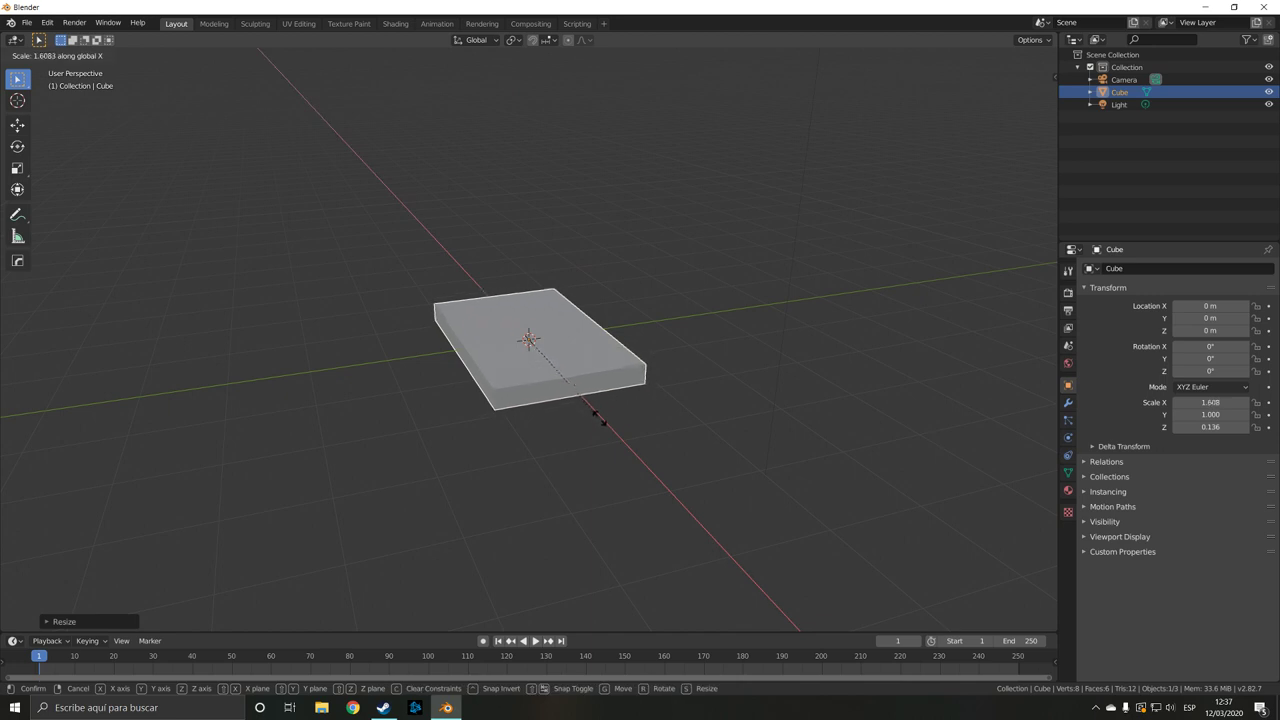
click(710, 524)
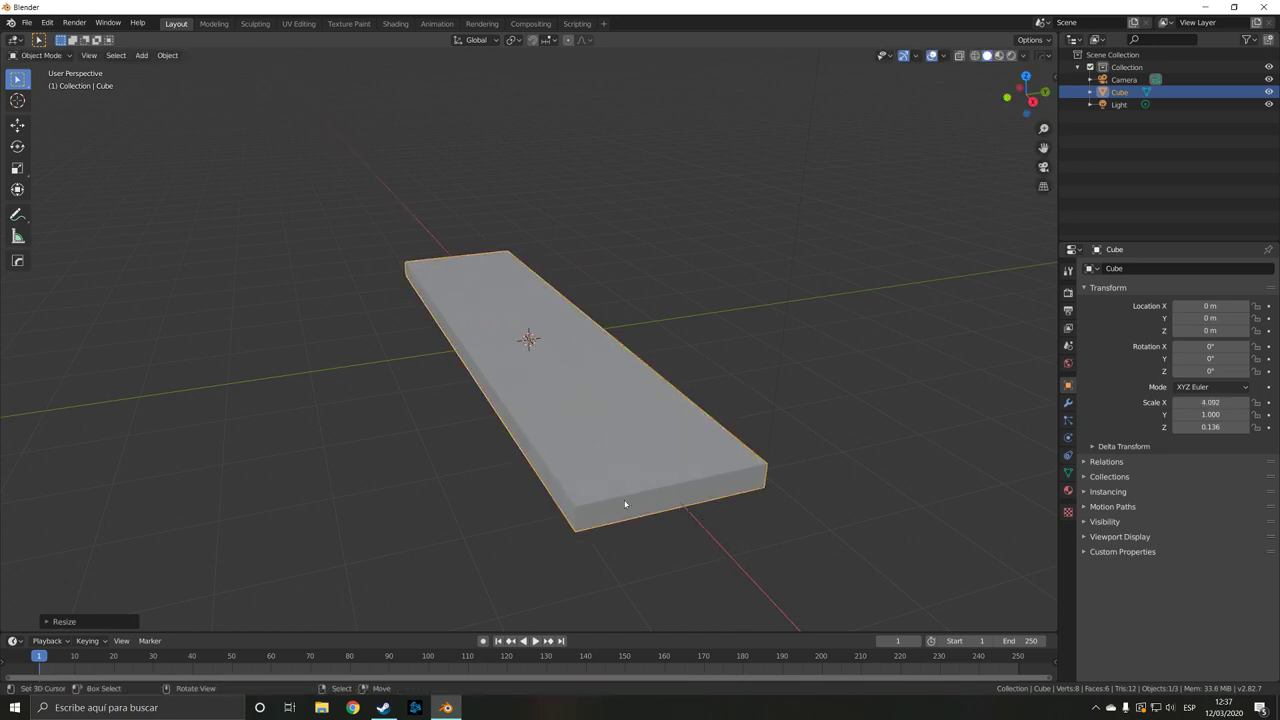
mouse_move(623, 509)
middle_down()
mouse_move(720, 491)
mouse_move(646, 509)
mouse_move(537, 516)
mouse_move(531, 505)
middle_up()
In Edit Mode, add a centred loop cut running down the plank's length
key(Tab)
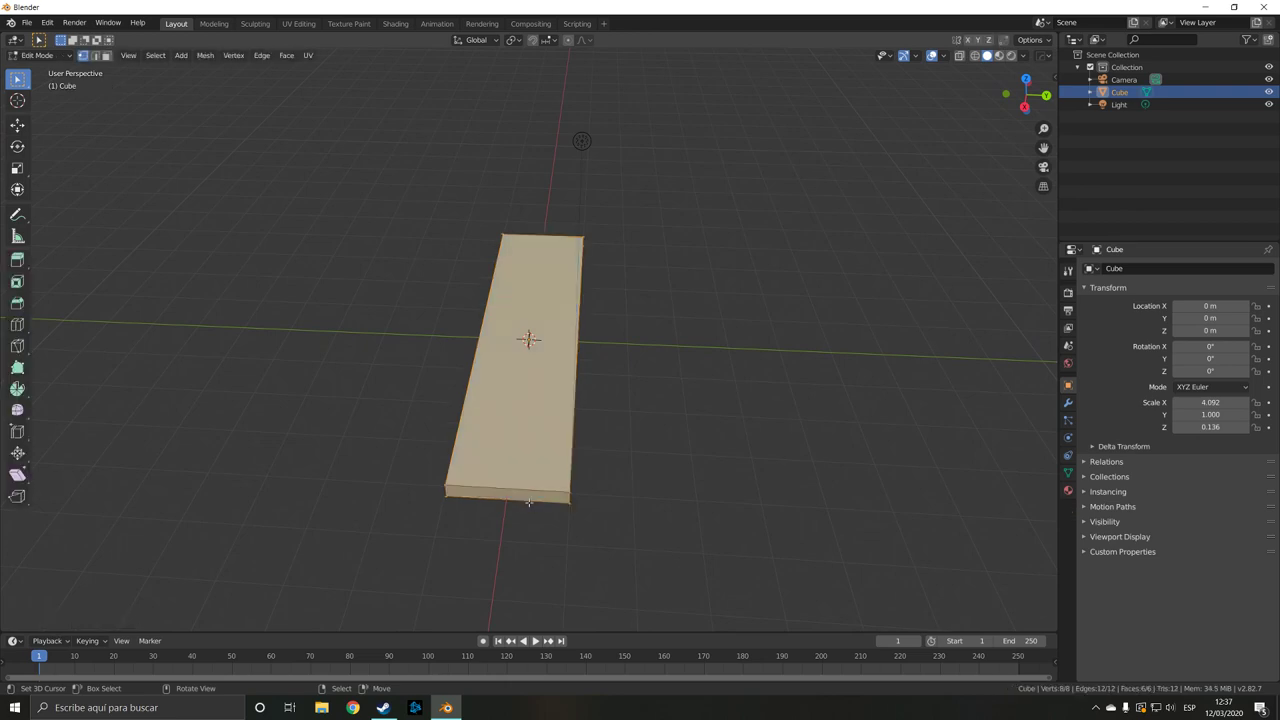
key(ctrl+r)
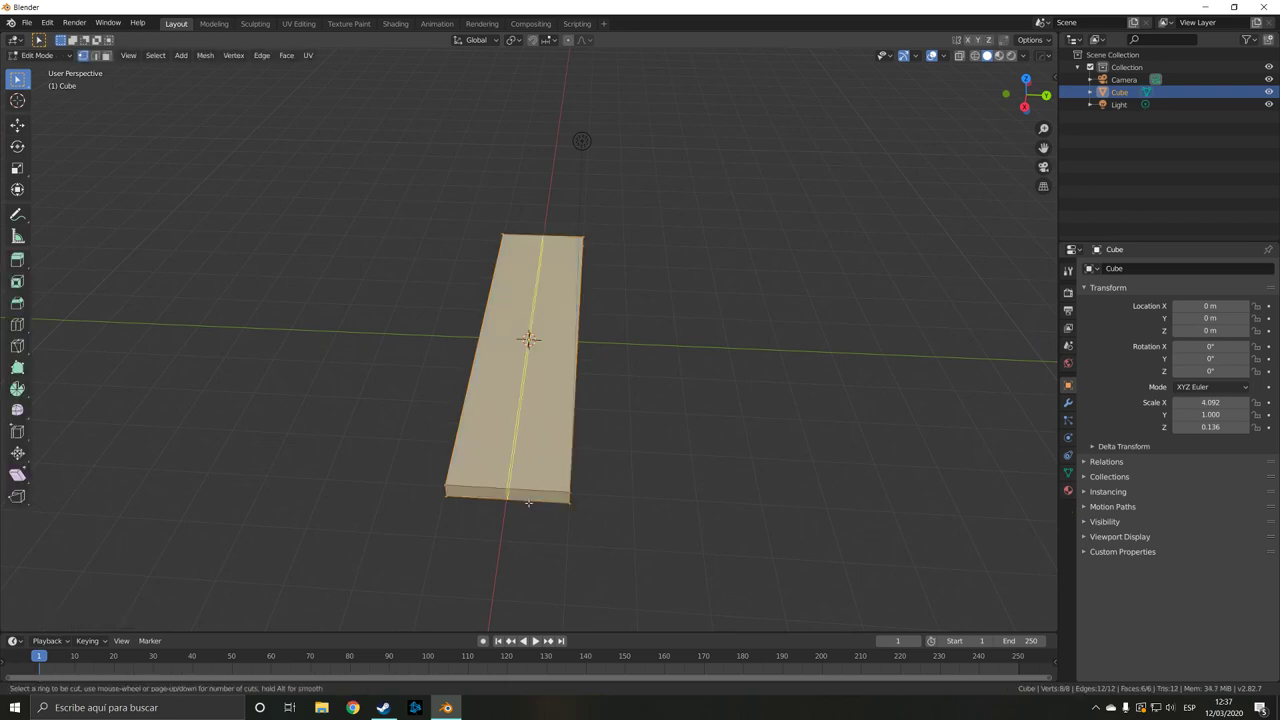
click(528, 503)
right_click(528, 505)
middle_drag(528, 505, 526, 496)
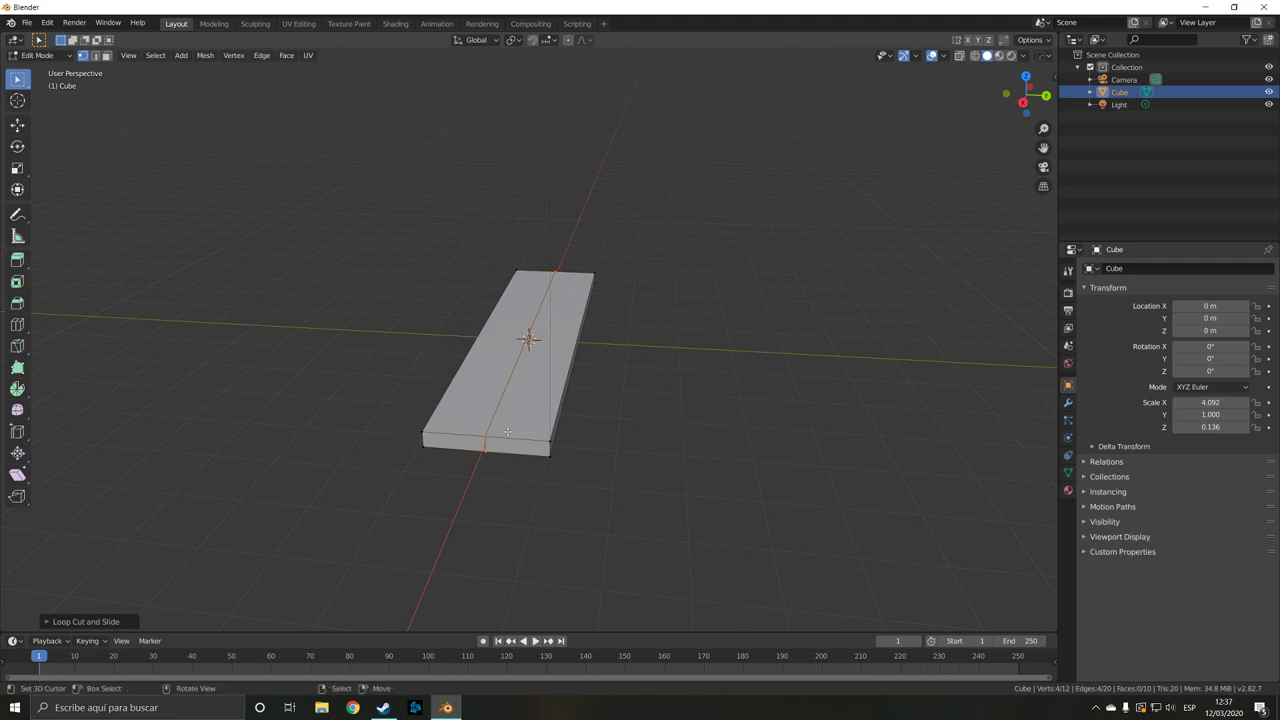
Add a second loop cut around the plank's thickness and pick a corner vertex
key(ctrl+r)
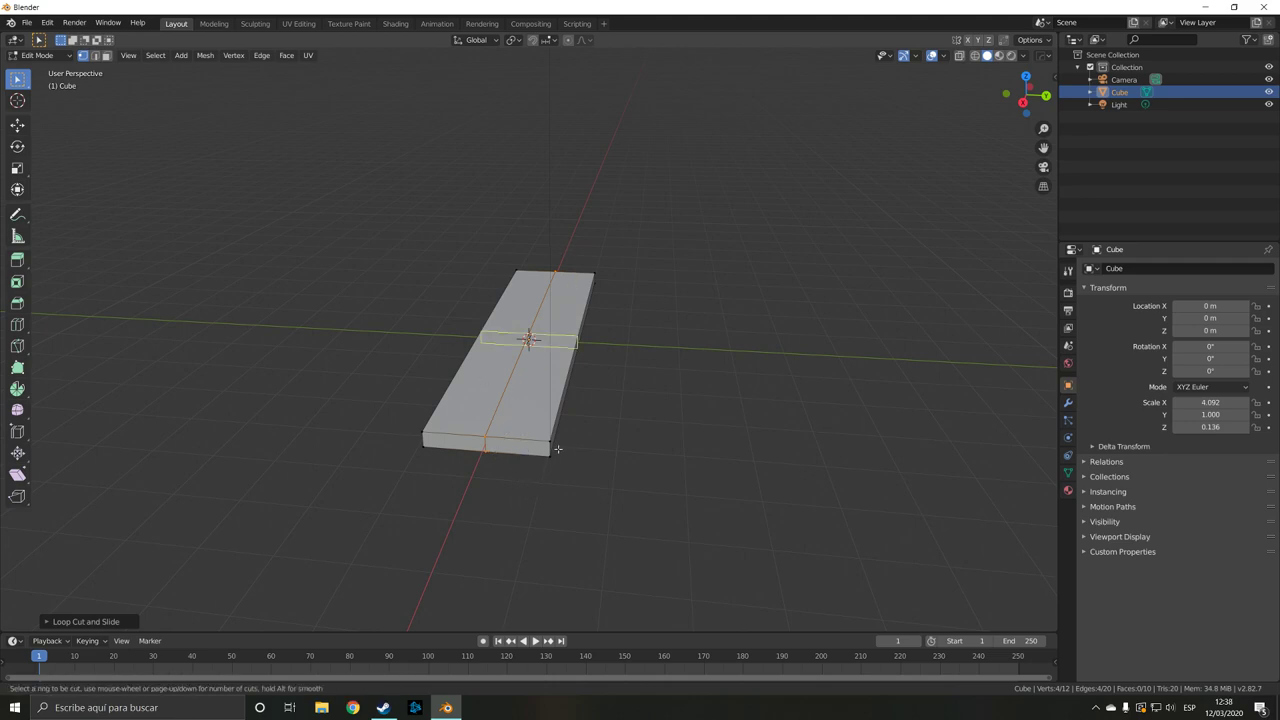
click(549, 450)
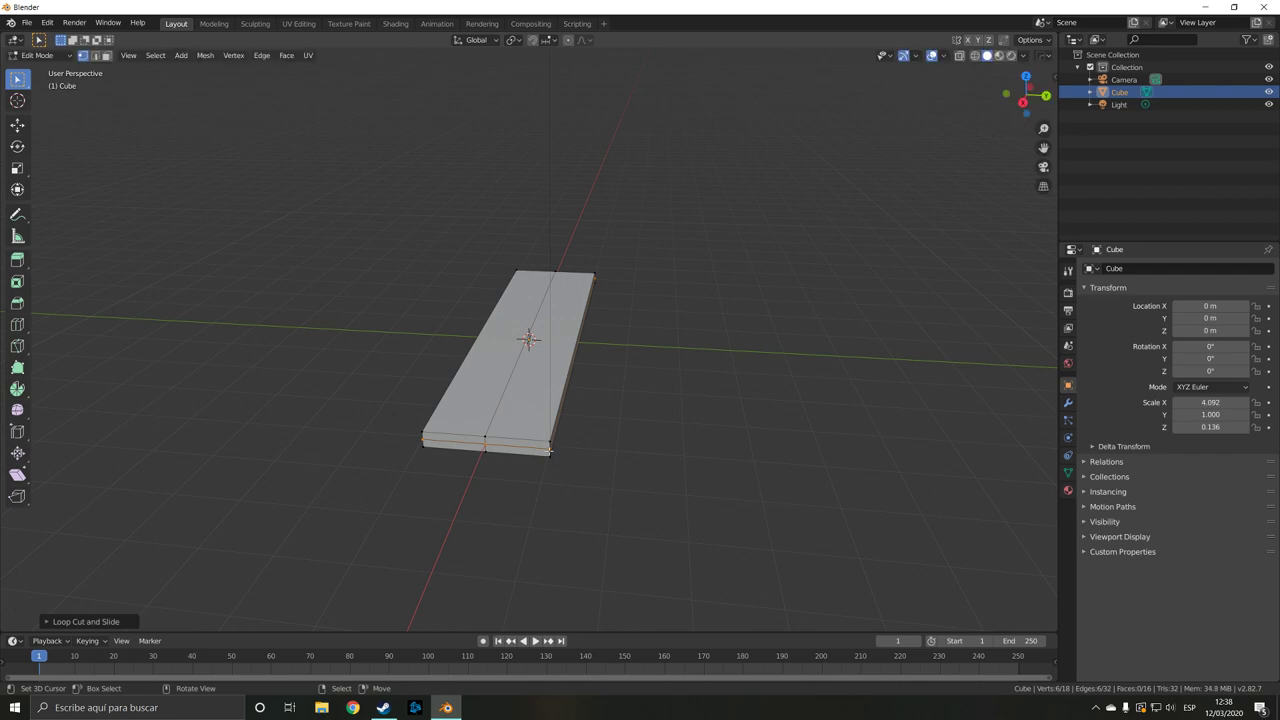
scroll(549, 452, up, 2)
click(560, 510)
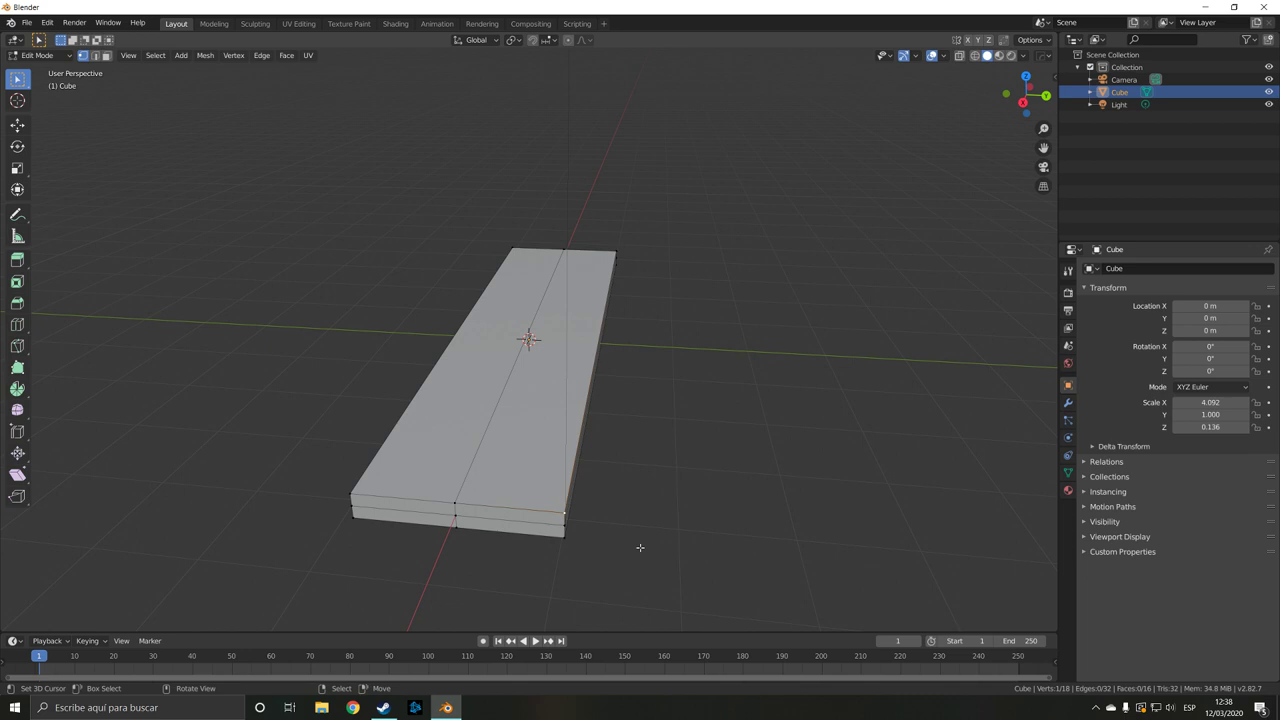
Bevel the selected end corner vertex of the plank
key(alt)
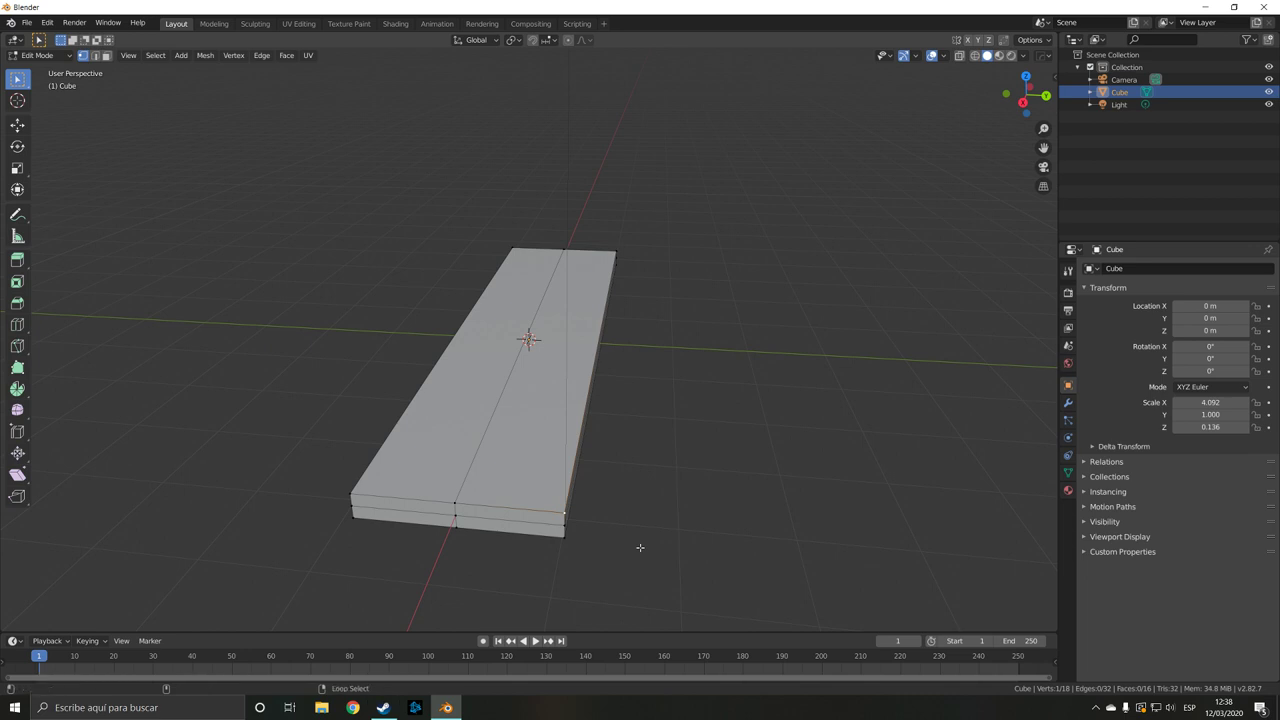
key(alt+shift)
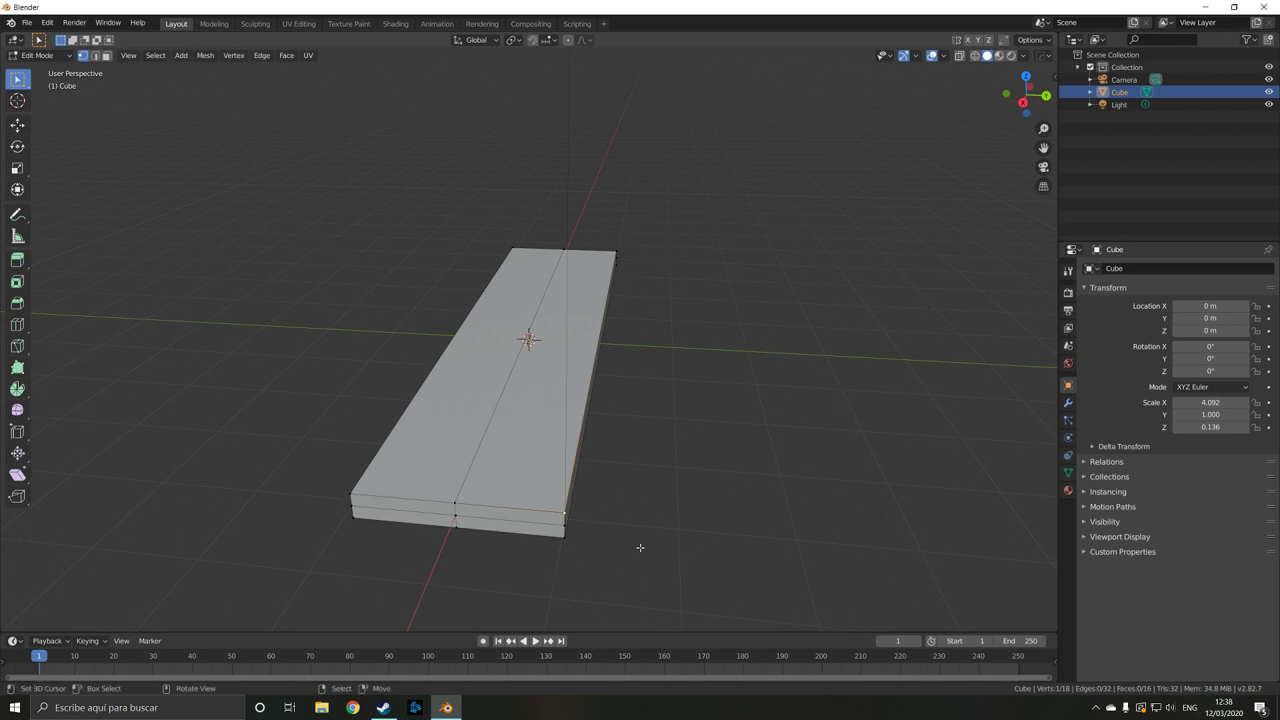
key(ctrl)
key(ctrl+b)
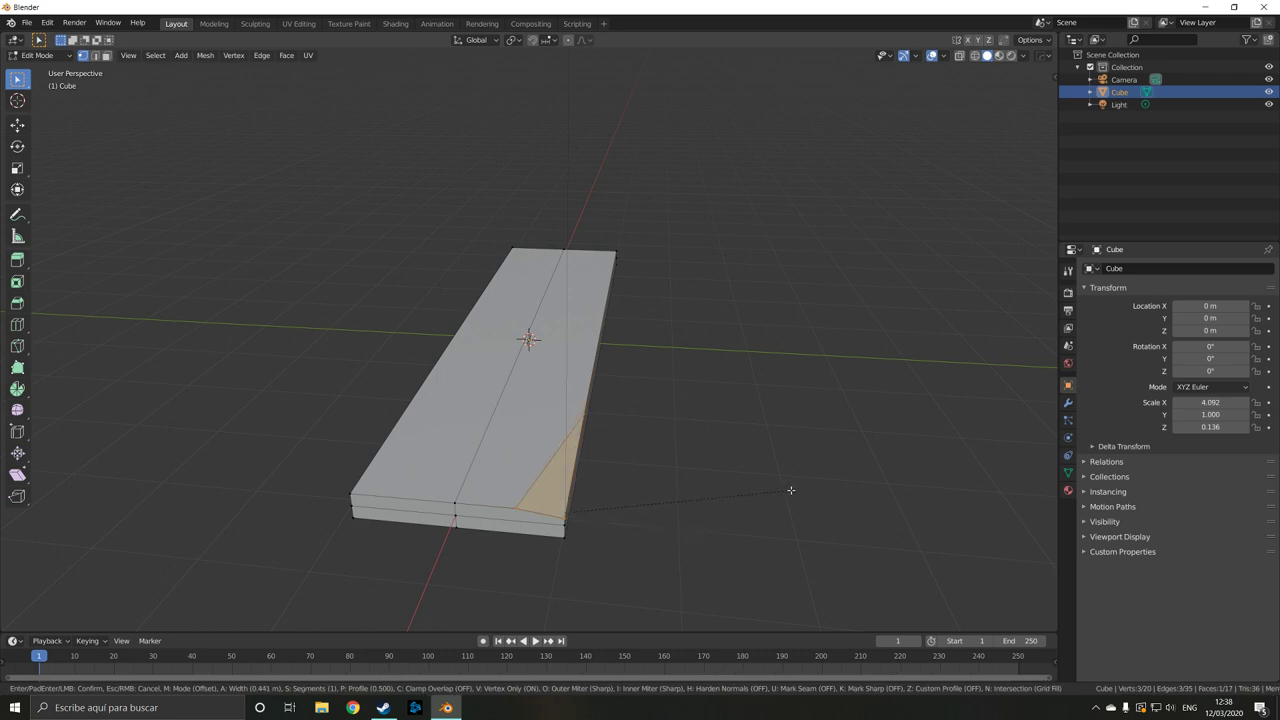
key(Escape)
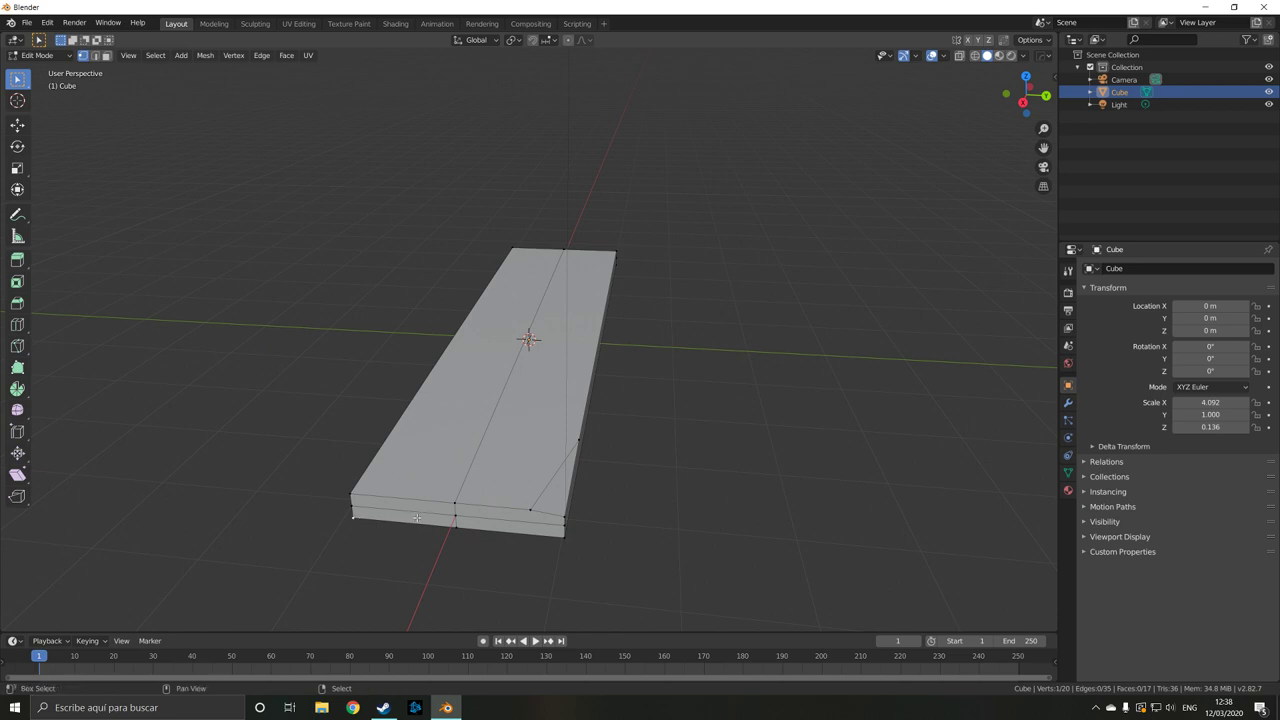
key(ctrl+b)
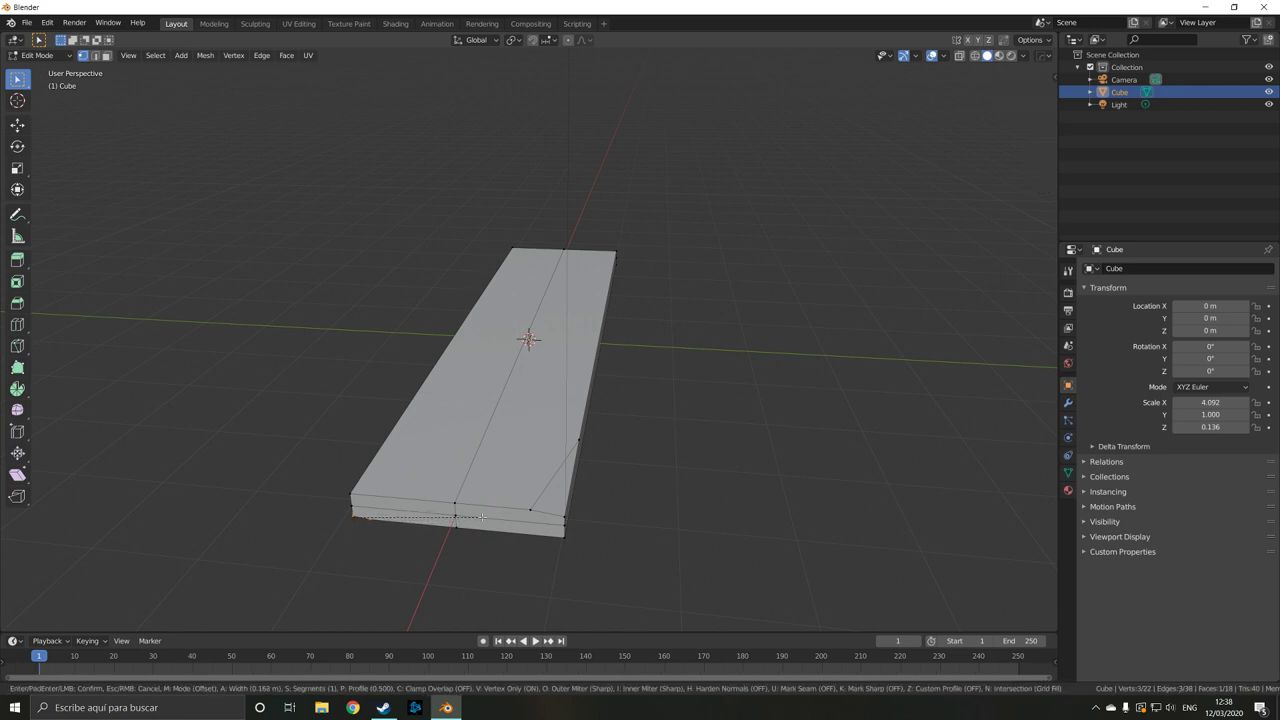
click(482, 518)
mouse_move(651, 540)
middle_down()
mouse_move(497, 557)
mouse_move(713, 541)
middle_up()
Vertex-bevel two more corner vertices with Ctrl+Shift+B
click(760, 539)
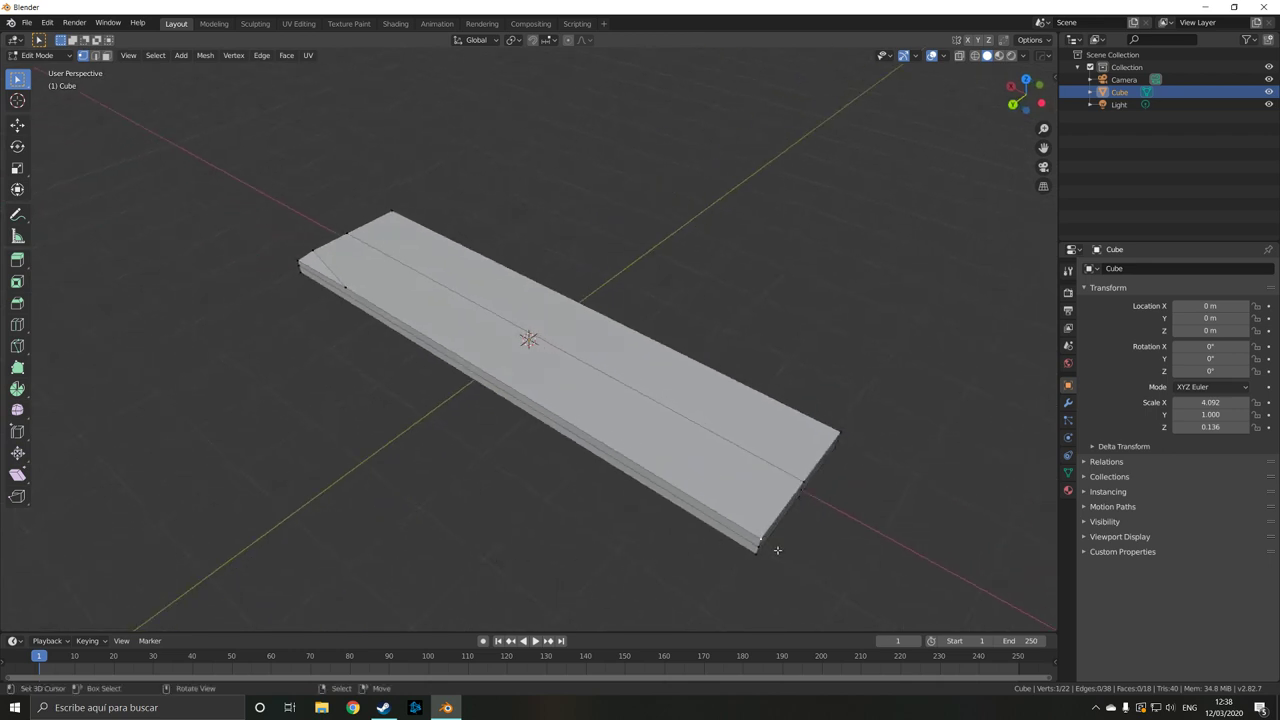
key(ctrl+shift+b)
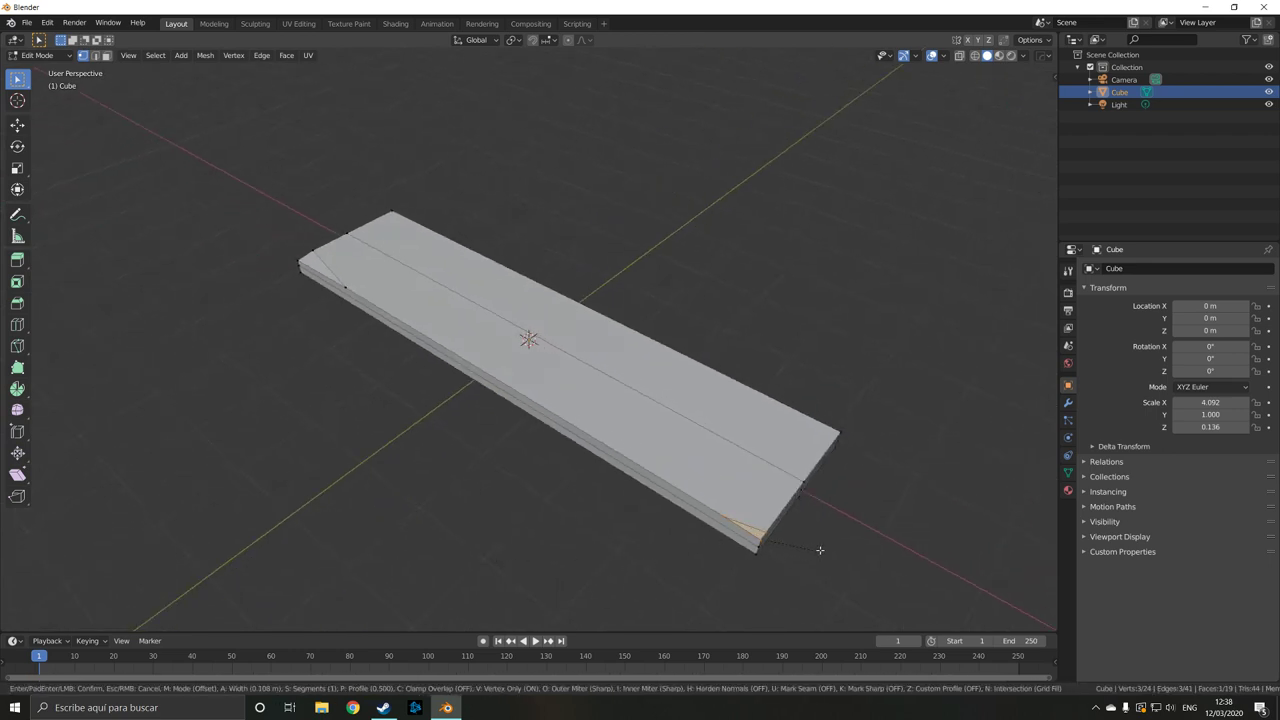
click(825, 563)
middle_drag(825, 563, 814, 541)
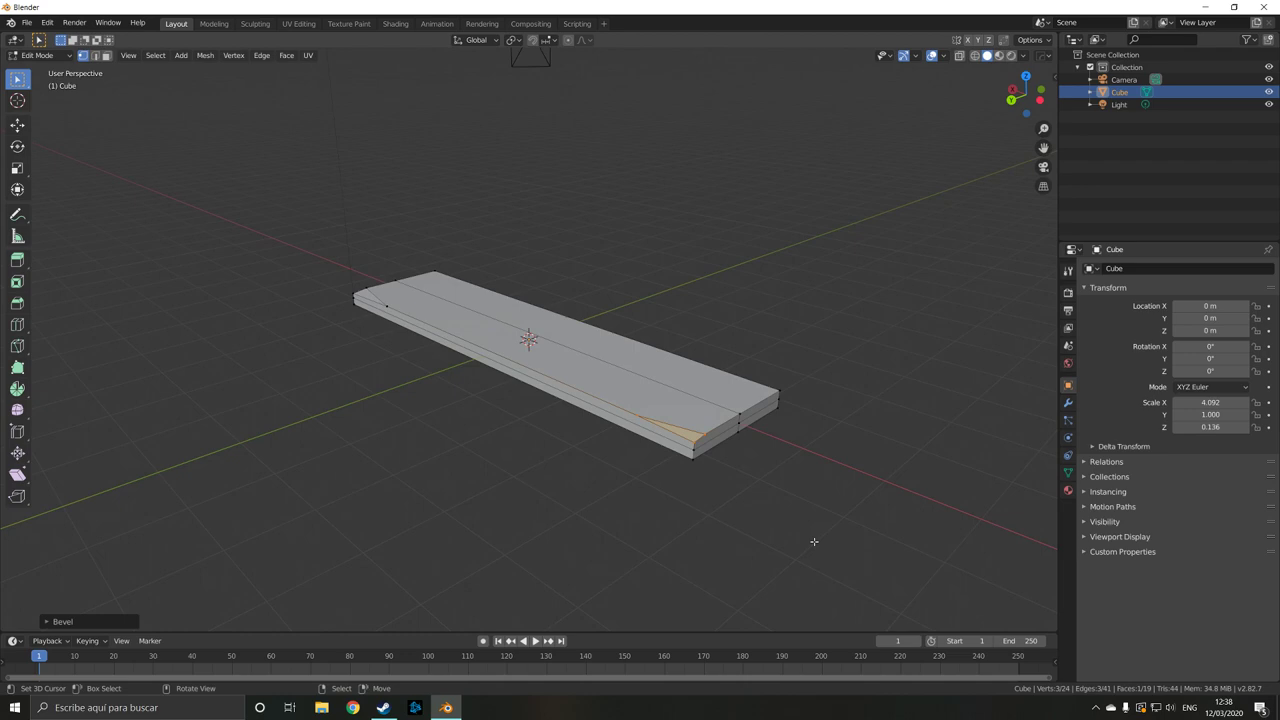
click(698, 461)
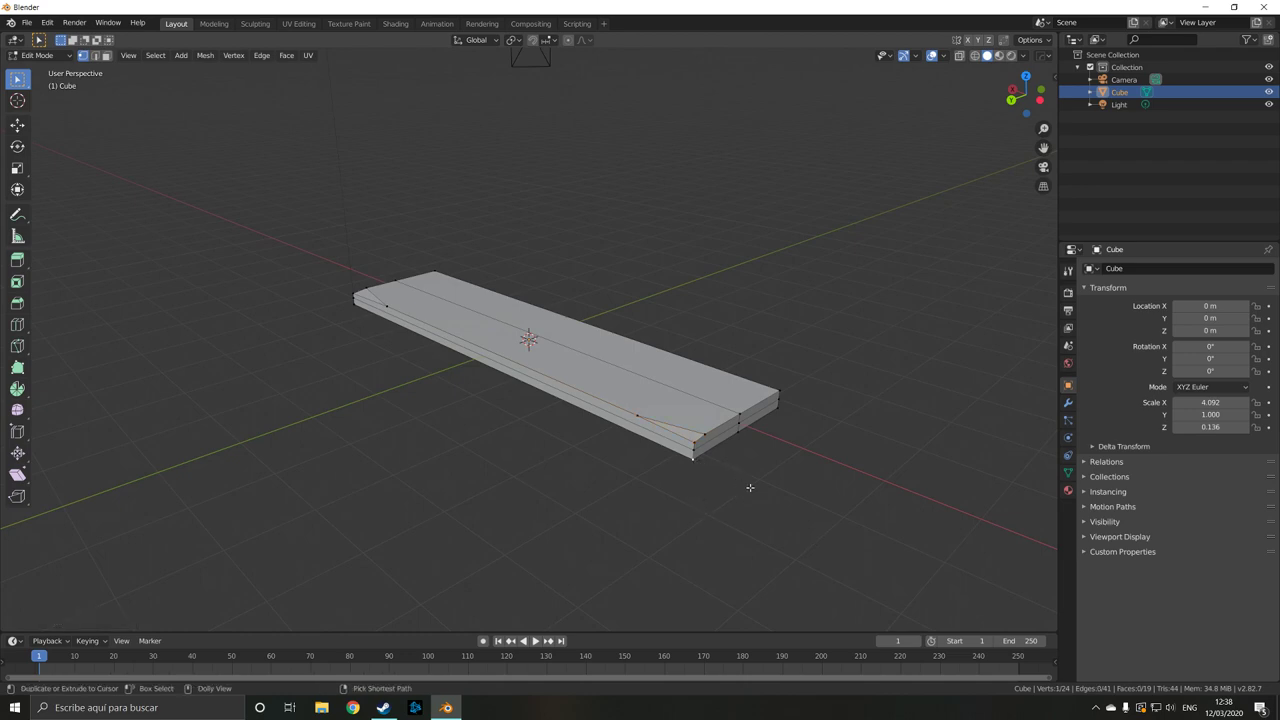
key(ctrl+shift+b)
click(794, 491)
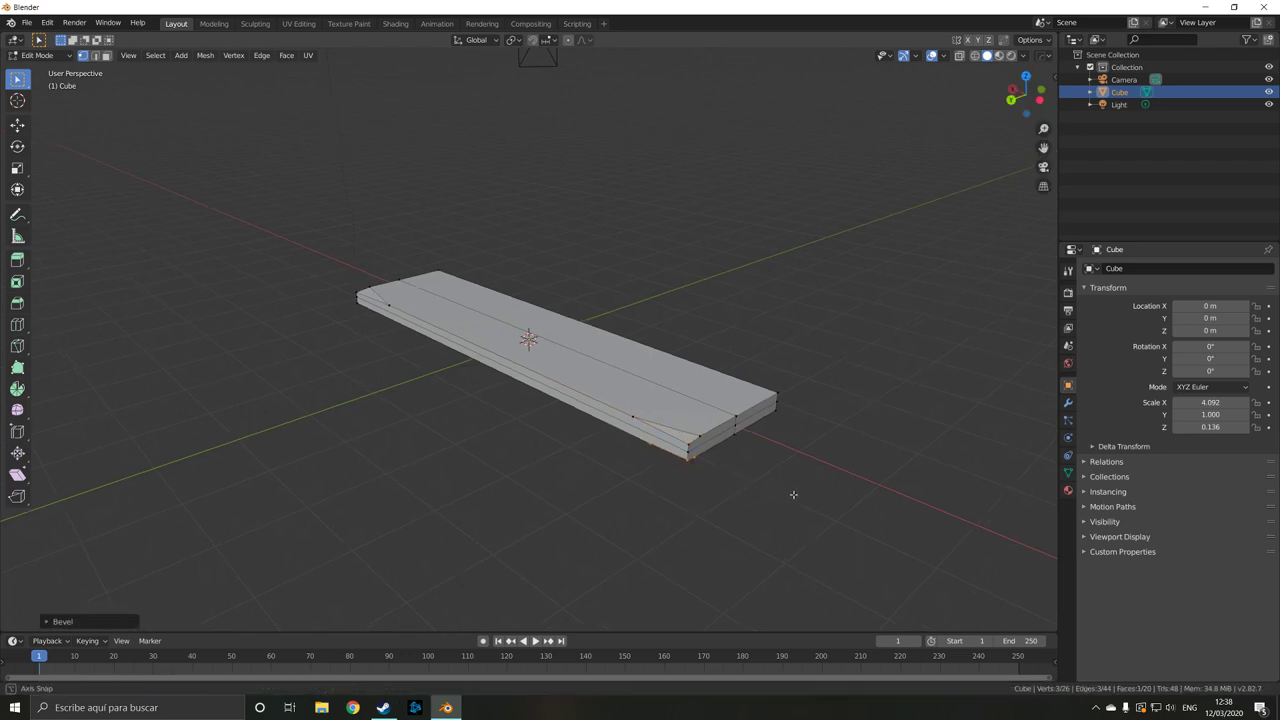
Chamfer the fourth corner vertex with two successive vertex bevels
mouse_move(791, 494)
middle_down()
mouse_move(734, 503)
mouse_move(485, 484)
middle_up()
click(430, 475)
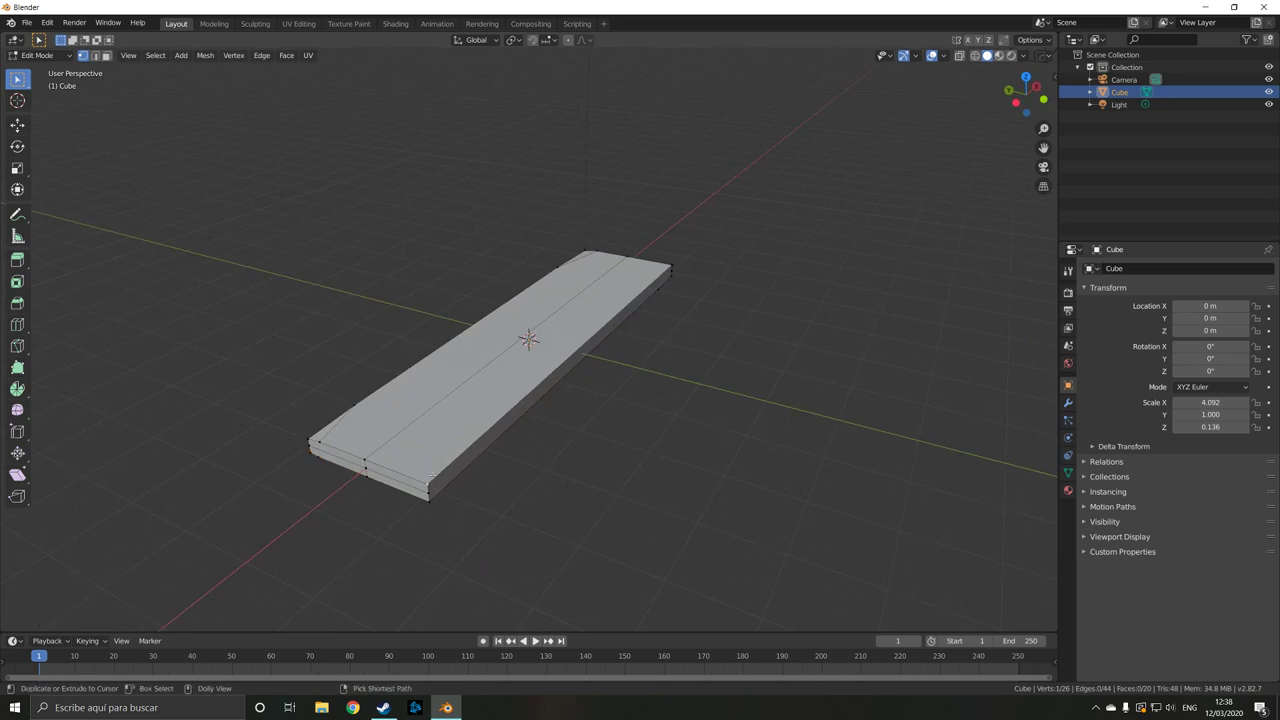
key(ctrl+shift+b)
click(496, 493)
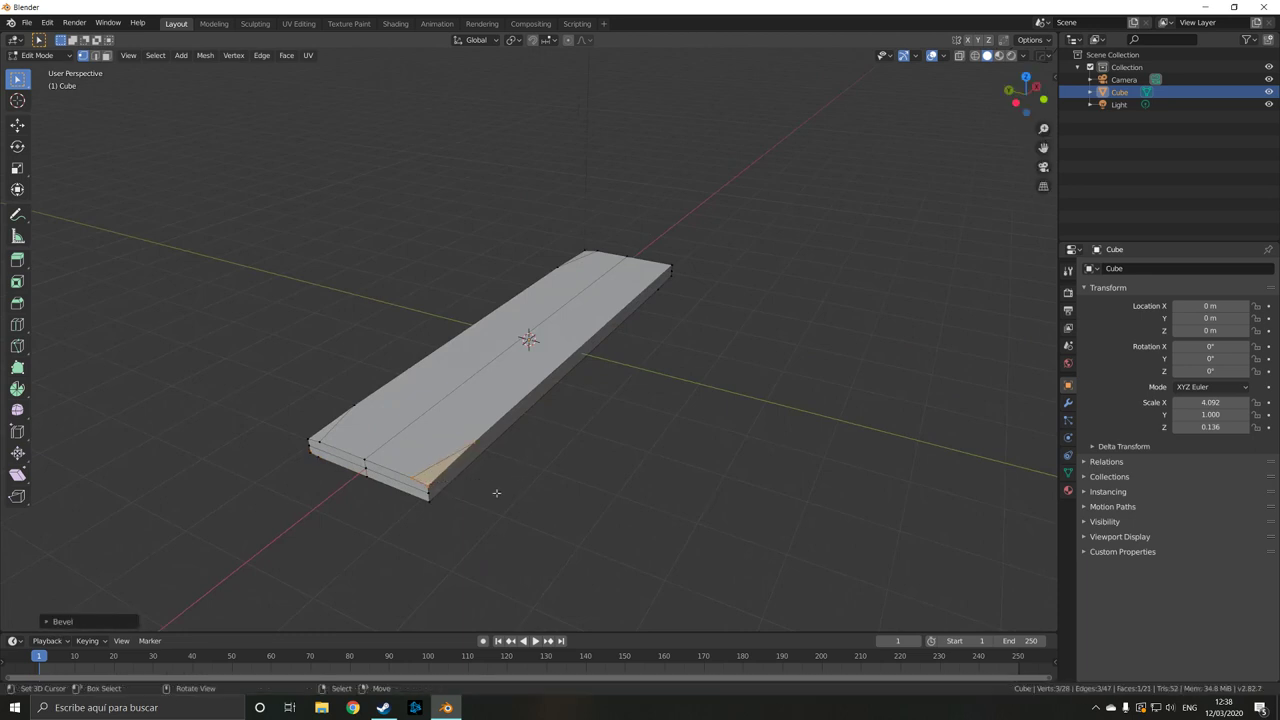
key(ctrl+shift+b)
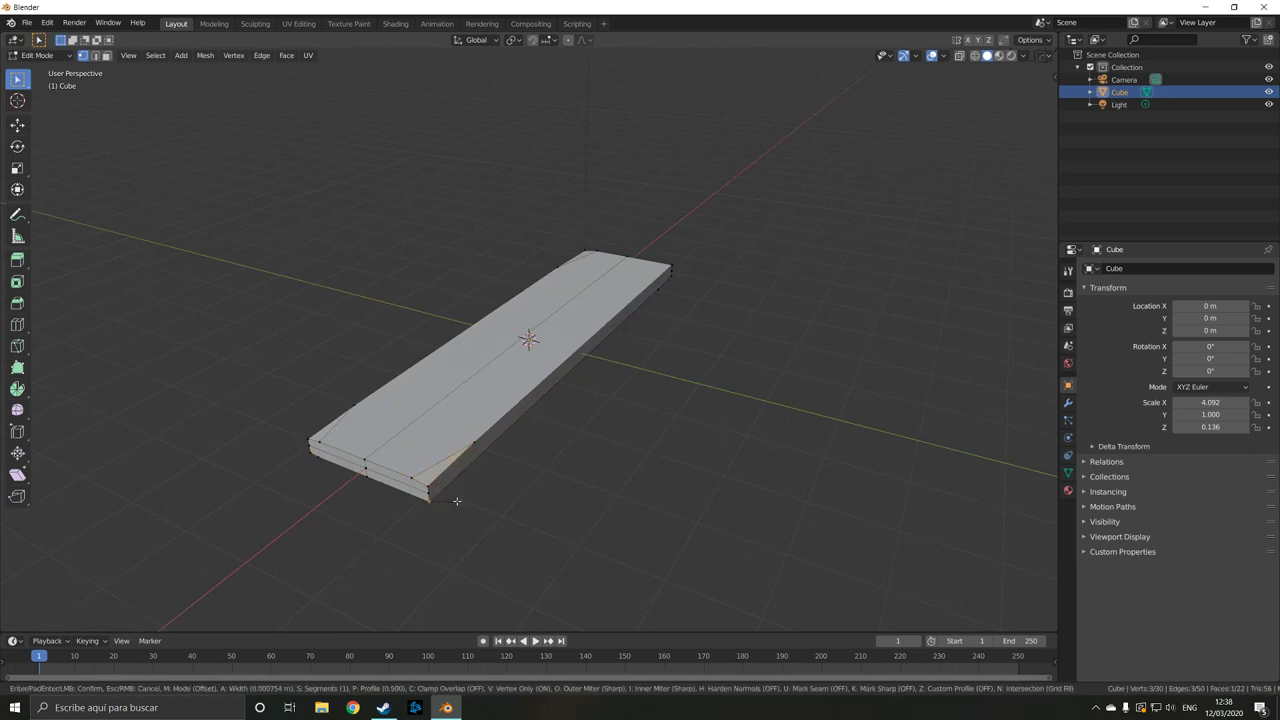
click(485, 496)
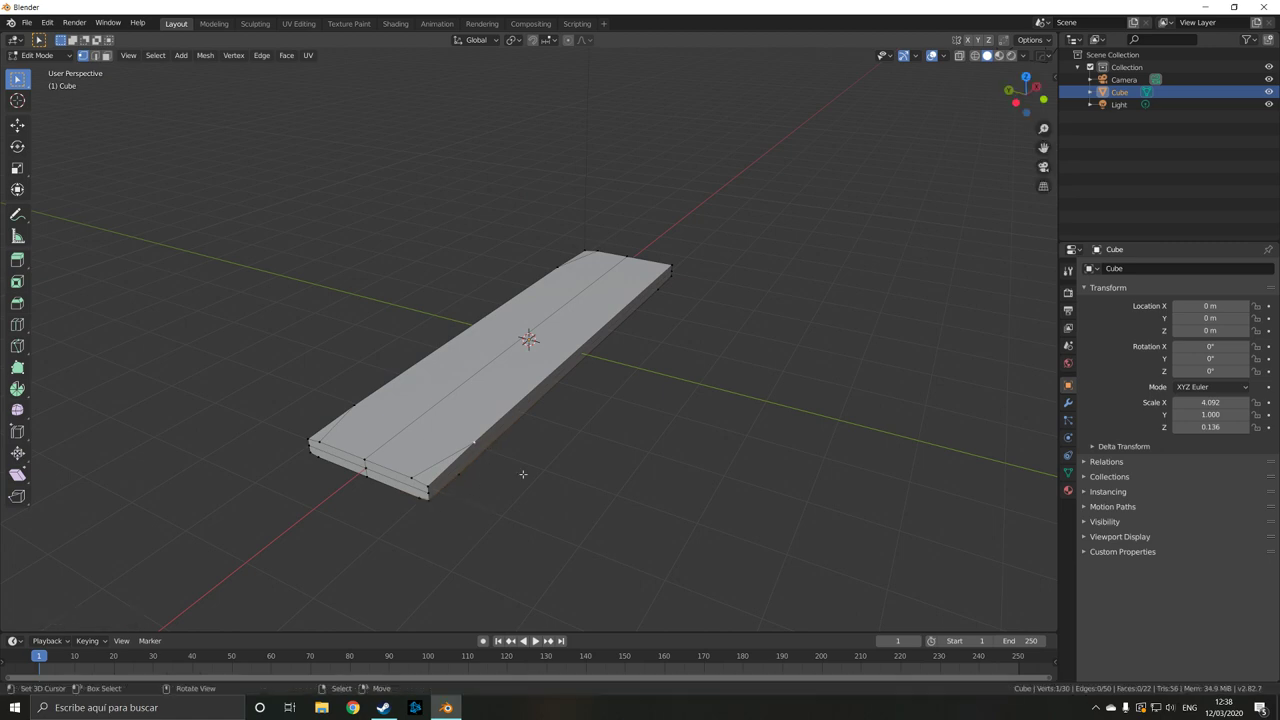
middle_drag(488, 443, 514, 479)
key(shift+v)
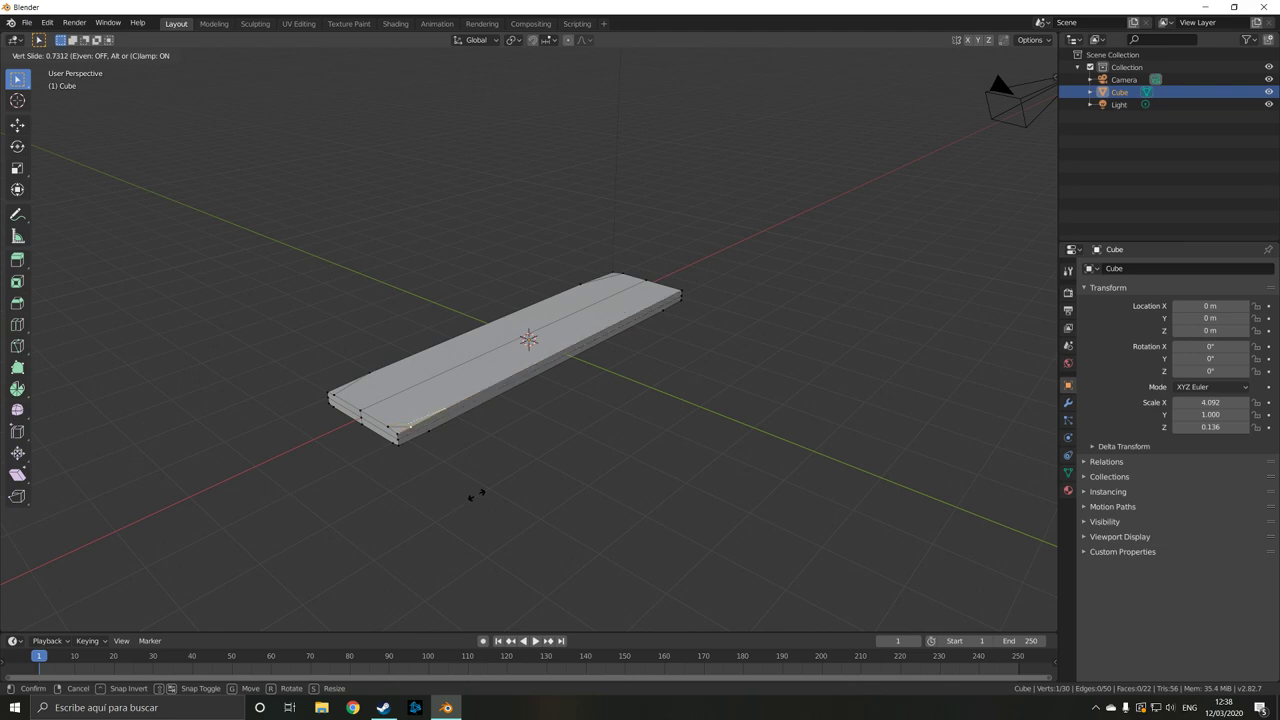
Slide three corner vertices along their edges to taper one end of the plank
click(476, 495)
scroll(348, 507, up, 3)
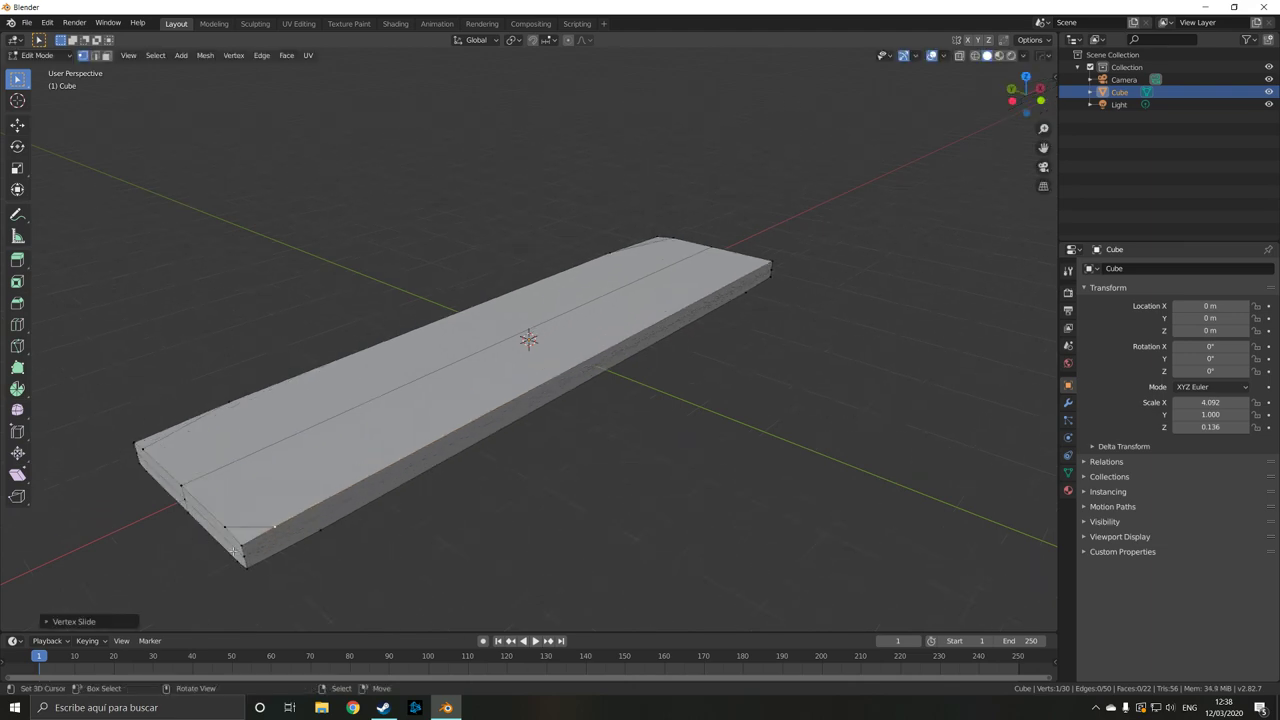
key(shift+v)
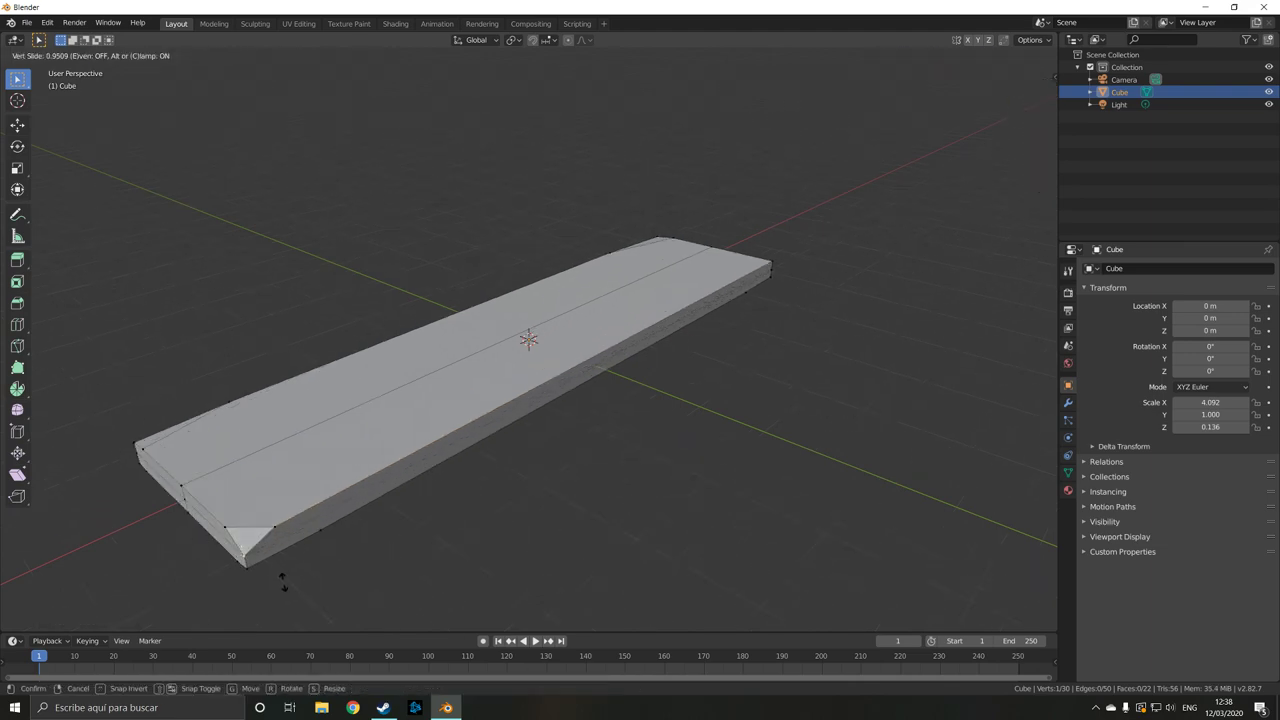
click(283, 577)
click(256, 566)
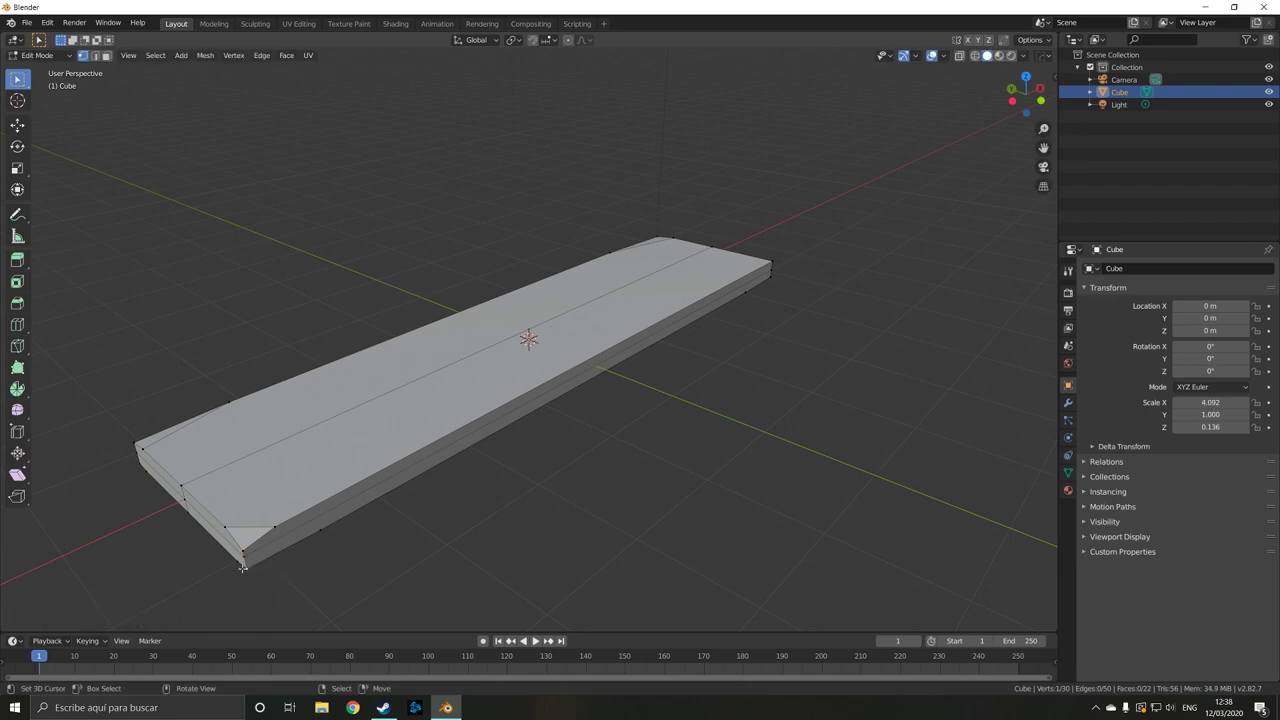
key(shift+v)
click(459, 557)
Slide two more vertices along their edges on the plank's opposite side
mouse_move(459, 557)
middle_down()
mouse_move(765, 535)
mouse_move(716, 464)
mouse_move(690, 470)
middle_up()
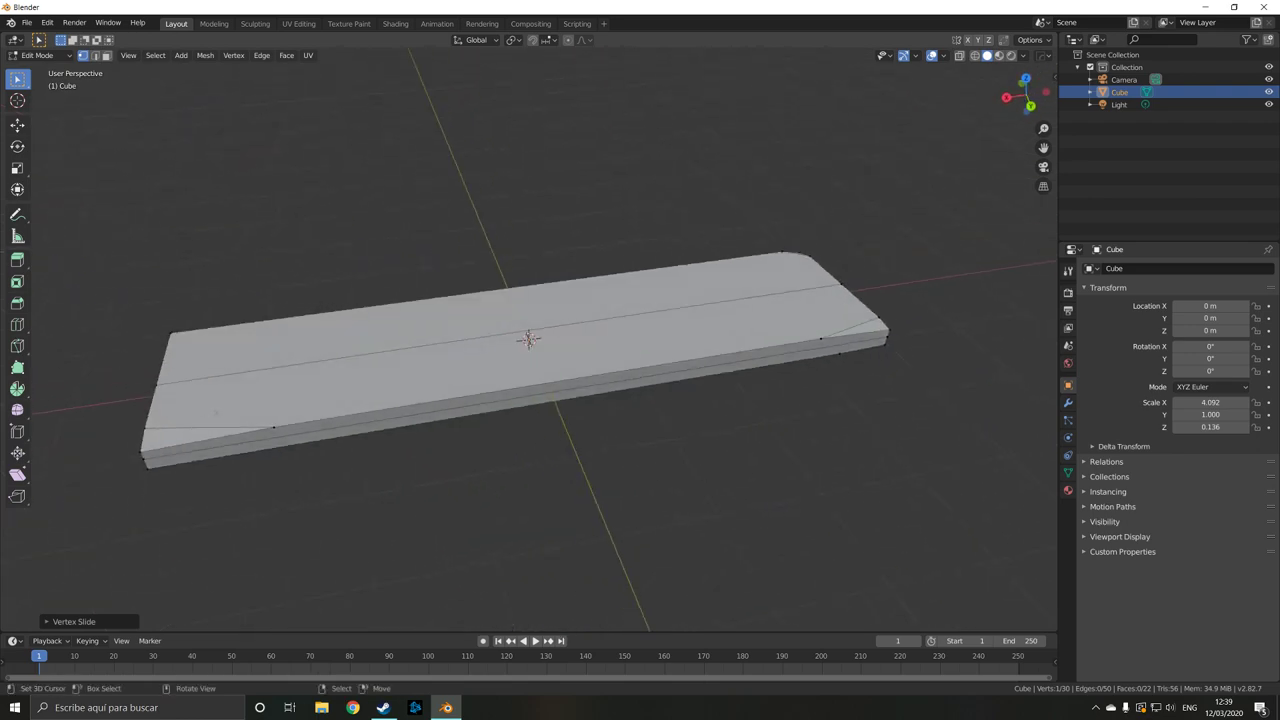
key(shift+v)
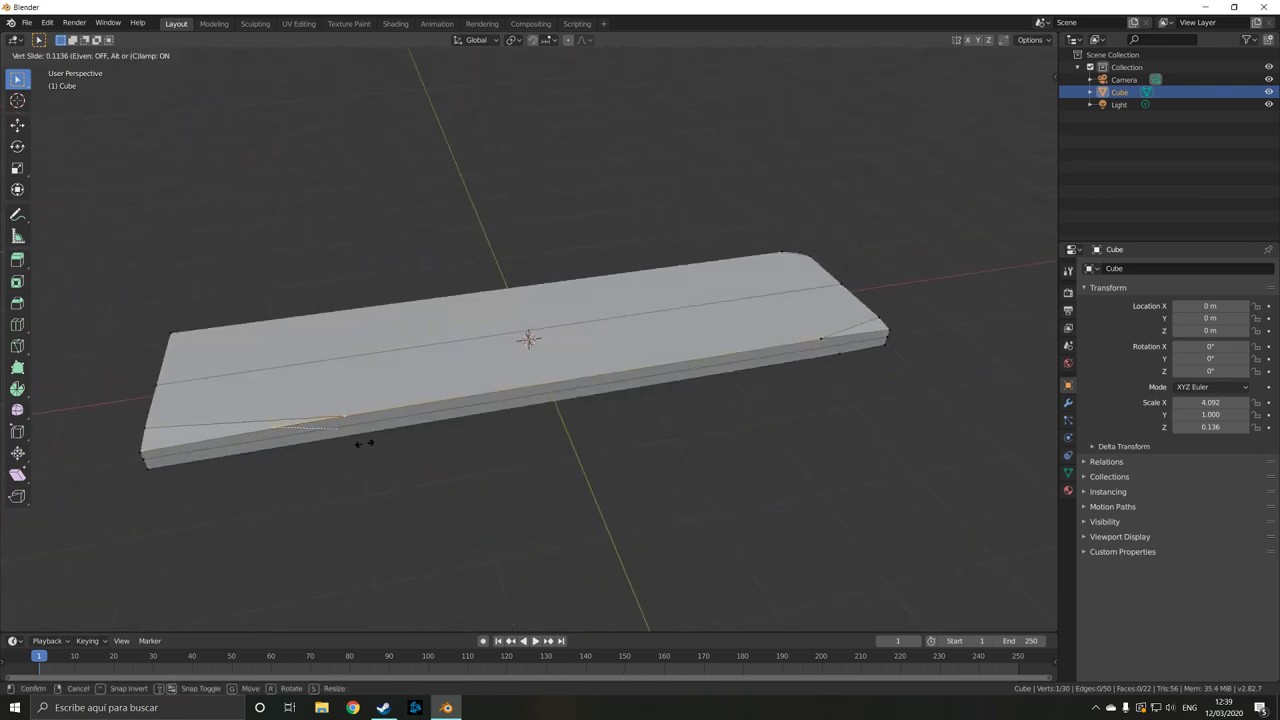
click(442, 428)
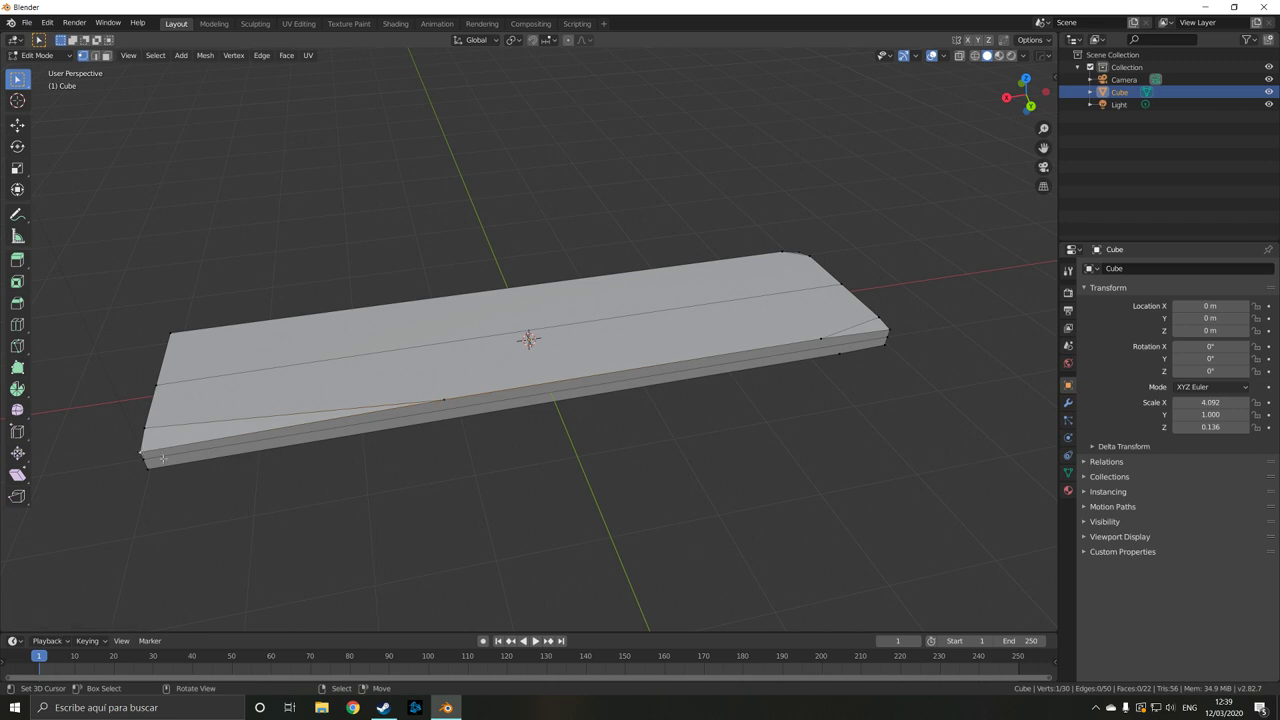
key(shift+v)
click(185, 477)
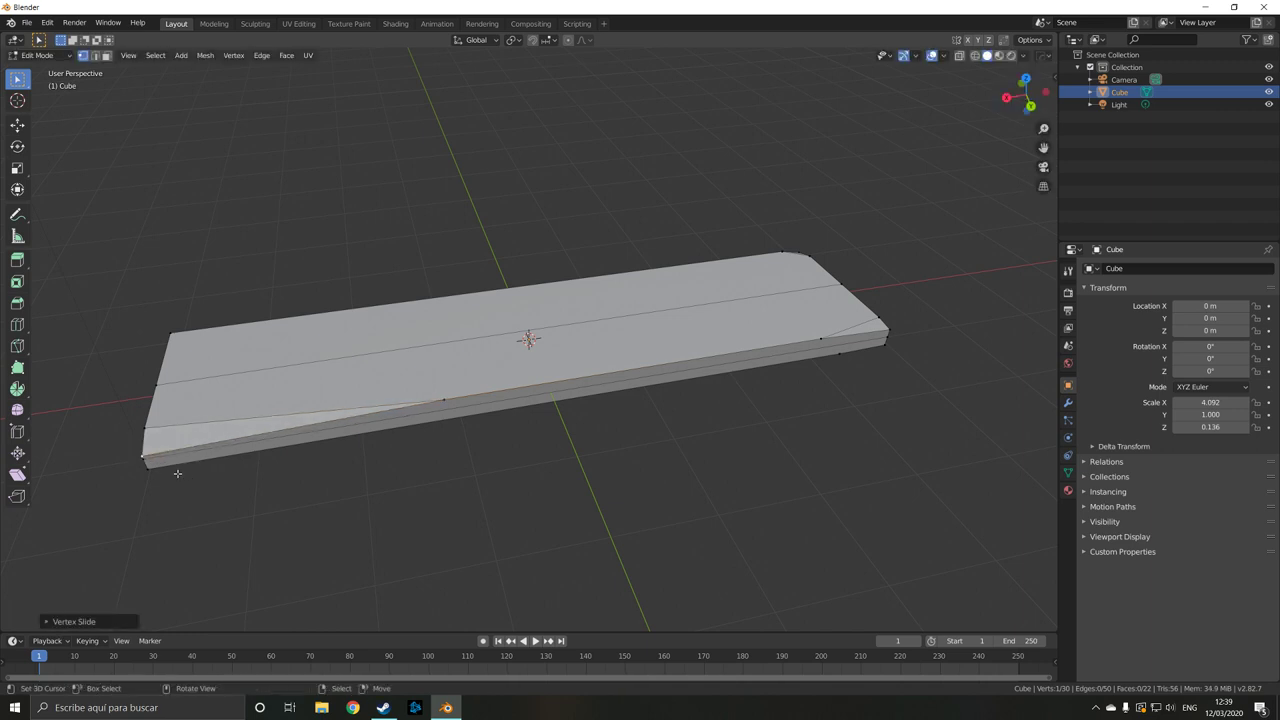
middle_drag(178, 477, 244, 464)
middle_drag(311, 567, 365, 594)
Bevel a corner vertex, then reposition another corner vertex by sliding it along its edge
click(192, 468)
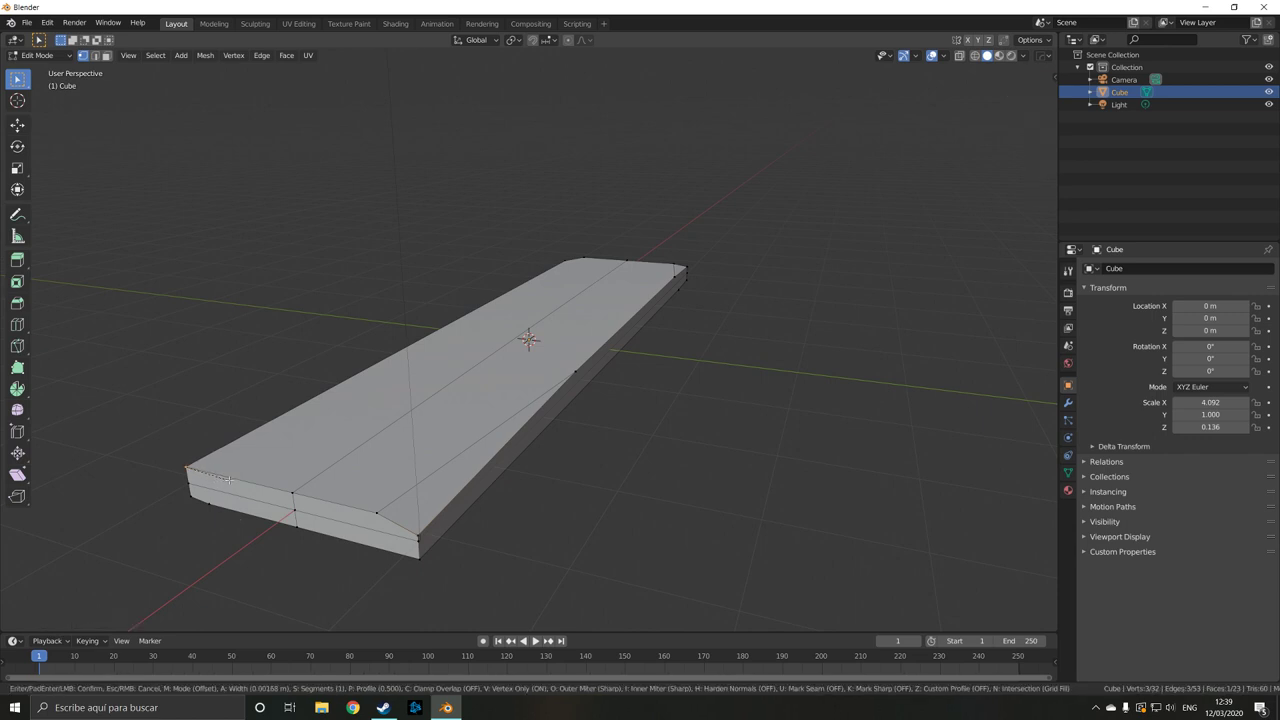
key(ctrl+shift+b)
mouse_move(219, 479)
middle_down()
mouse_move(244, 468)
mouse_move(430, 542)
middle_up()
click(557, 550)
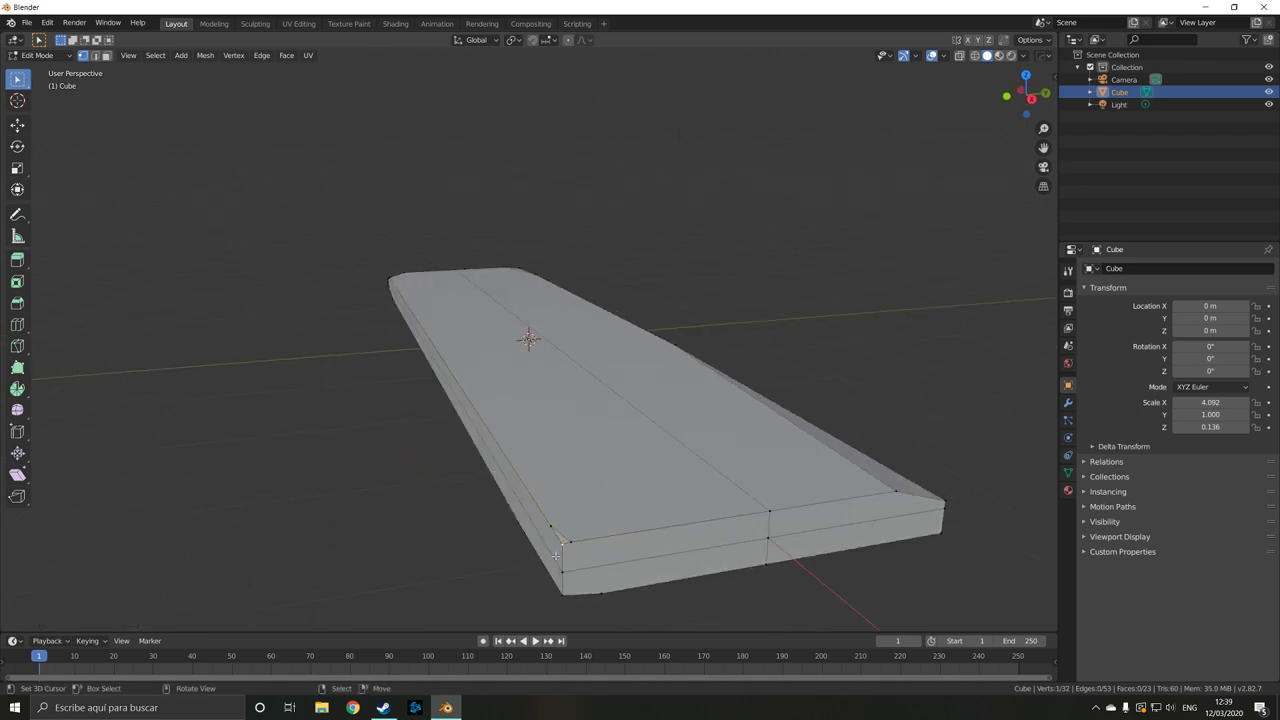
key(g)
click(563, 552)
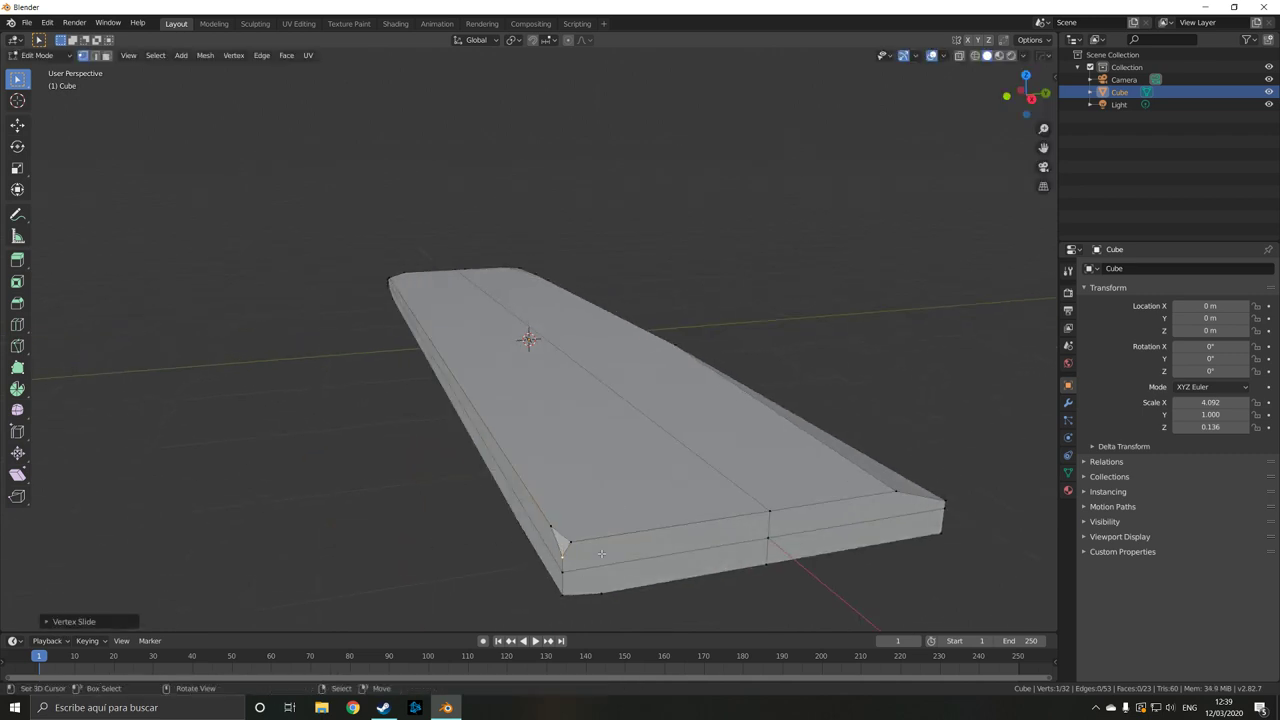
key(shift+v)
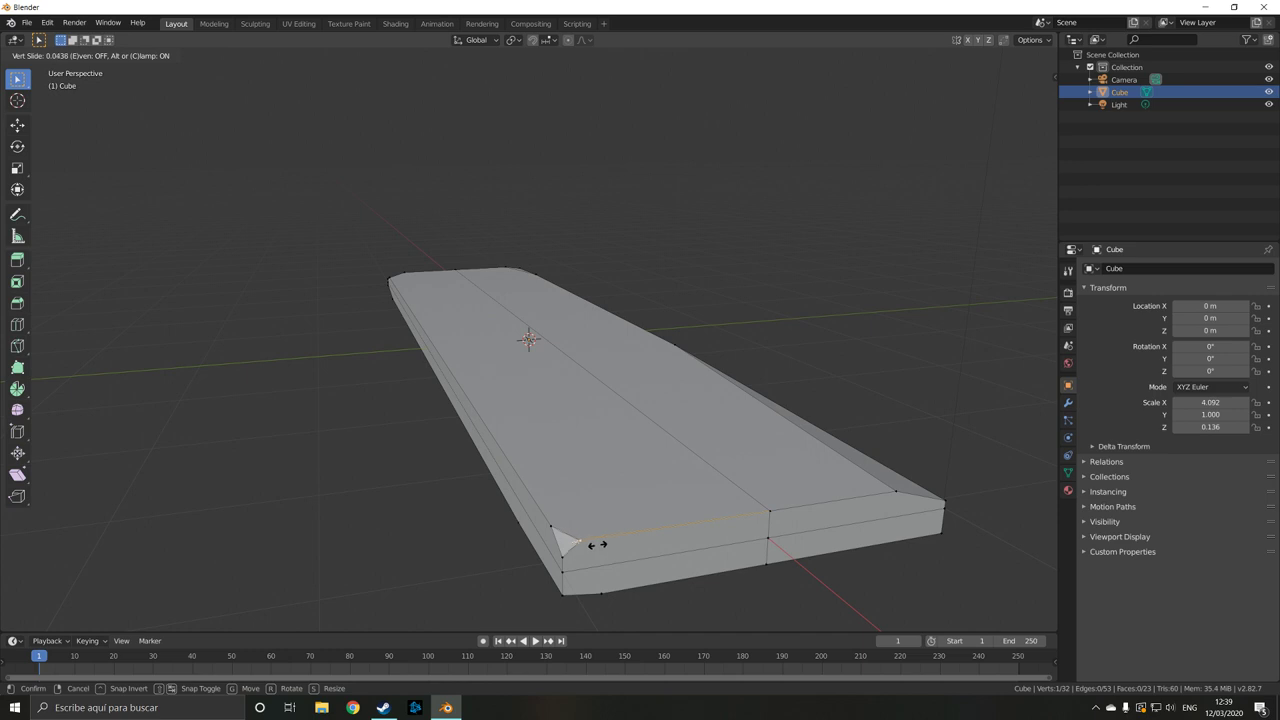
click(601, 546)
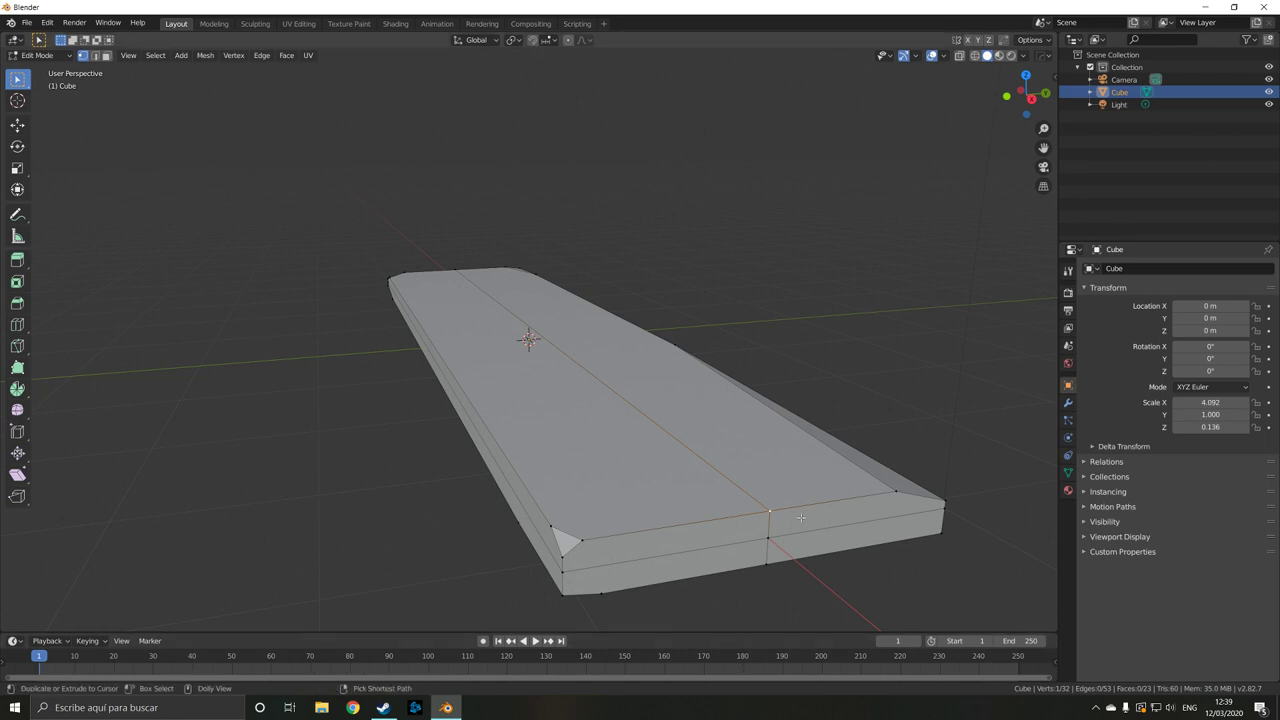
Bevel the vertex on the front top edge and slide its inner vertex along the edge
key(ctrl+shift+b)
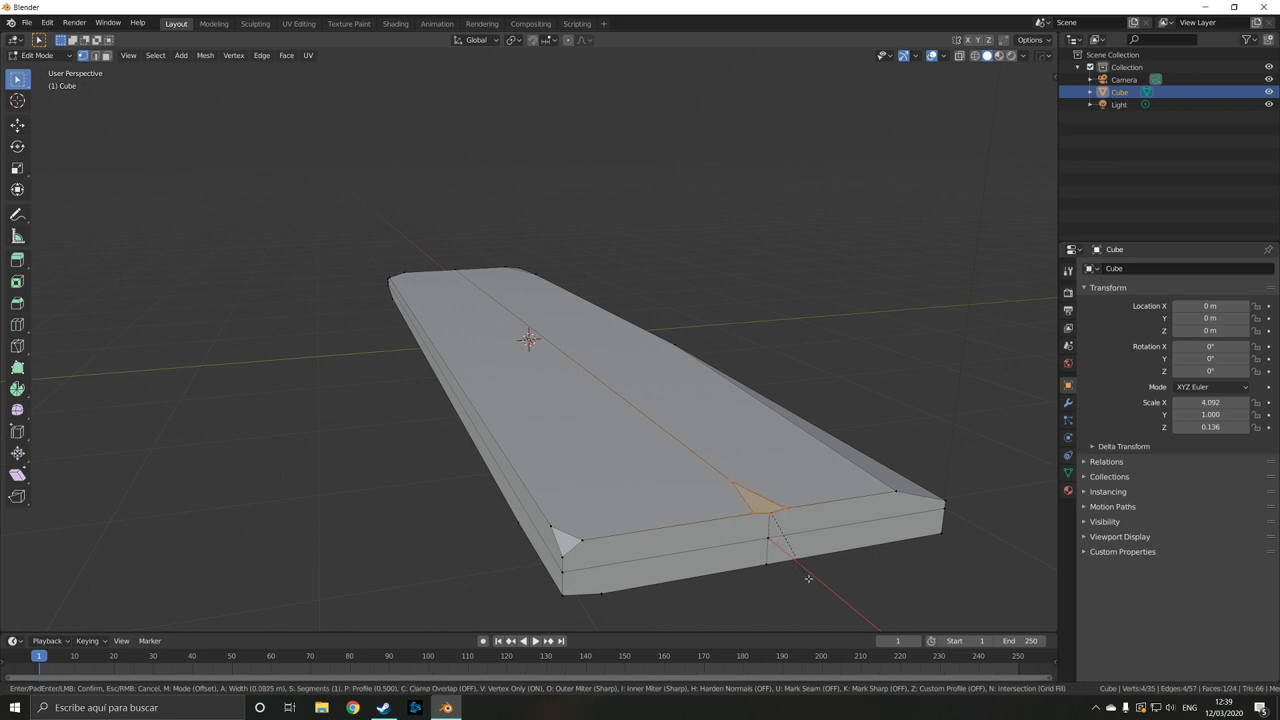
click(808, 578)
click(730, 484)
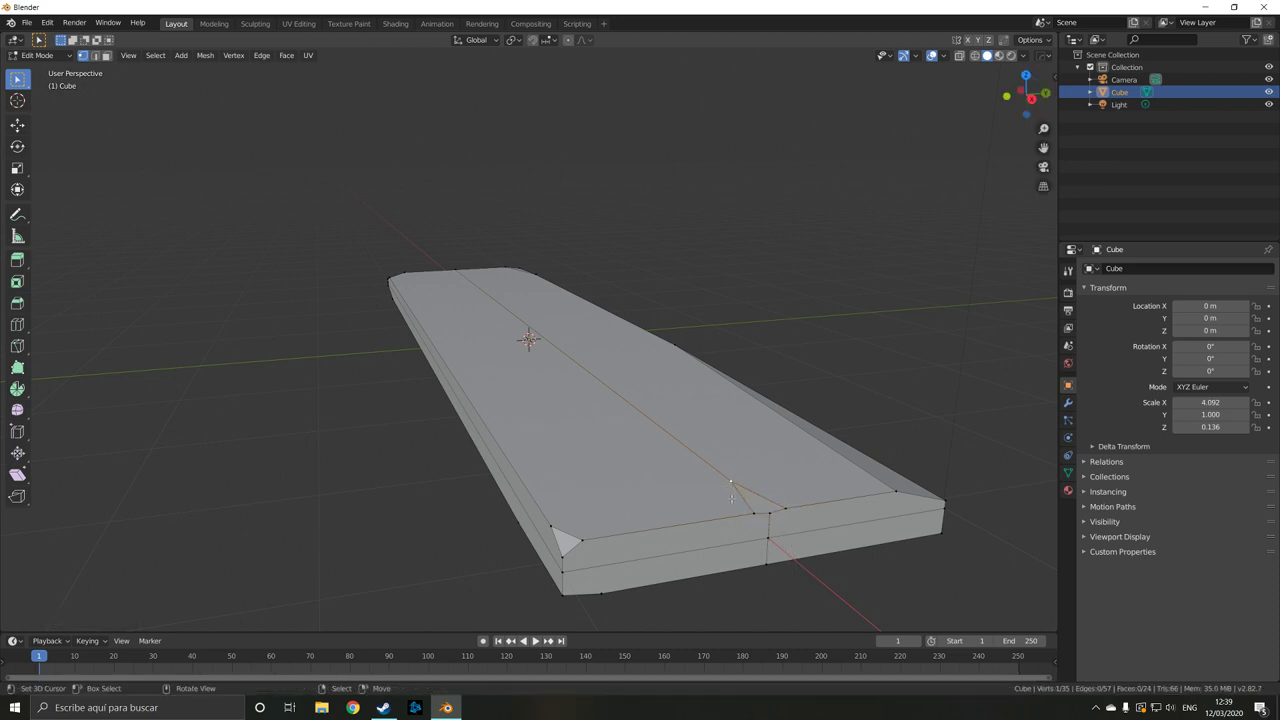
key(g)
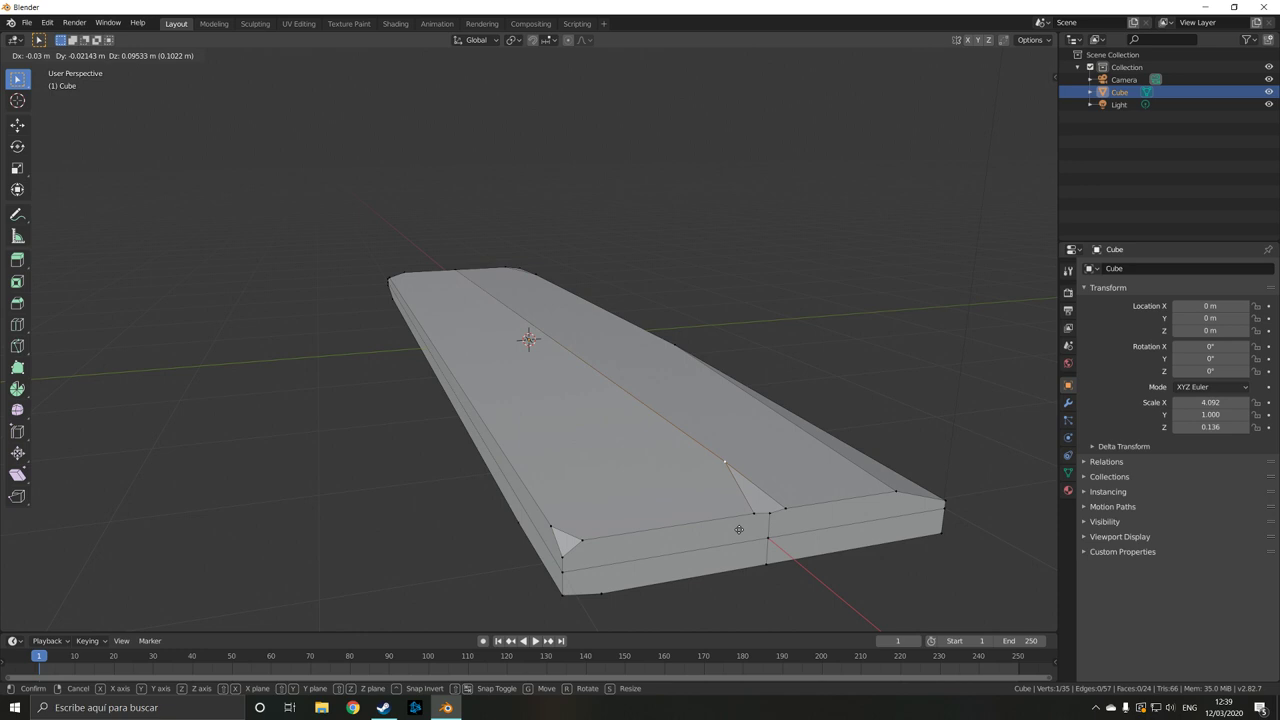
key(g)
click(766, 519)
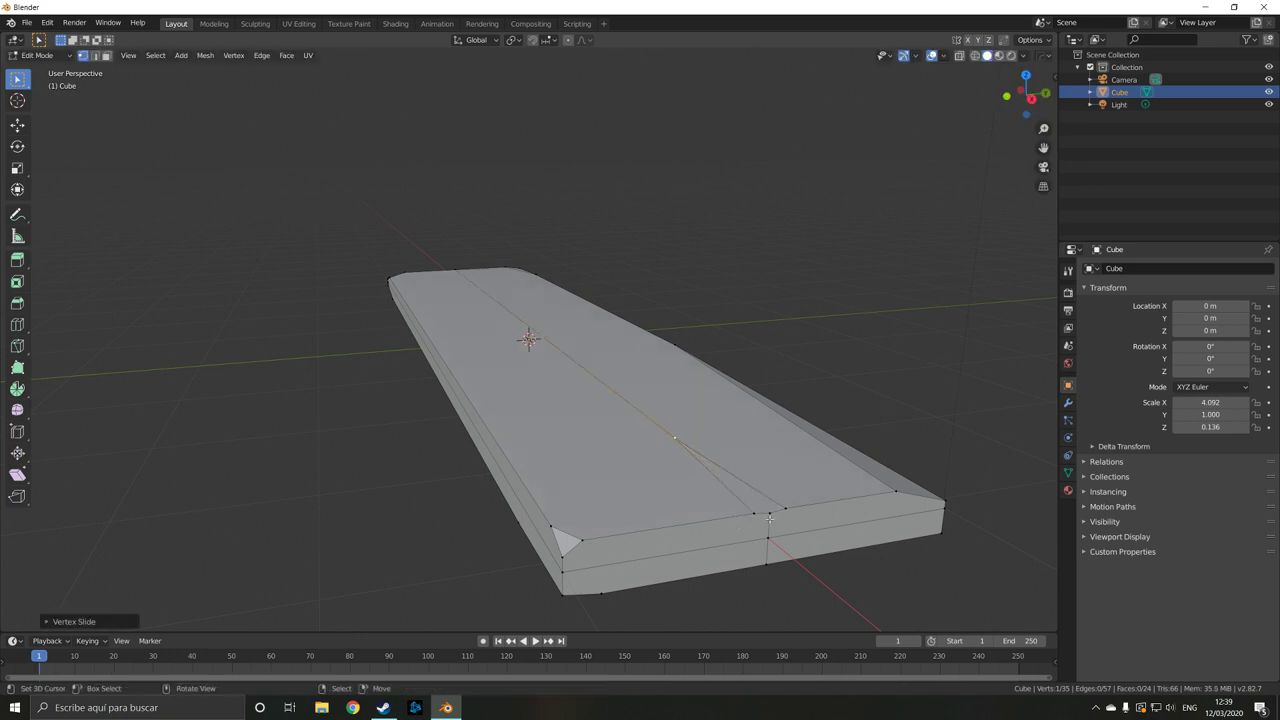
Connect two front-edge vertices with an edge and slide another front vertex along its edge
click(769, 518)
shift+click(674, 437)
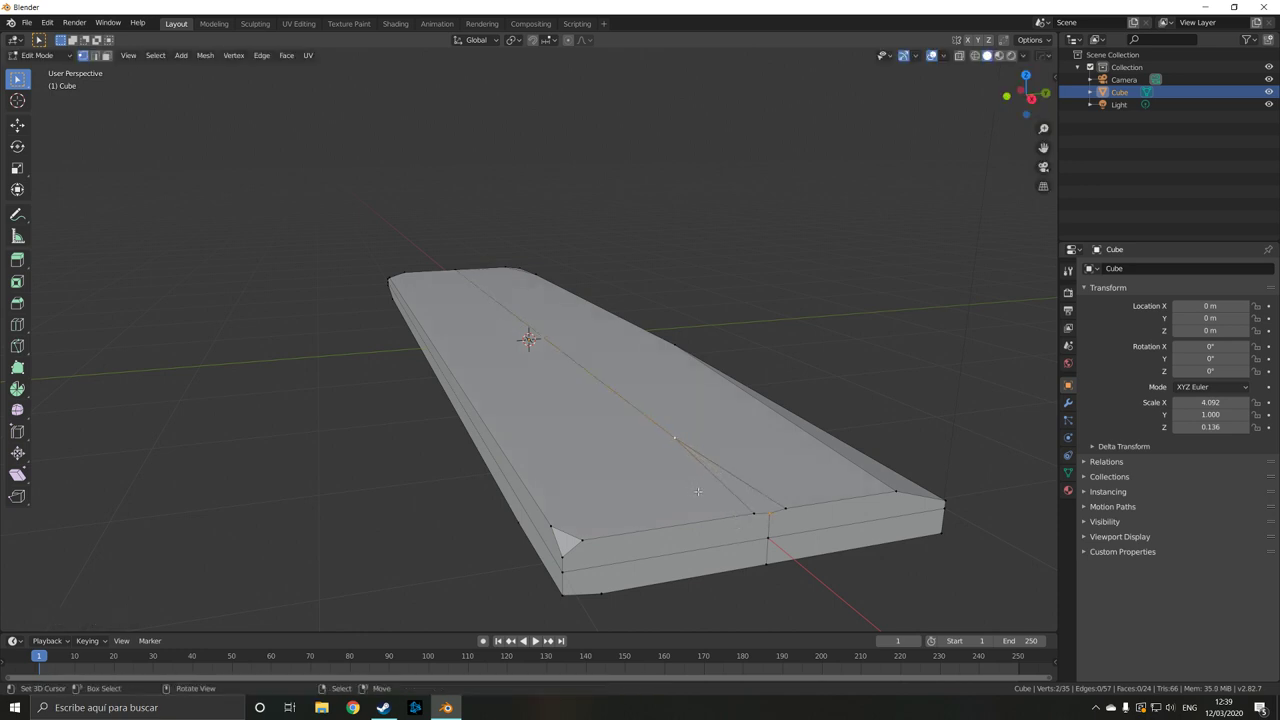
key(j)
middle_drag(702, 497, 705, 522)
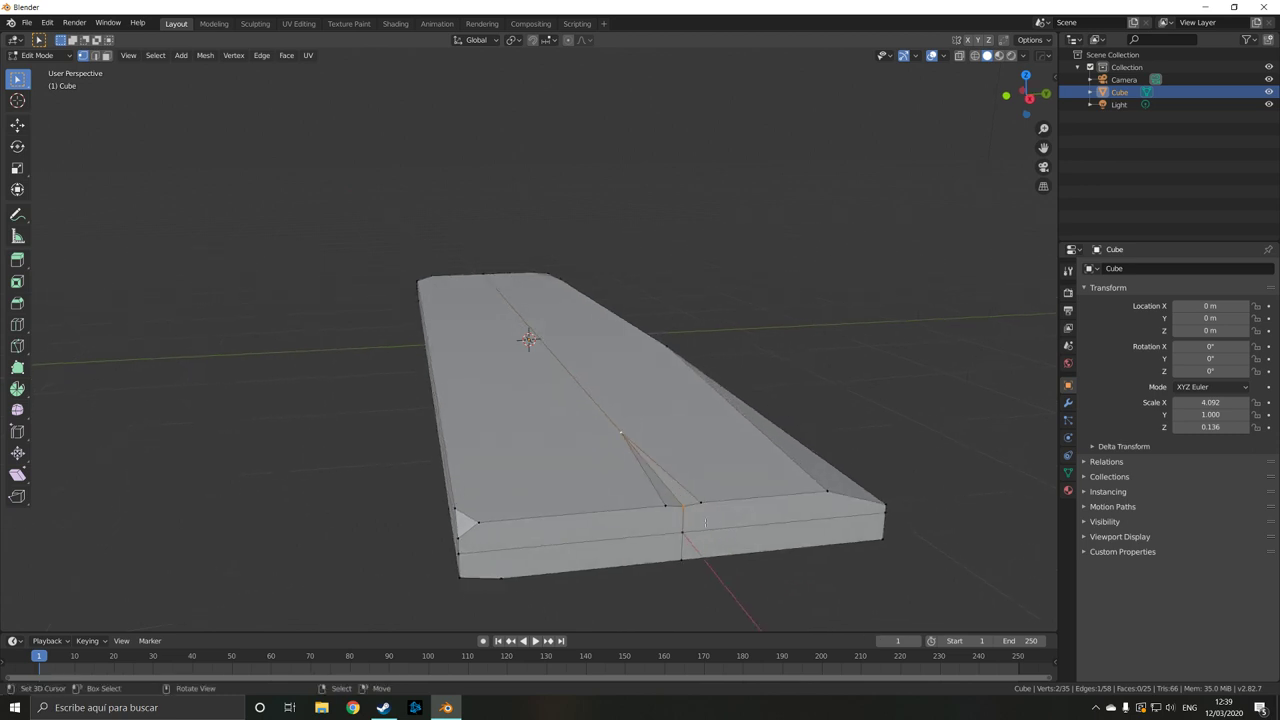
click(667, 504)
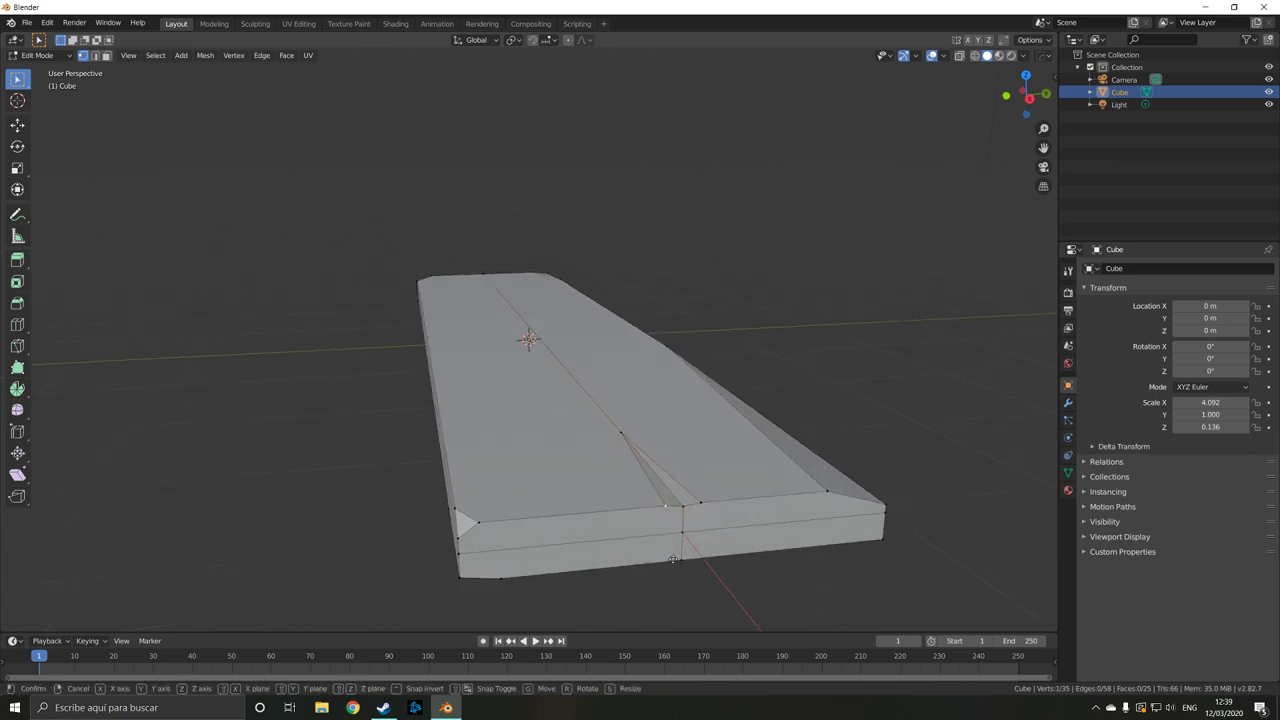
key(shift+v)
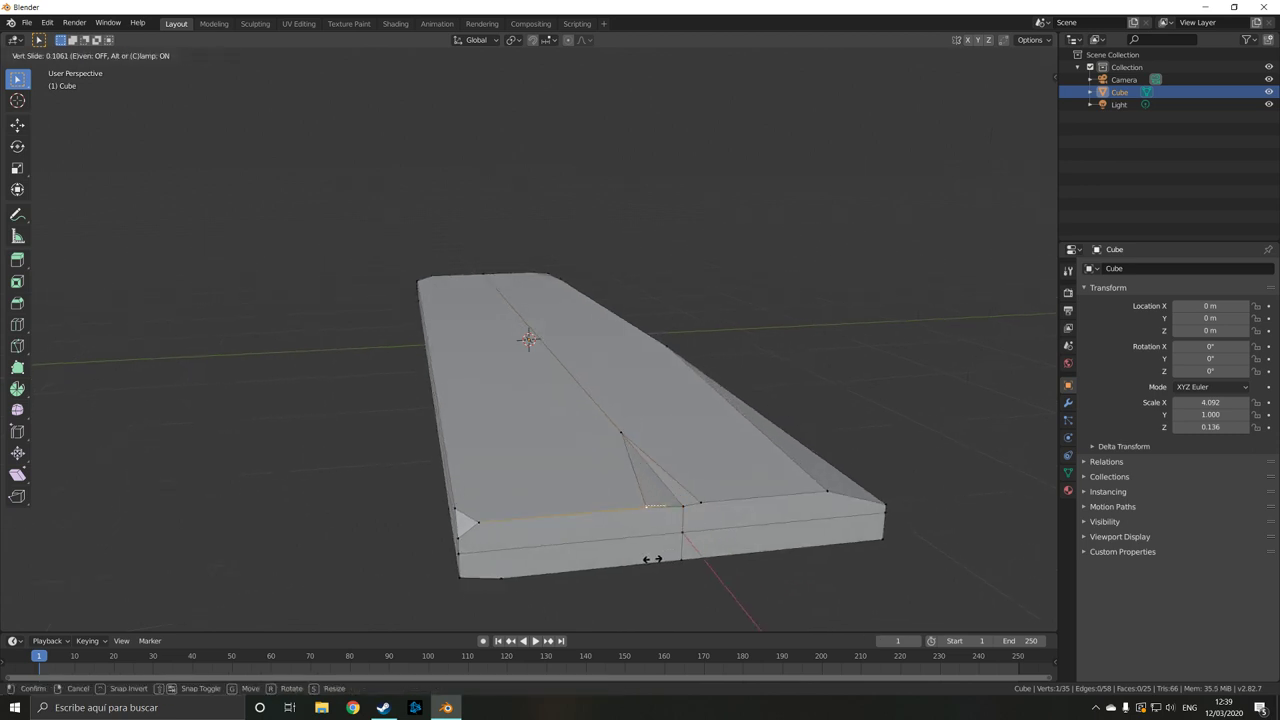
click(655, 560)
Return to Object Mode and zoom out to view the chamfered plank
key(Tab)
mouse_move(651, 557)
middle_down()
mouse_move(603, 580)
mouse_move(589, 566)
mouse_move(620, 543)
middle_up()
scroll(603, 580, down, 3)
scroll(597, 586, down, 2)
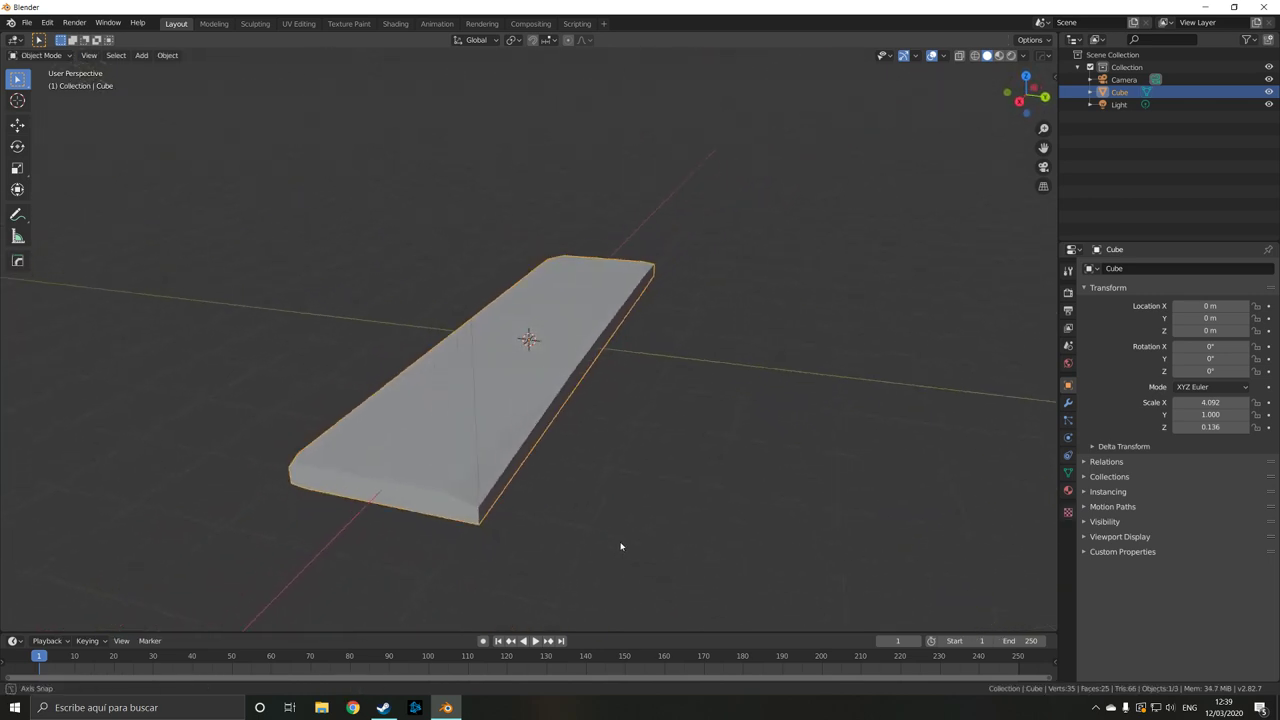
Switch to Material Preview and move the front edge's centre vertex
click(997, 56)
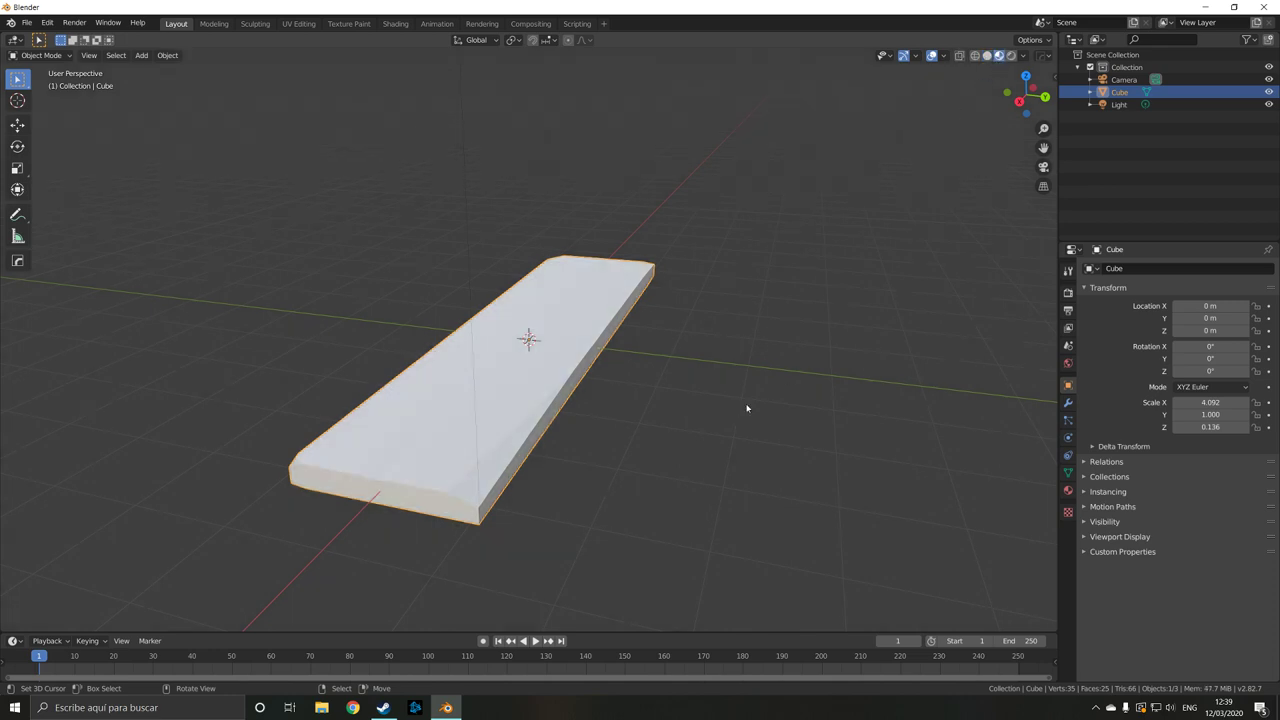
mouse_move(749, 406)
middle_down()
mouse_move(589, 471)
mouse_move(626, 431)
mouse_move(497, 471)
mouse_move(671, 466)
mouse_move(663, 448)
mouse_move(528, 442)
mouse_move(533, 371)
mouse_move(443, 380)
mouse_move(536, 453)
middle_up()
key(Tab)
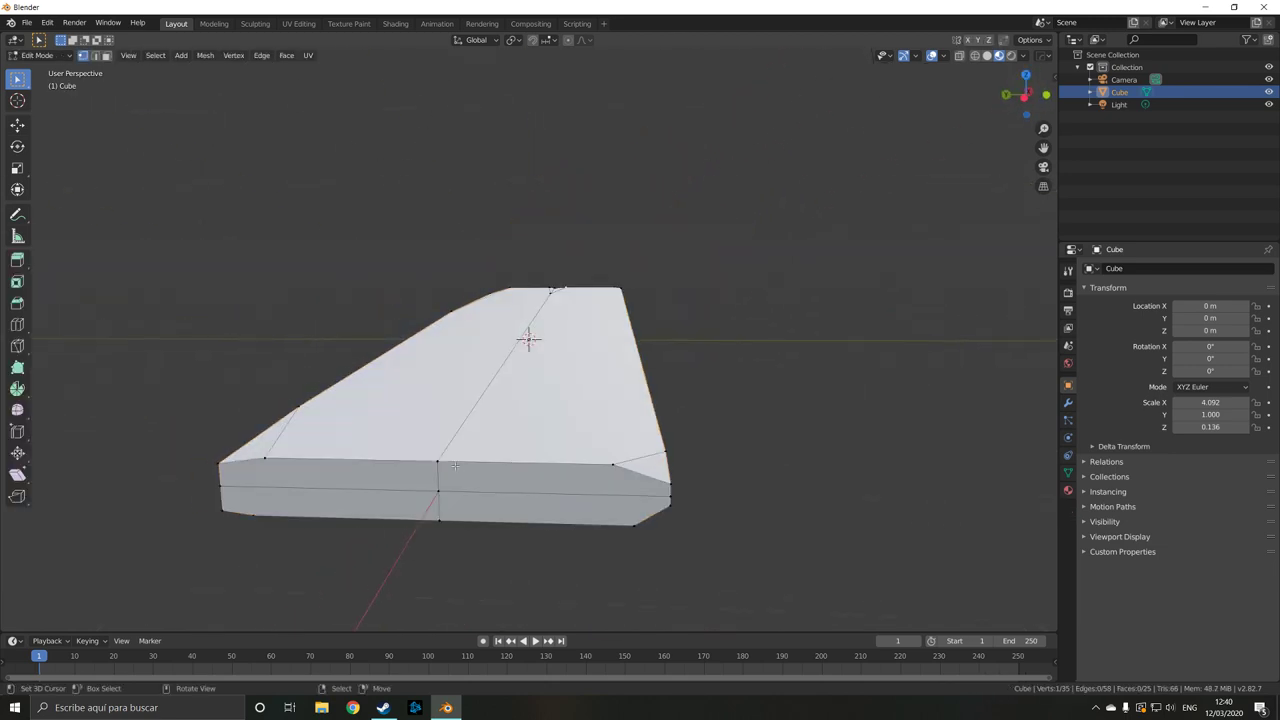
key(ctrl)
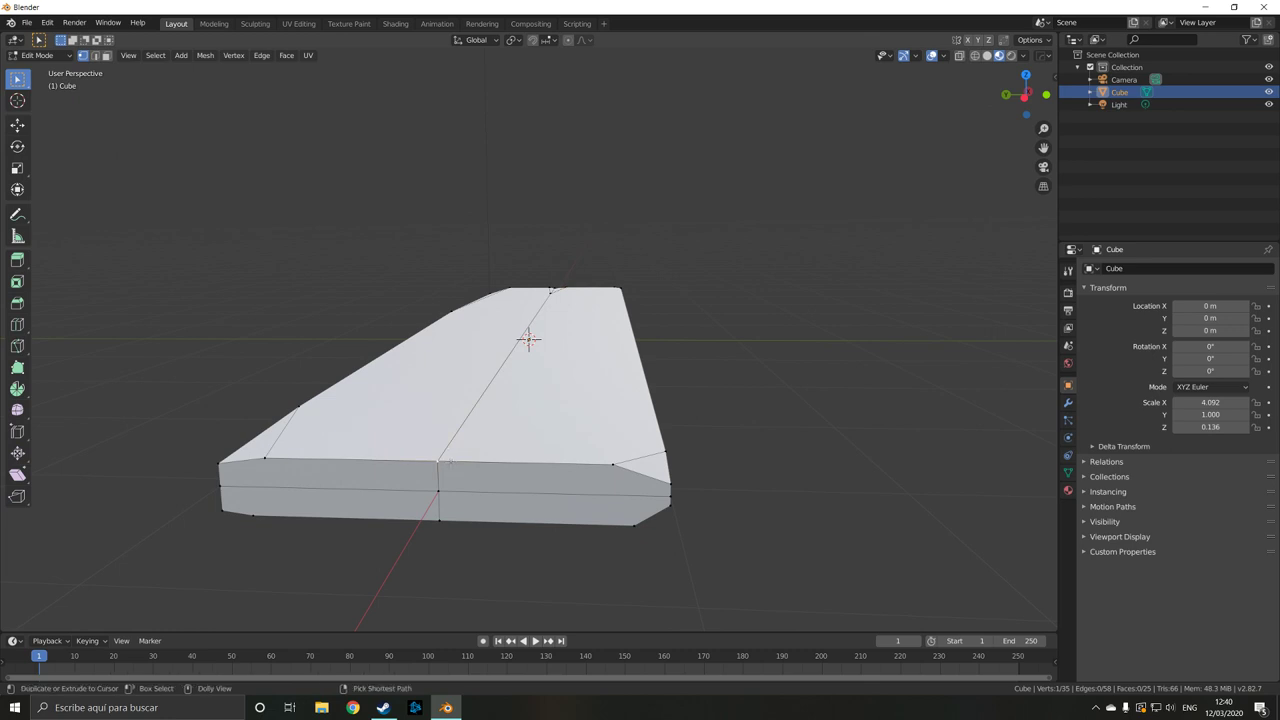
click(441, 462)
key(g)
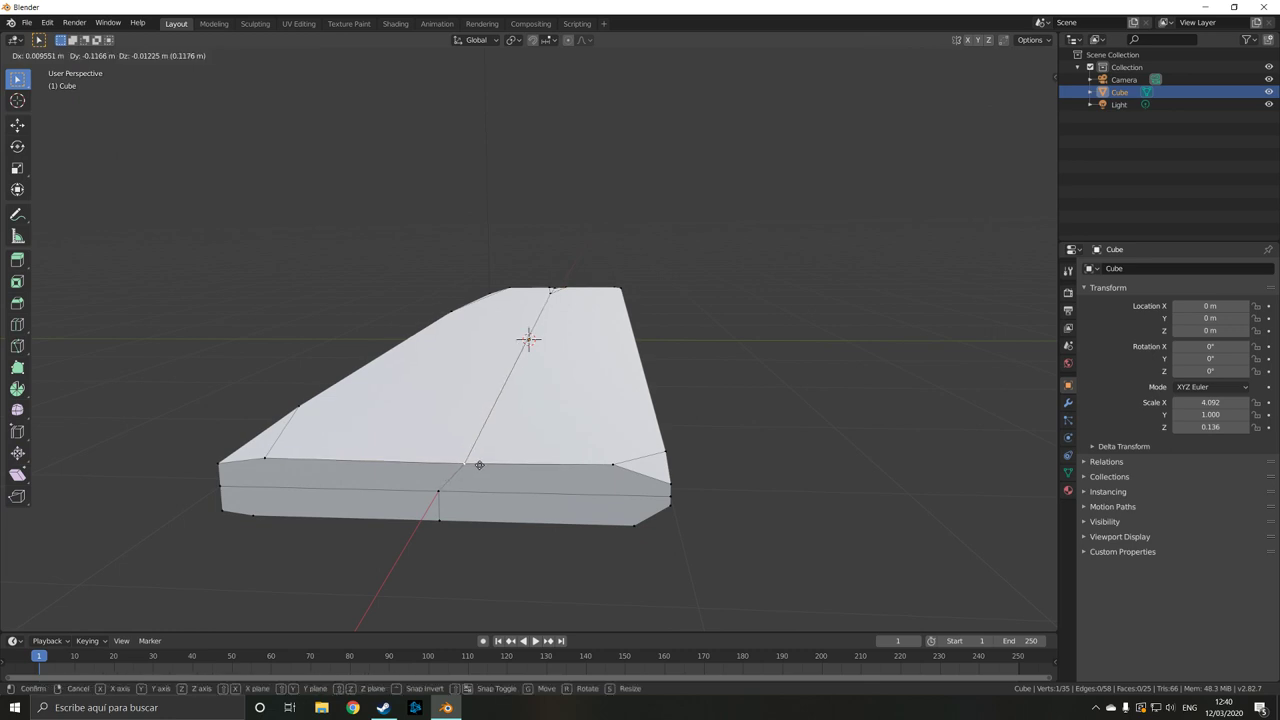
click(494, 465)
Undo a trial vertex bevel and move the centre vertex further along the centre line
key(ctrl)
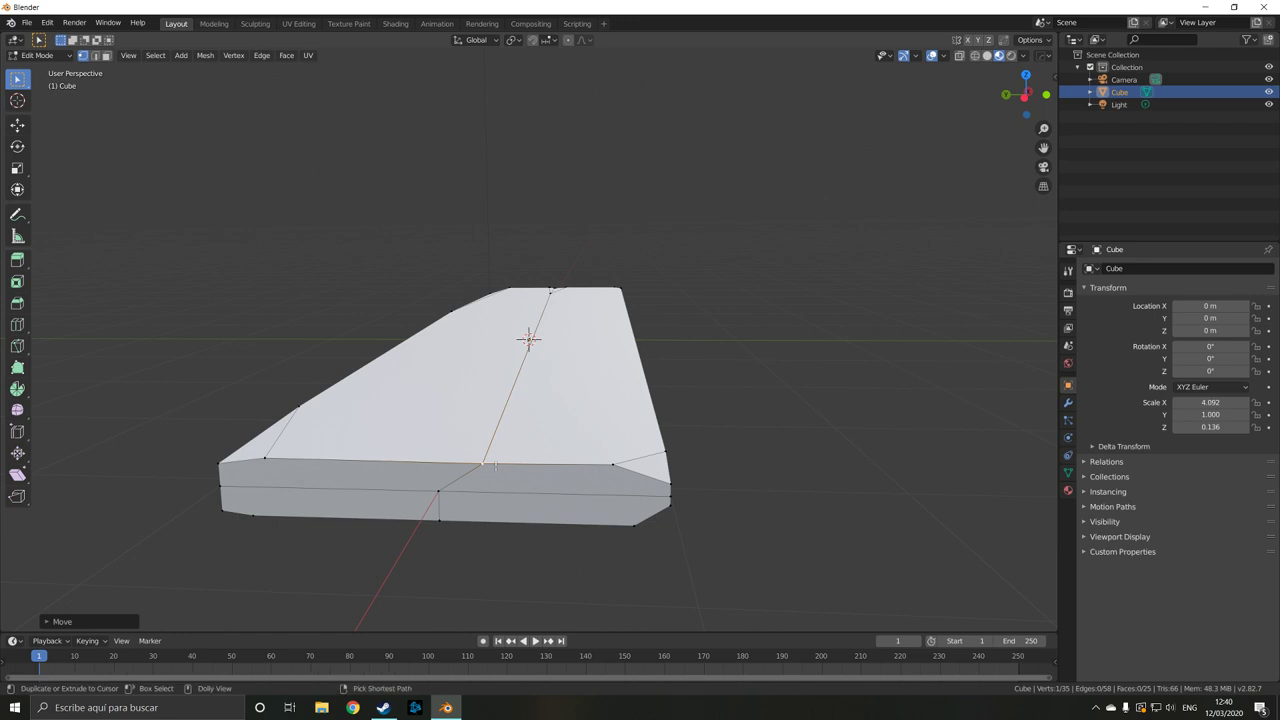
key(ctrl+shift+b)
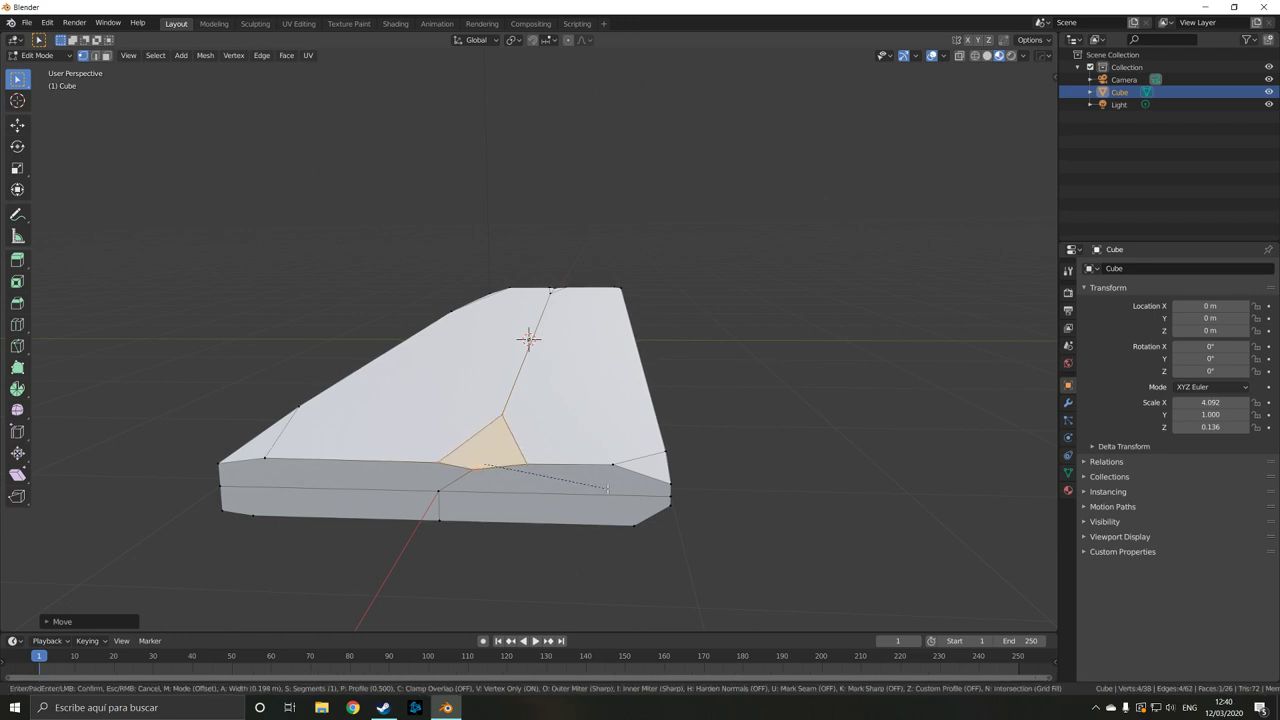
click(599, 491)
key(ctrl+z)
middle_drag(519, 422, 530, 440)
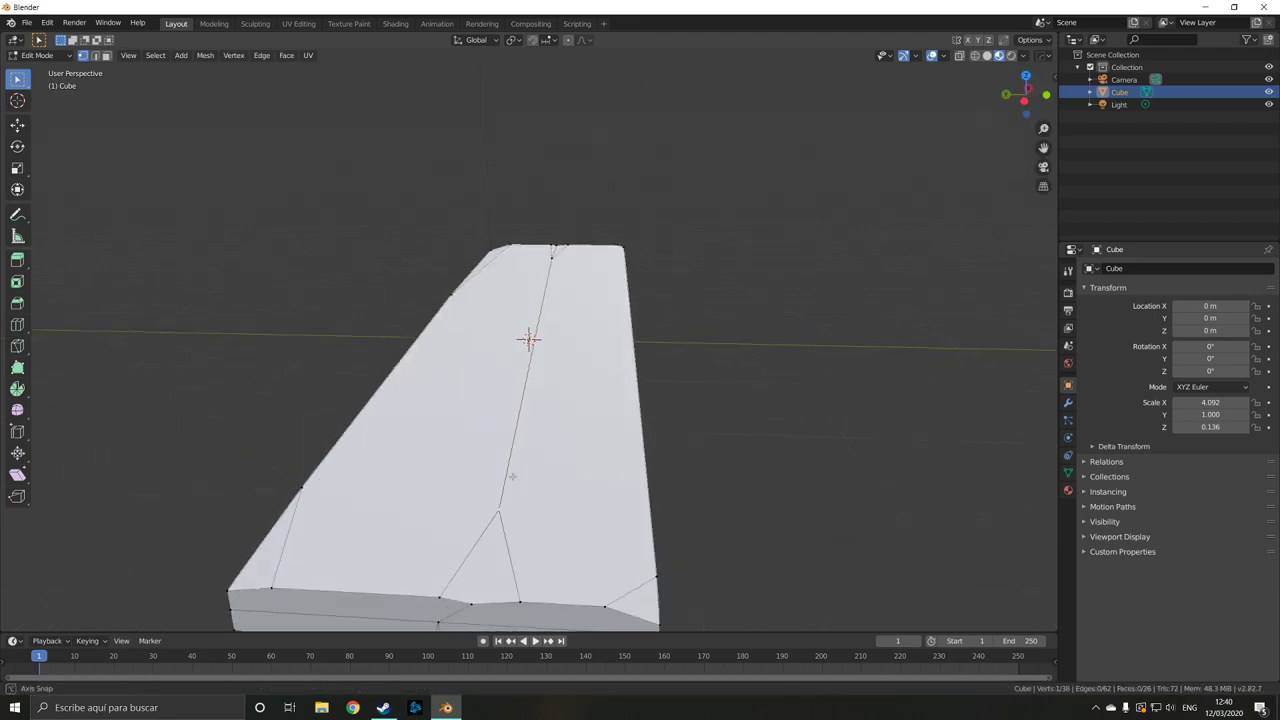
key(g)
key(g)
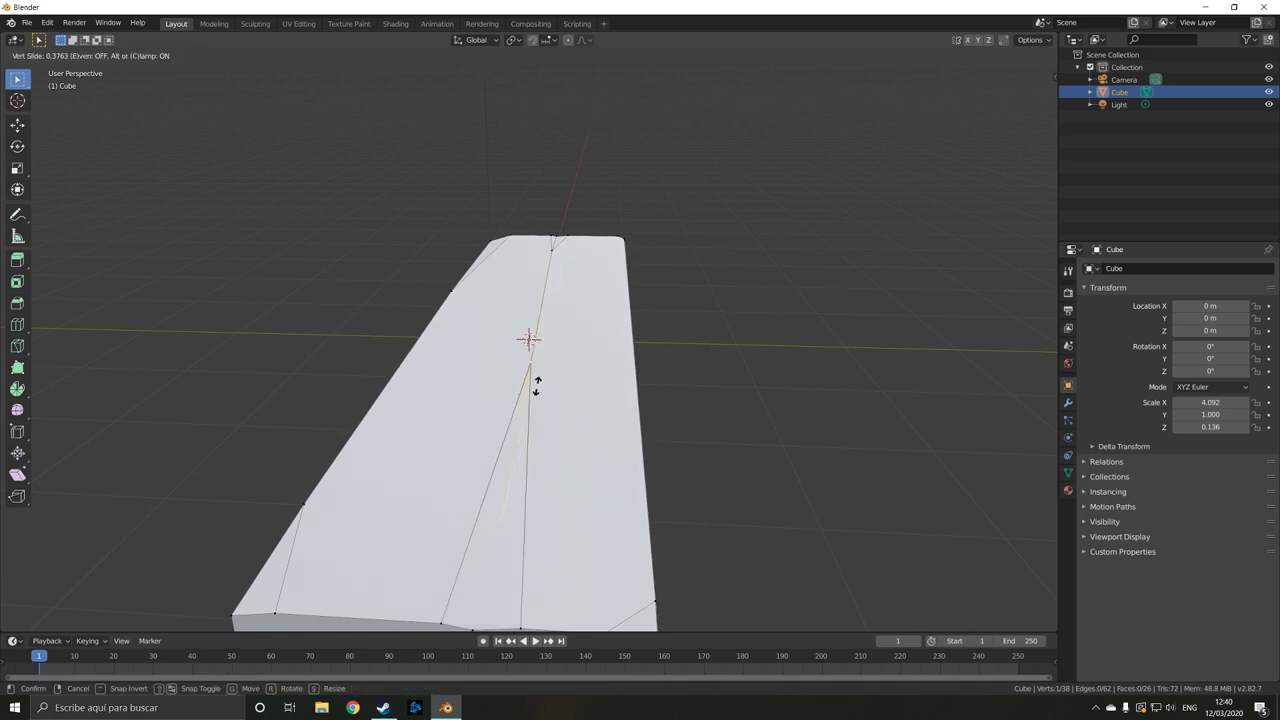
click(536, 385)
middle_drag(536, 385, 492, 547)
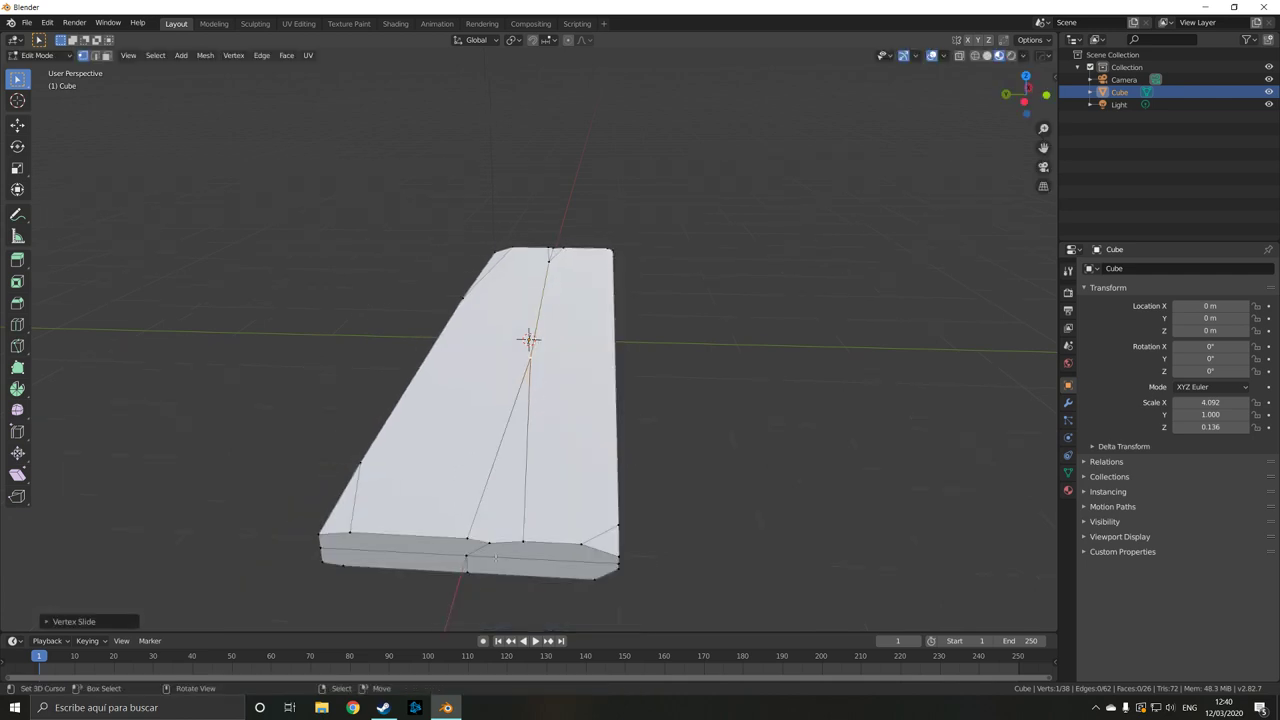
shift+click(534, 373)
middle_drag(549, 394, 541, 478)
Leave Edit Mode and inspect the plank in solid and wireframe shading
key(Tab)
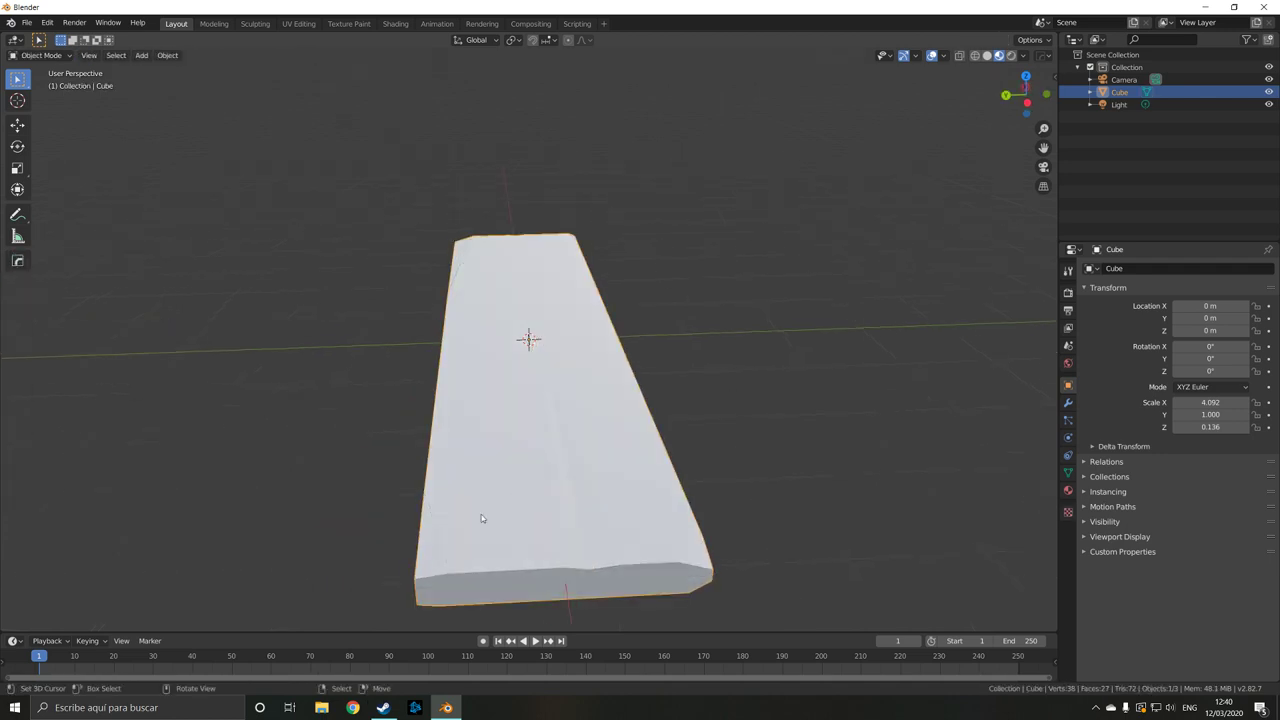
mouse_move(483, 517)
middle_down()
mouse_move(586, 543)
mouse_move(621, 530)
mouse_move(594, 497)
middle_up()
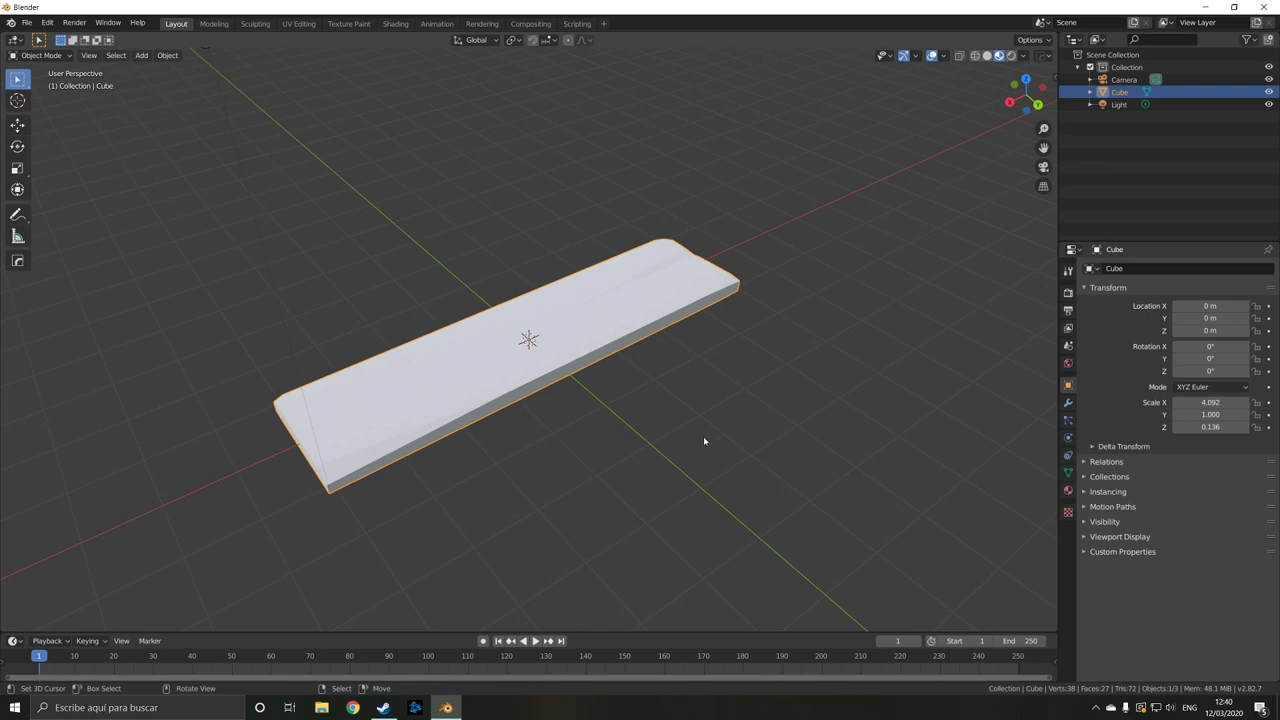
mouse_move(704, 441)
middle_down()
mouse_move(554, 443)
mouse_move(440, 500)
mouse_move(530, 430)
middle_up()
click(987, 56)
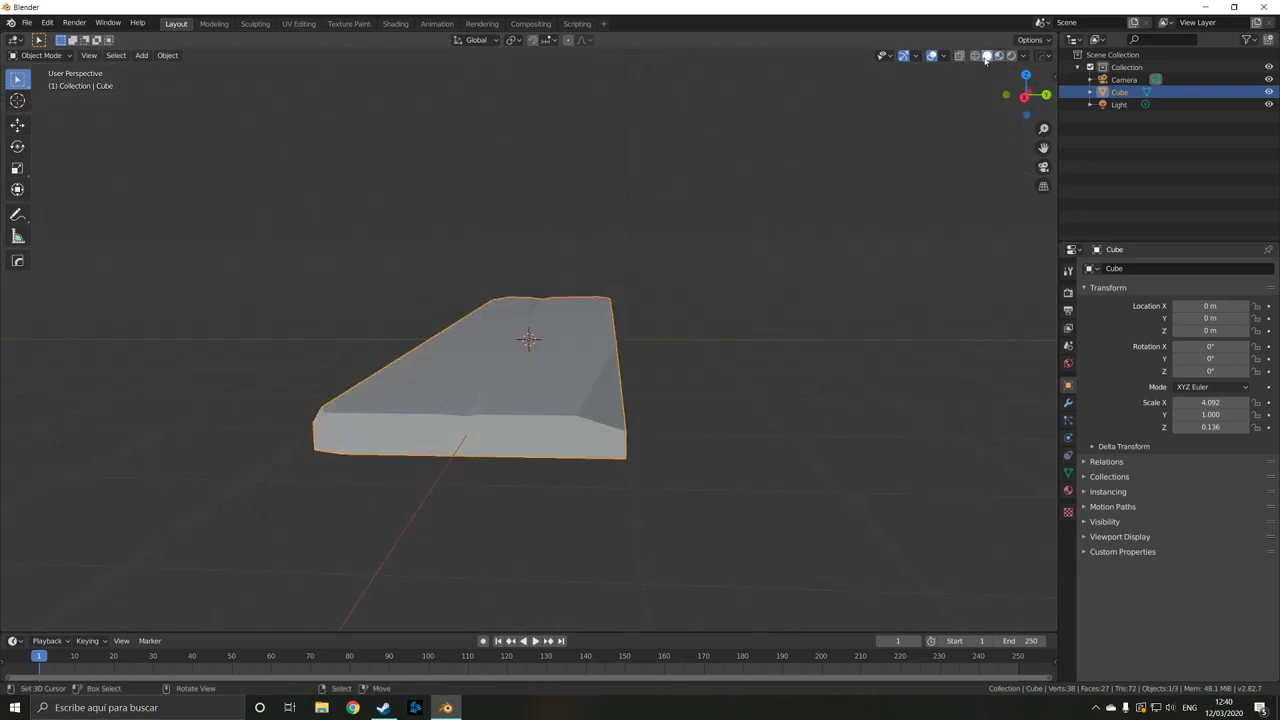
click(974, 56)
mouse_move(590, 362)
middle_down()
mouse_move(554, 377)
mouse_move(644, 370)
middle_up()
mouse_move(625, 375)
middle_down()
mouse_move(543, 383)
mouse_move(666, 377)
mouse_move(586, 397)
mouse_move(597, 437)
mouse_move(569, 451)
mouse_move(694, 380)
mouse_move(720, 380)
middle_up()
Go back to solid shading, enable snapping and show the Snap To options
scroll(760, 330, down, 2)
key(Tab)
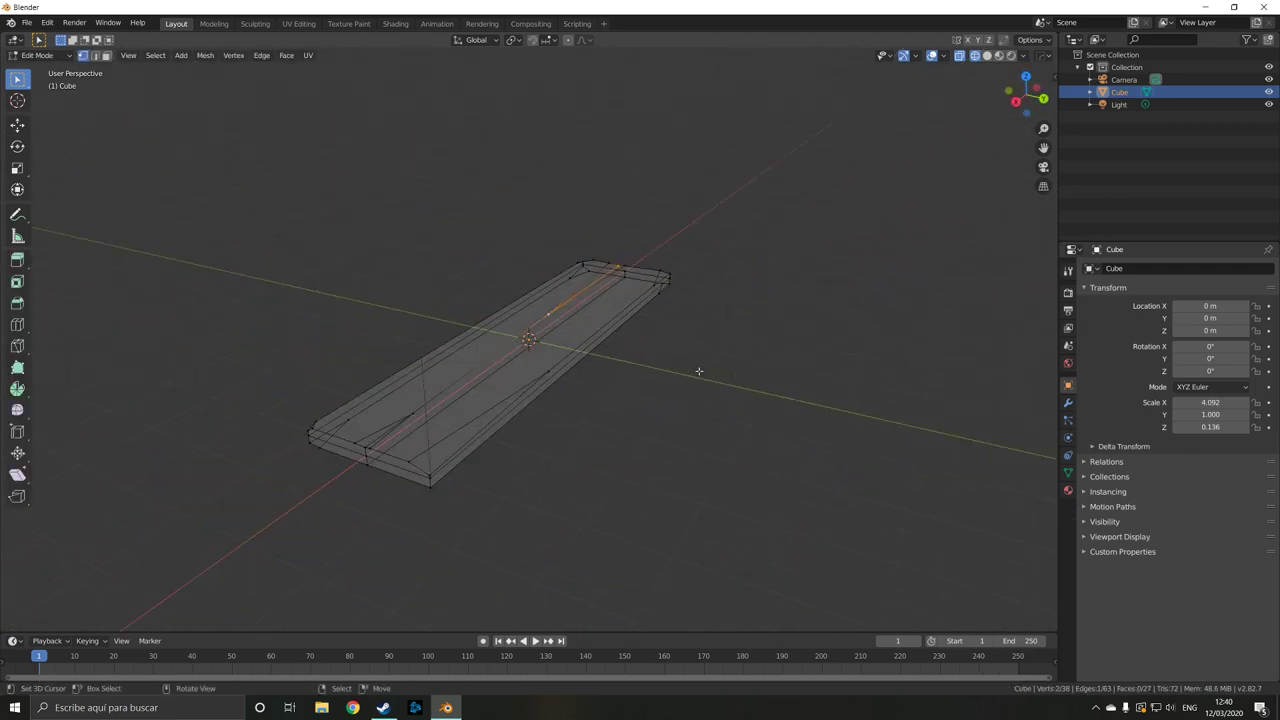
key(Tab)
click(986, 56)
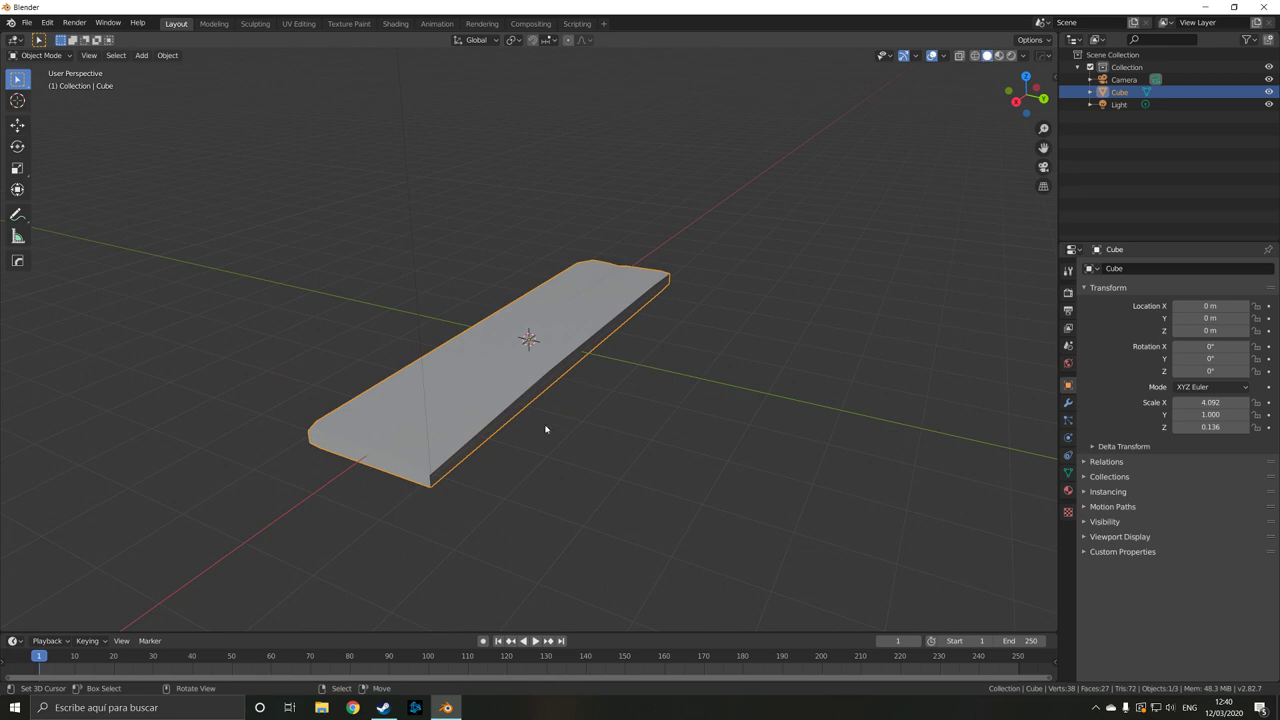
mouse_move(545, 429)
middle_down()
mouse_move(509, 467)
mouse_move(523, 468)
middle_up()
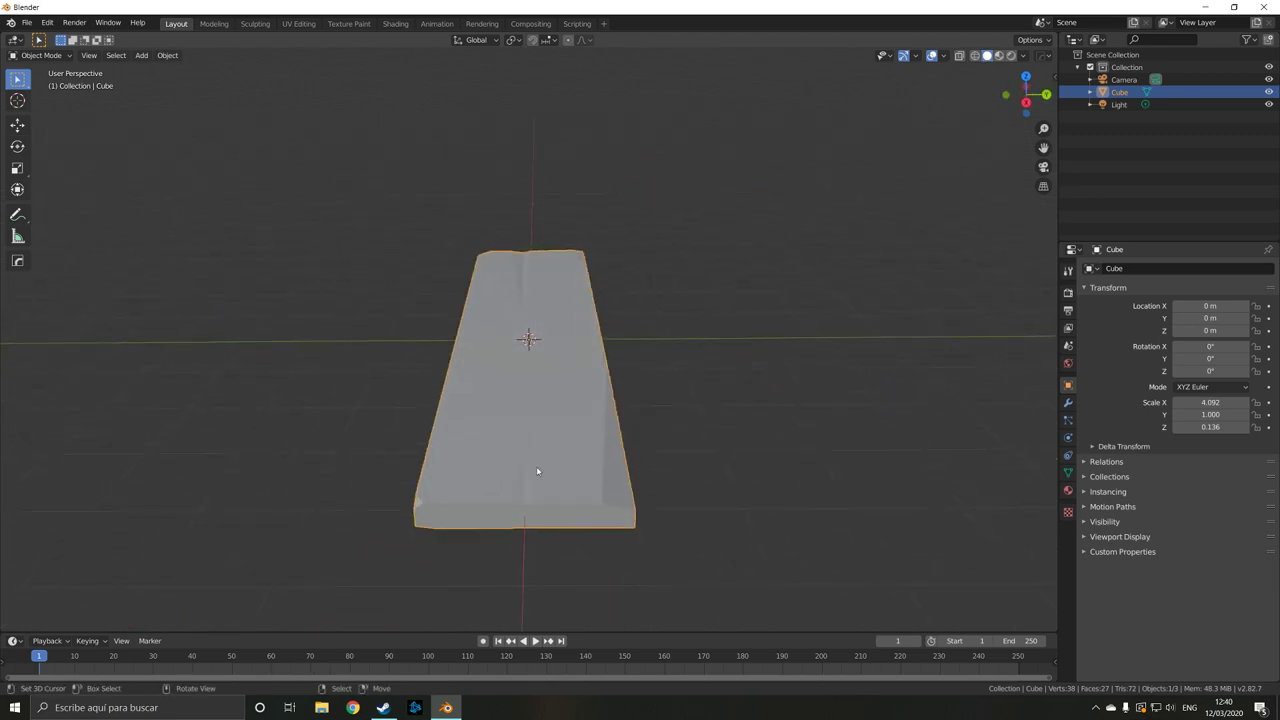
click(535, 40)
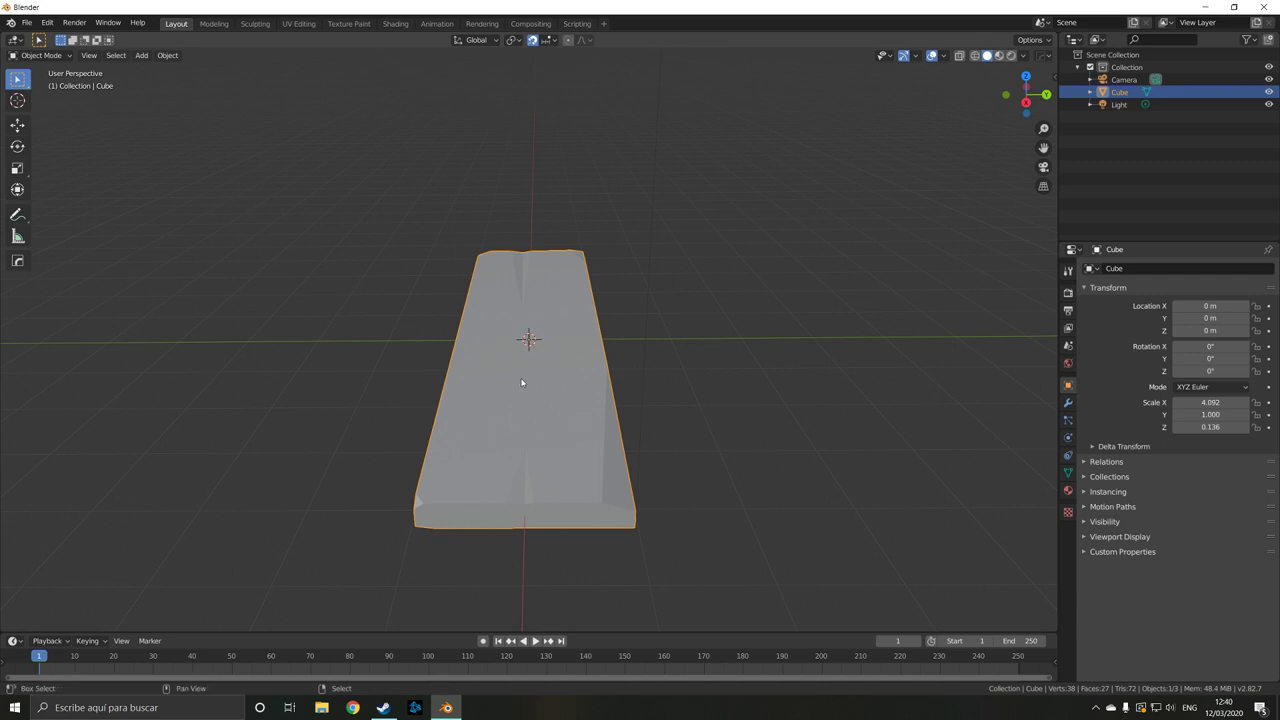
click(547, 41)
Duplicate the plank 2 m along Y three times, making boards two through four
key(shift+d)
text(y)
text(2)
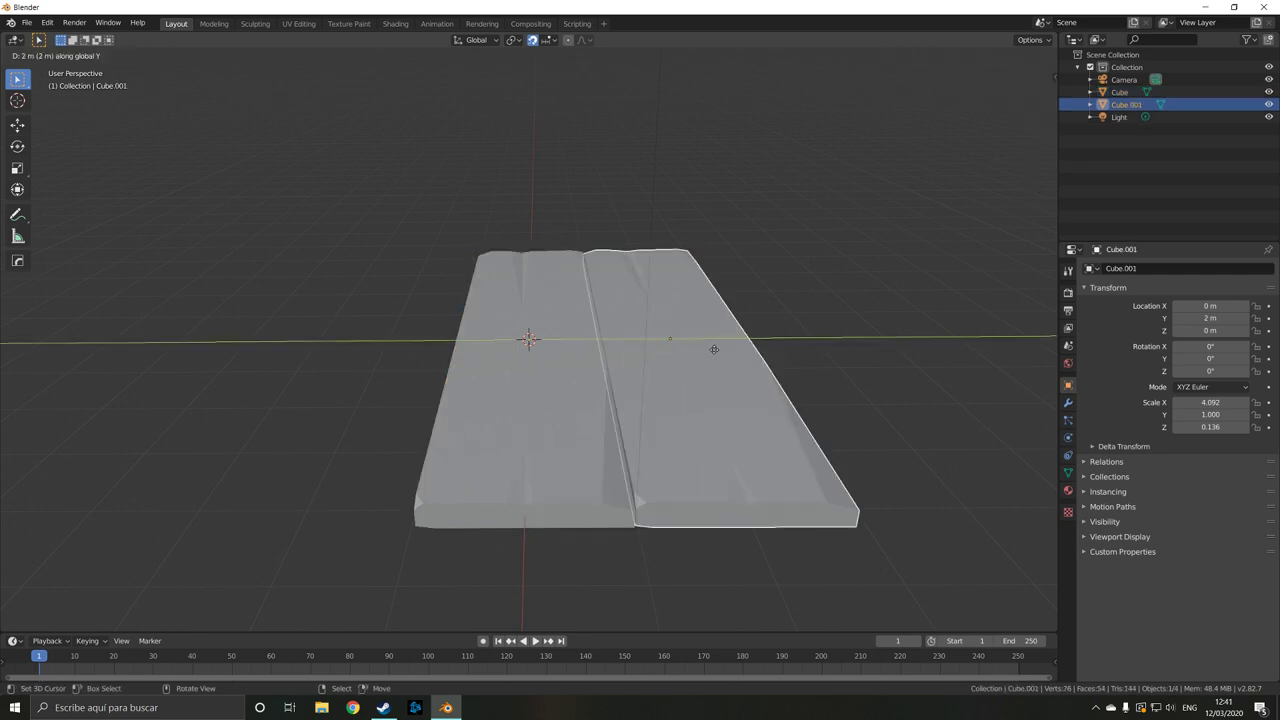
key(Return)
key(shift+d)
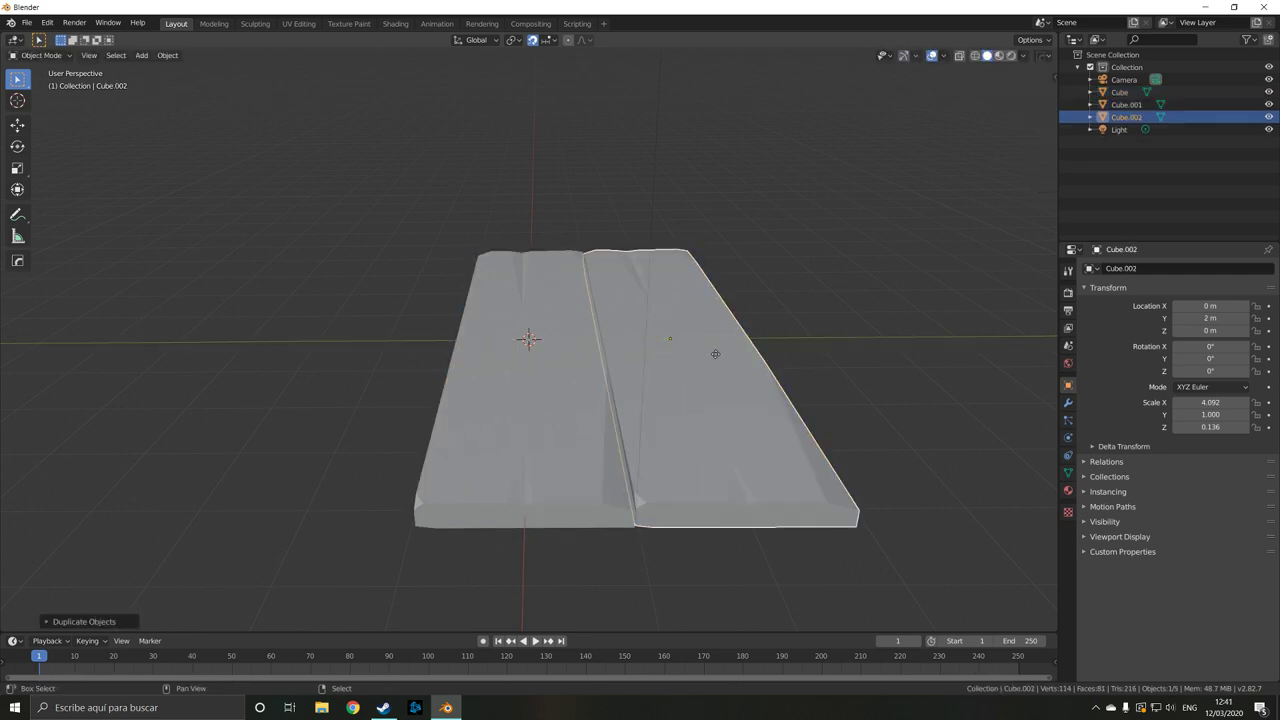
text(y2)
key(Return)
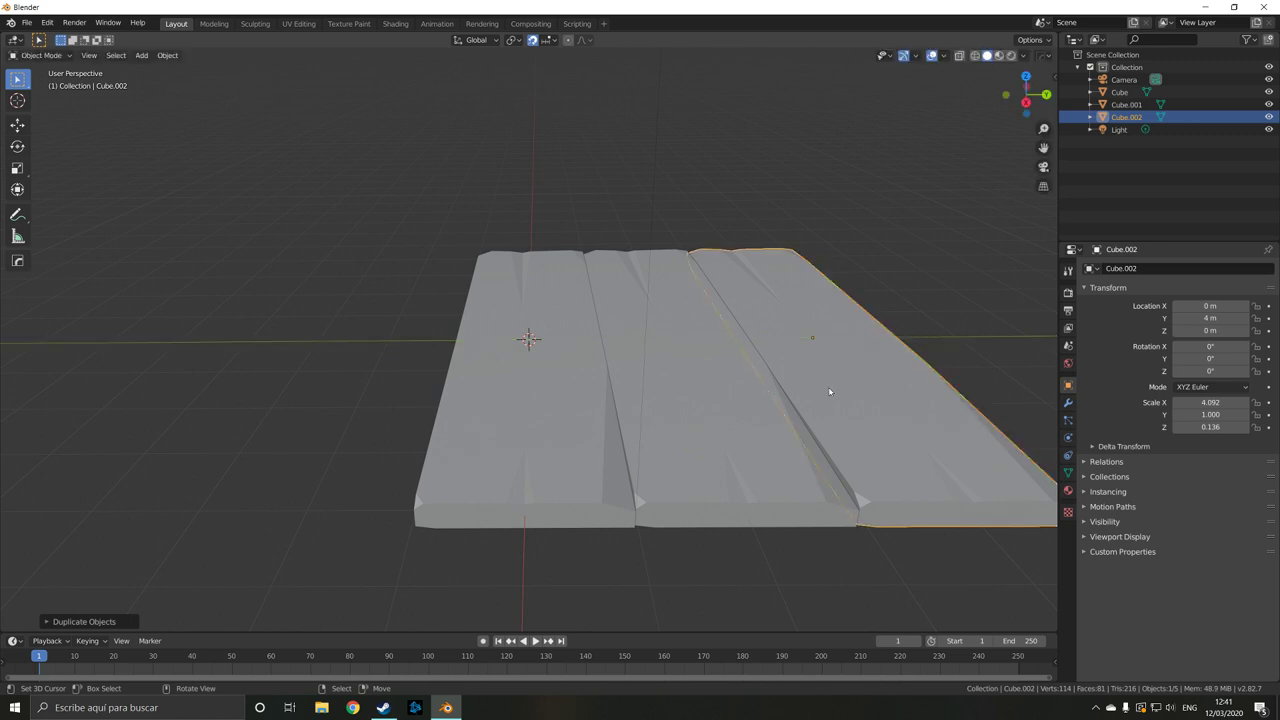
middle_drag(837, 378, 571, 400)
key(shift+d)
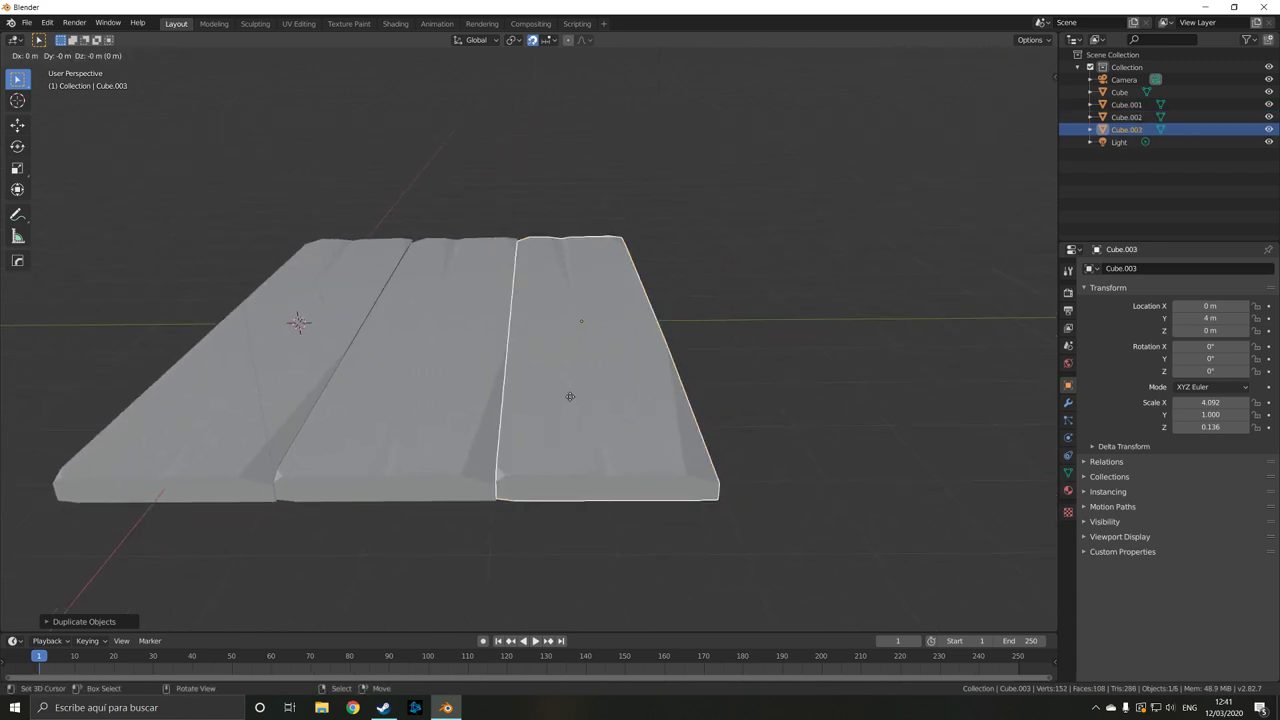
text(y)
text(2)
key(Return)
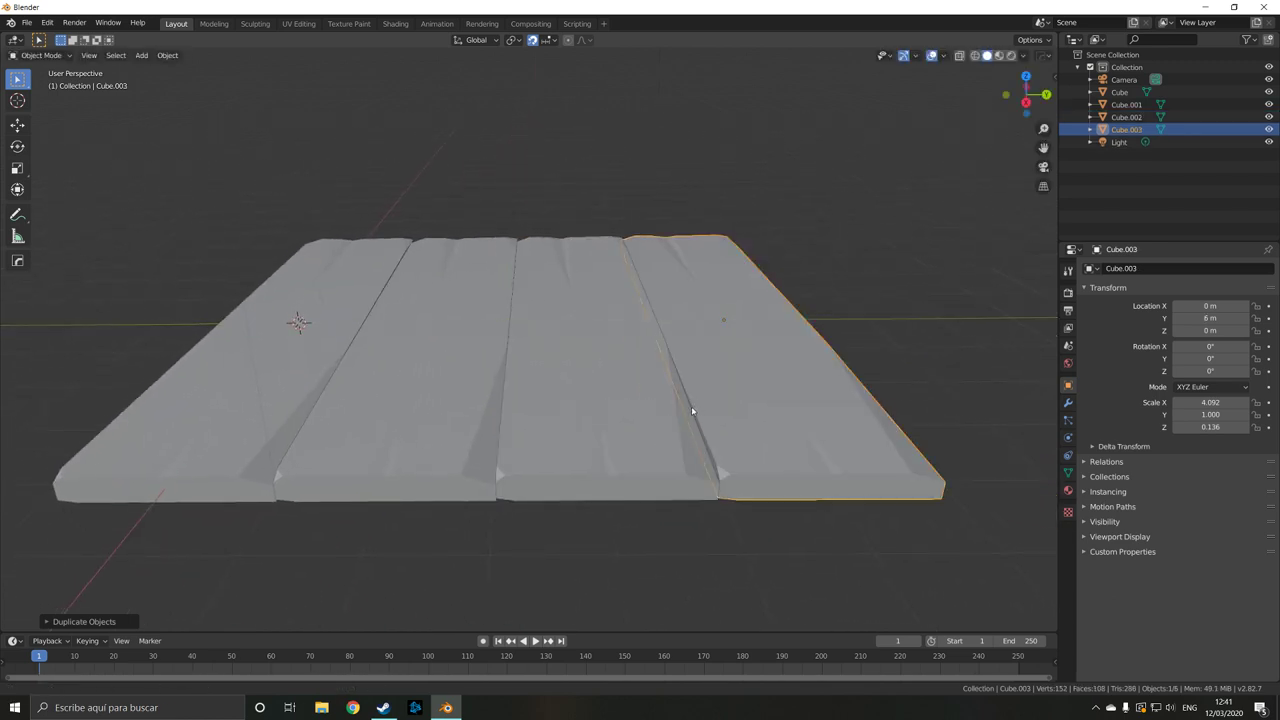
middle_drag(691, 406, 622, 413)
Add three more plank copies 2 m apart along Y, the seventh at Y 12 m
key(shift+d)
text(y2)
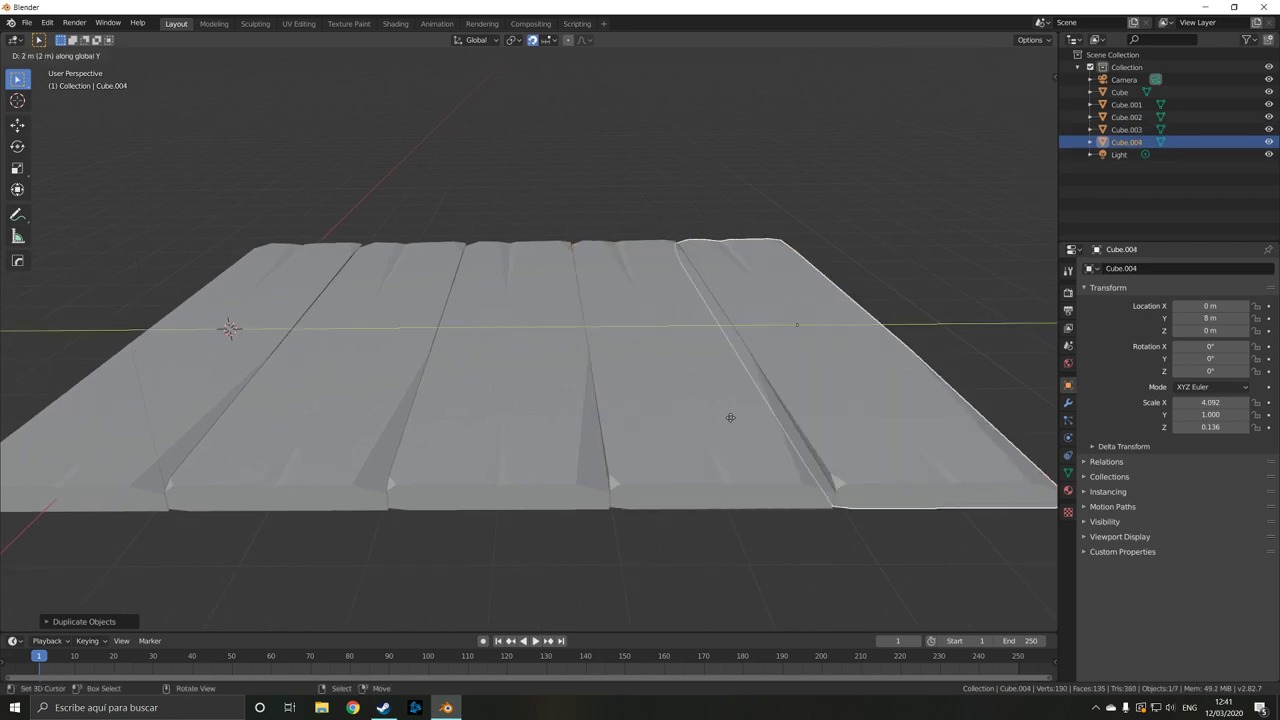
key(Return)
scroll(715, 430, down, 2)
key(shift+d)
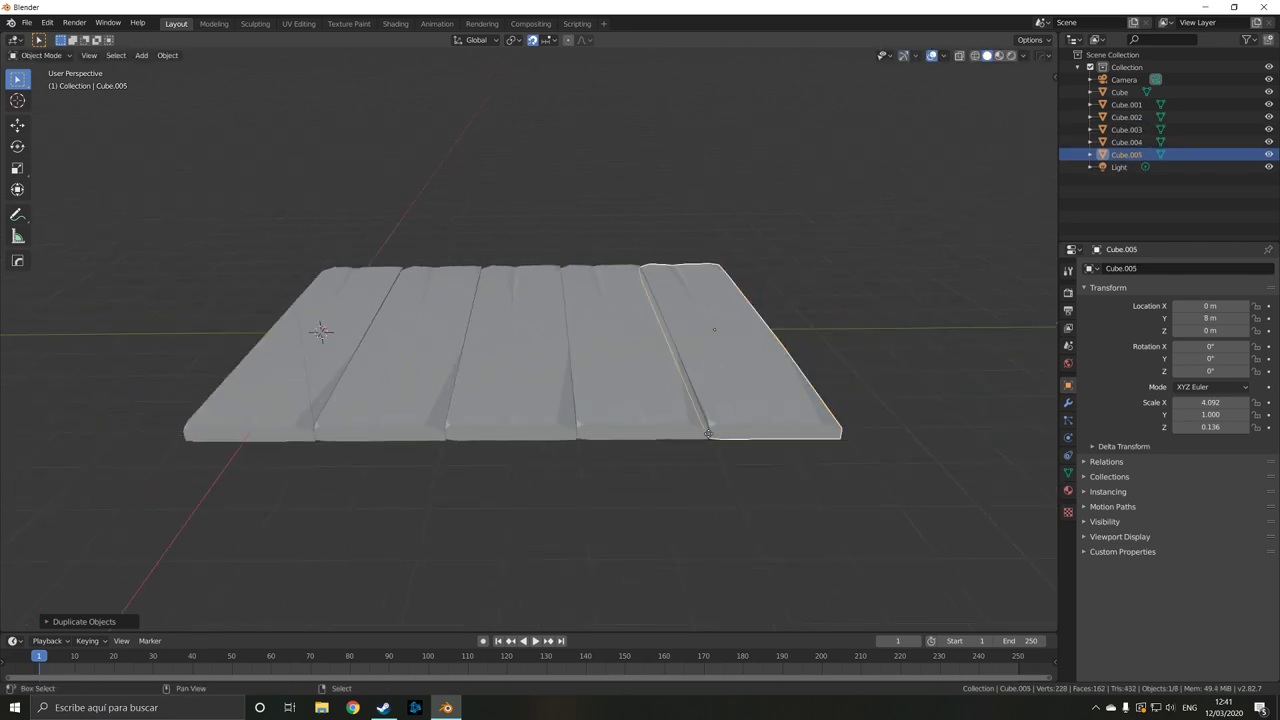
text(y2)
key(Return)
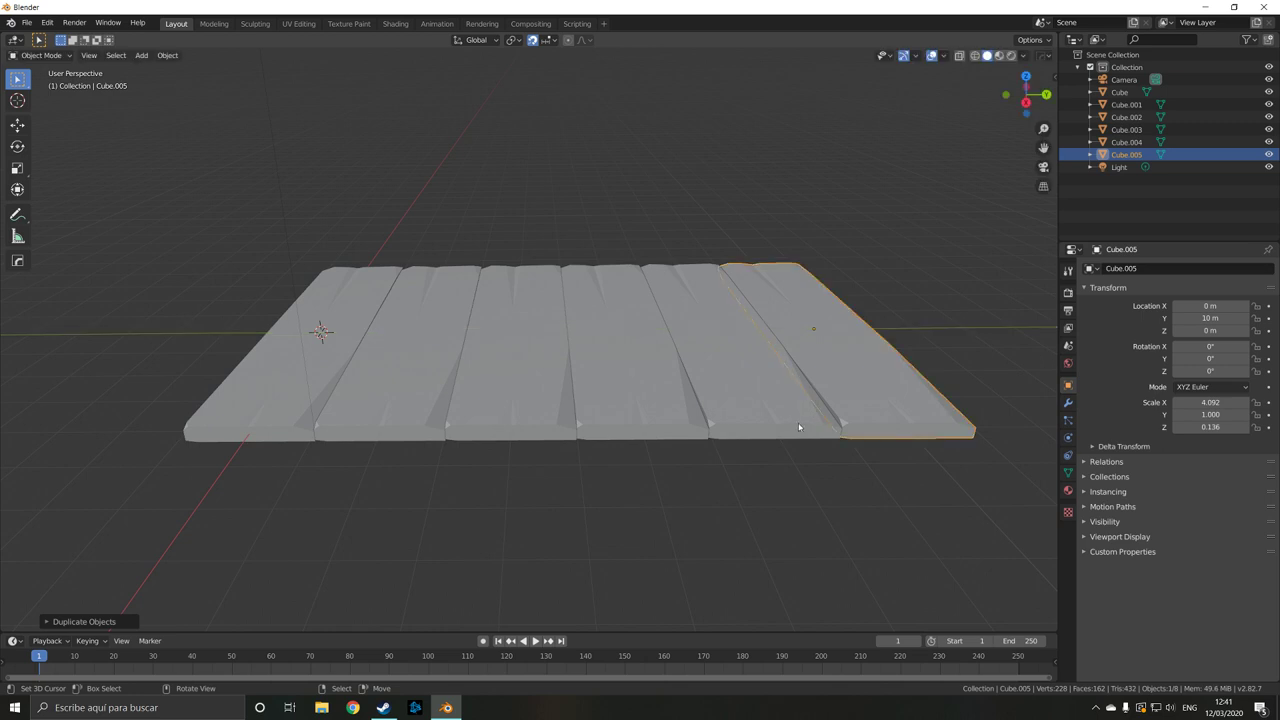
key(shift+d)
text(y1)
key(BackSpace)
text(2)
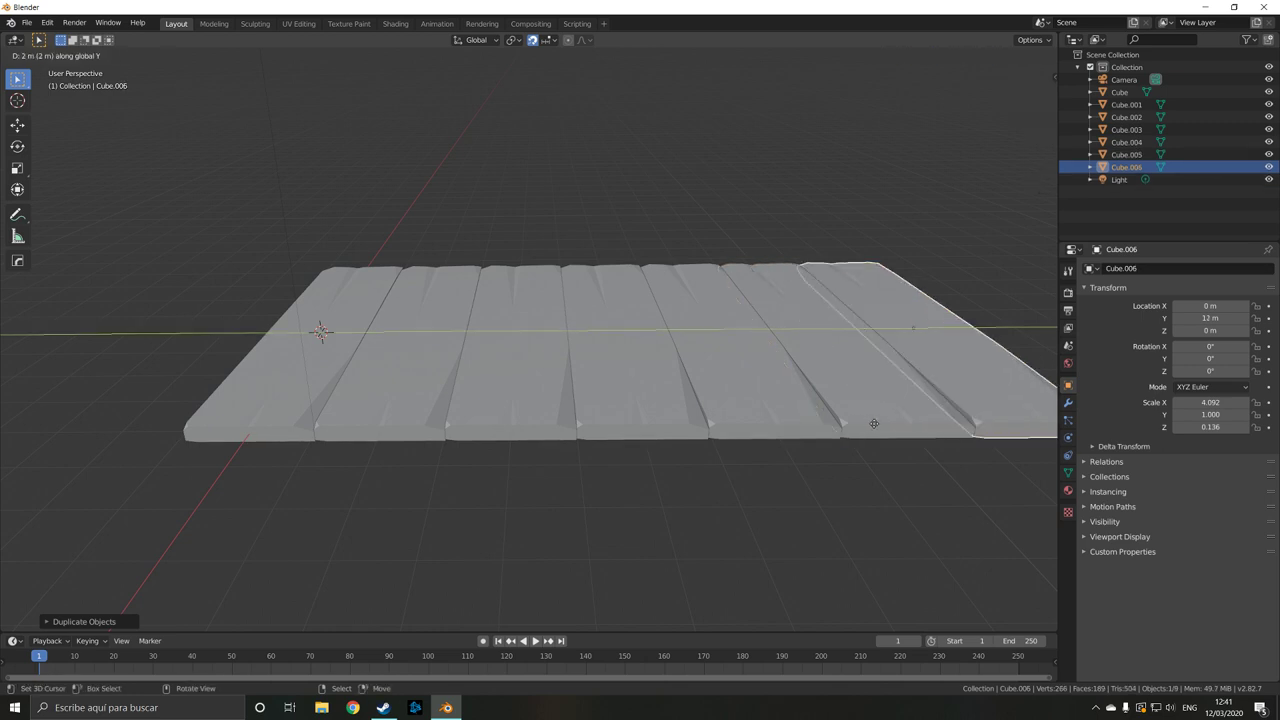
key(Return)
scroll(820, 440, up, 1)
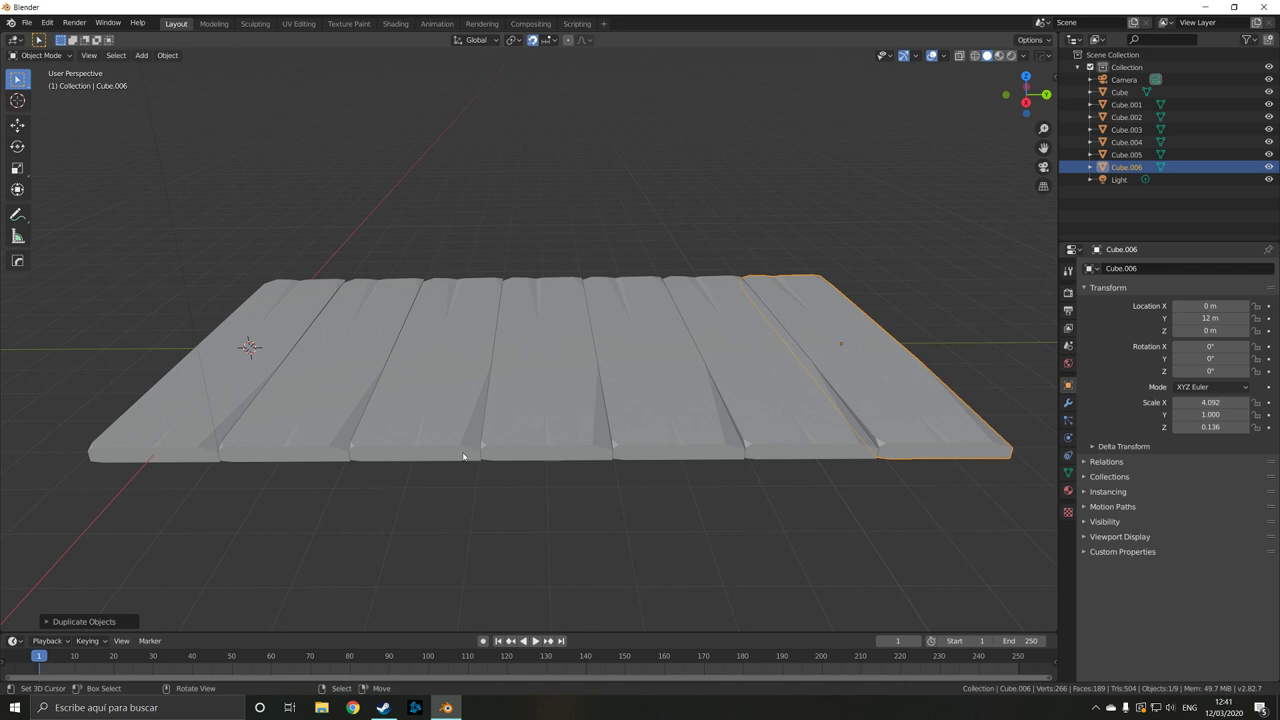
Shift the three left planks outward along Y
click(250, 394)
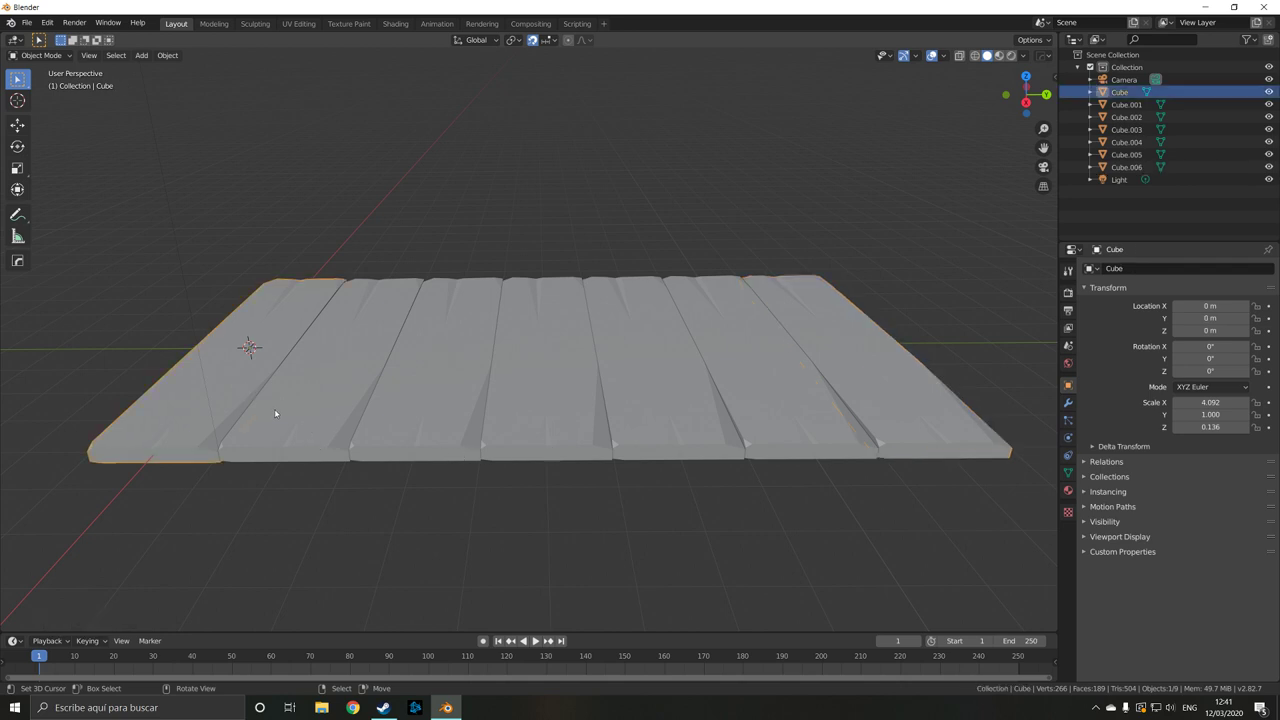
shift+click(299, 409)
shift+click(453, 413)
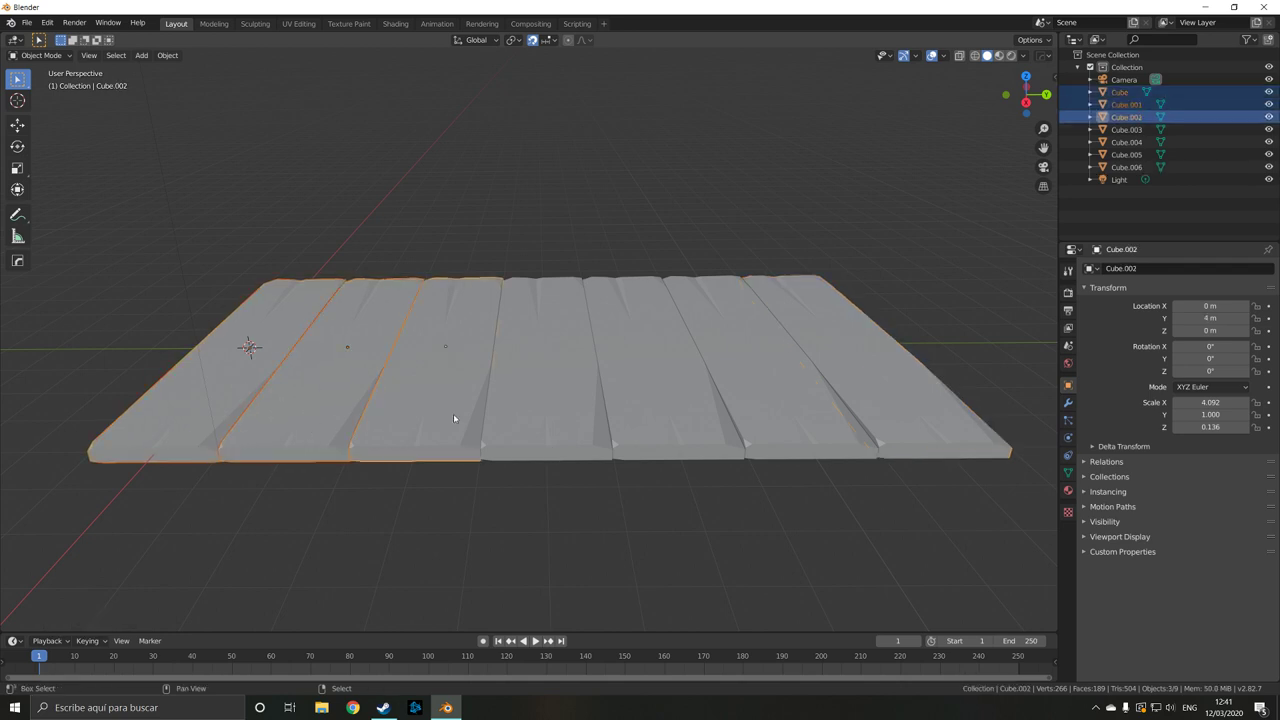
key(g)
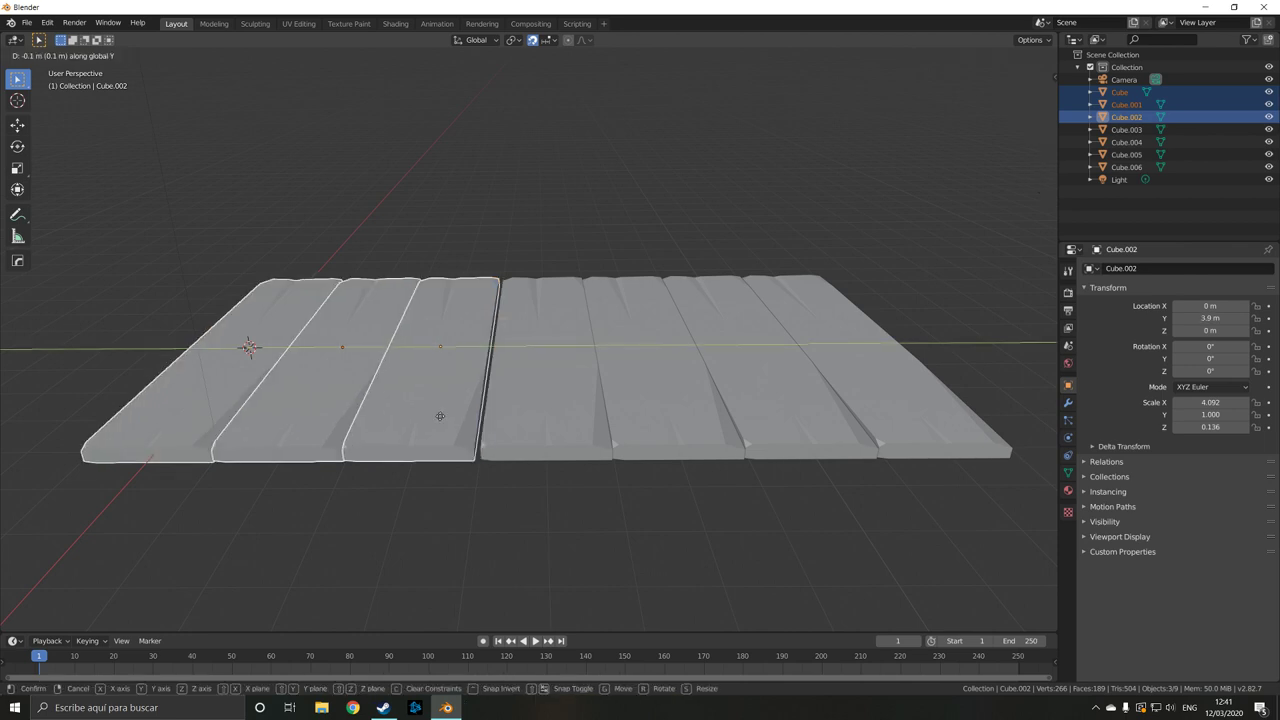
click(441, 417)
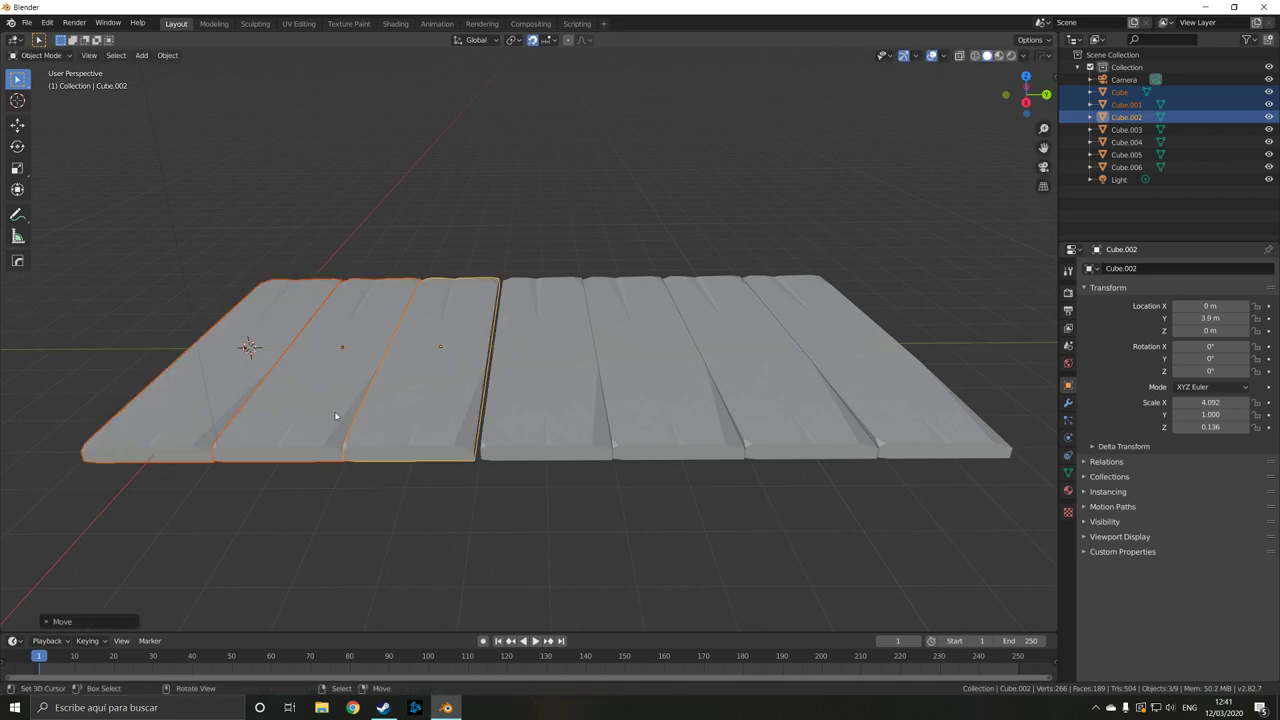
key(g)
key(y)
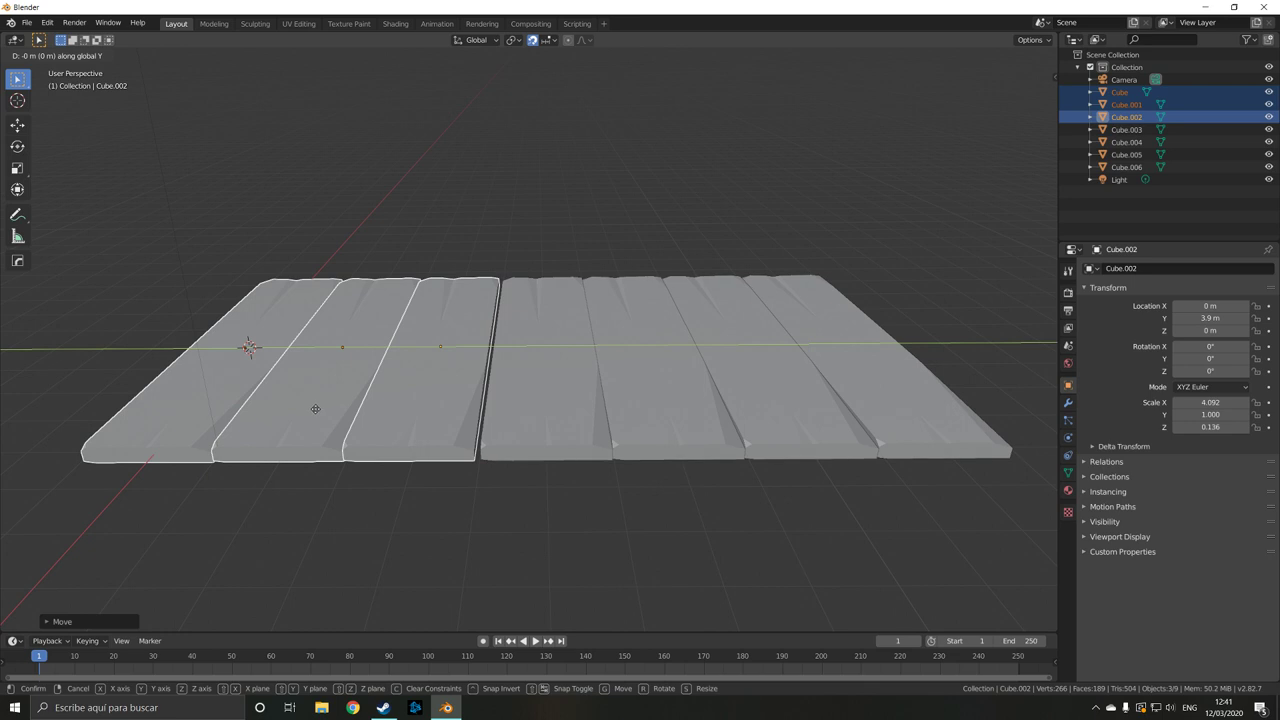
click(309, 406)
Shift the three right planks outward along Y
click(706, 434)
shift+click(814, 402)
shift+click(843, 400)
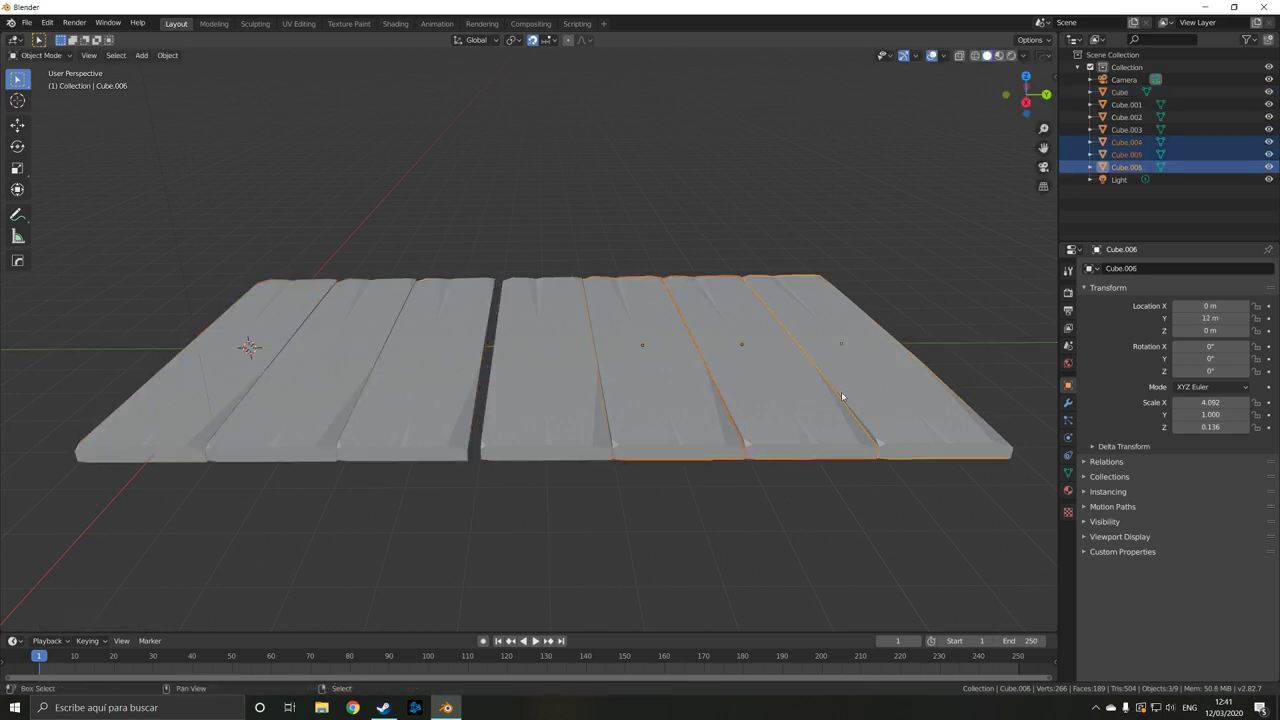
key(g)
key(y)
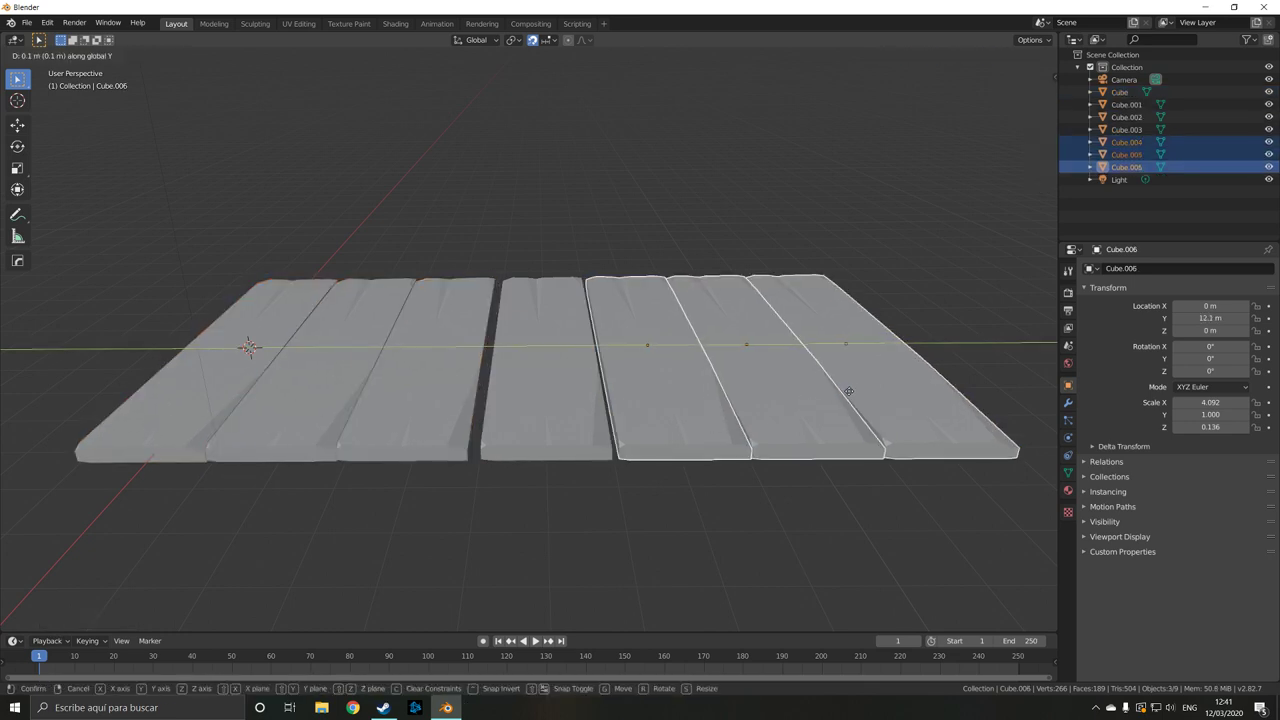
click(865, 391)
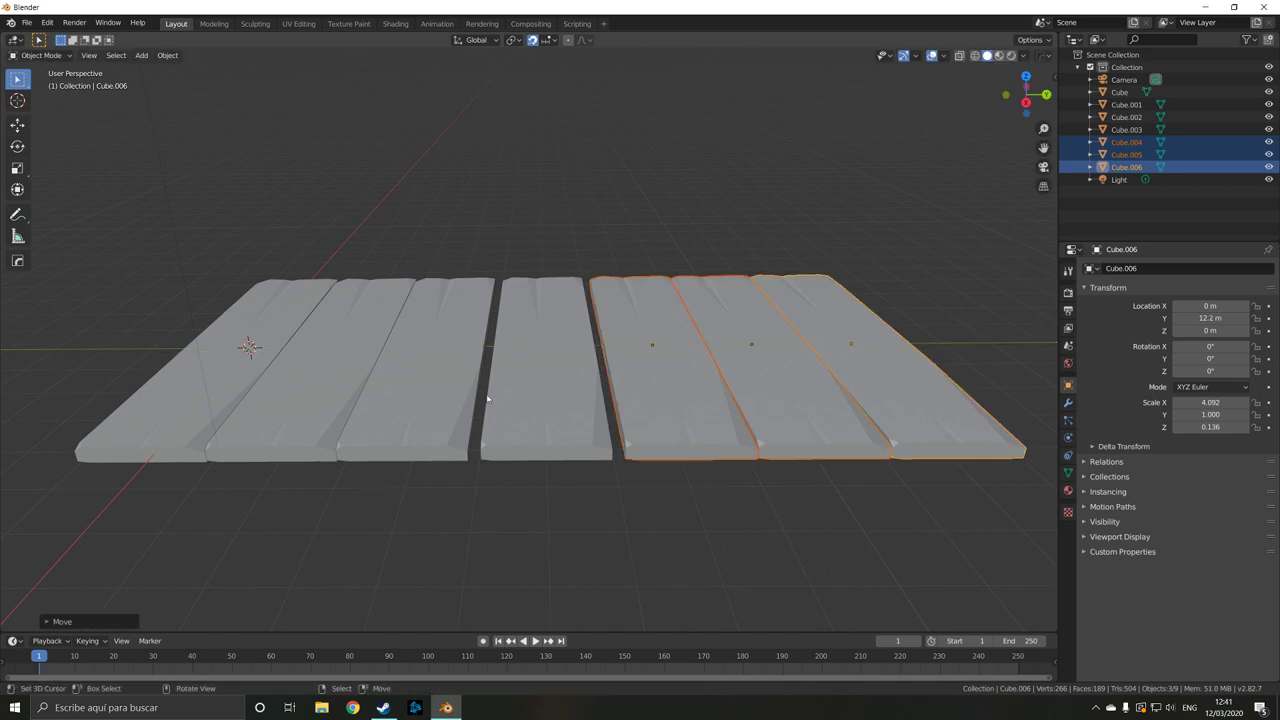
Move the first and second planks further out along Y
click(364, 390)
shift+click(200, 366)
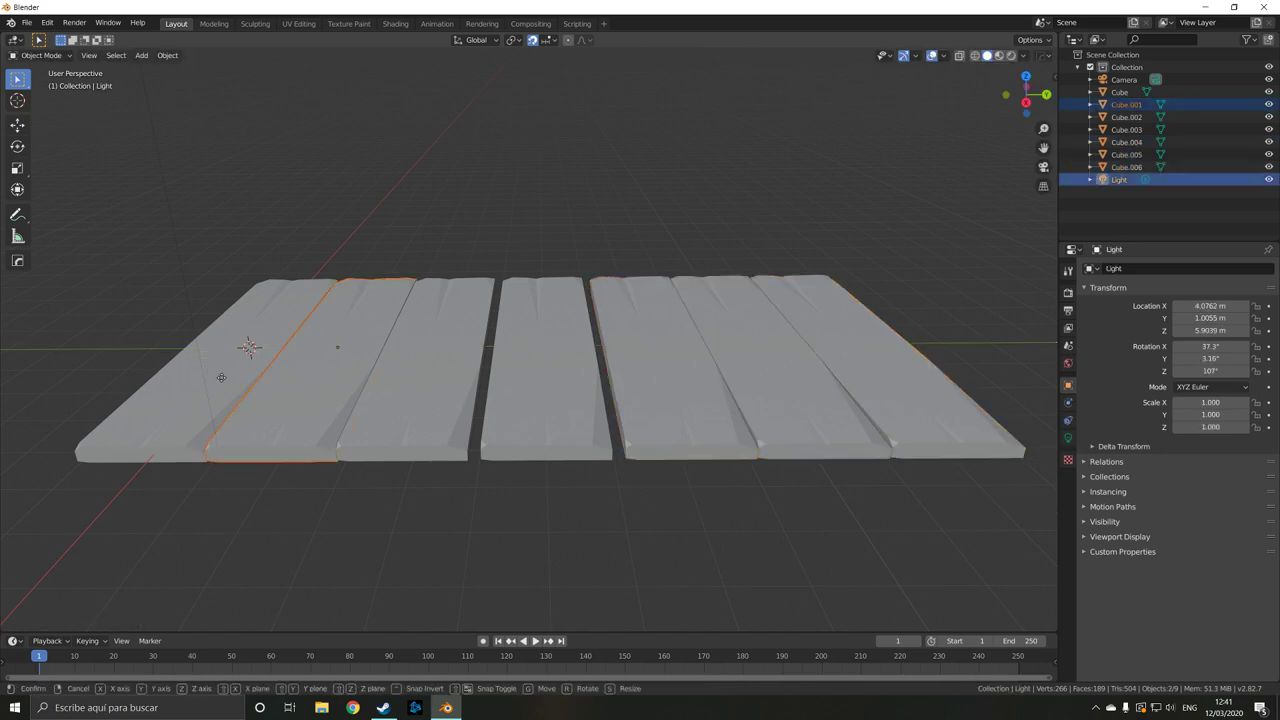
key(g)
key(y)
click(212, 377)
shift+click(206, 377)
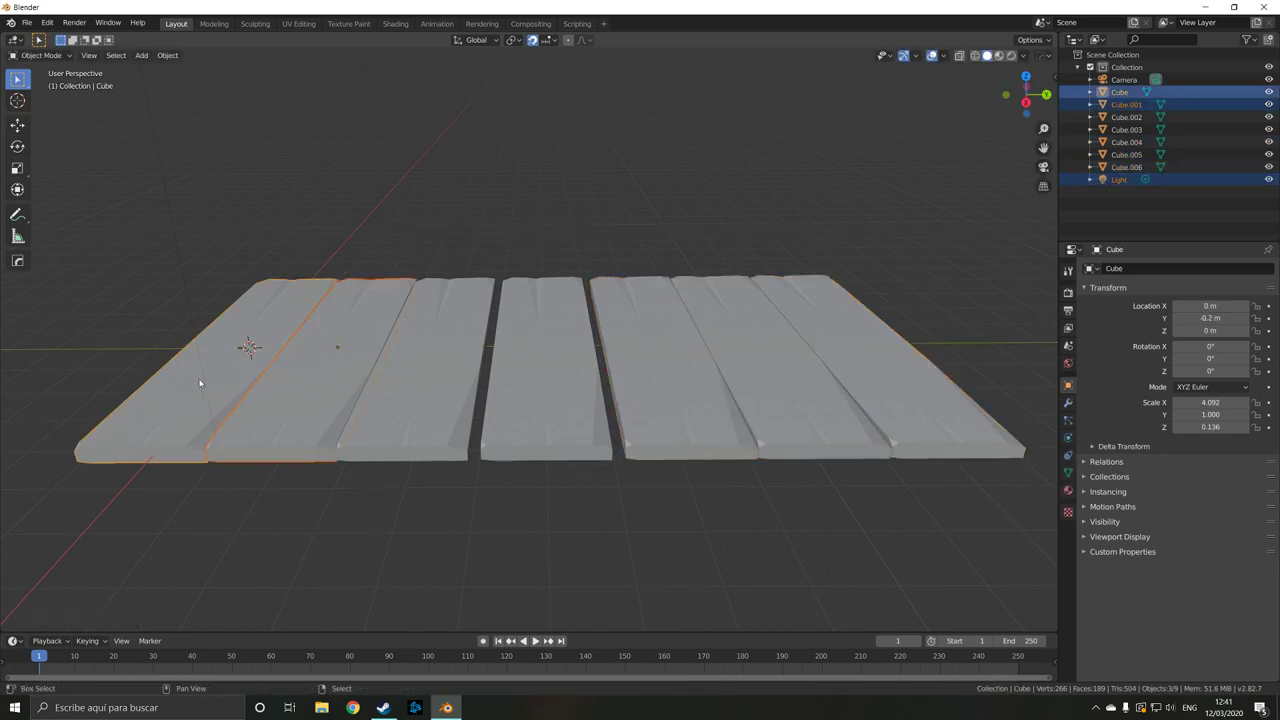
key(g)
key(y)
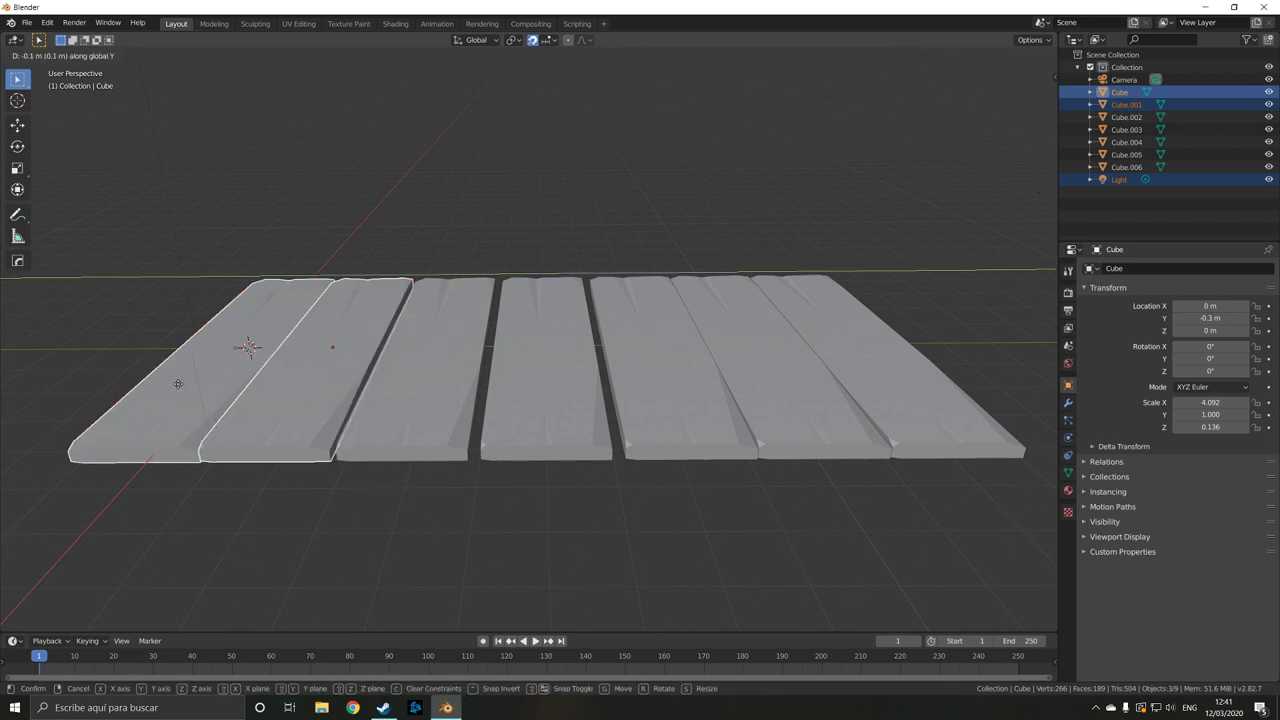
click(158, 379)
Push the first plank outward along Y to leave a gap beside it
click(157, 377)
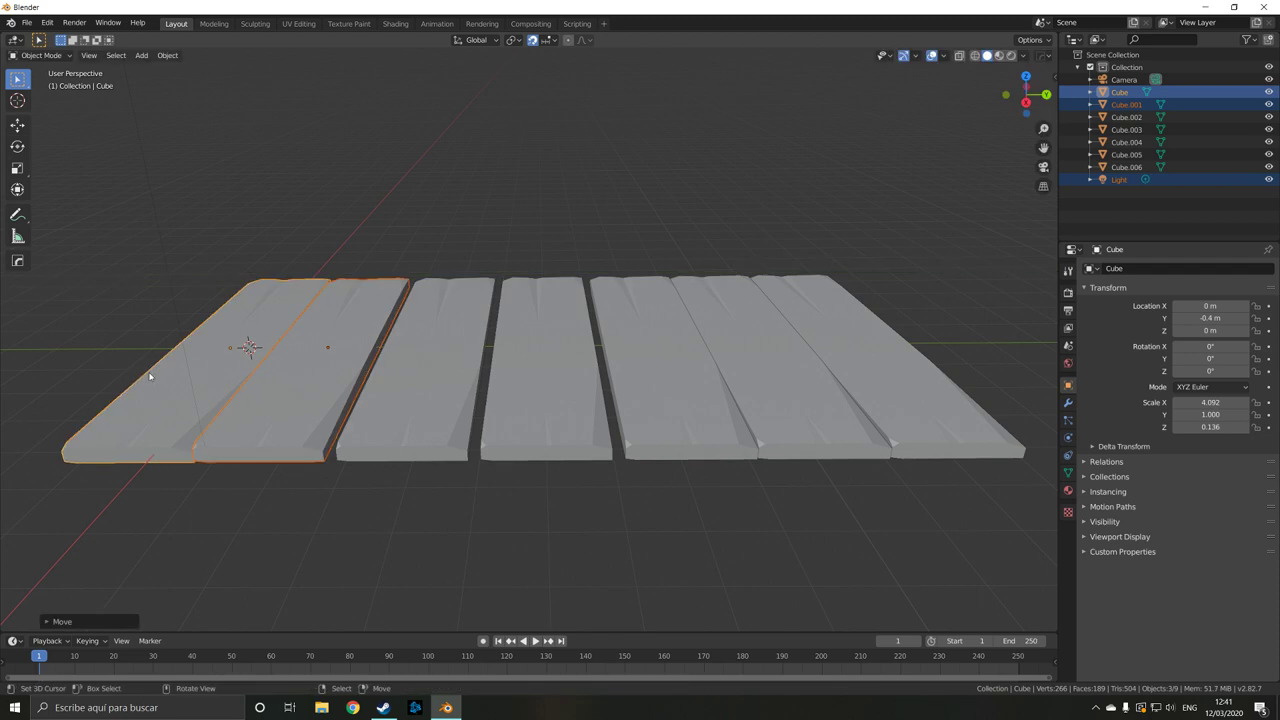
key(g)
key(y)
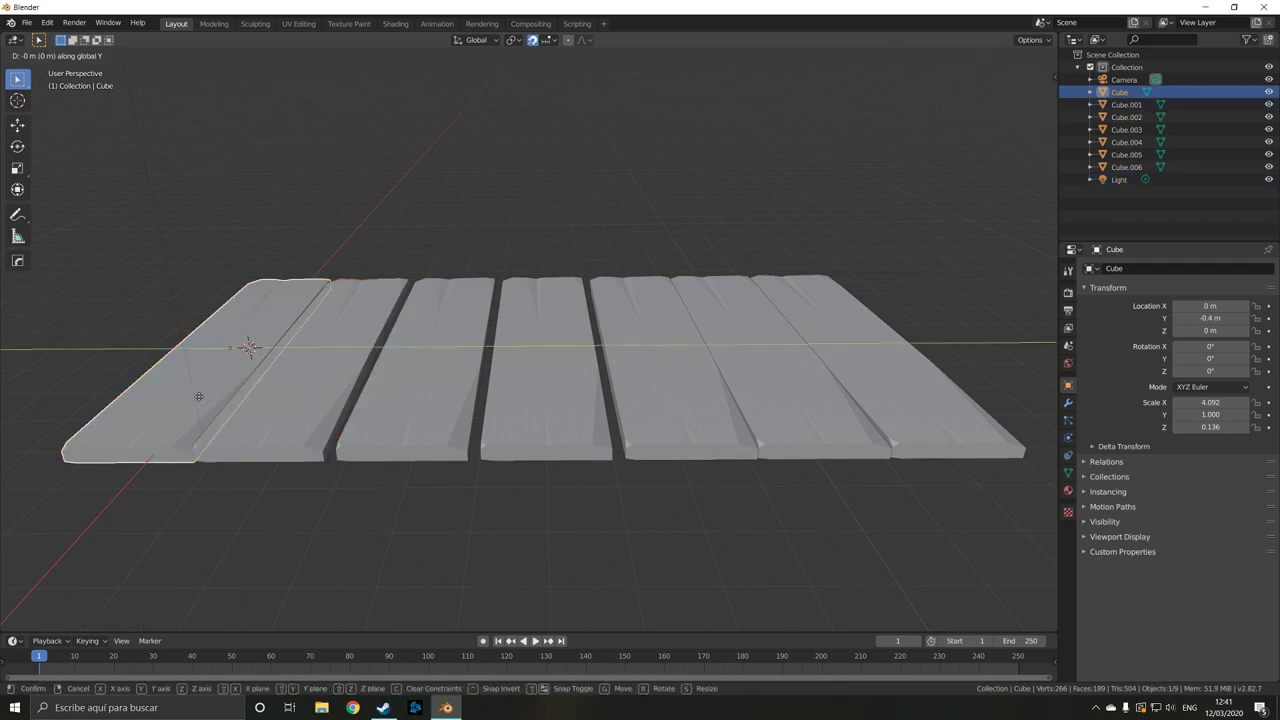
click(140, 380)
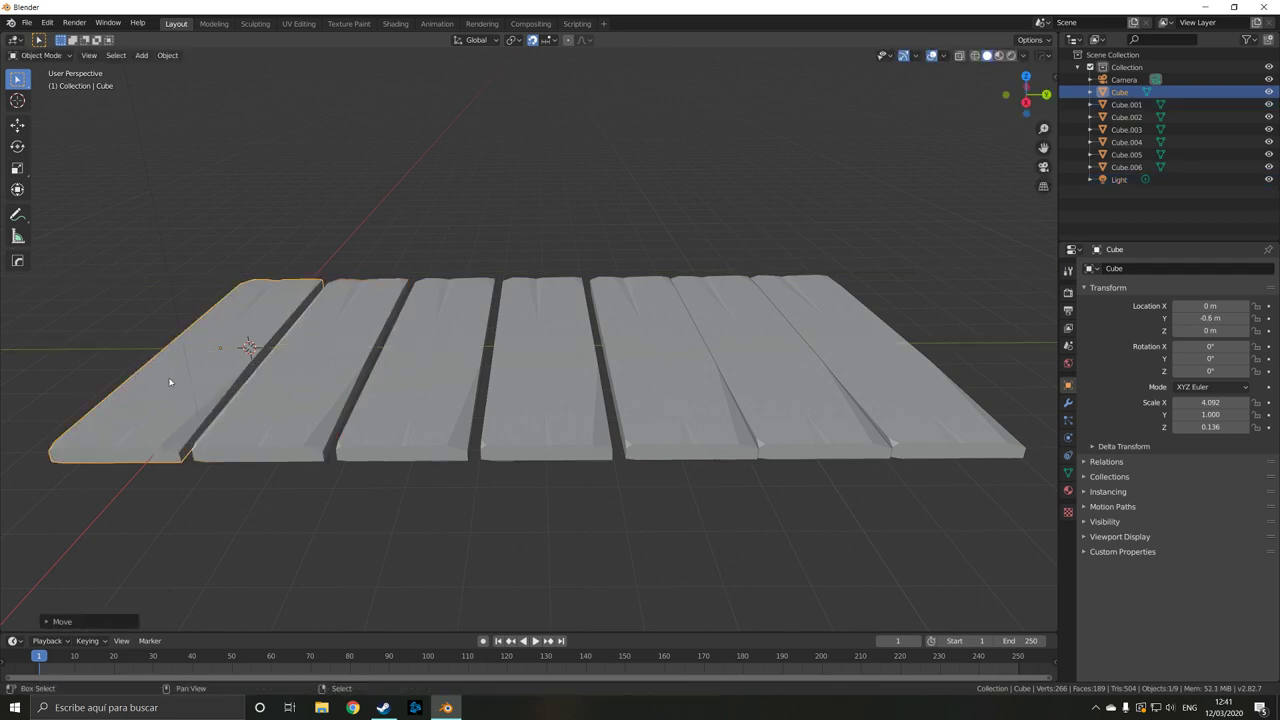
Shift the sixth and seventh planks outward along Y
click(689, 419)
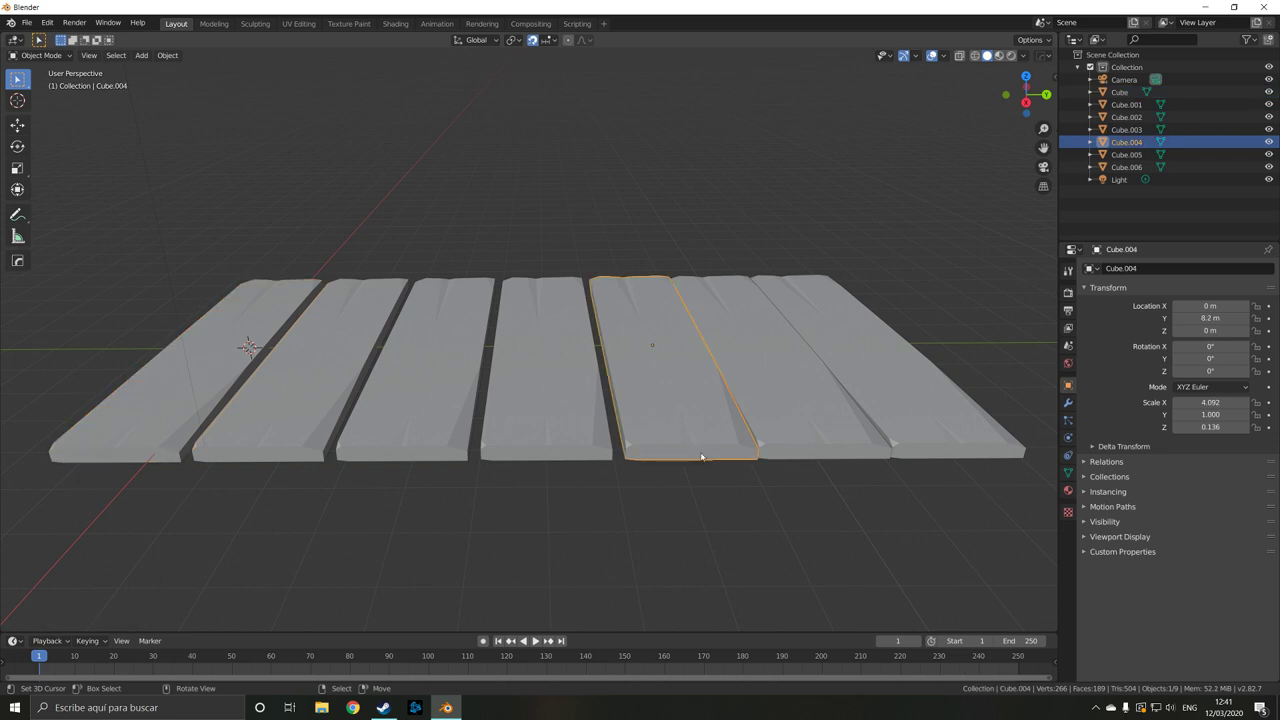
middle_drag(696, 431, 640, 494)
click(654, 422)
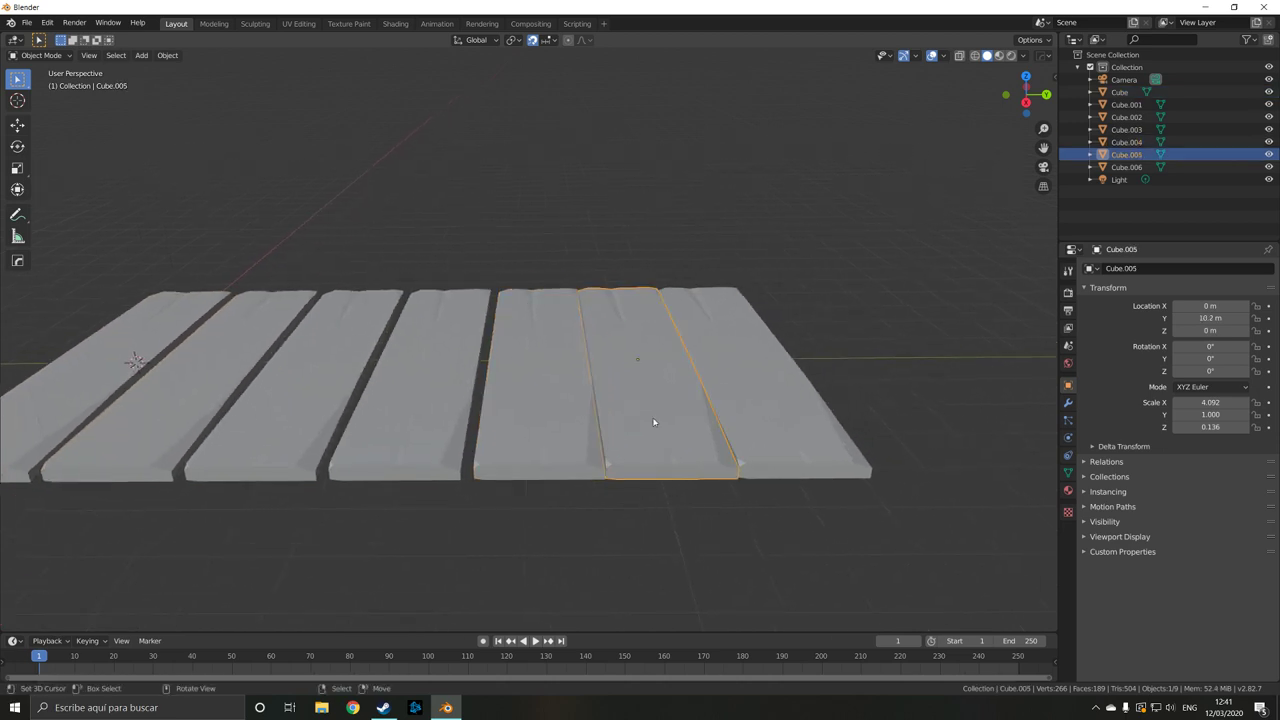
shift+click(742, 422)
key(g)
key(y)
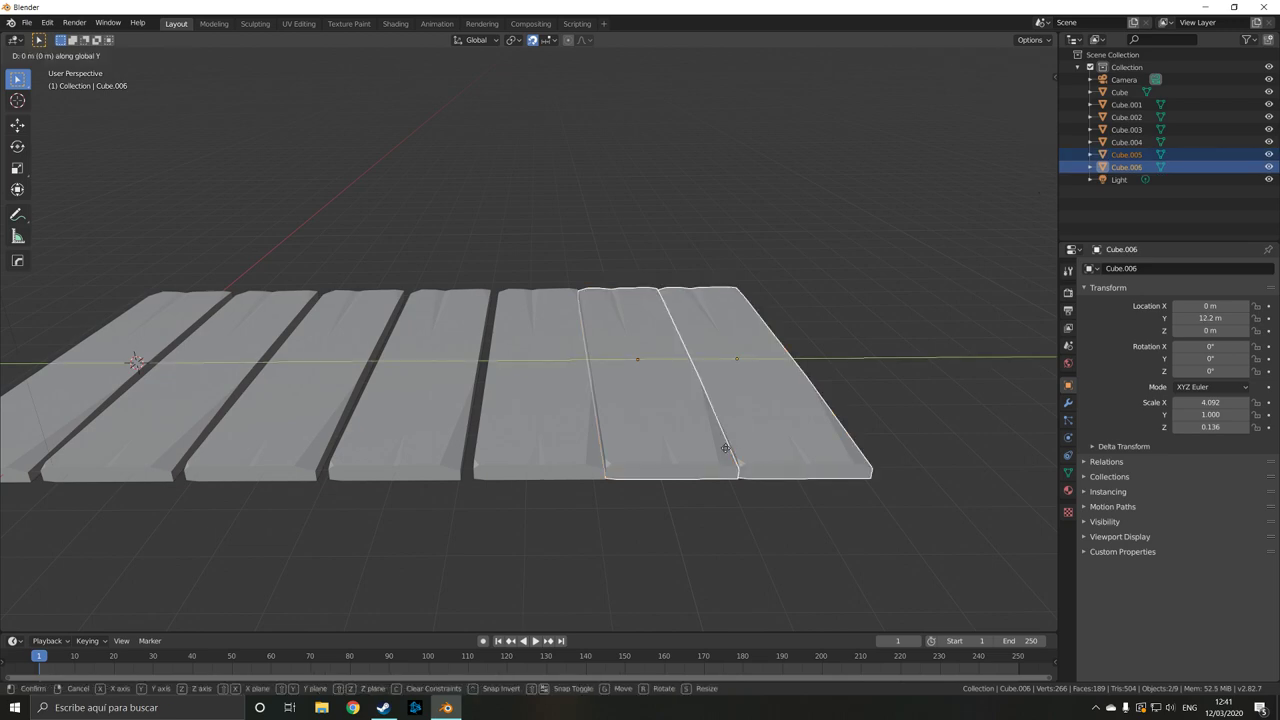
click(853, 474)
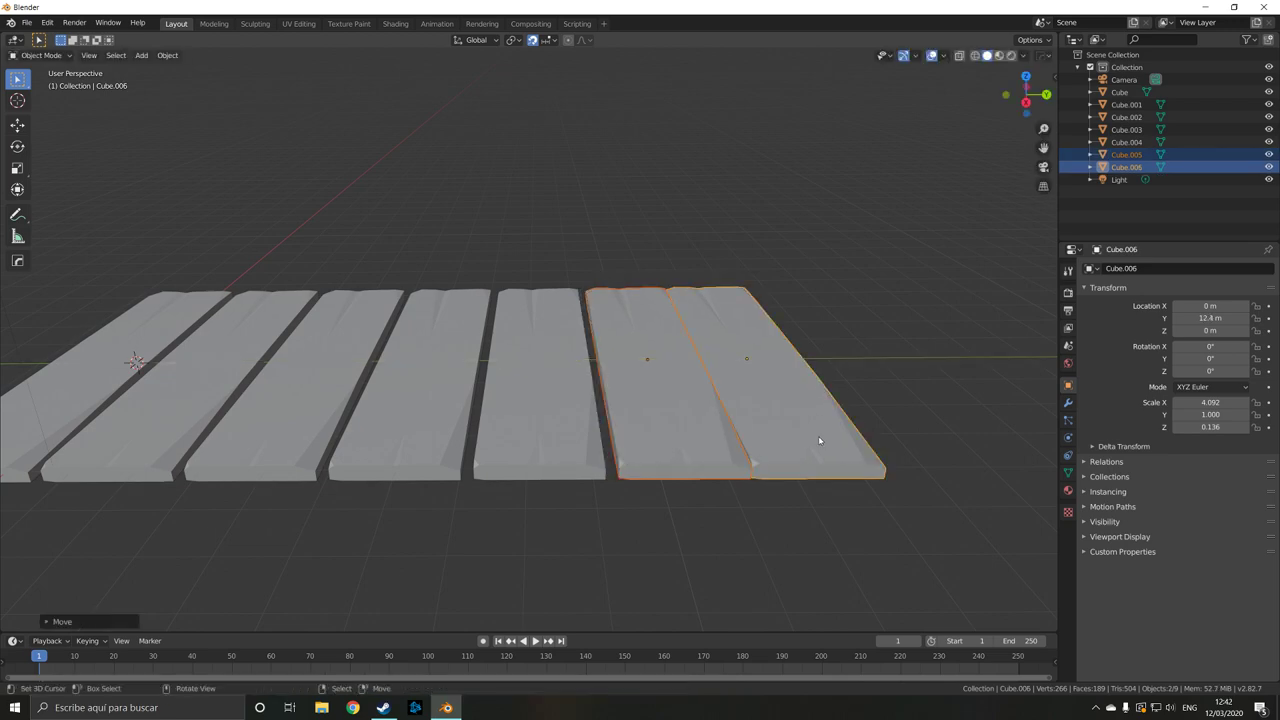
Push the last plank, Cube.006, outward along Y to 12.8 m
click(819, 441)
key(g)
key(y)
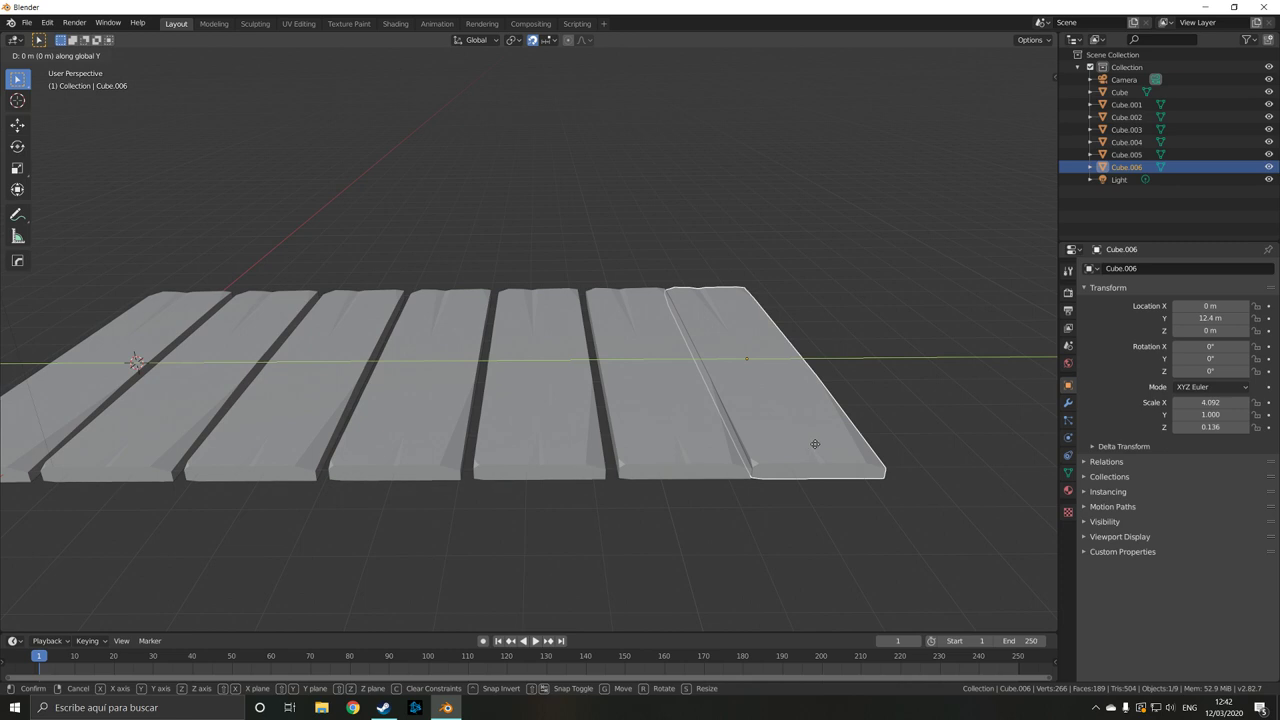
click(830, 446)
middle_drag(517, 492, 509, 469)
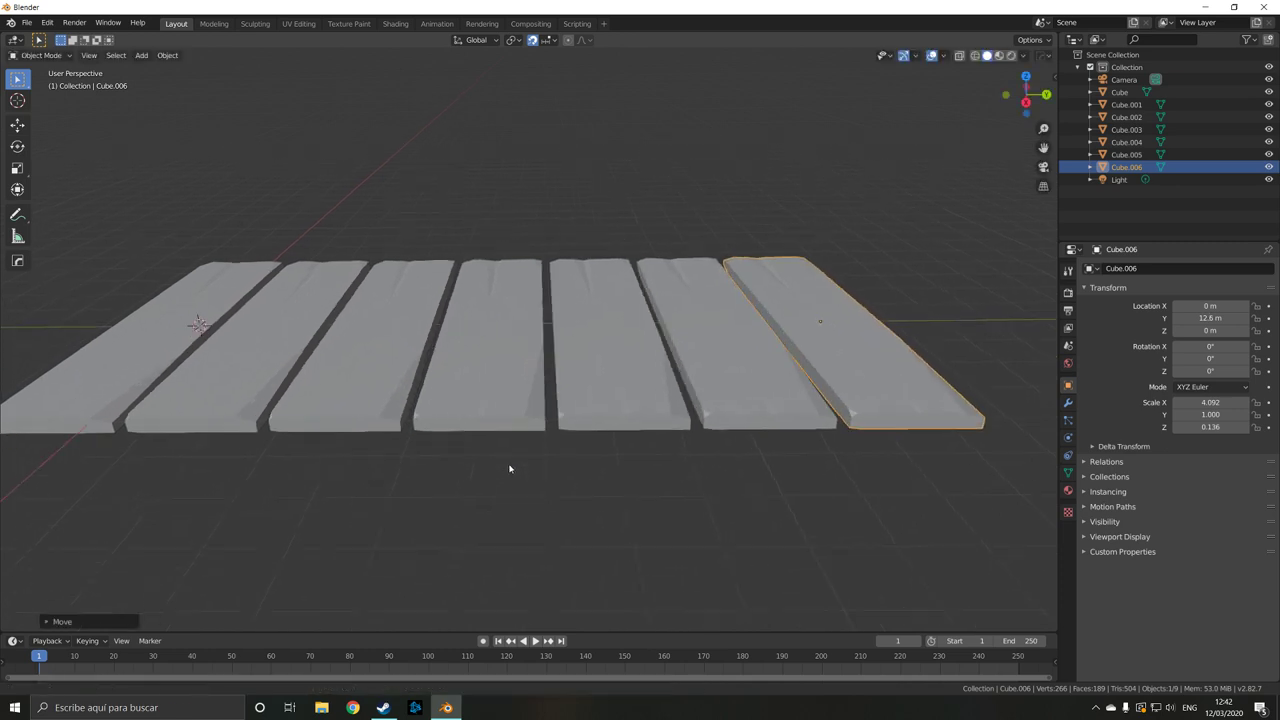
click(491, 380)
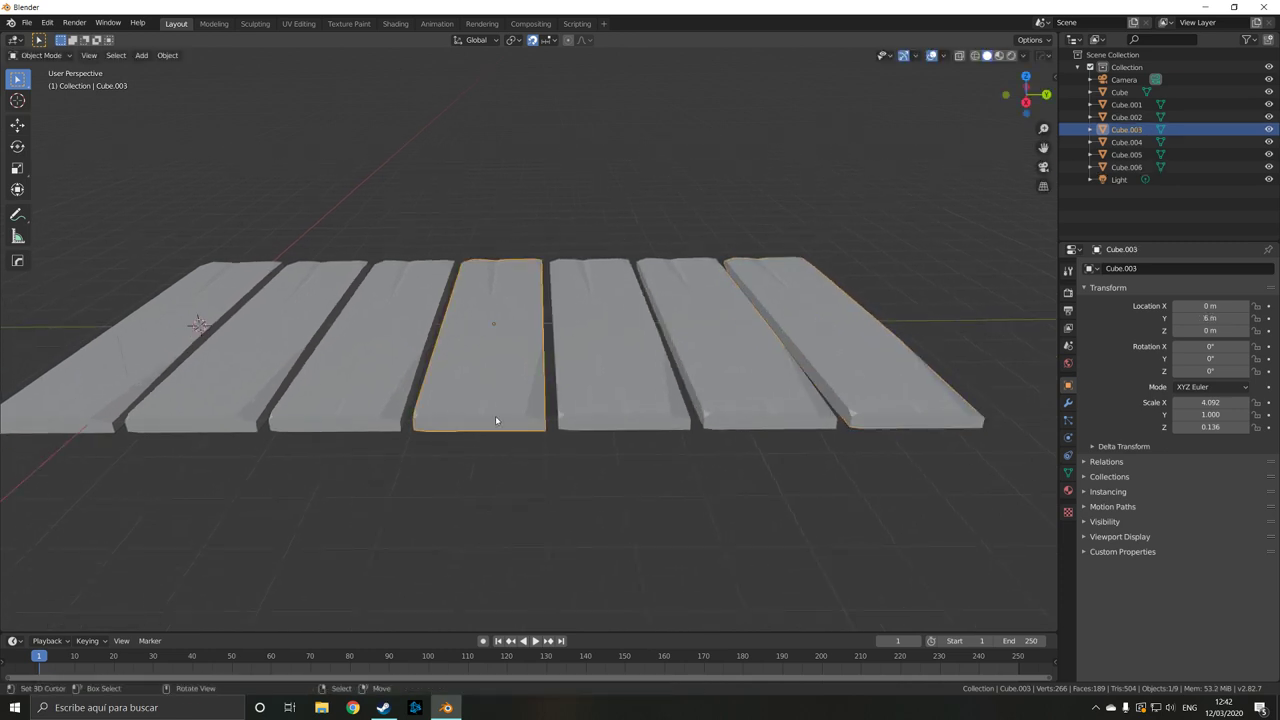
Drop the middle plank 1 m and lower Cube.002 and Cube.004 to -0.8 m
key(g)
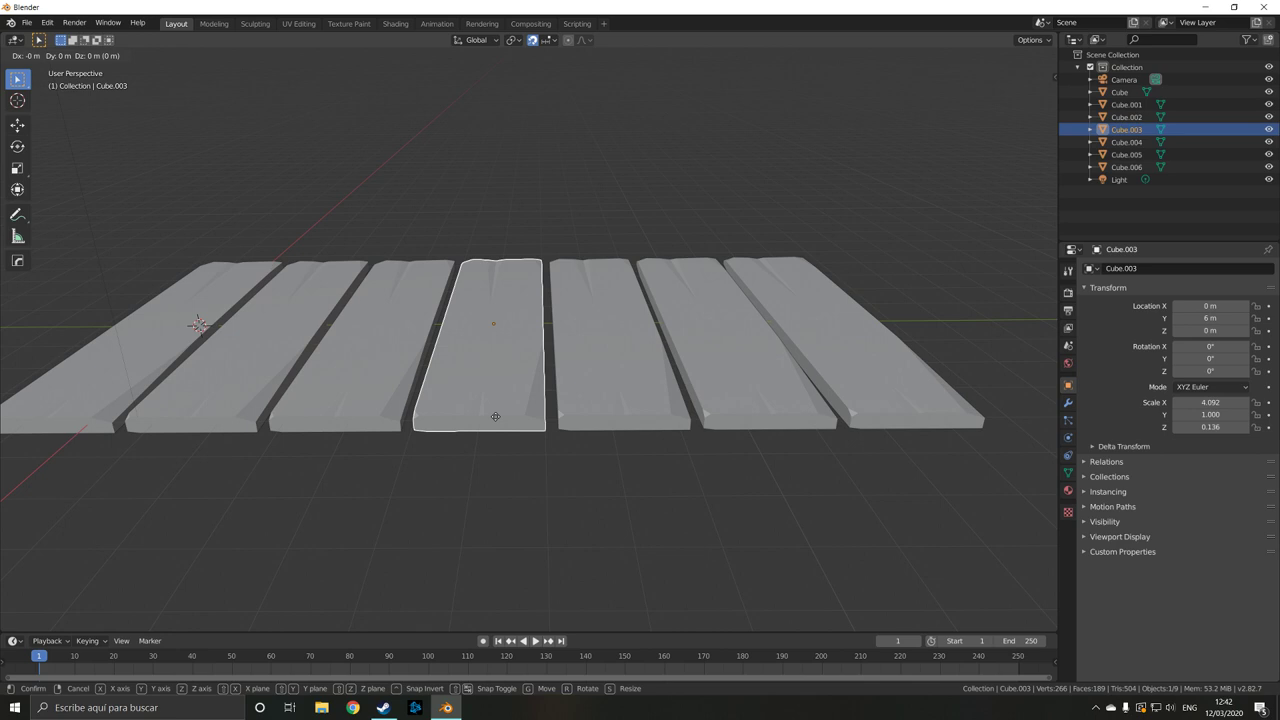
key(z)
click(492, 451)
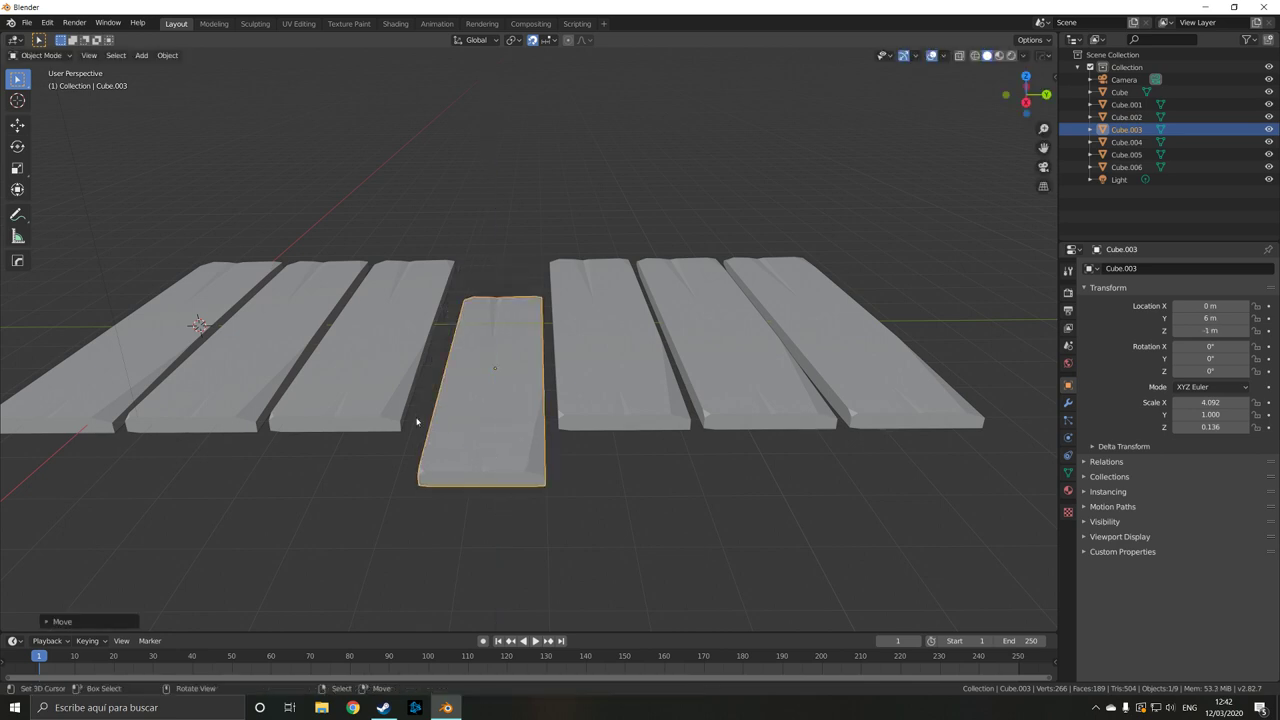
click(382, 403)
shift+click(577, 383)
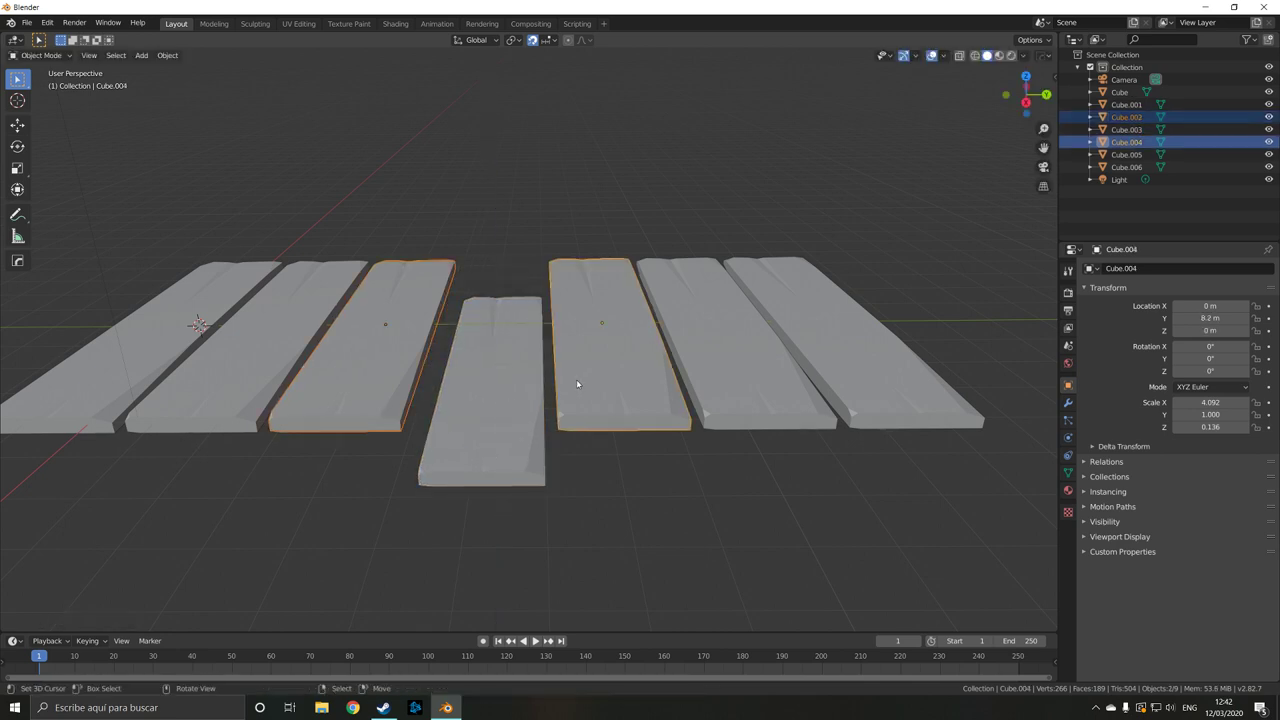
key(g)
key(z)
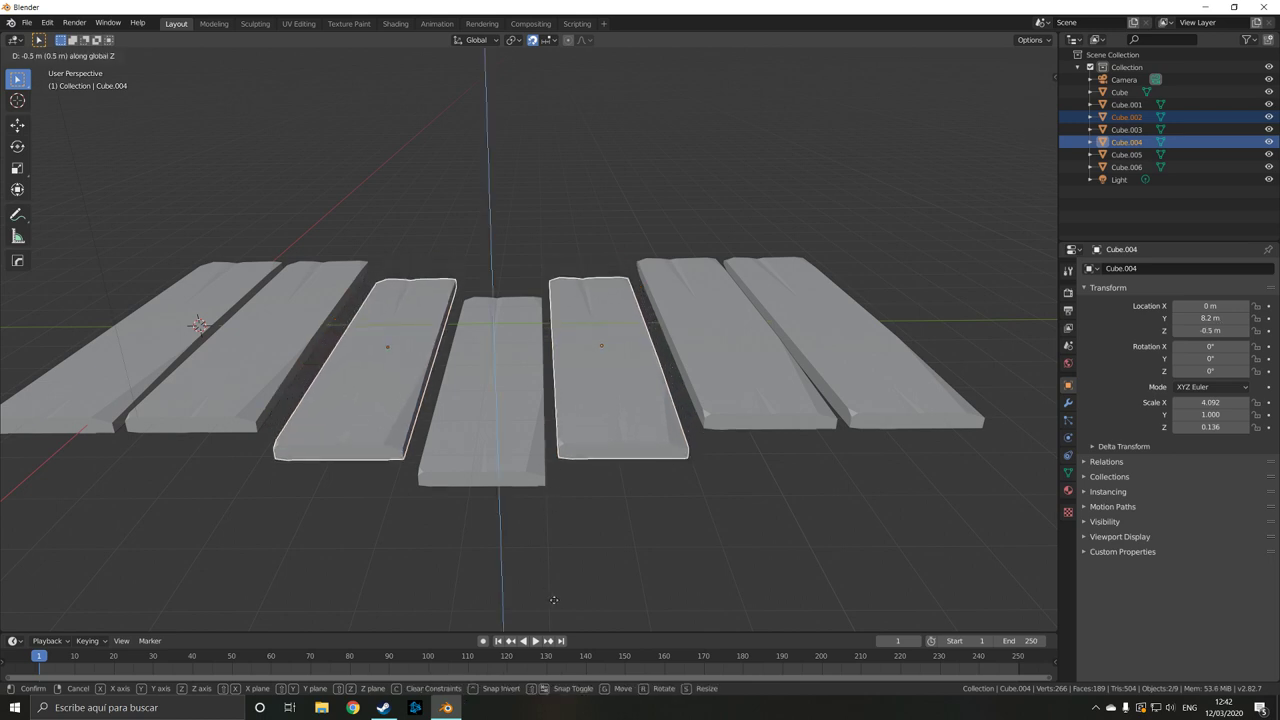
click(555, 146)
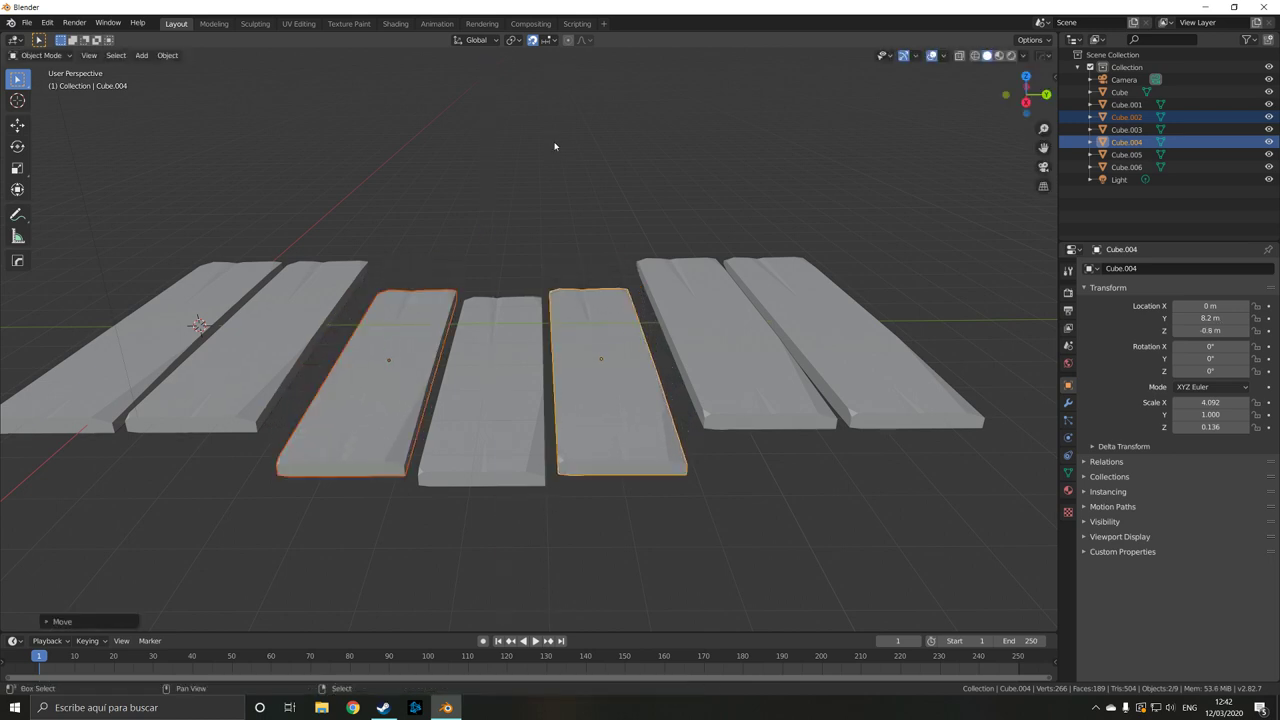
Lower planks Cube.001 and Cube.005 to -0.6 m on Z
click(285, 325)
shift+click(730, 365)
key(g)
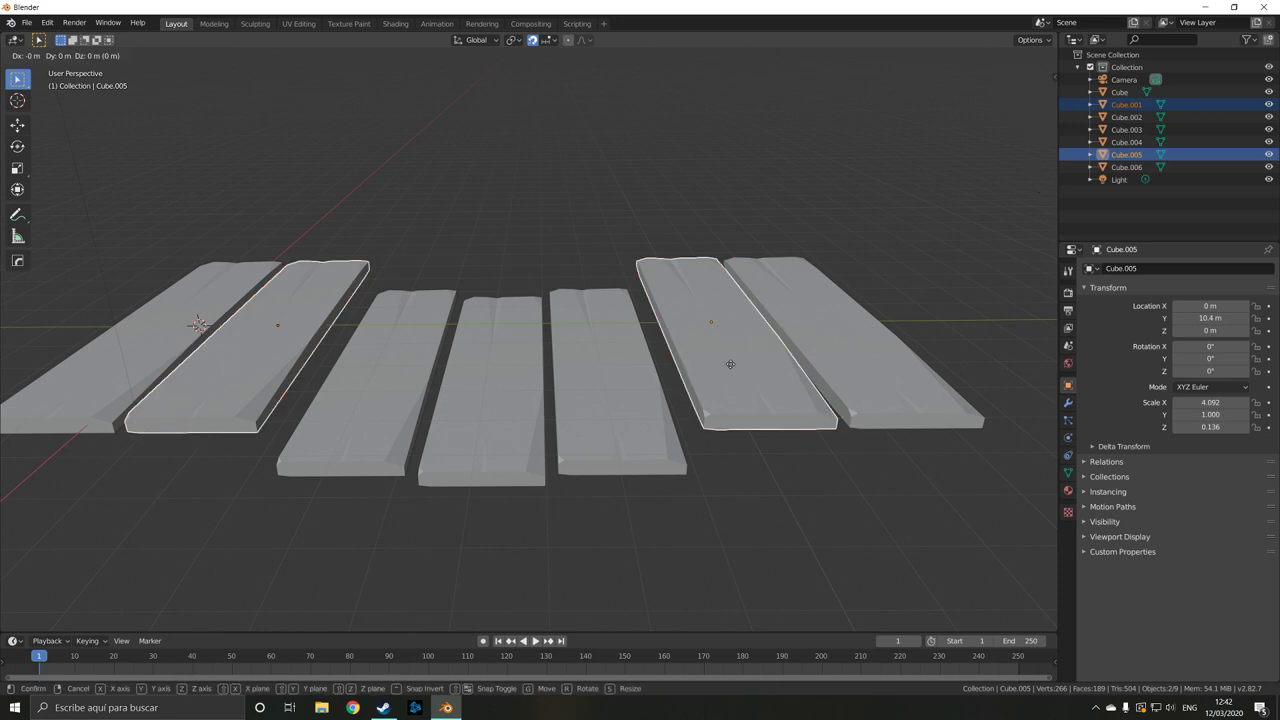
key(z)
click(652, 528)
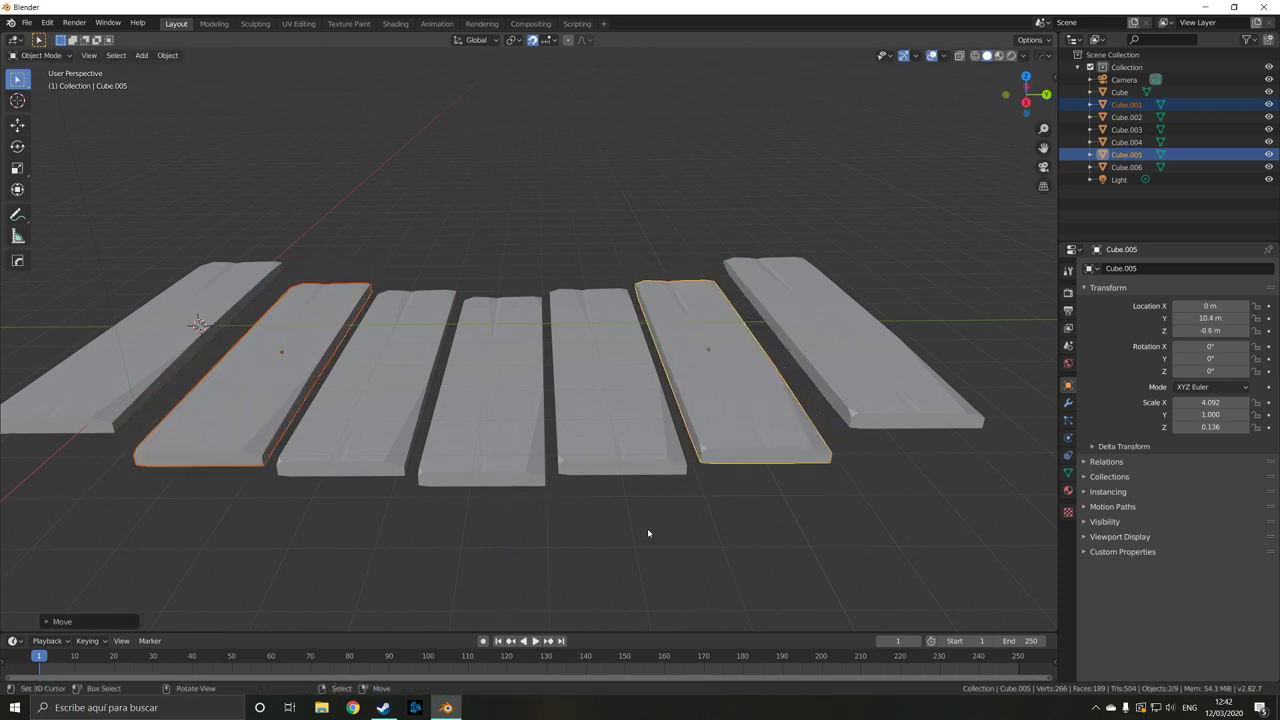
middle_drag(647, 528, 551, 491)
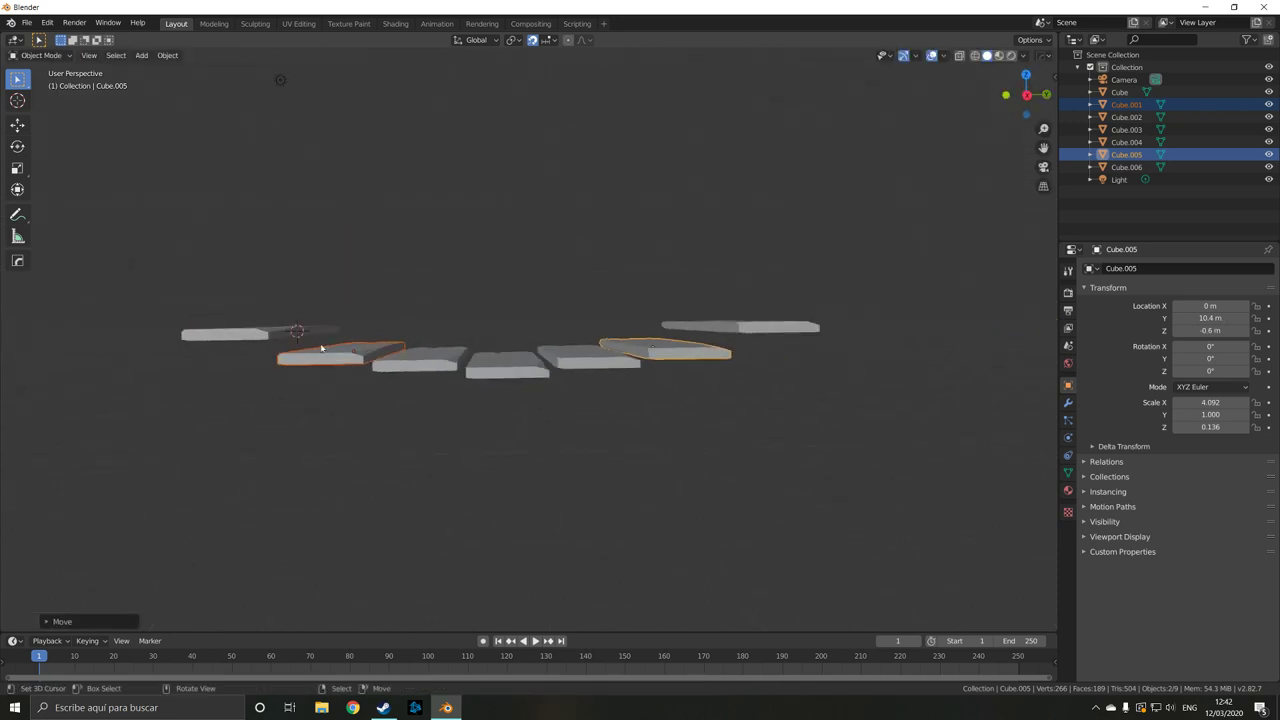
Lower the end planks Cube and Cube.006 to -0.2 m and enter Edit Mode
click(277, 331)
click(724, 331)
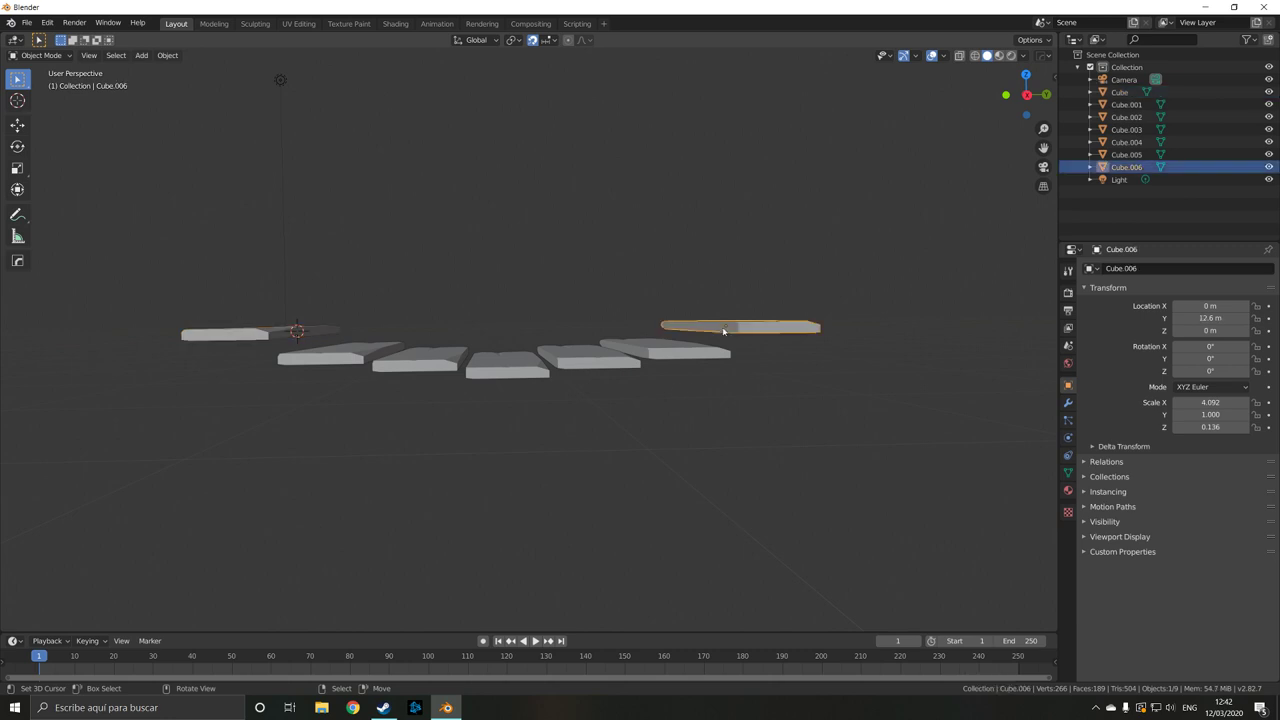
shift+click(258, 335)
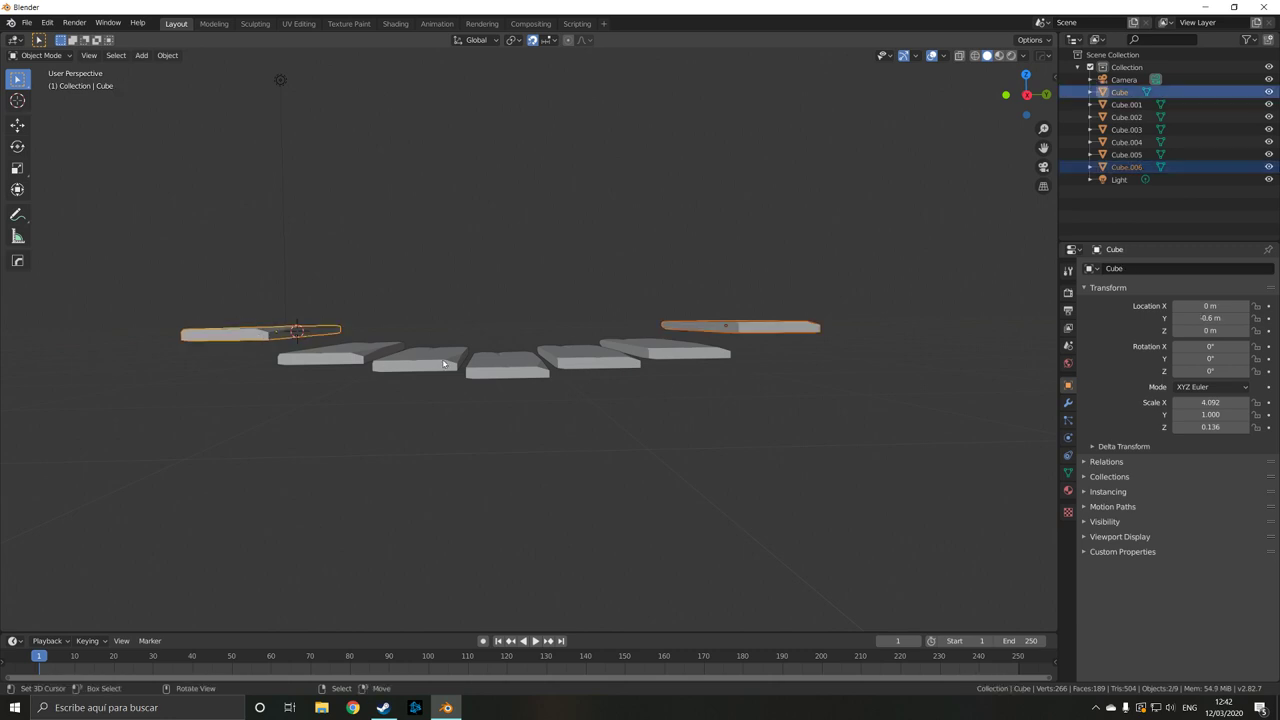
key(g)
key(z)
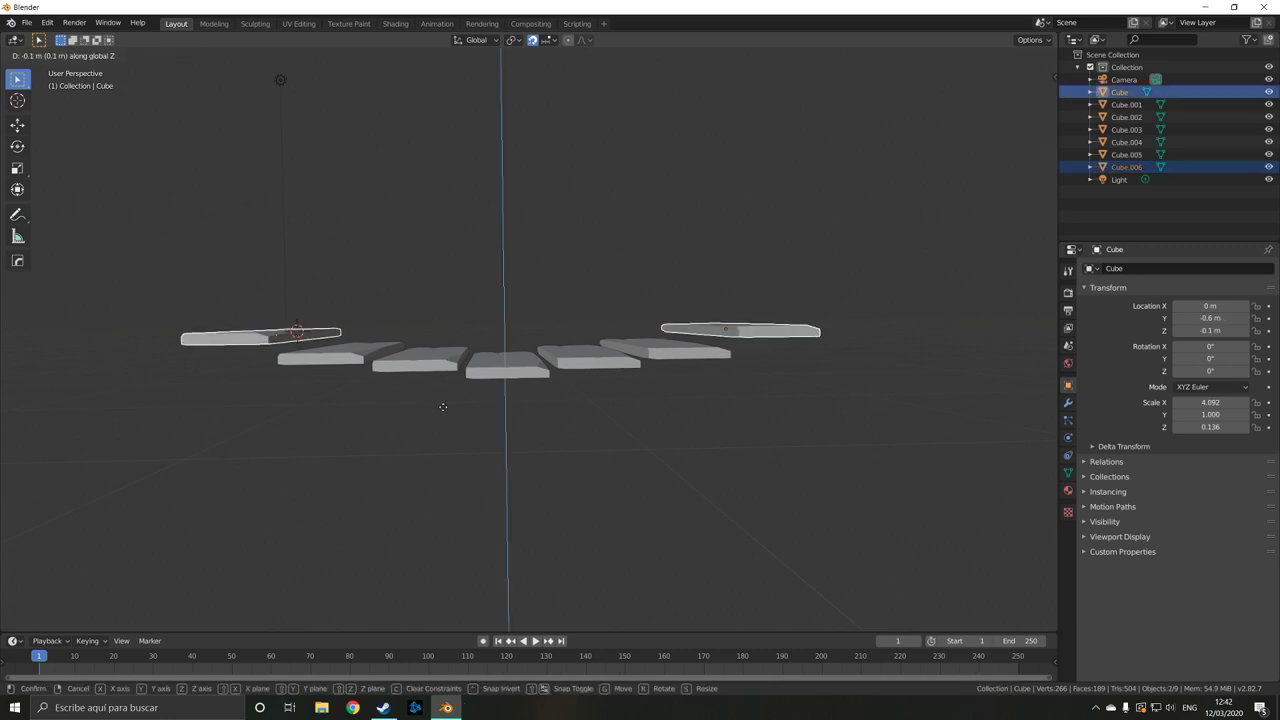
click(444, 418)
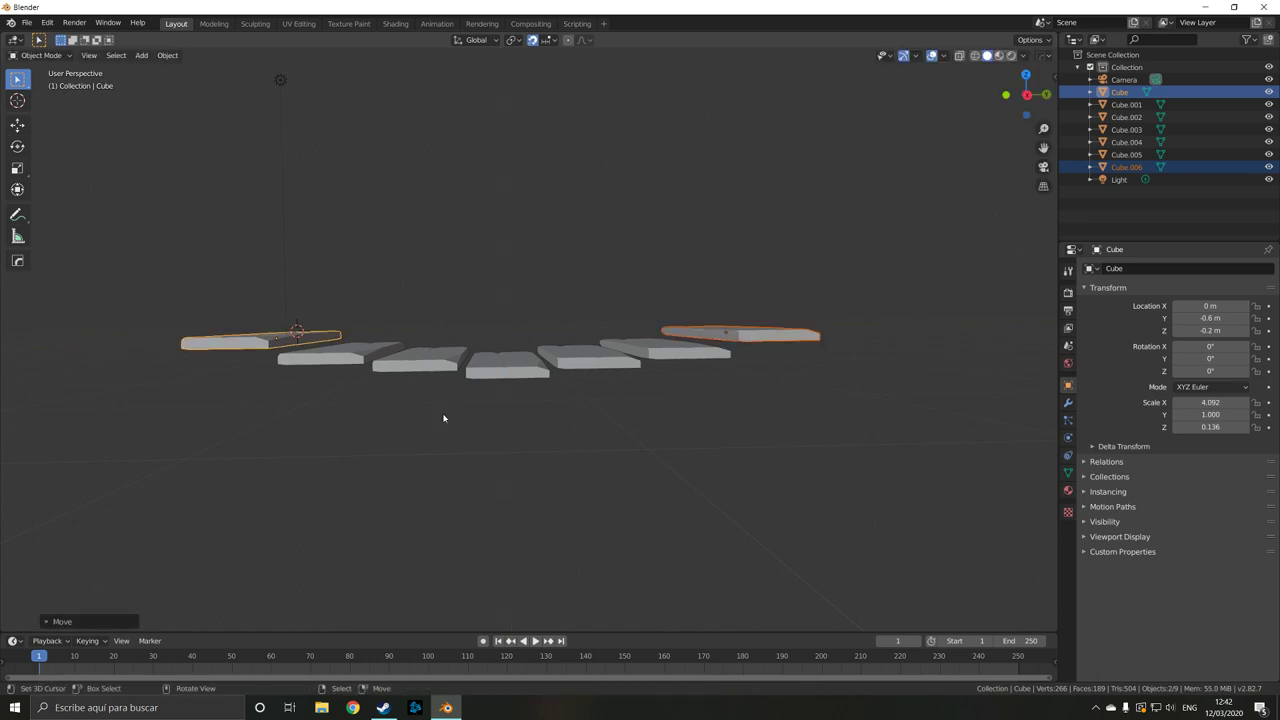
key(Tab)
middle_drag(464, 411, 422, 472)
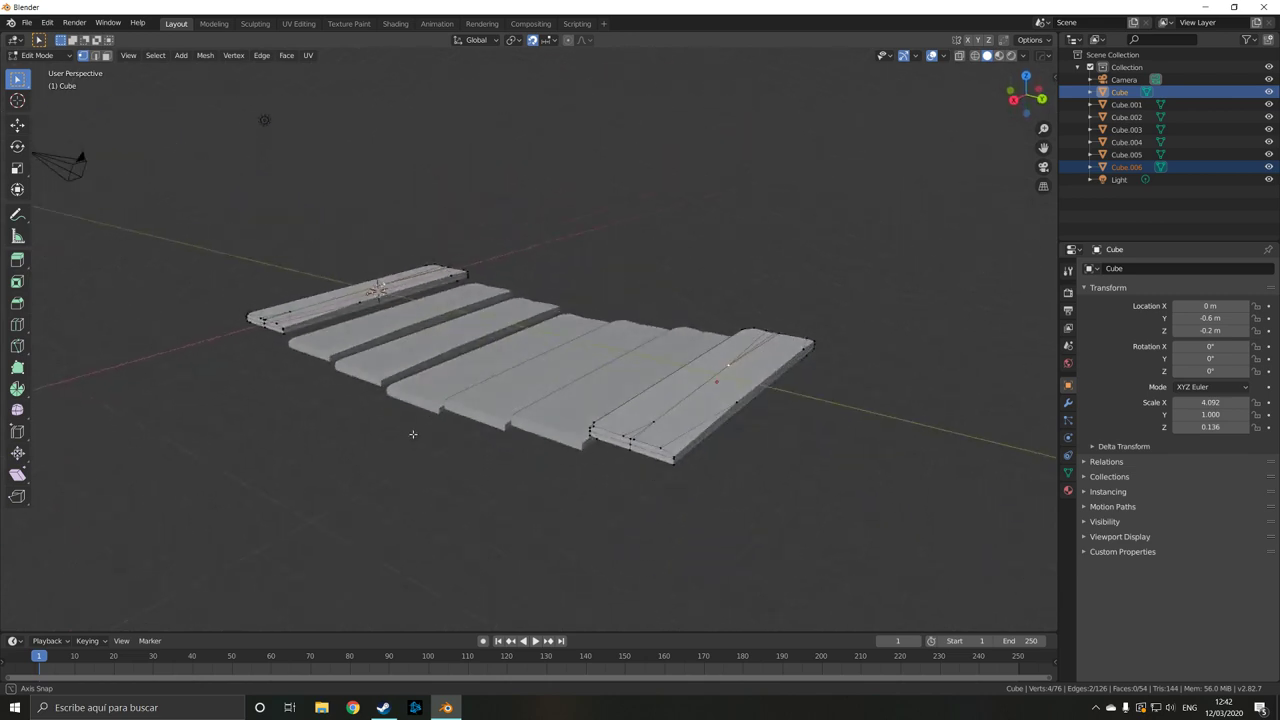
Tilt the end plank Cube about the X axis
middle_drag(422, 472, 241, 361)
key(Tab)
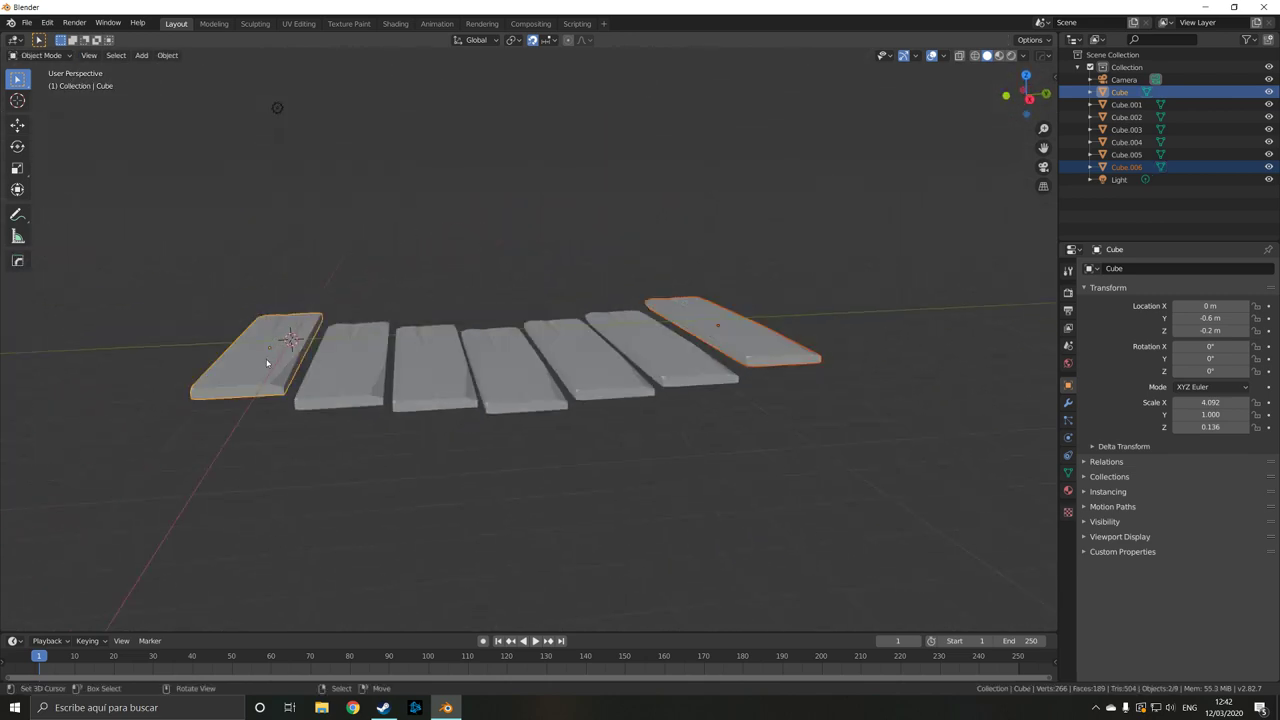
click(267, 363)
key(r)
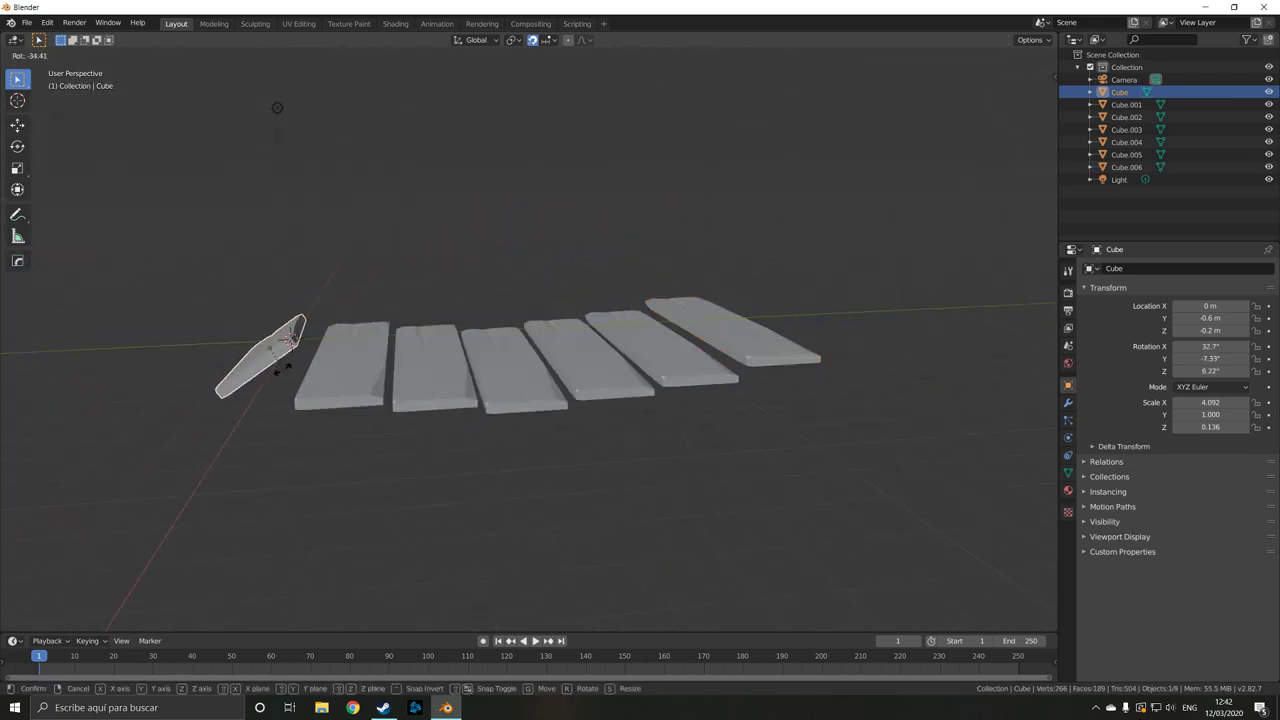
key(x)
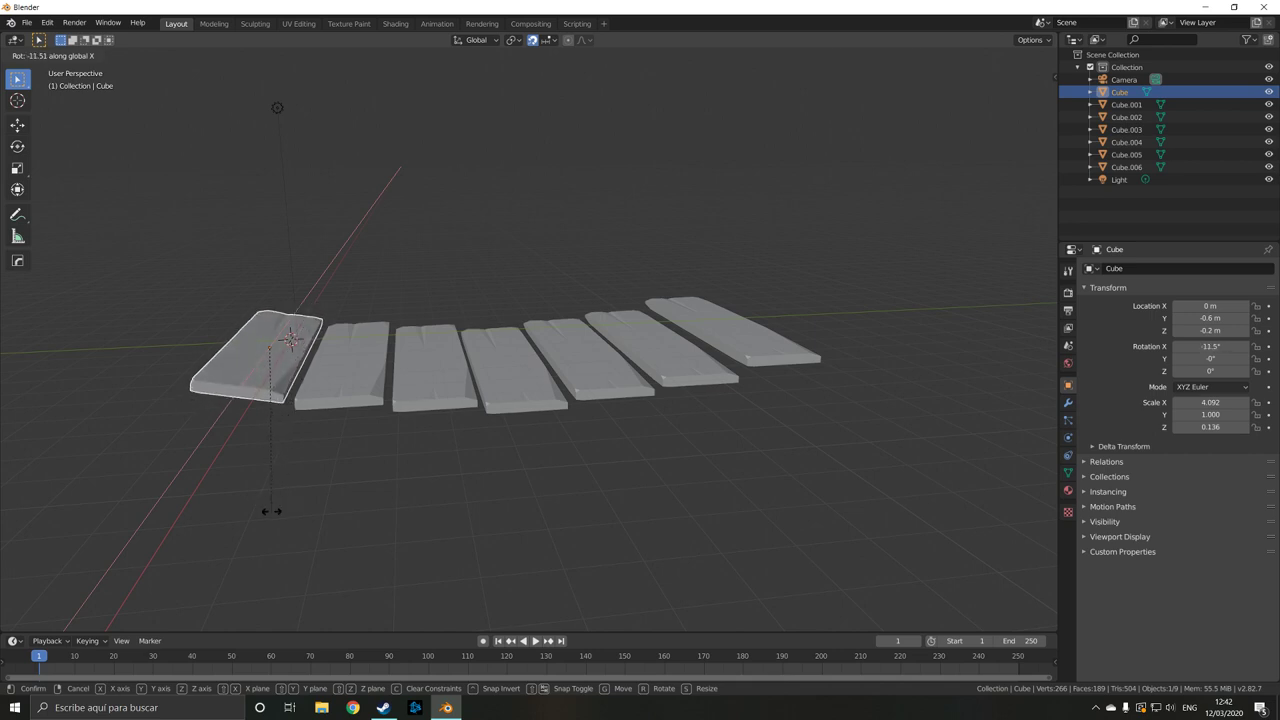
click(271, 510)
Tilt Cube.001 -1.92° on X, then view the deck in Right Orthographic
click(367, 386)
middle_drag(367, 386, 400, 381)
key(r)
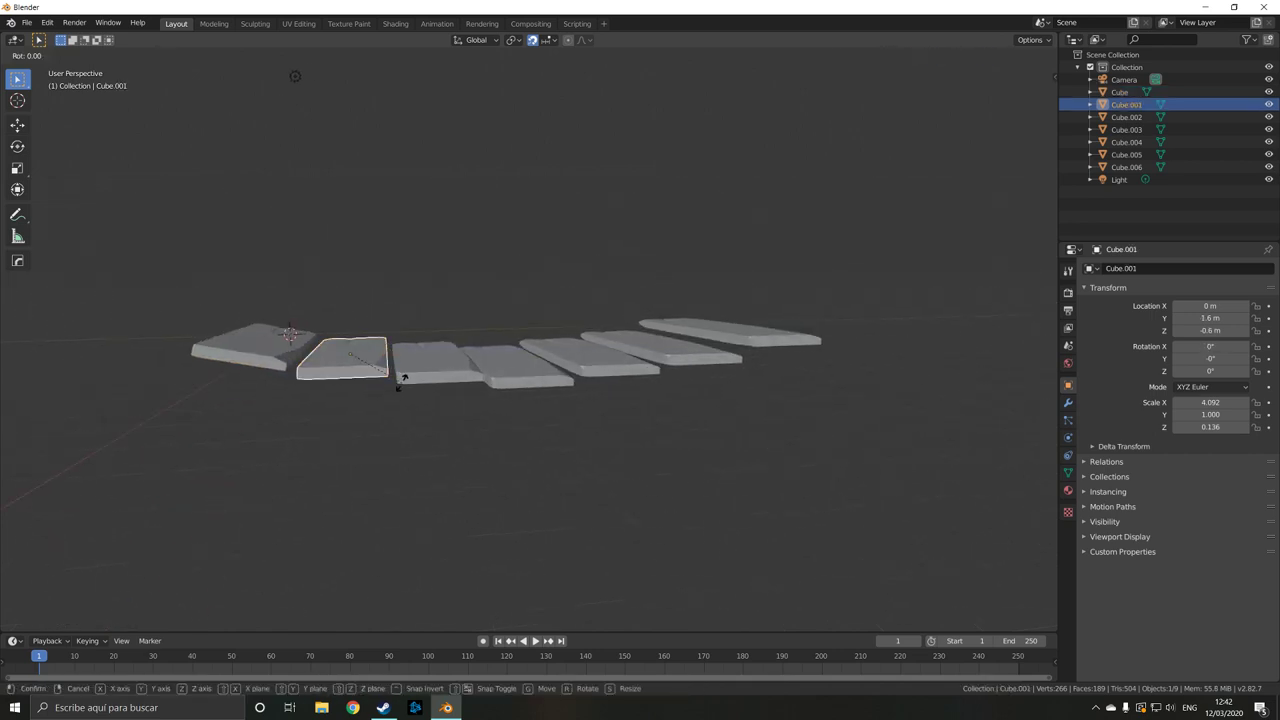
key(x)
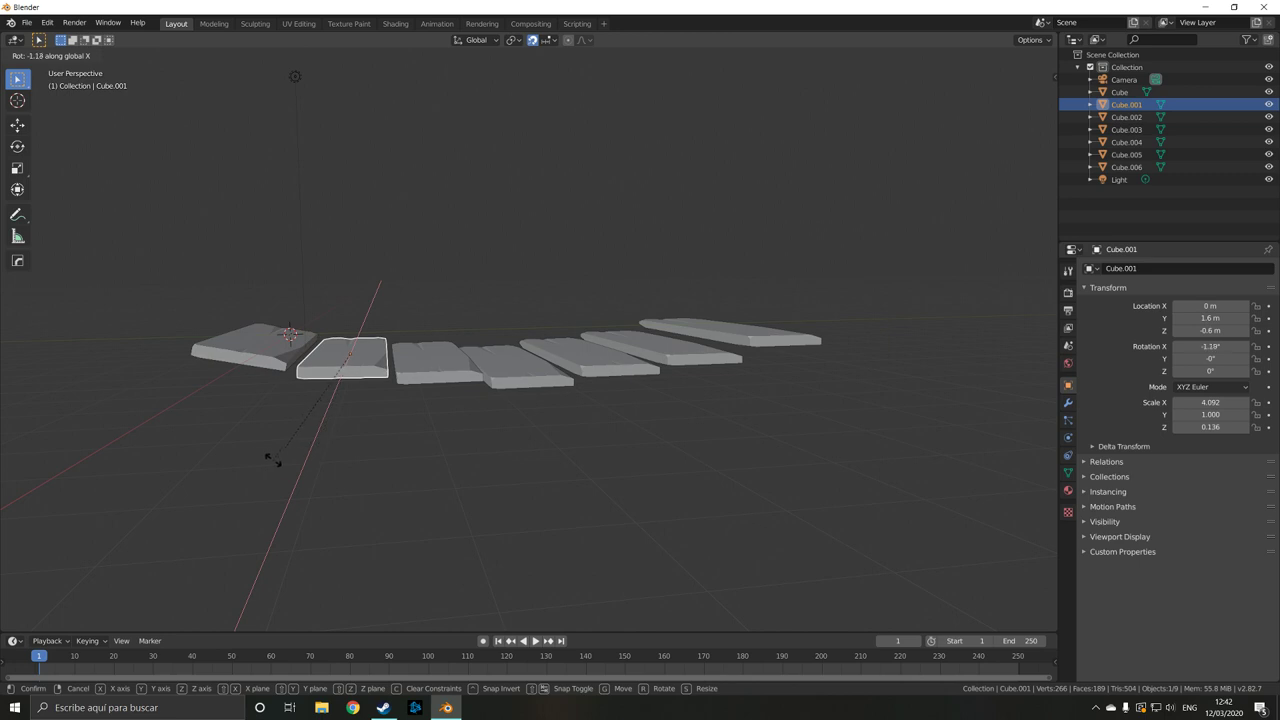
click(233, 434)
key(KP_5)
key(KP_3)
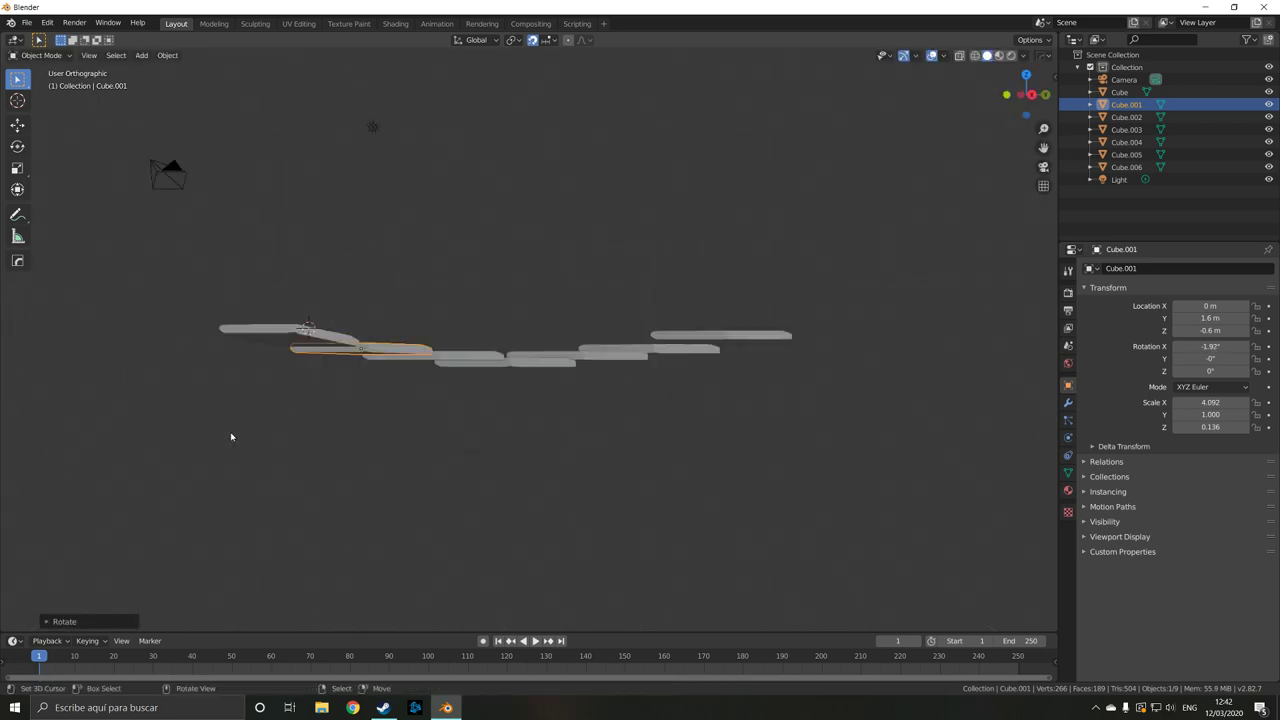
Tilt plank Cube.001 further to follow the sag
click(404, 356)
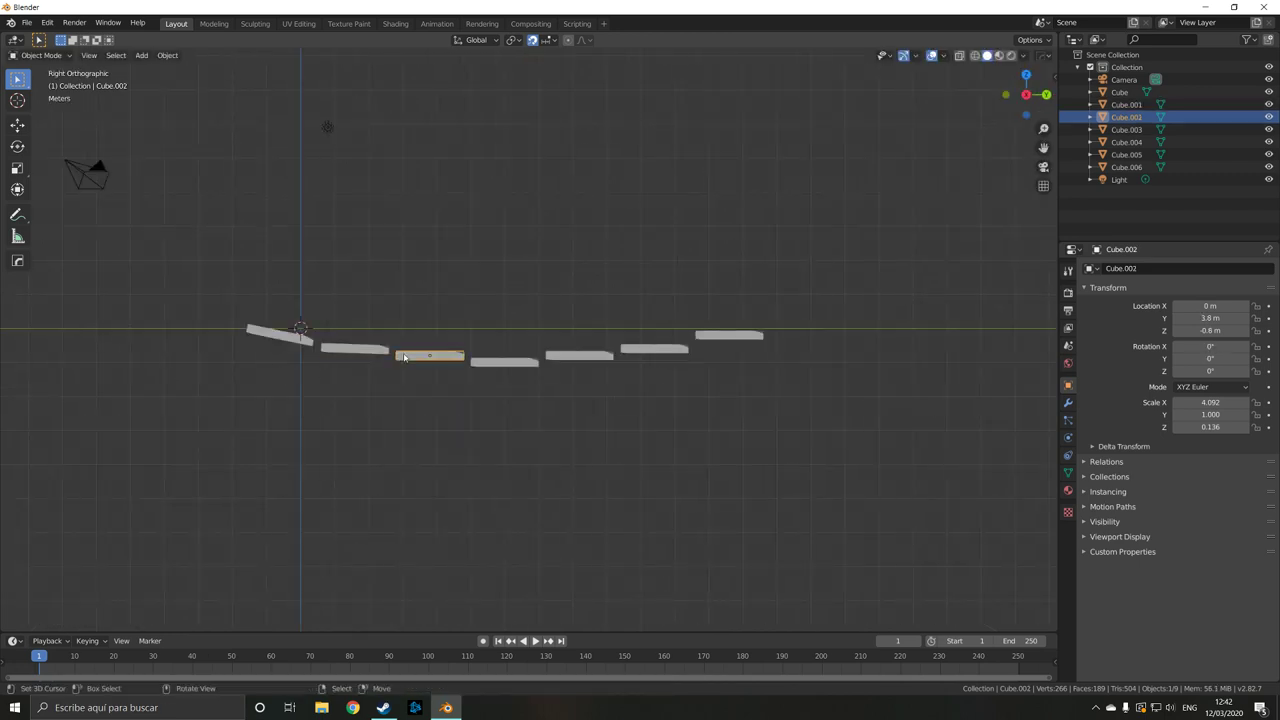
click(347, 352)
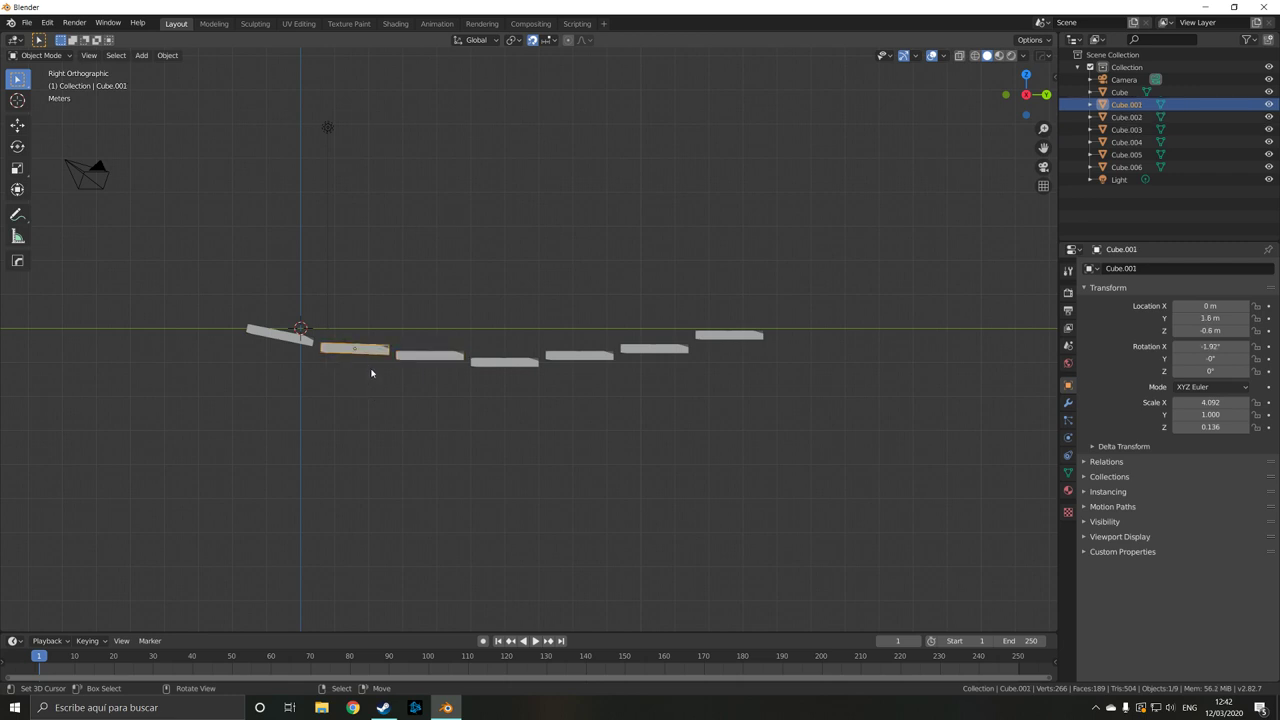
key(r)
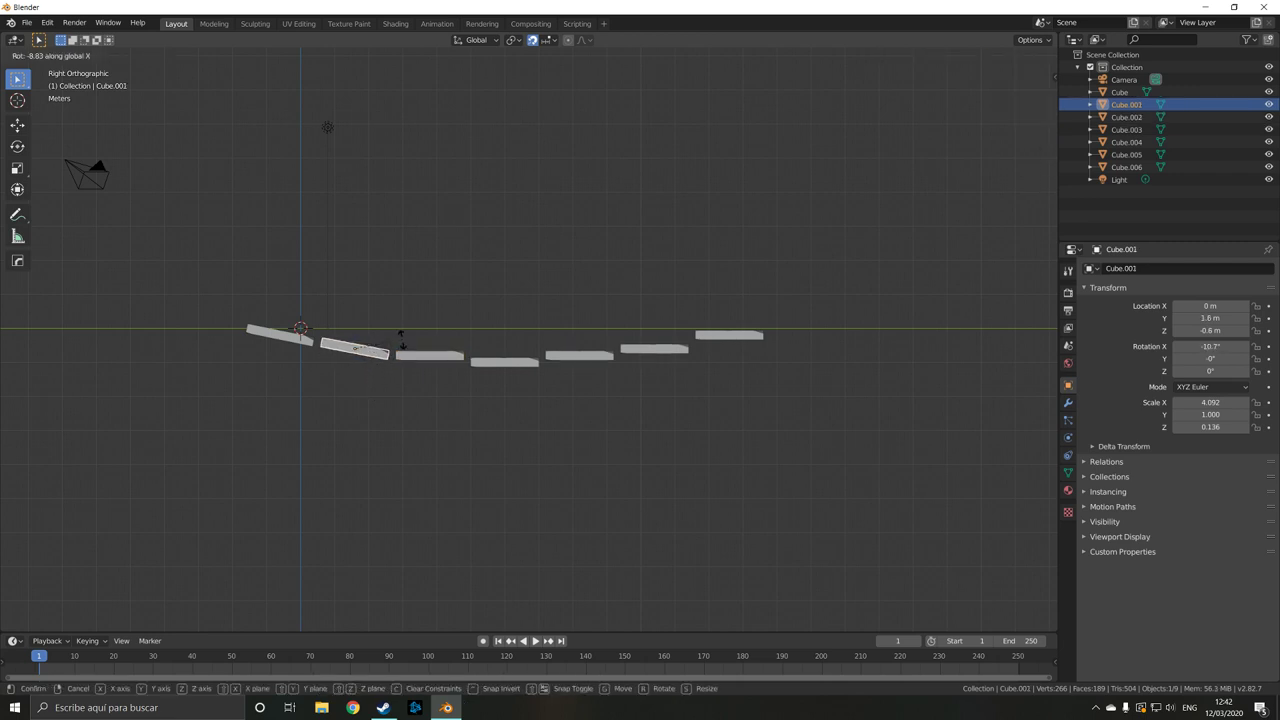
click(370, 219)
Tilt planks Cube.002 and Cube.004 to match the deck curve
click(431, 356)
key(r)
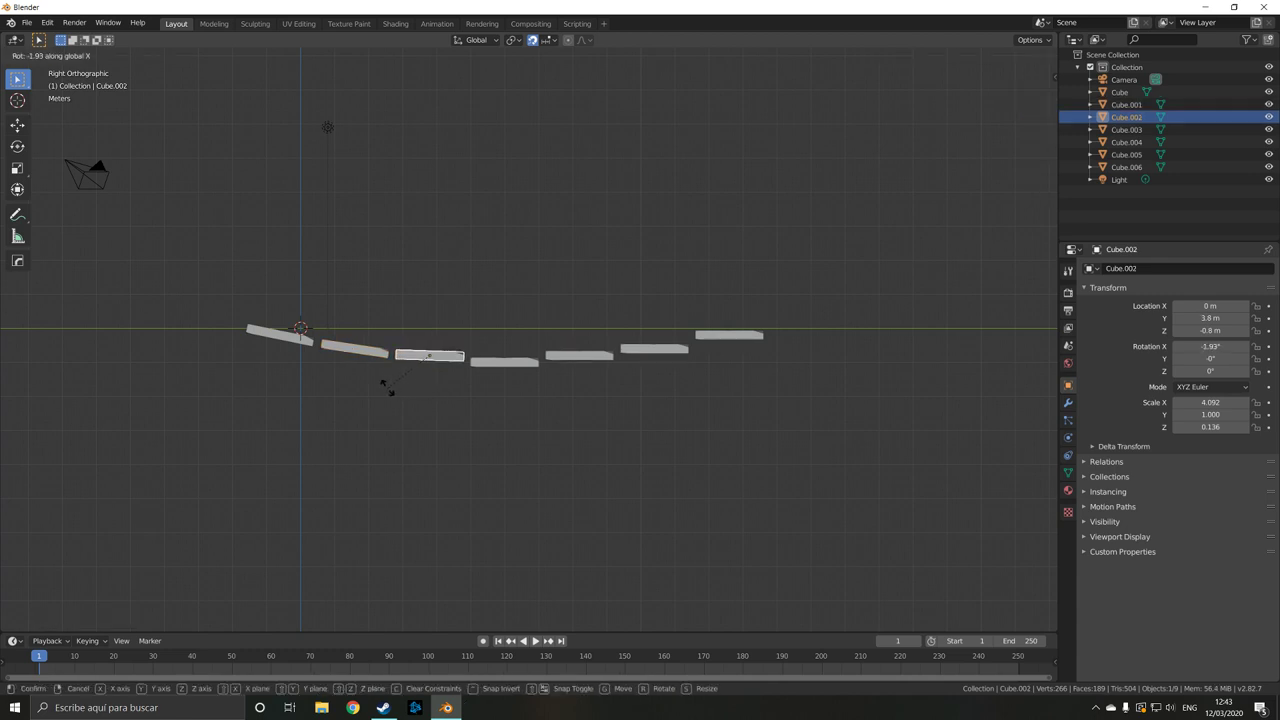
click(331, 355)
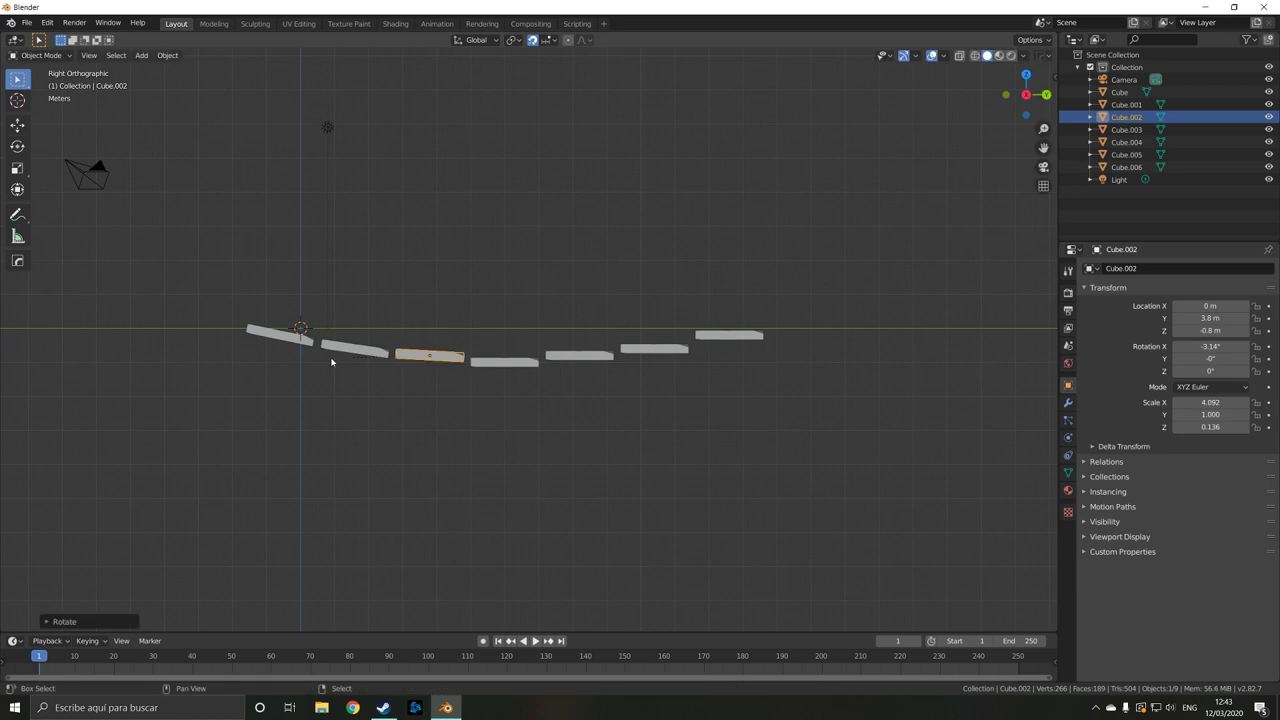
shift+middle_drag(525, 392, 441, 402)
click(468, 360)
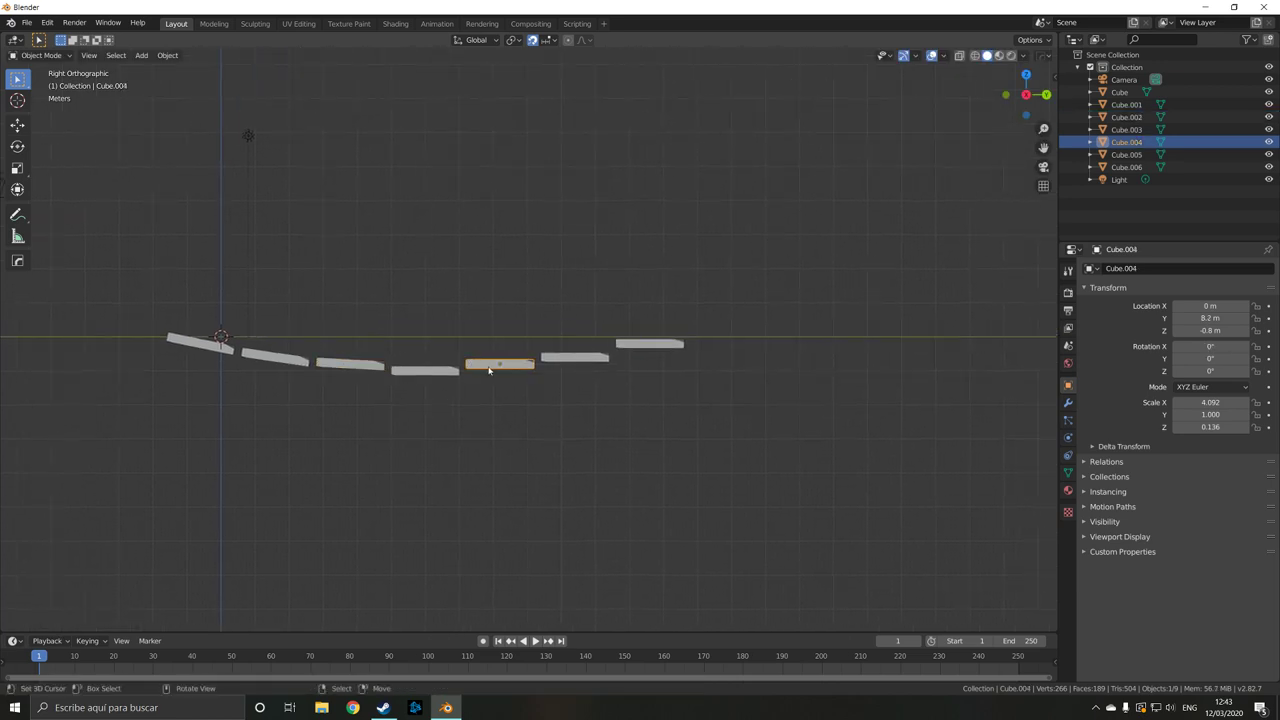
key(r)
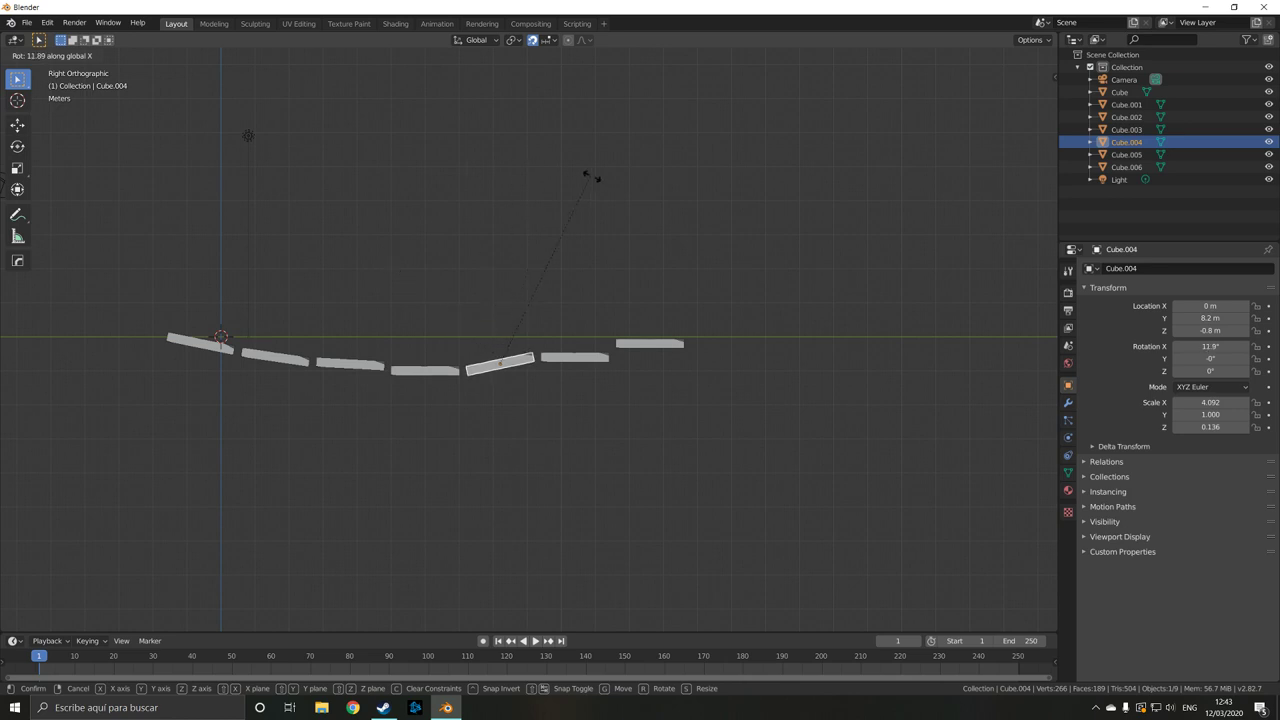
click(736, 323)
Tilt Cube.005 4.72° on X and adjust its height along Z
click(588, 358)
key(r)
key(z)
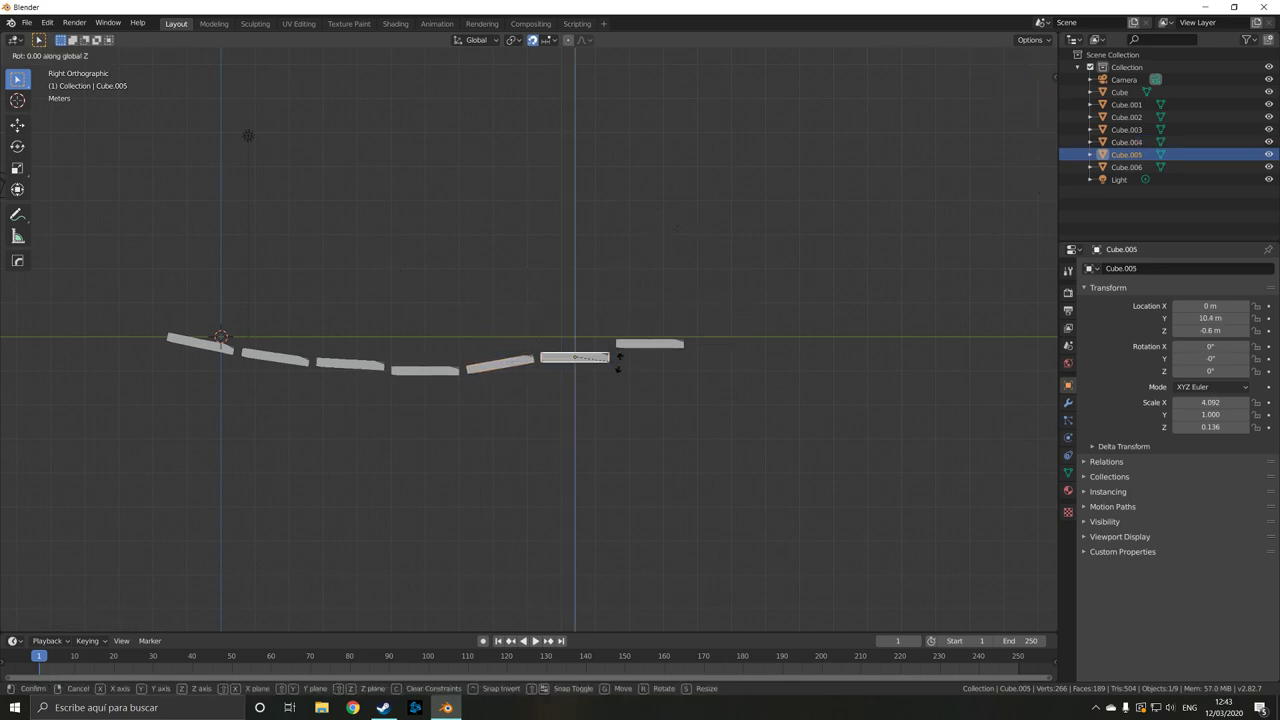
key(x)
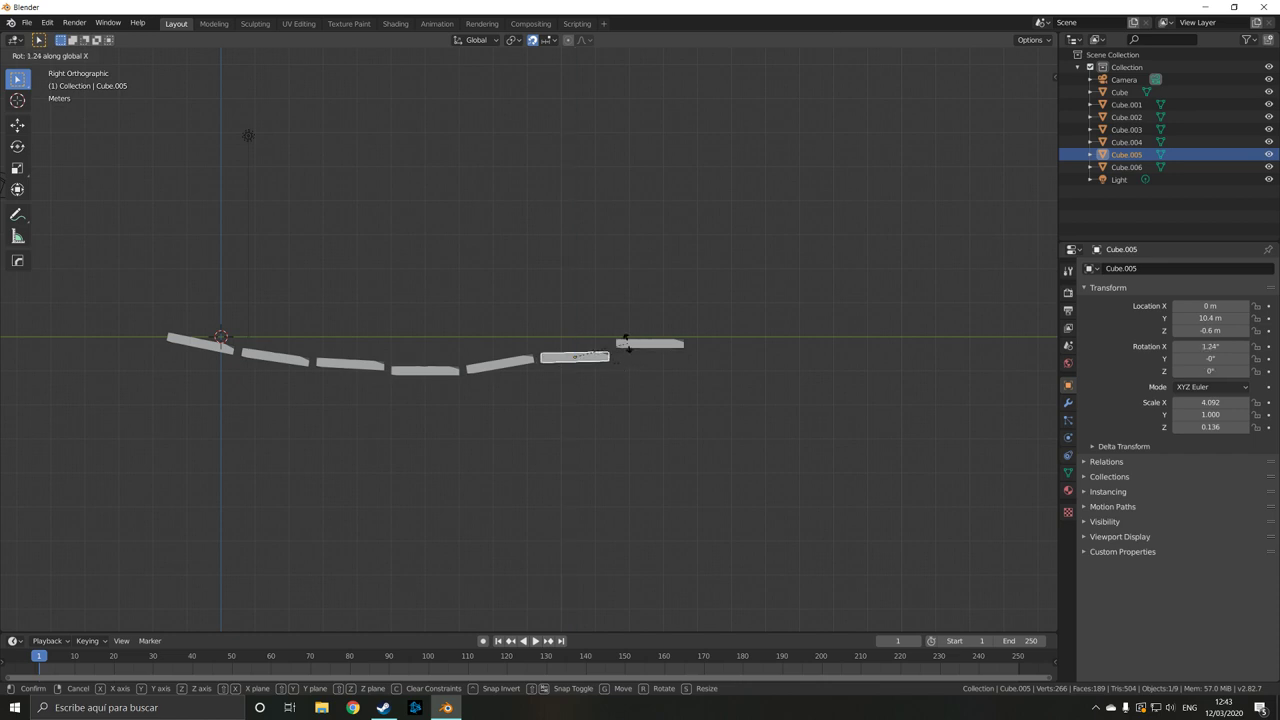
click(544, 286)
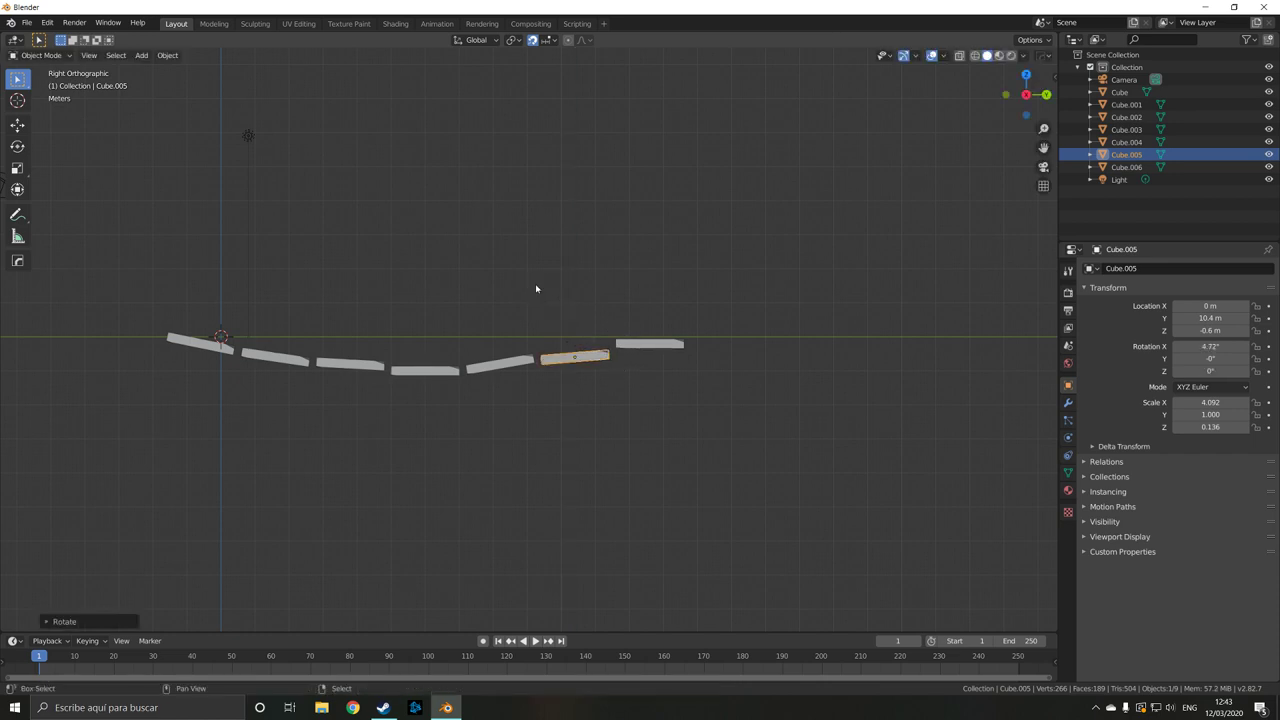
key(g)
key(z)
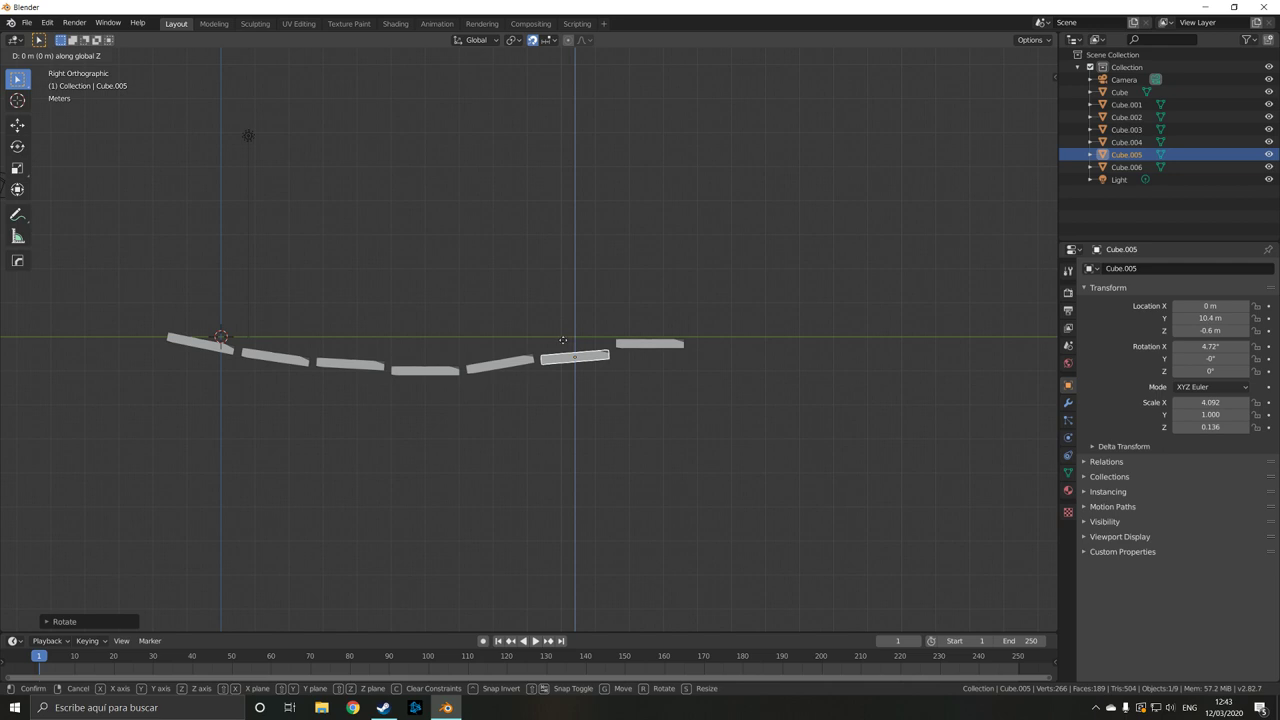
click(561, 325)
Tilt the end plank Cube.006 11.2° on X, then enter Edit Mode
click(630, 340)
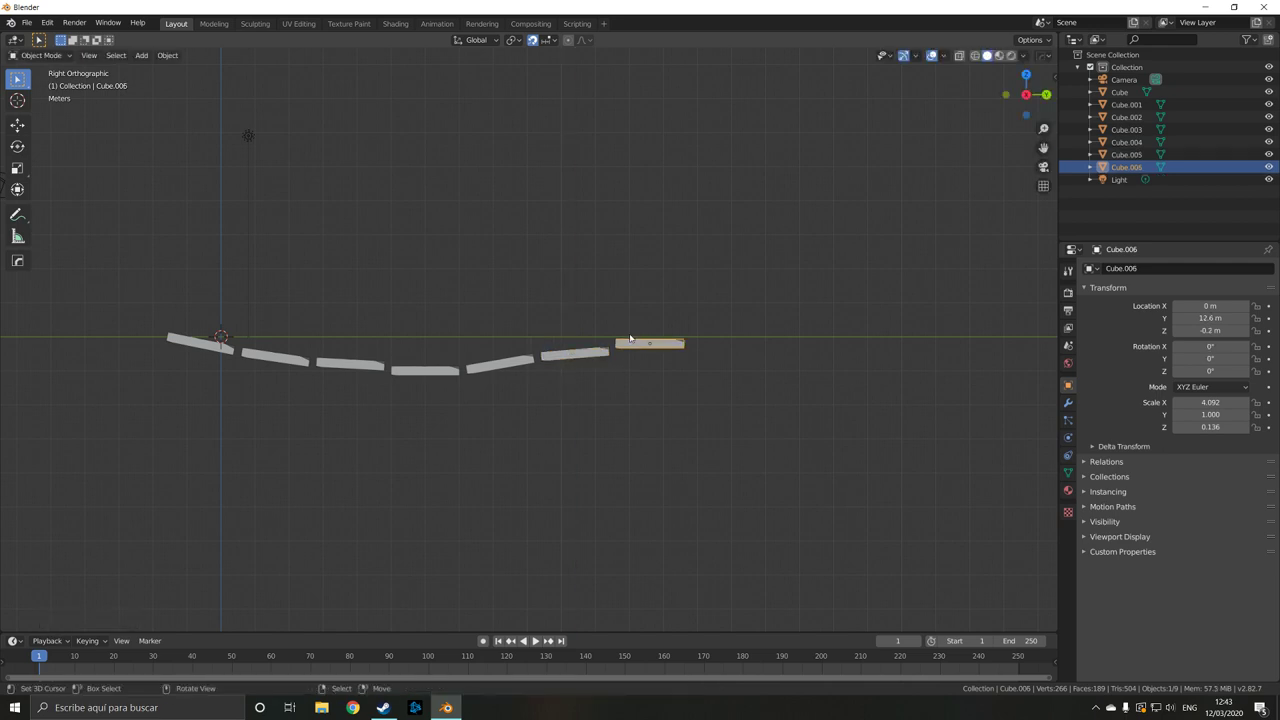
key(r)
key(x)
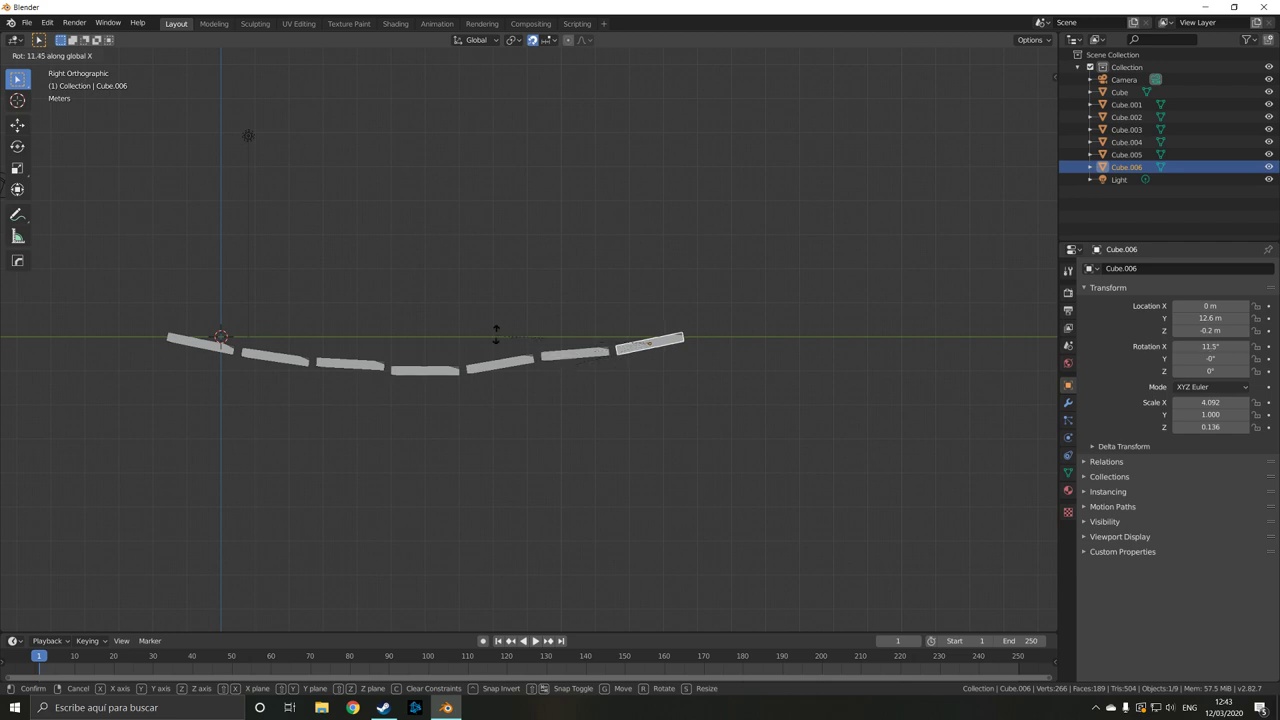
click(458, 311)
key(Tab)
mouse_move(469, 337)
middle_down()
mouse_move(497, 398)
mouse_move(400, 457)
mouse_move(488, 374)
mouse_move(503, 381)
middle_up()
Add a default cube, Cube.007, at the 3D cursor via Shift+A > Mesh
key(Tab)
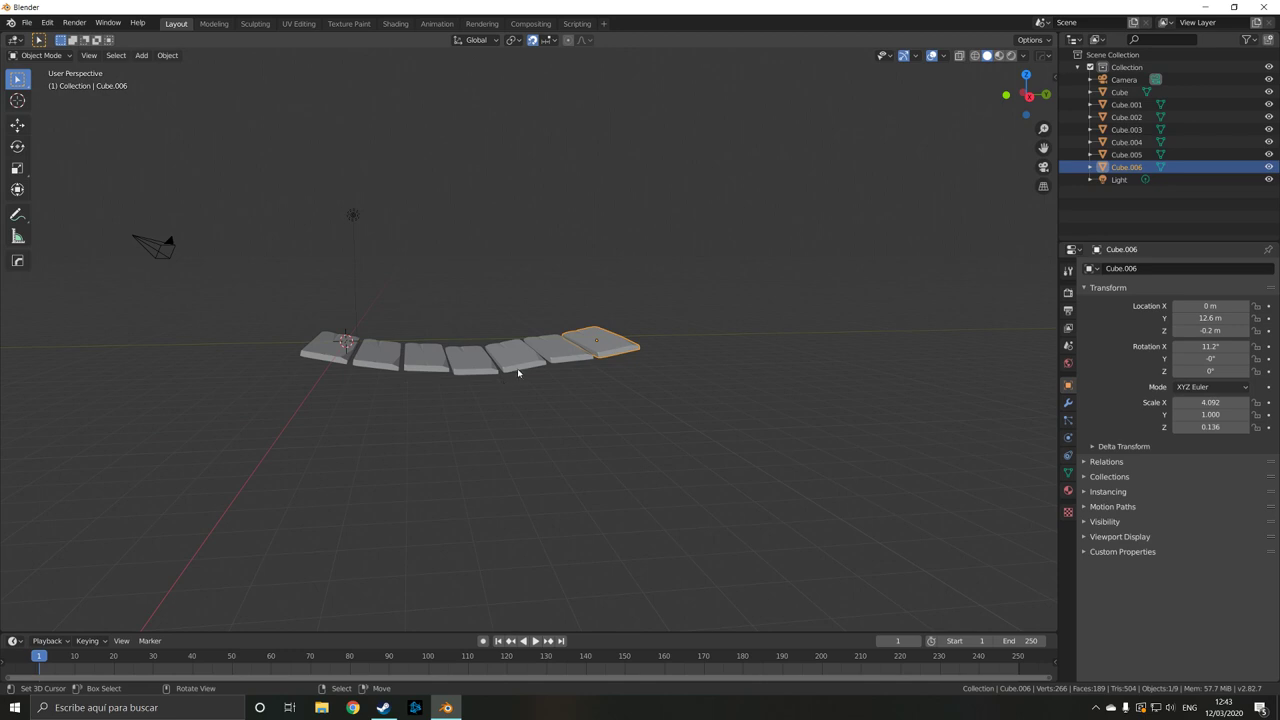
mouse_move(555, 380)
middle_down()
mouse_move(405, 414)
mouse_move(394, 457)
middle_up()
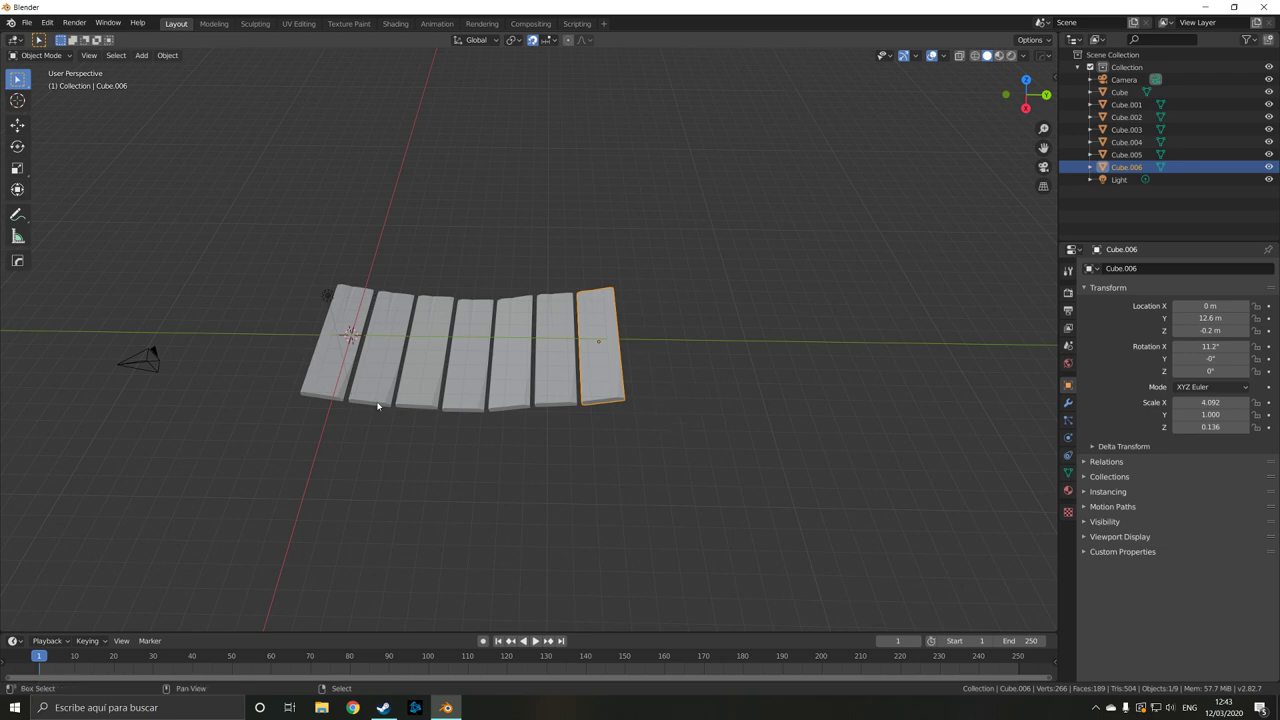
key(shift+a)
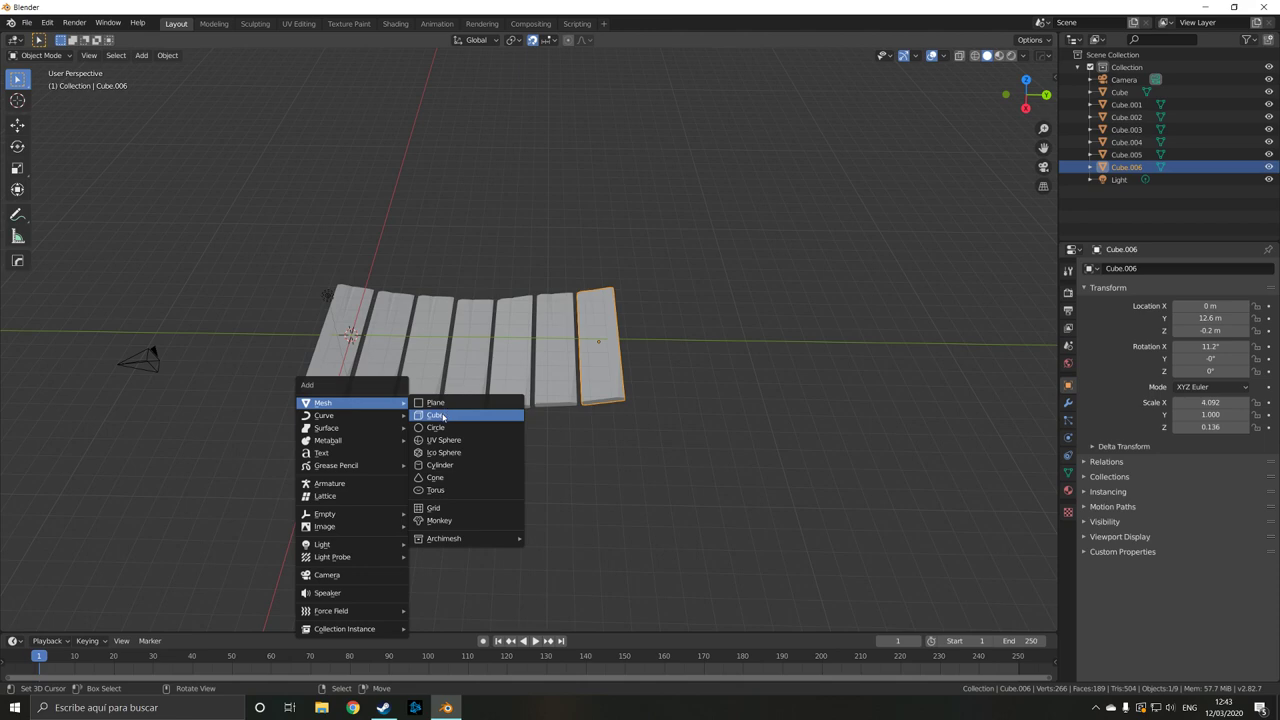
click(444, 414)
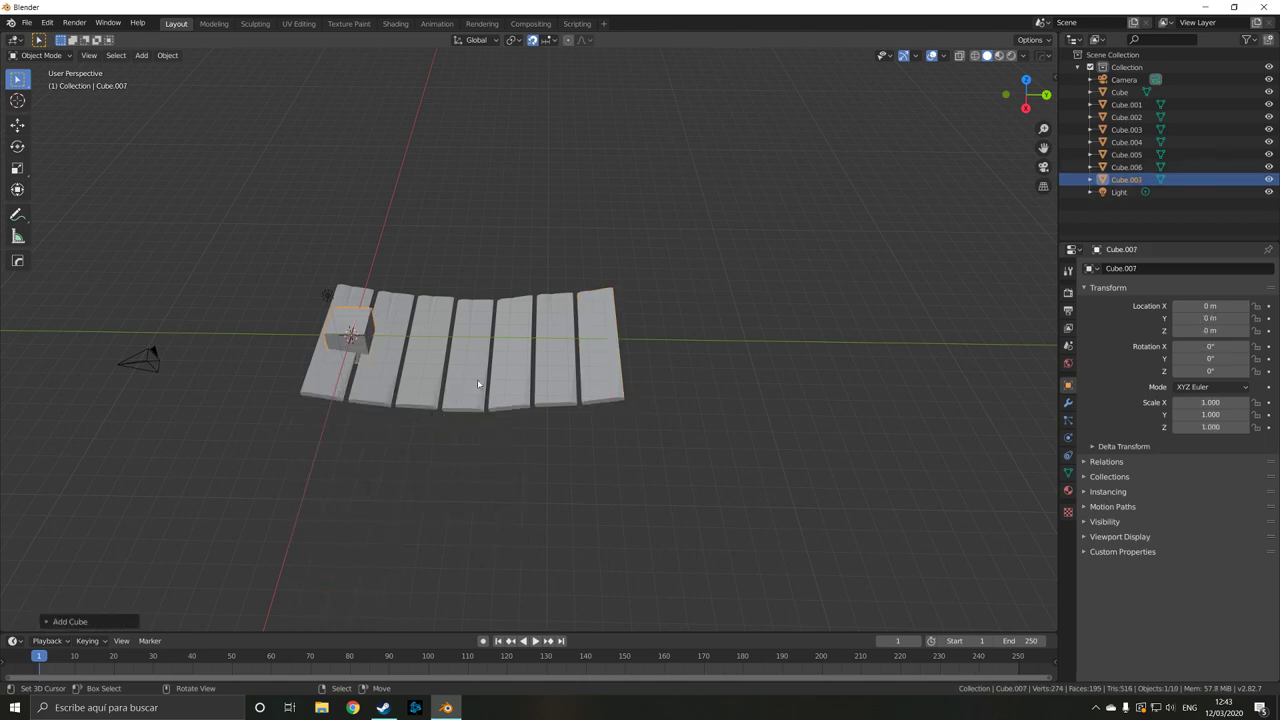
Shrink the new cube uniformly to scale 0.082
key(s)
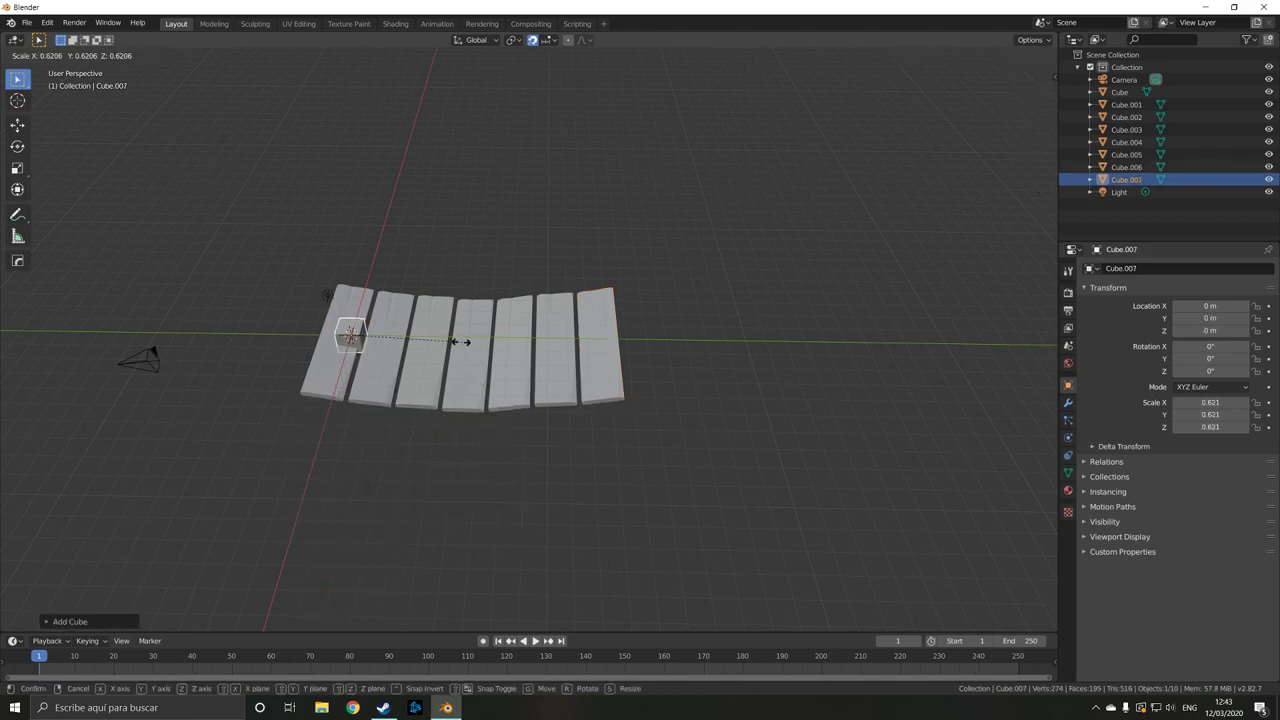
click(386, 336)
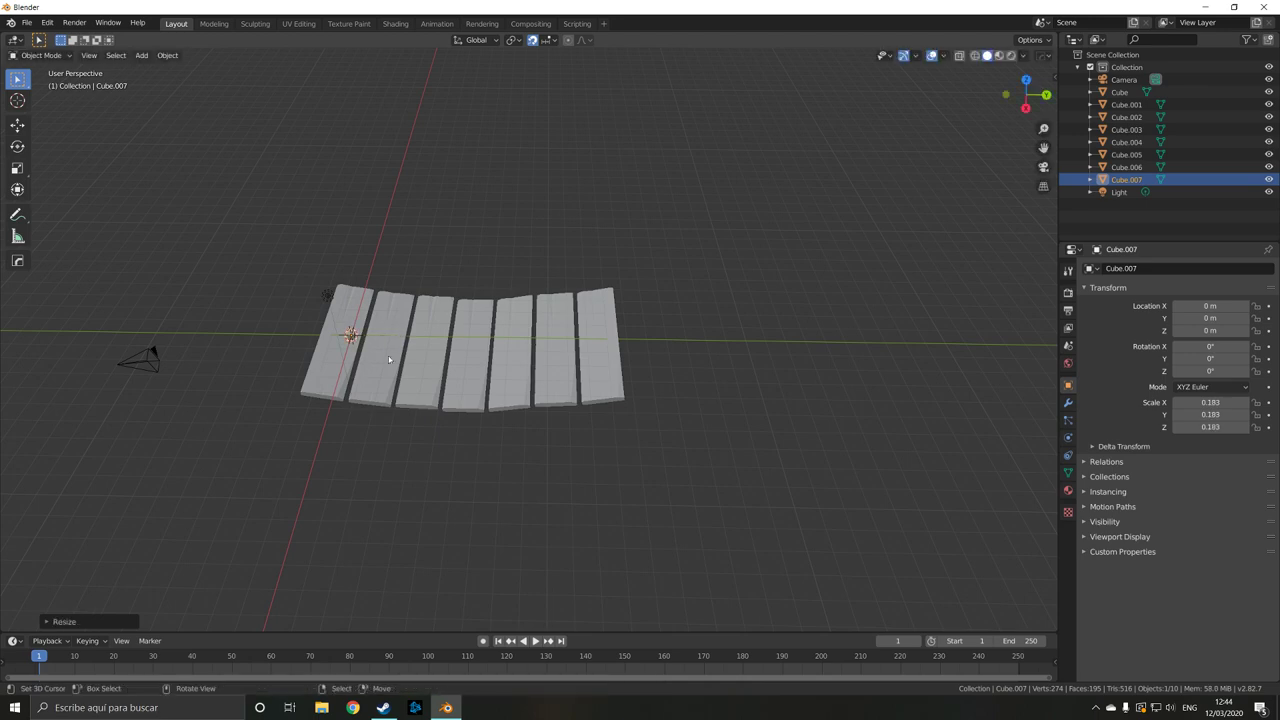
scroll(391, 360, up, 3)
shift+middle_drag(289, 417, 437, 316)
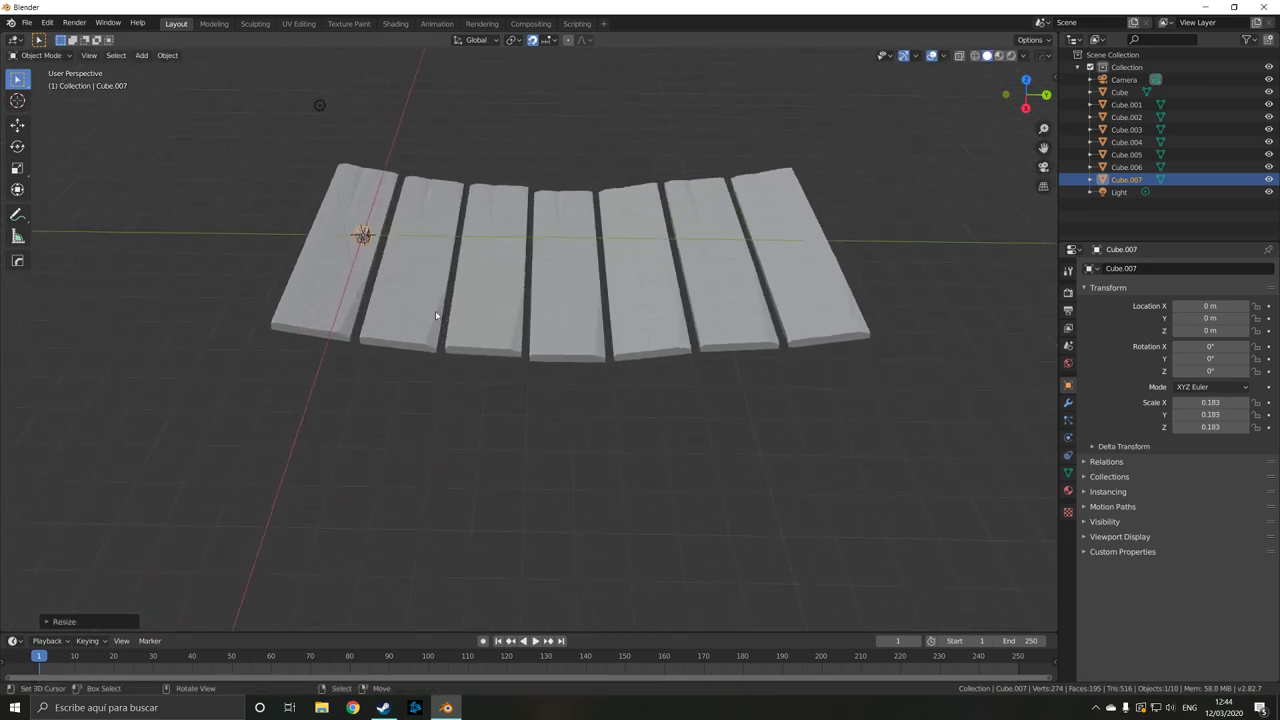
key(KP_3)
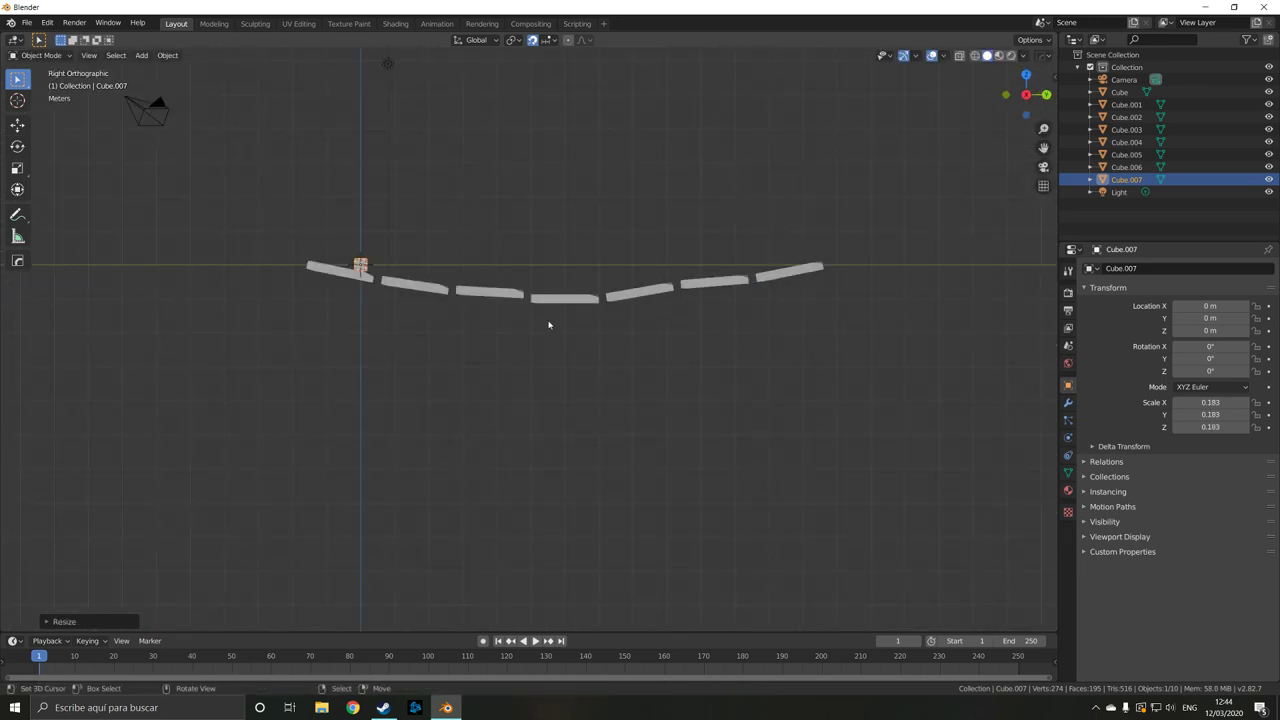
key(s)
click(444, 297)
Stretch the cube along Y into a rail, move it to Y 6.1 m, scale Y 7.427
key(s)
key(y)
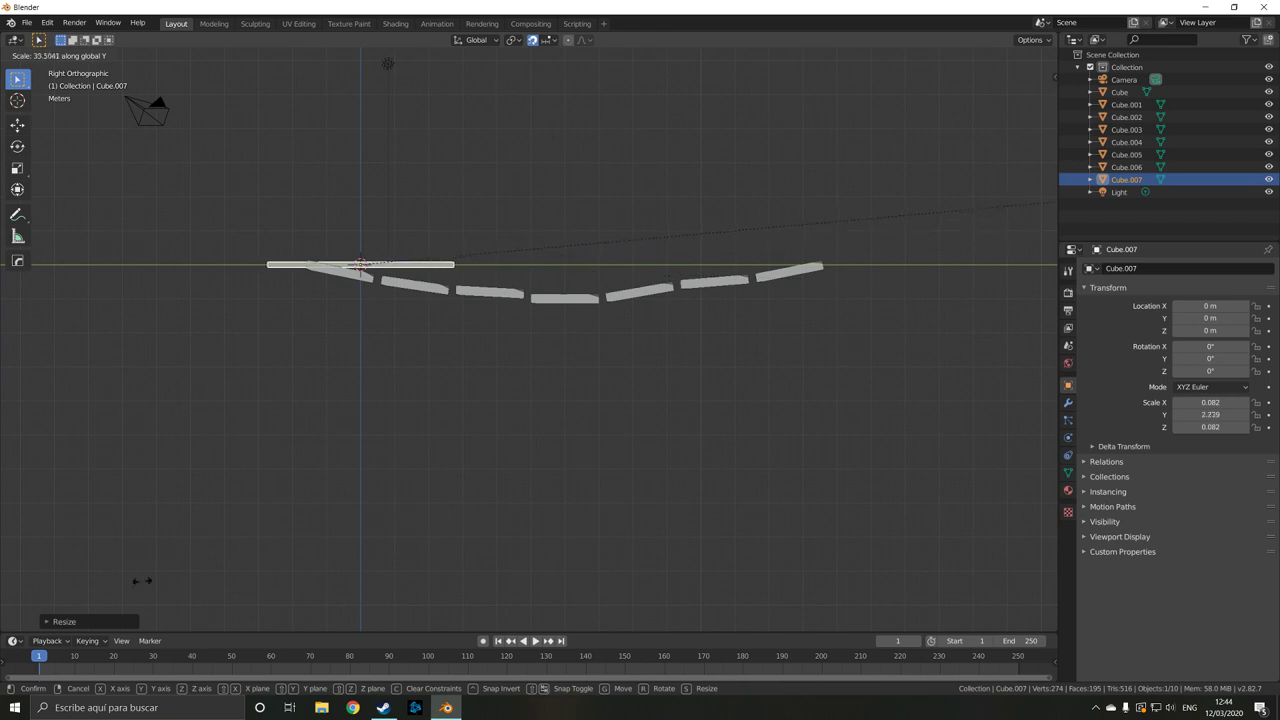
click(1020, 237)
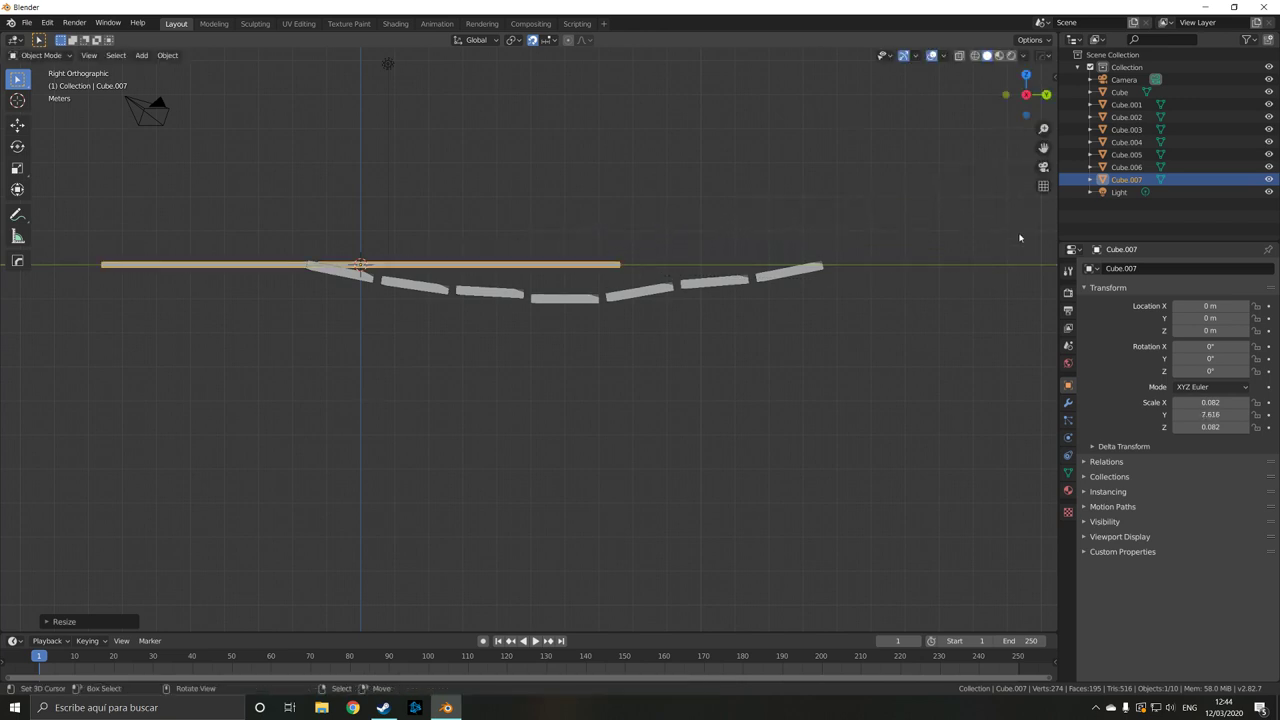
key(g)
key(y)
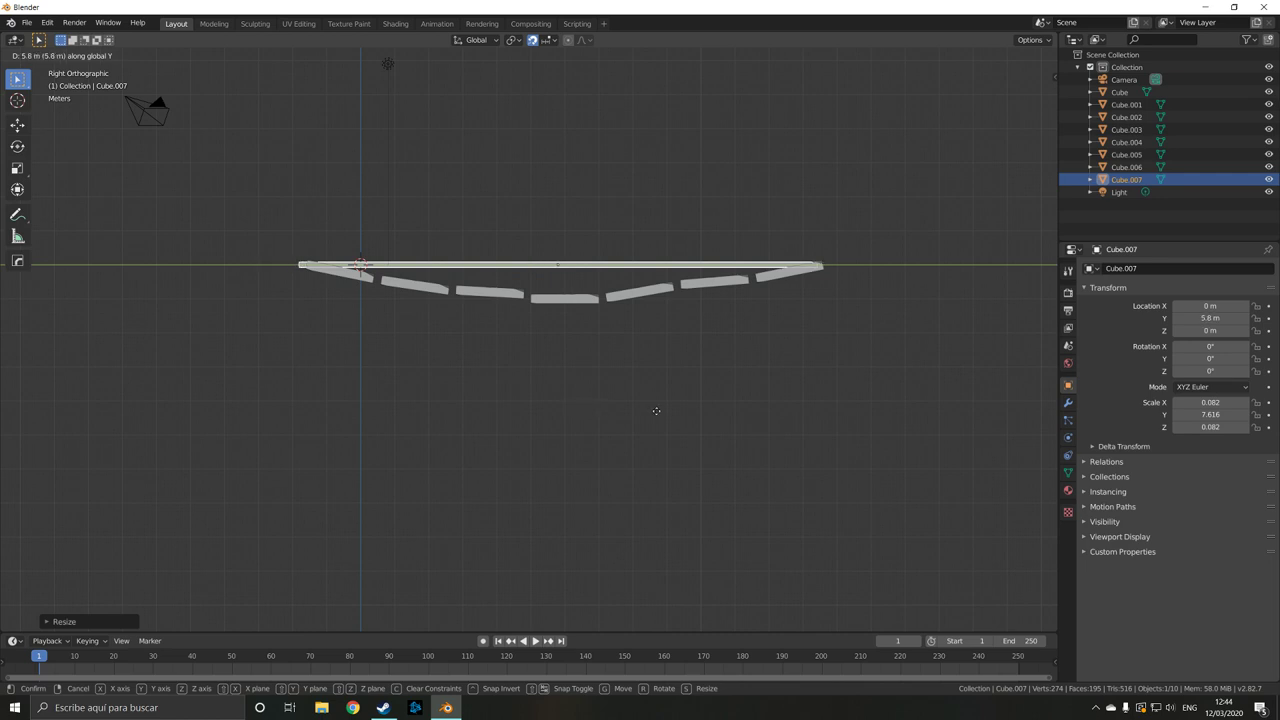
click(760, 405)
key(s)
key(y)
click(697, 400)
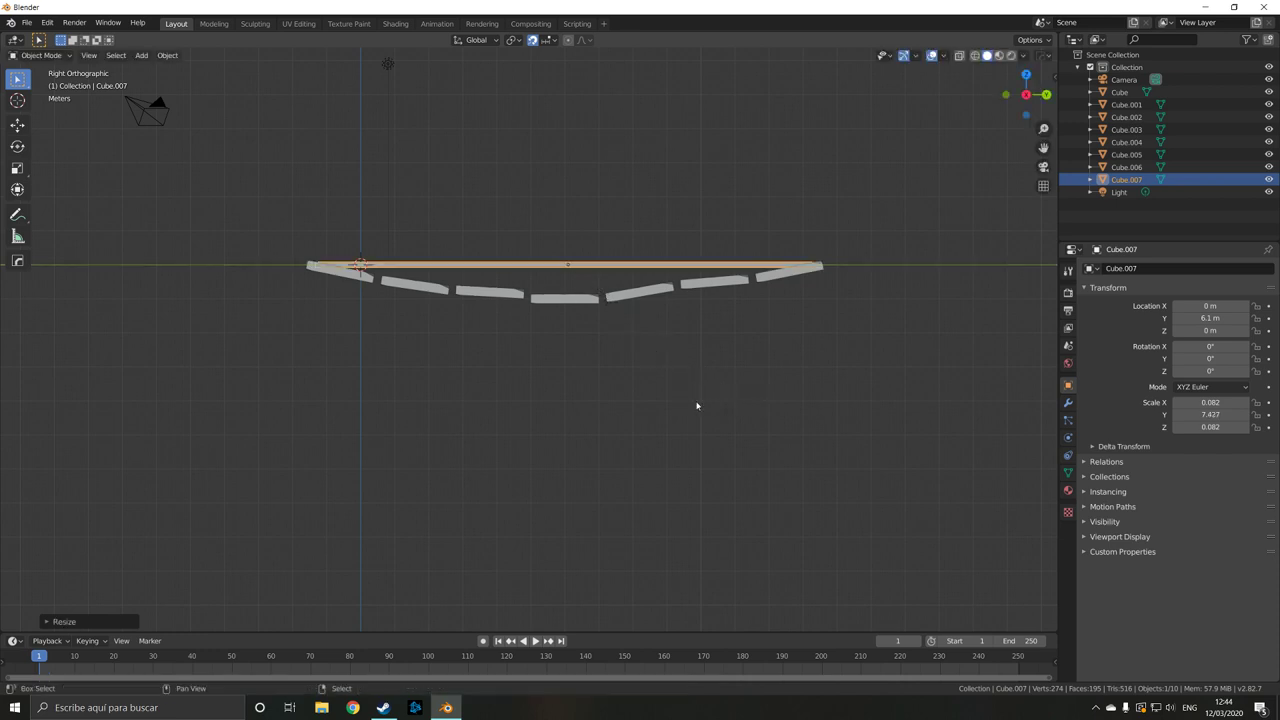
Add 25 loop cuts along rail Cube.007 and select its middle edge loop
shift+middle_drag(671, 397, 637, 396)
key(Tab)
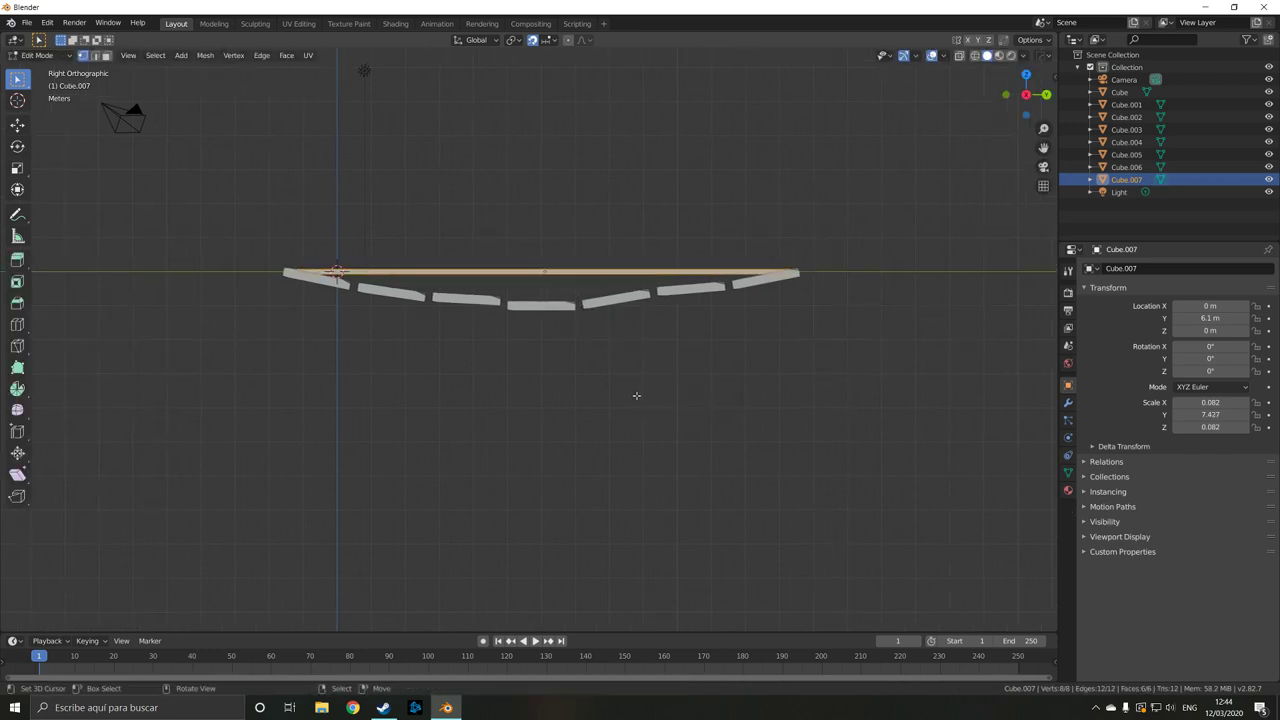
key(ctrl+r)
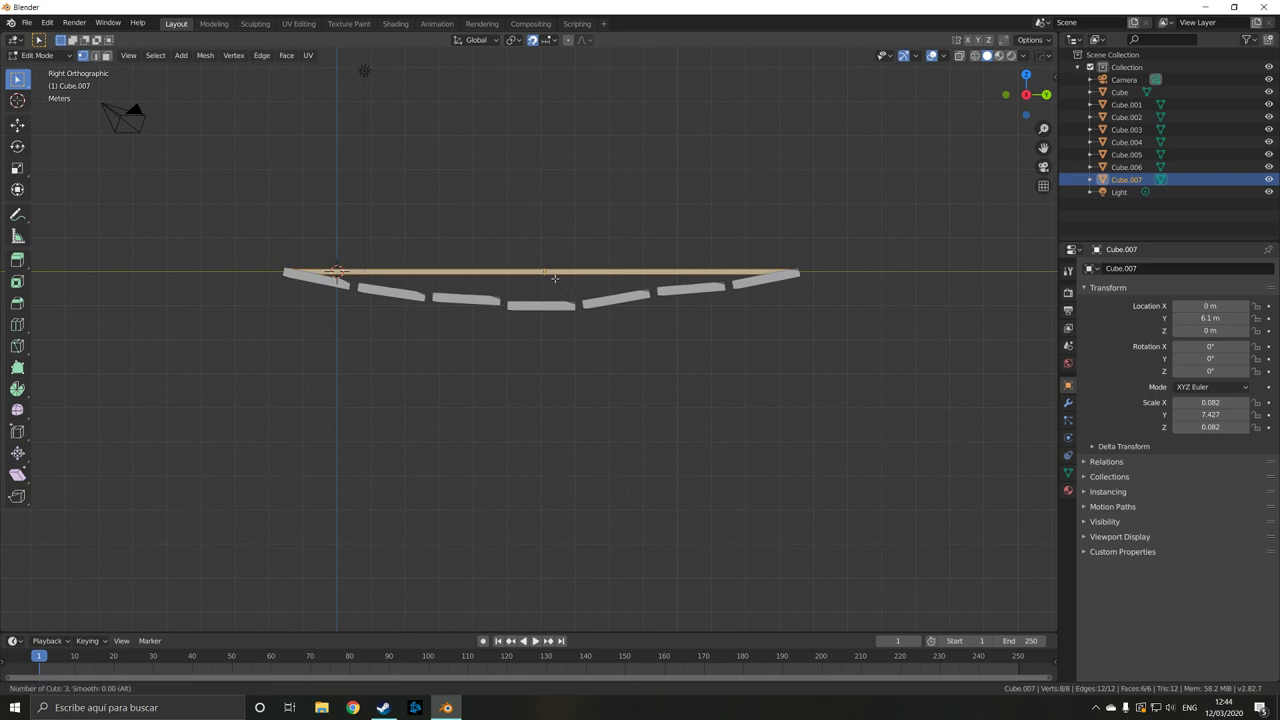
scroll(554, 278, up, 5)
click(554, 278)
right_click(551, 278)
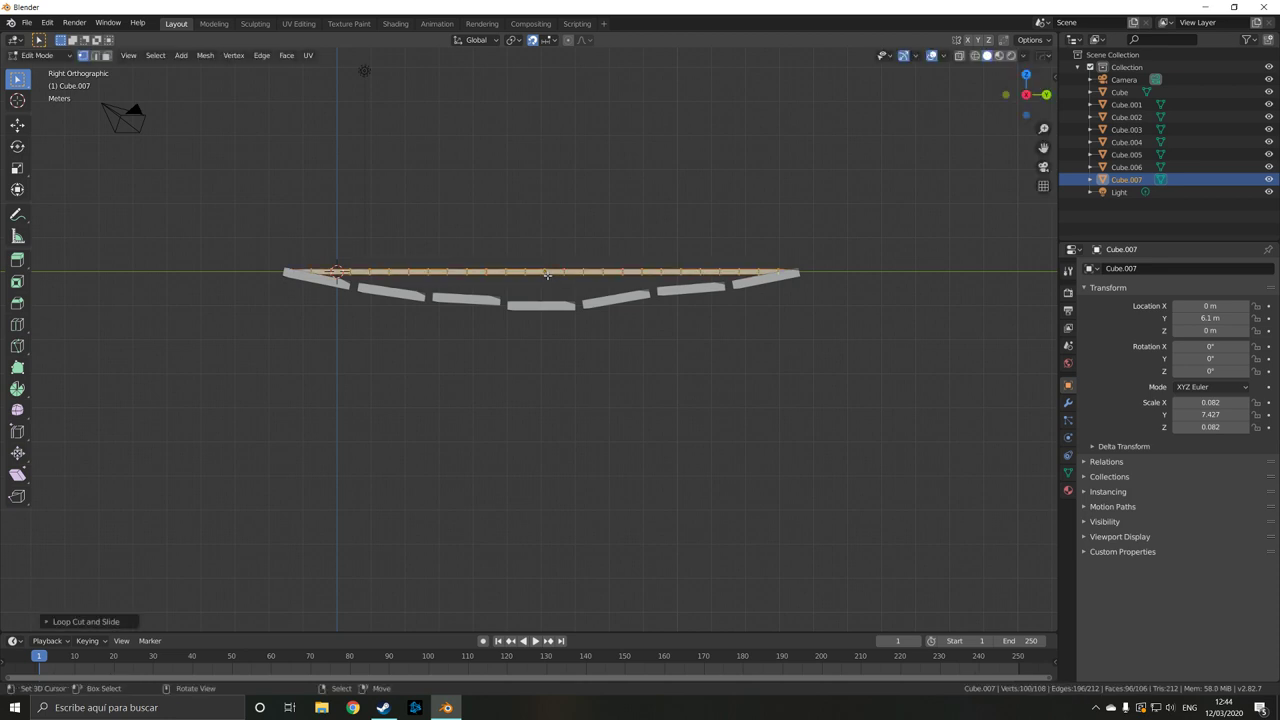
alt+click(548, 275)
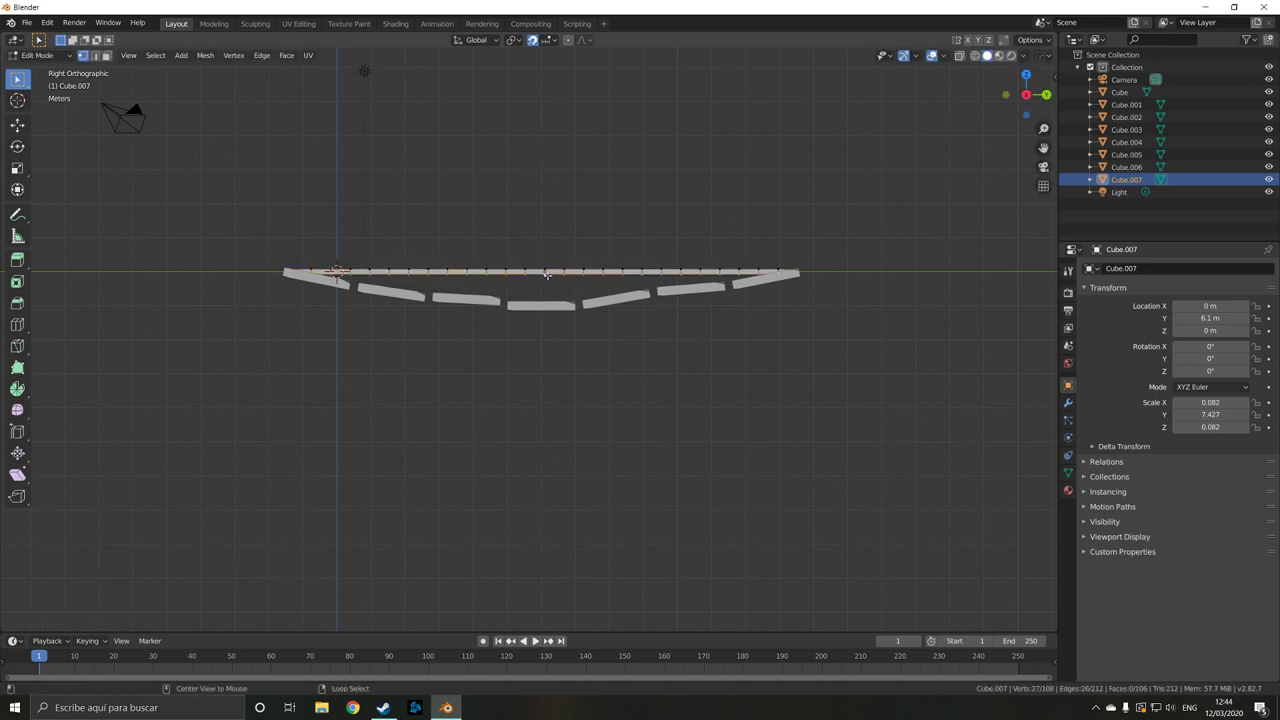
mouse_move(548, 276)
middle_down()
mouse_move(549, 288)
mouse_move(51, 357)
middle_up()
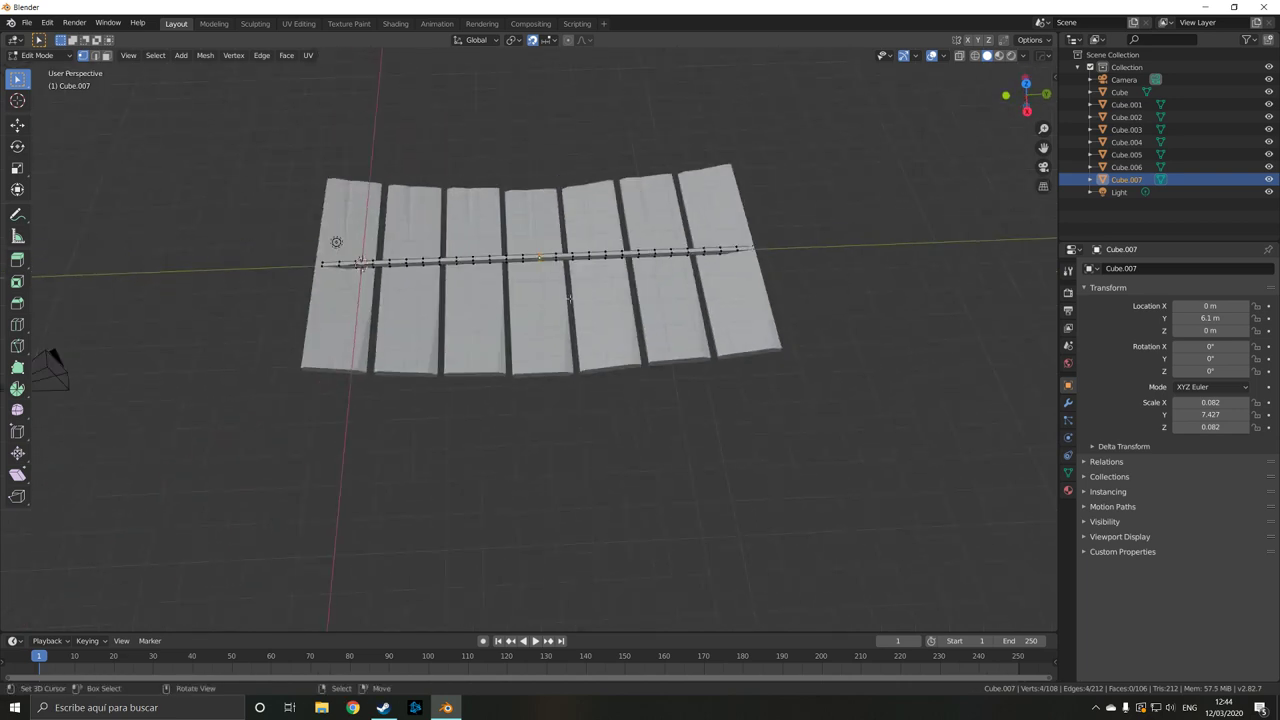
Turn snapping off and proportional editing on, viewing the deck from the right side
scroll(553, 205, up, 2)
scroll(553, 205, up, 2)
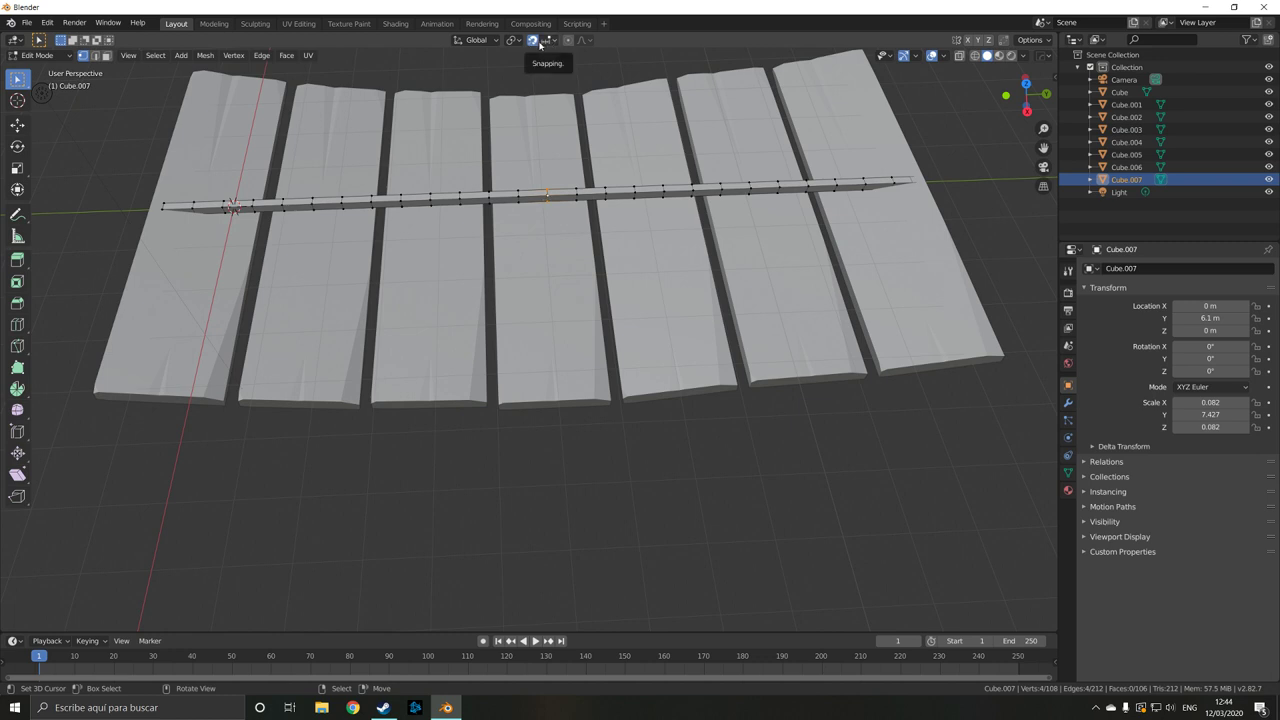
click(533, 40)
click(569, 40)
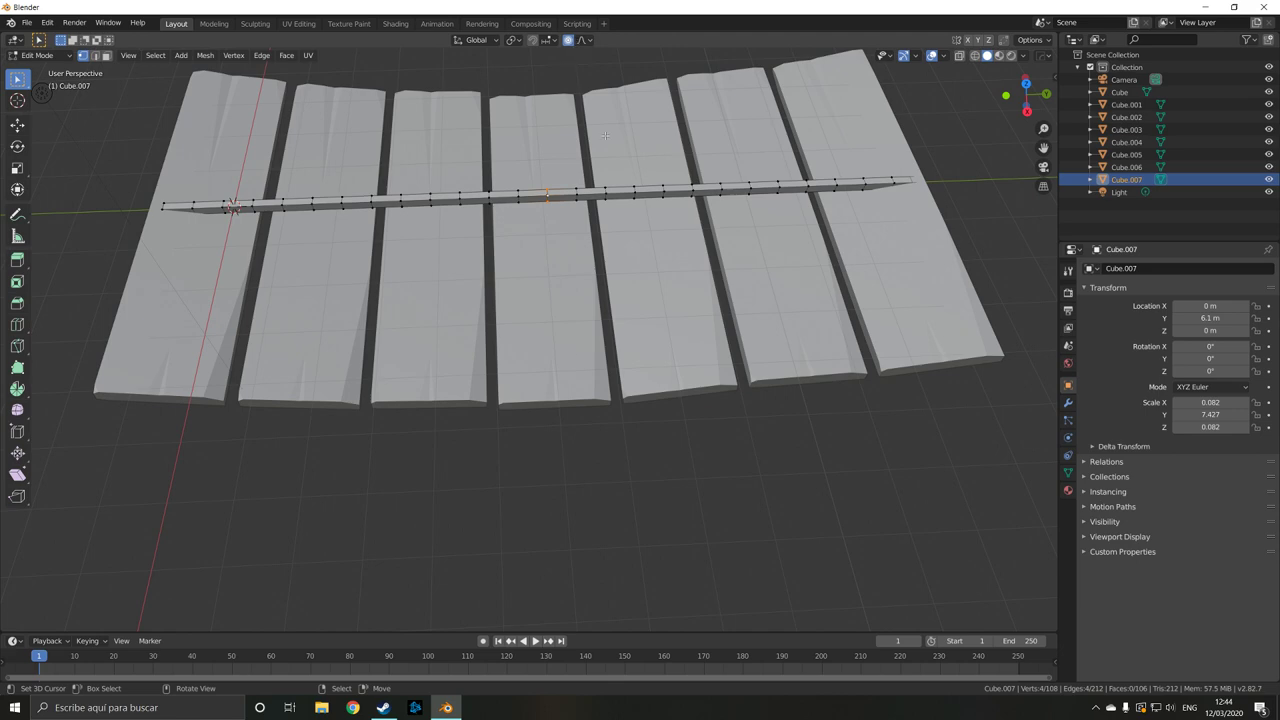
middle_drag(520, 400, 517, 342)
key(KP_1)
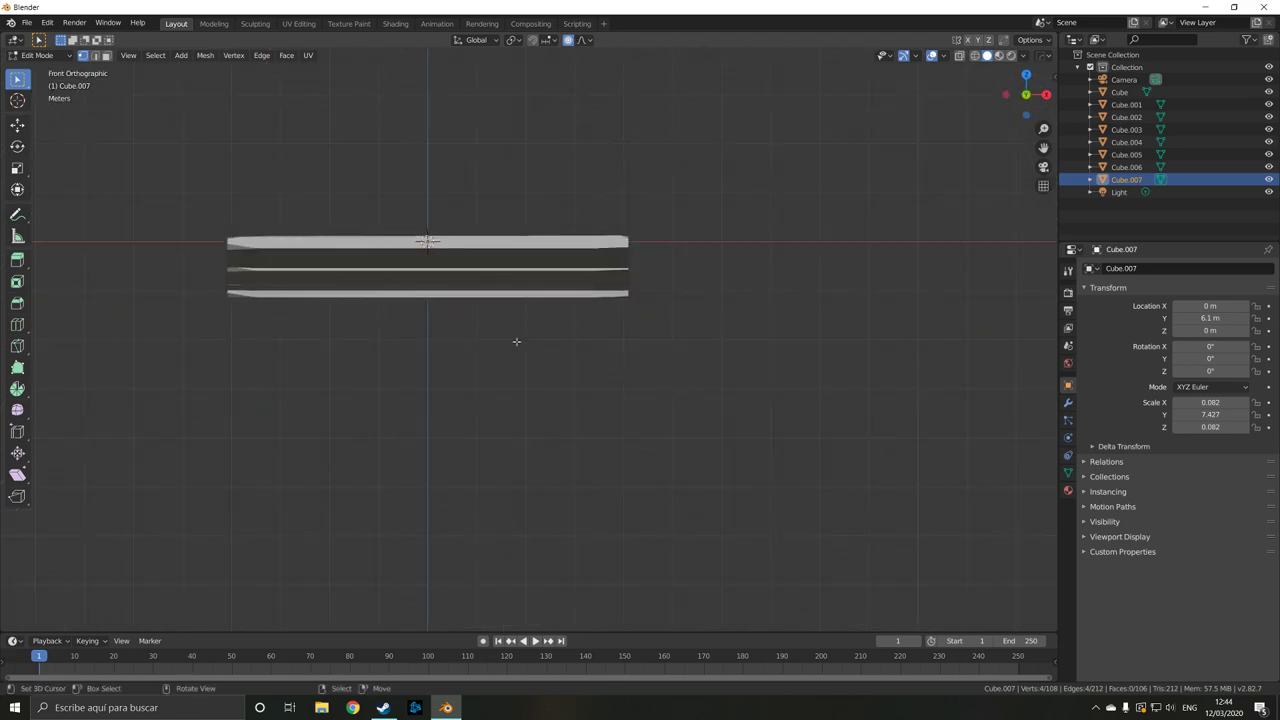
key(KP_3)
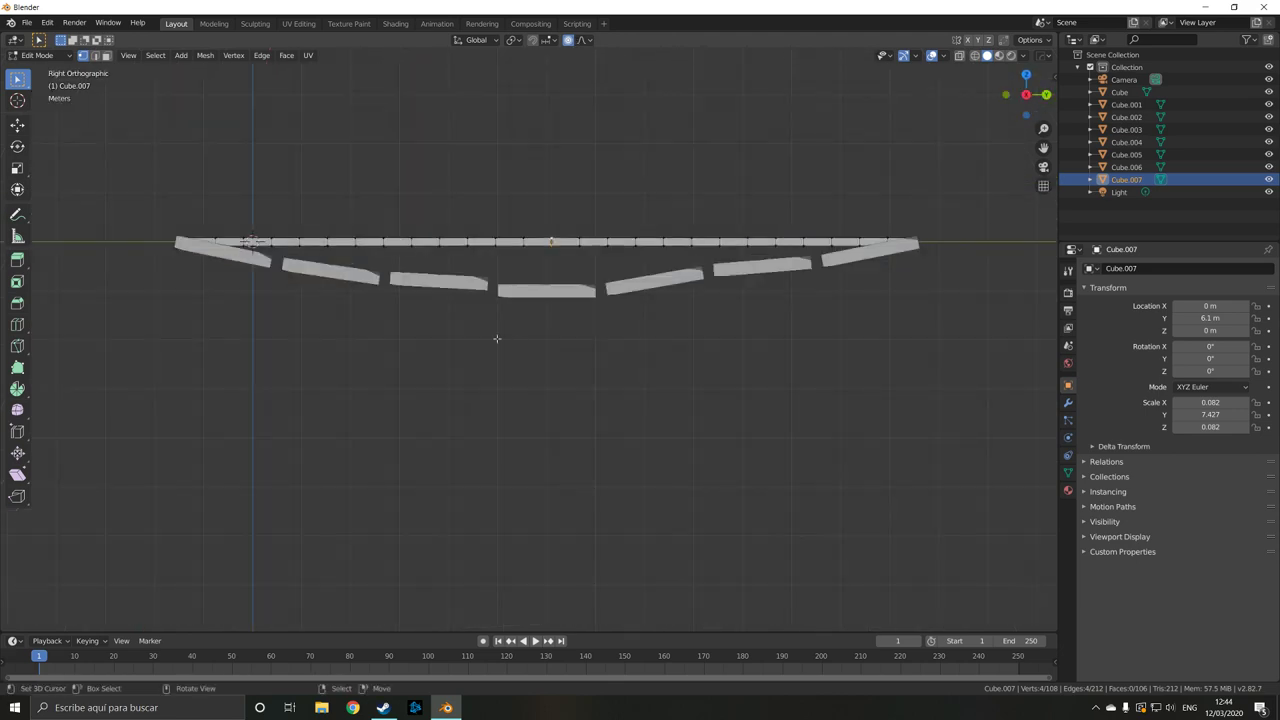
click(588, 40)
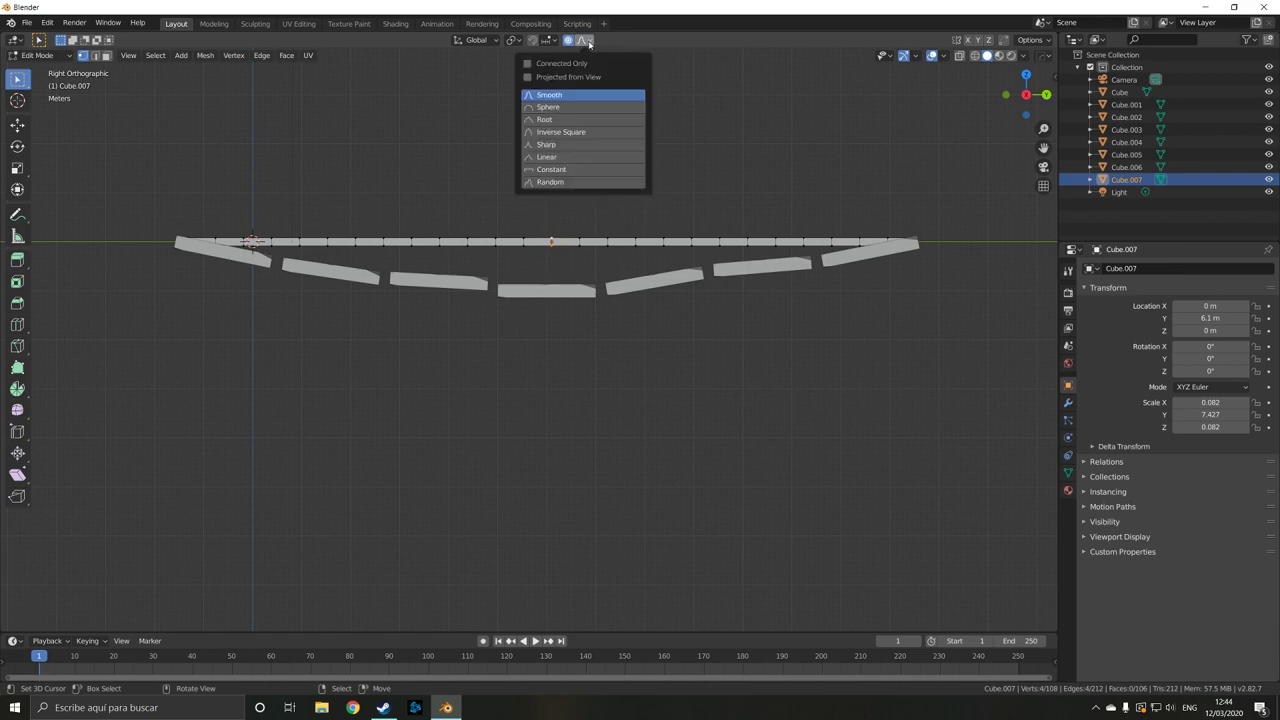
Lower the bar's middle loop about 0.98 m with Sphere proportional falloff into a rounded dip
click(561, 104)
key(g)
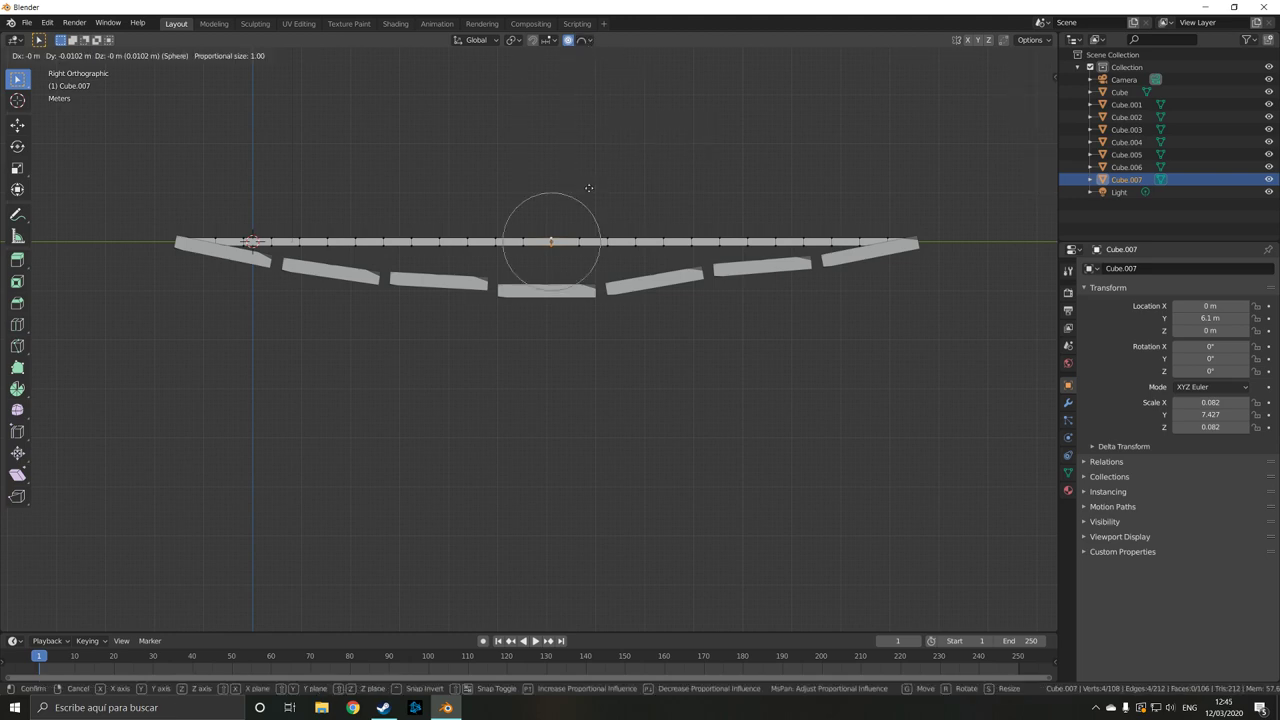
key(z)
scroll(580, 230, down, 2)
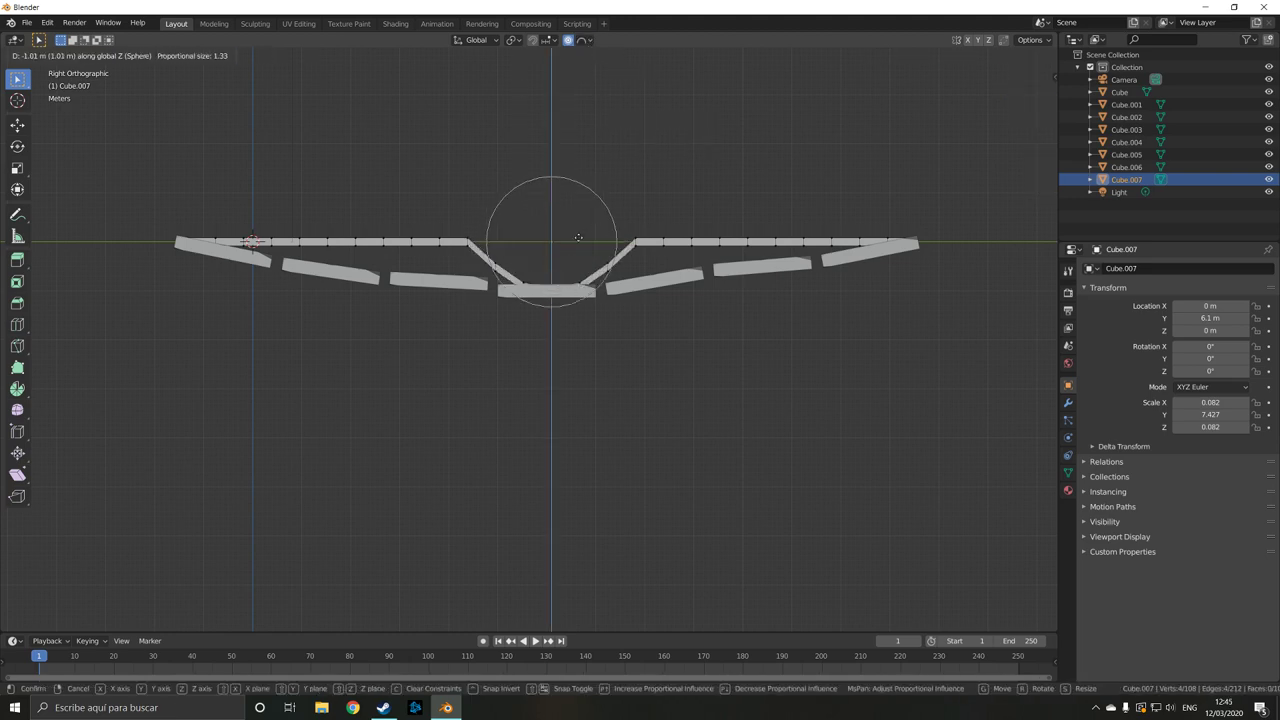
scroll(578, 237, down, 3)
scroll(578, 237, down, 5)
scroll(578, 237, down, 3)
scroll(578, 237, down, 2)
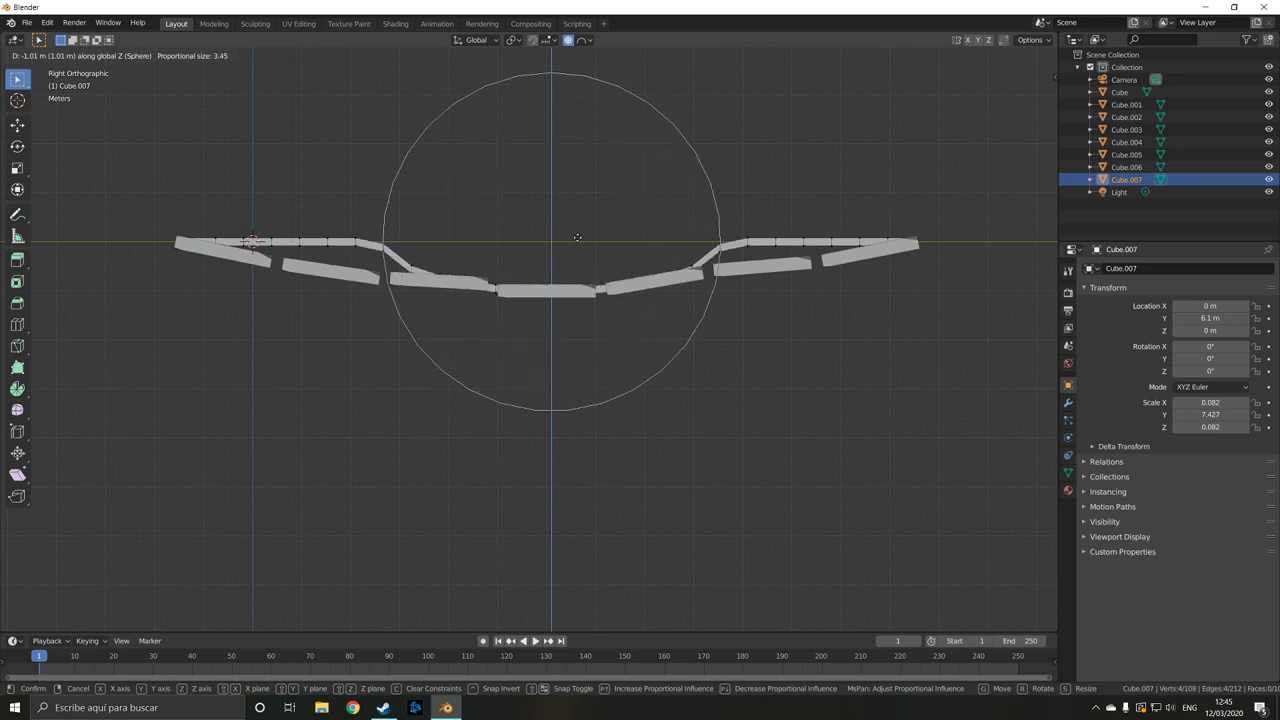
scroll(577, 237, down, 1)
scroll(577, 237, down, 1)
scroll(577, 237, down, 1)
scroll(577, 237, down, 2)
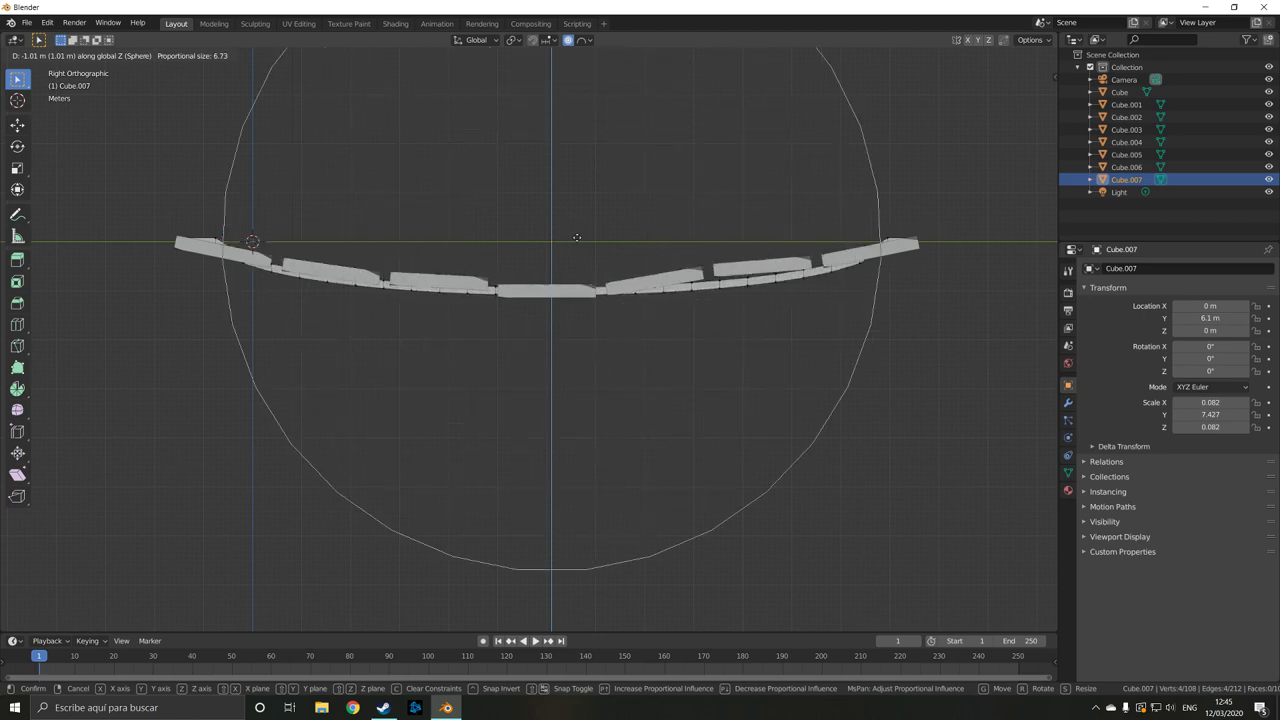
scroll(576, 237, down, 1)
scroll(573, 234, down, 1)
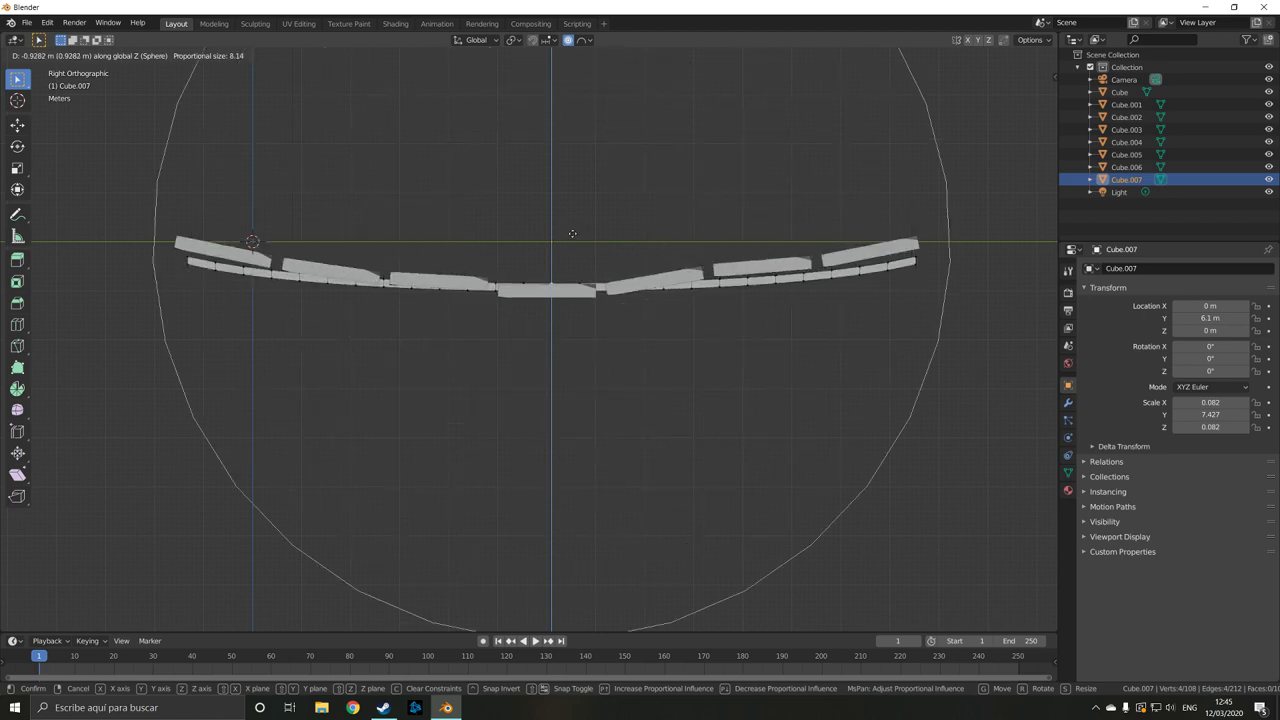
scroll(571, 236, up, 1)
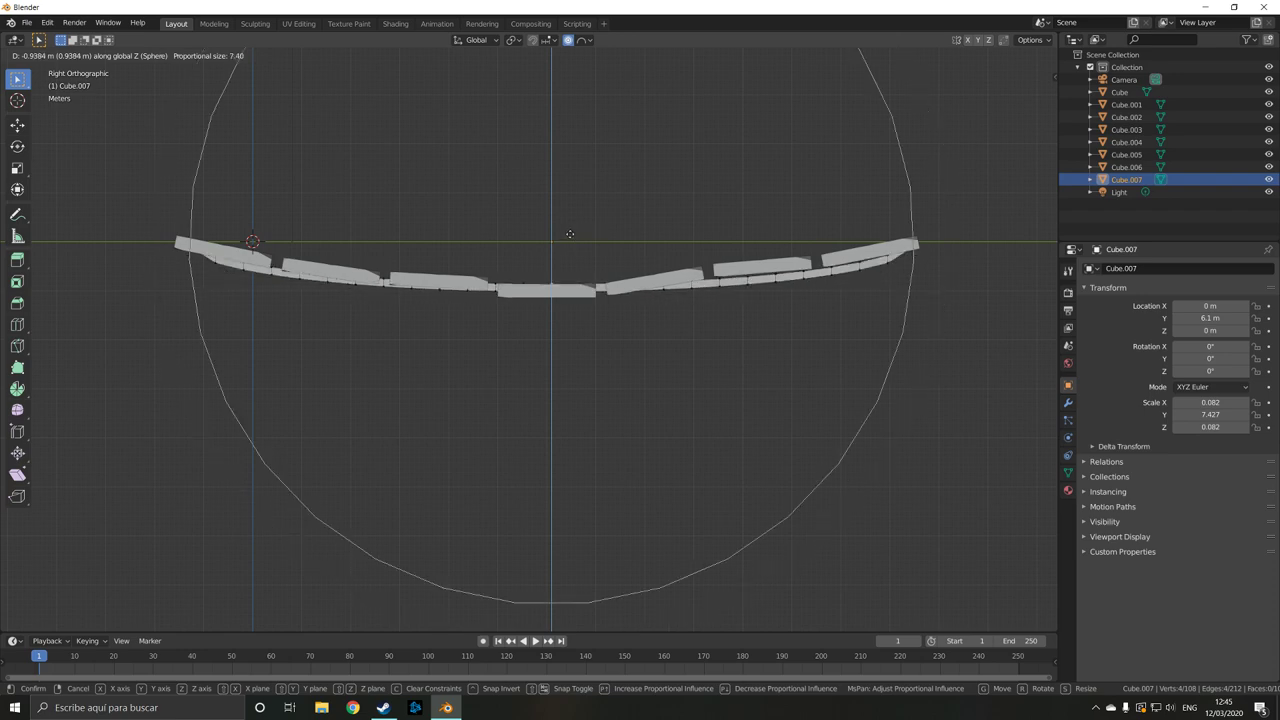
scroll(571, 235, up, 1)
scroll(570, 234, up, 1)
scroll(570, 234, down, 1)
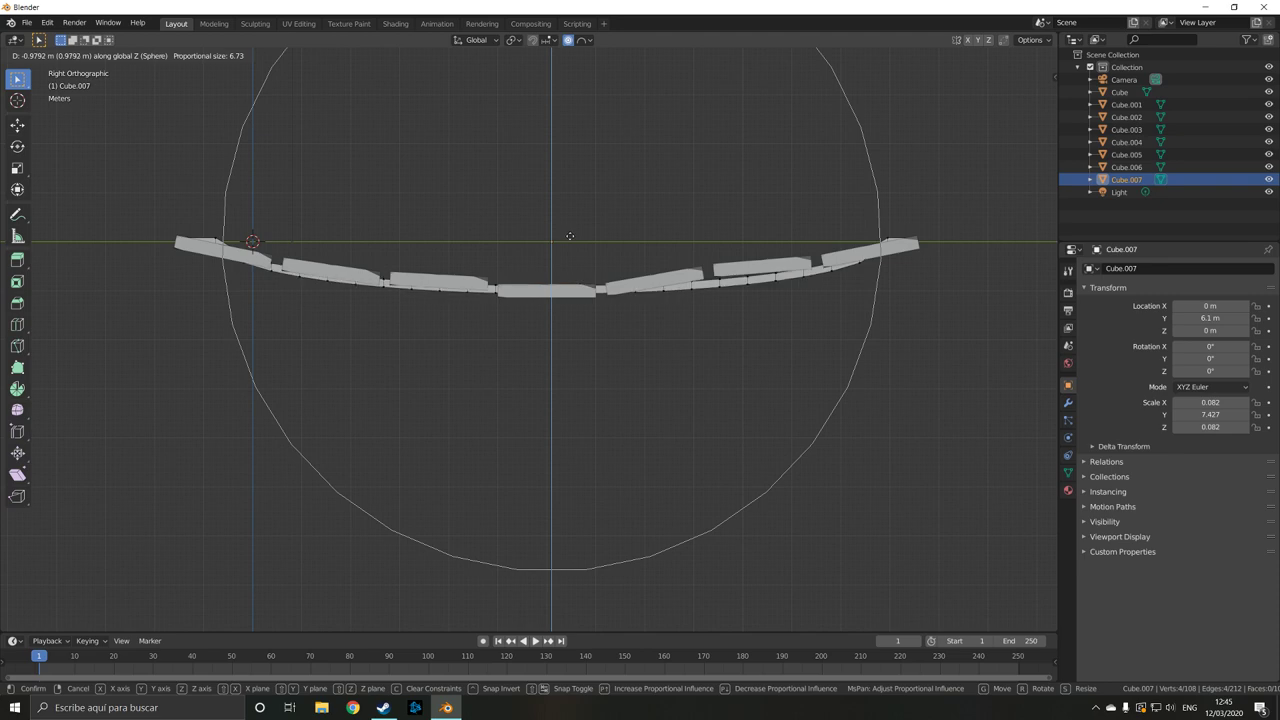
scroll(570, 235, down, 1)
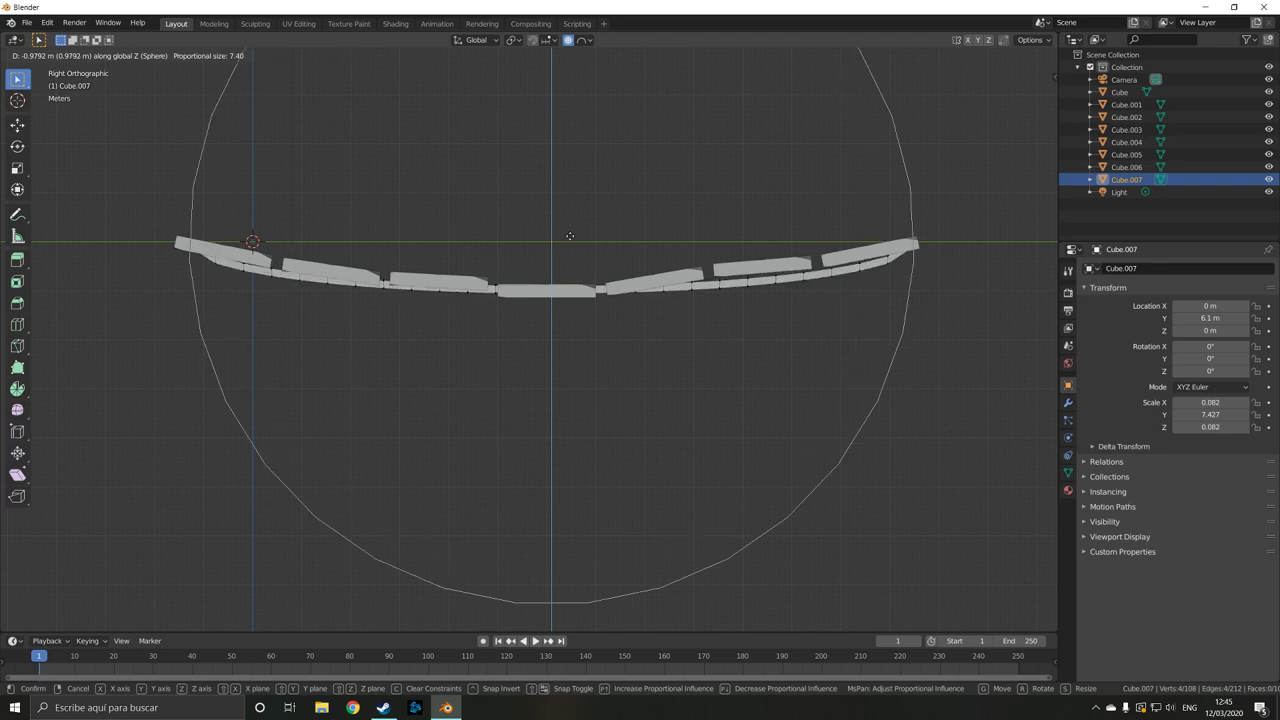
scroll(570, 235, up, 1)
scroll(570, 235, up, 1)
scroll(569, 236, up, 1)
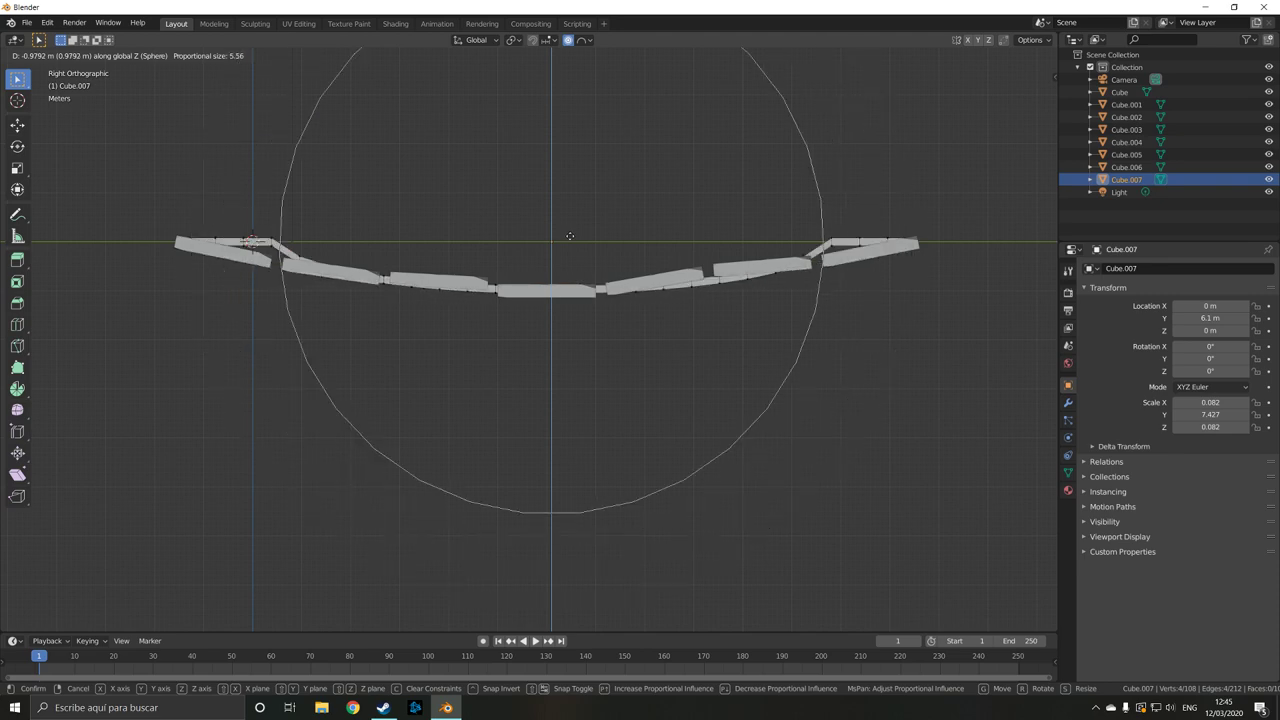
scroll(569, 236, up, 3)
scroll(569, 236, up, 4)
scroll(569, 236, up, 4)
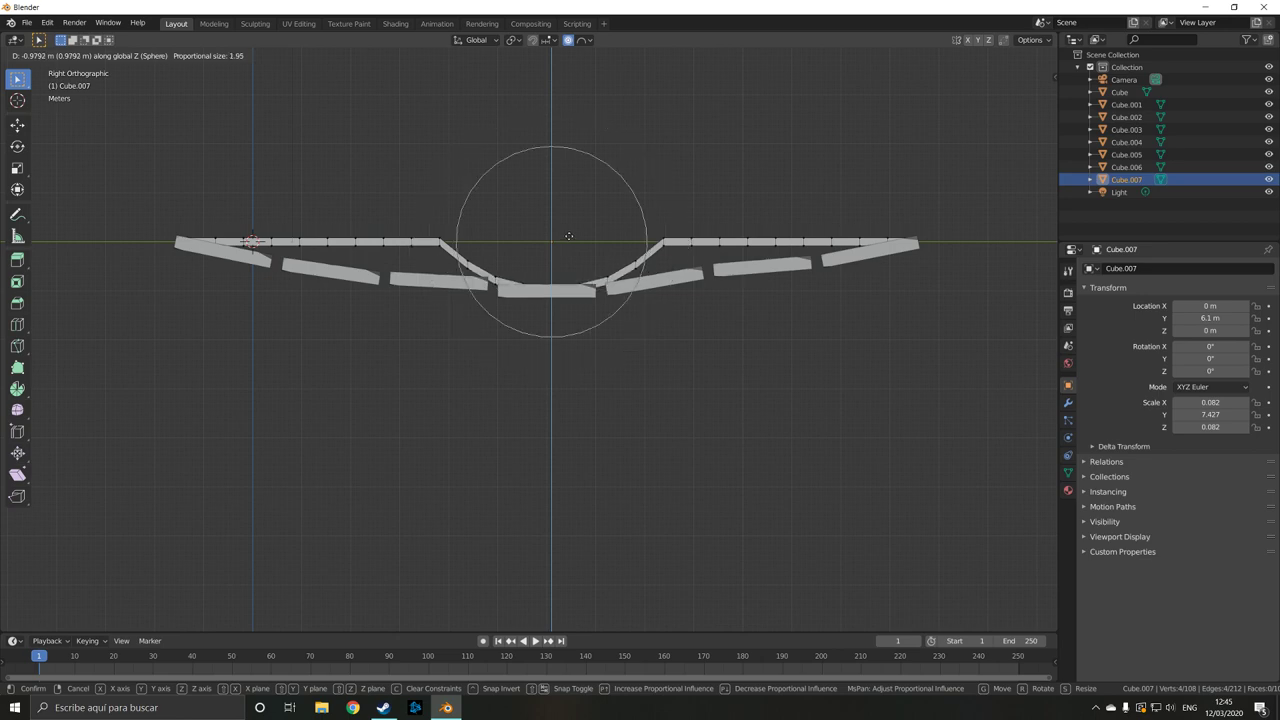
click(567, 237)
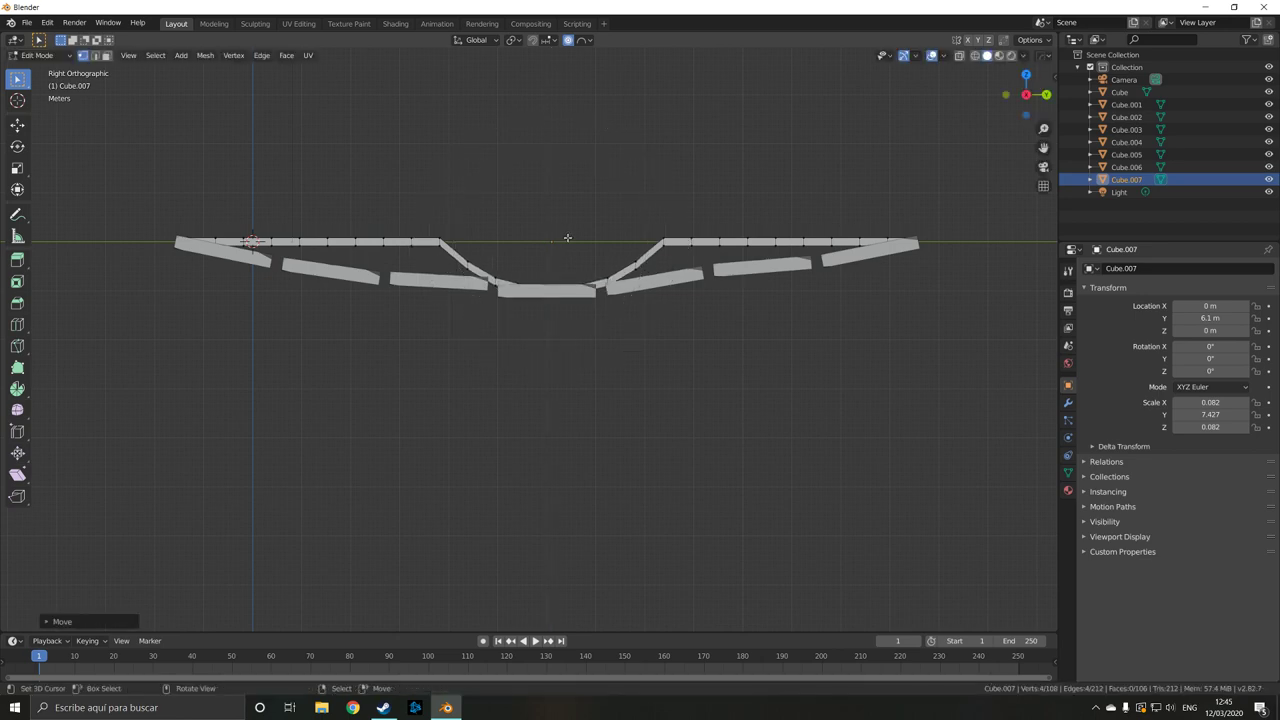
alt+click(440, 241)
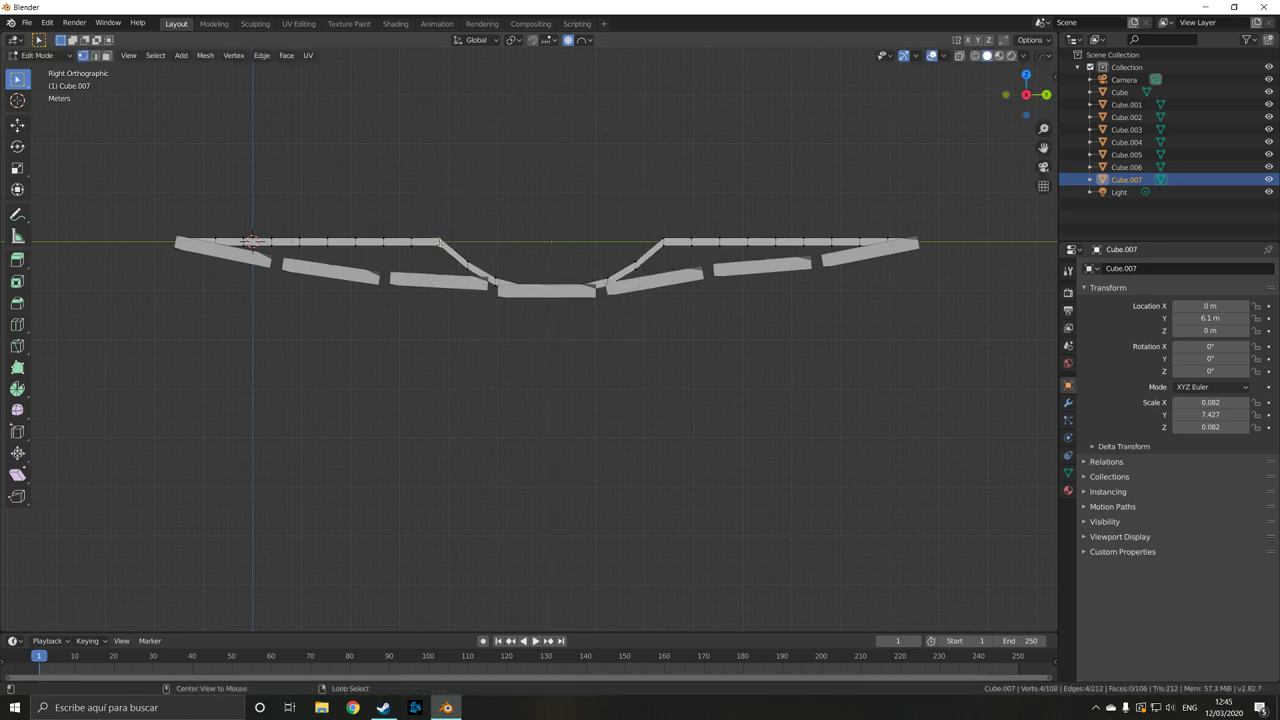
alt+shift+click(664, 237)
alt+shift+click(664, 237)
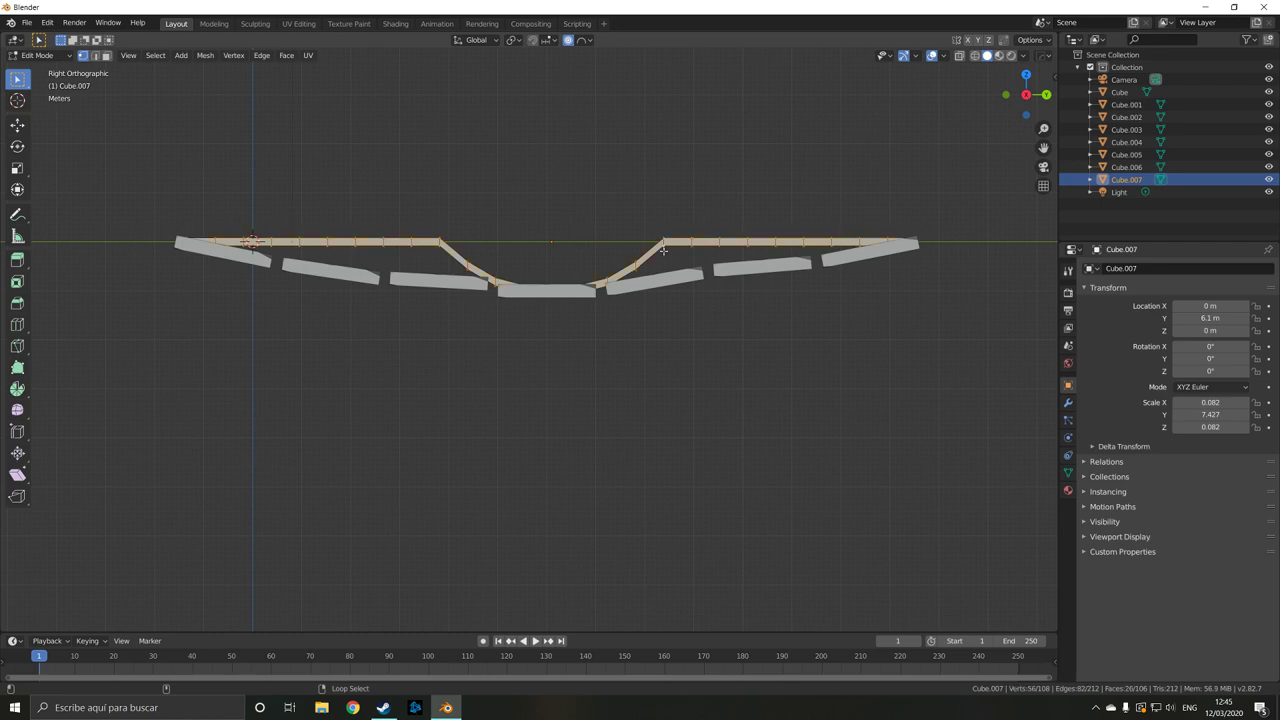
key(ctrl+s)
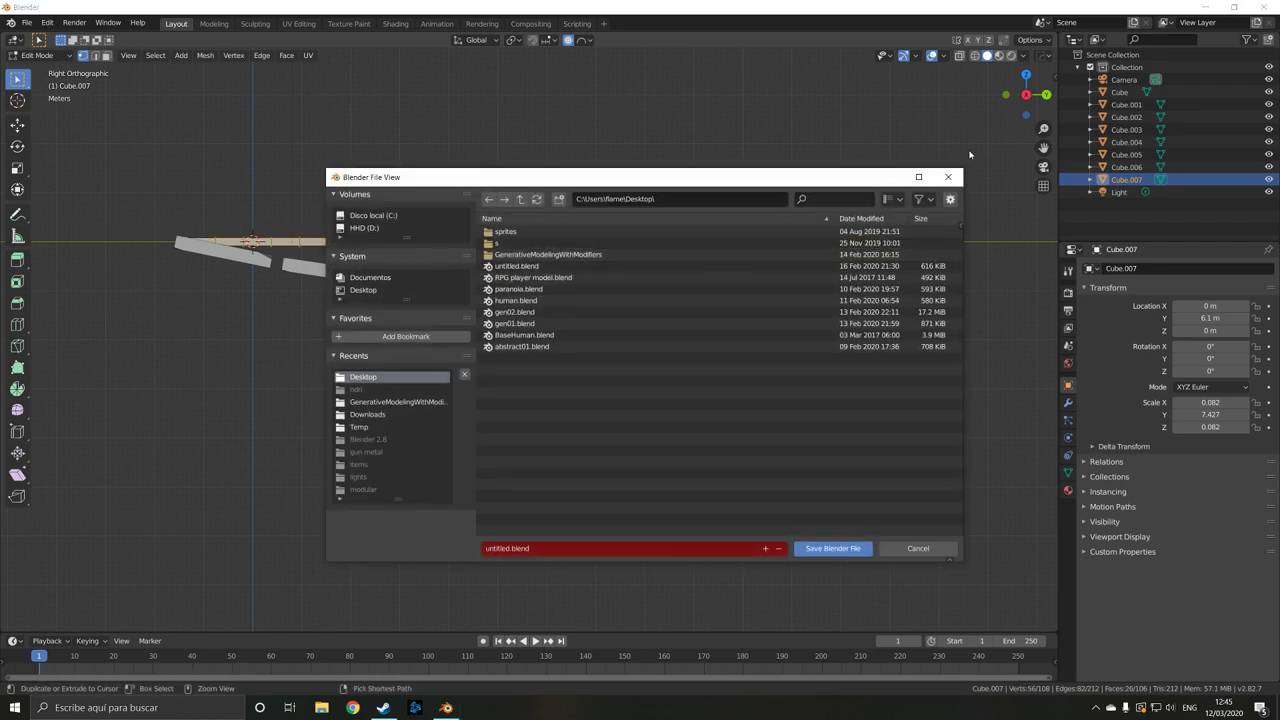
click(948, 177)
key(z)
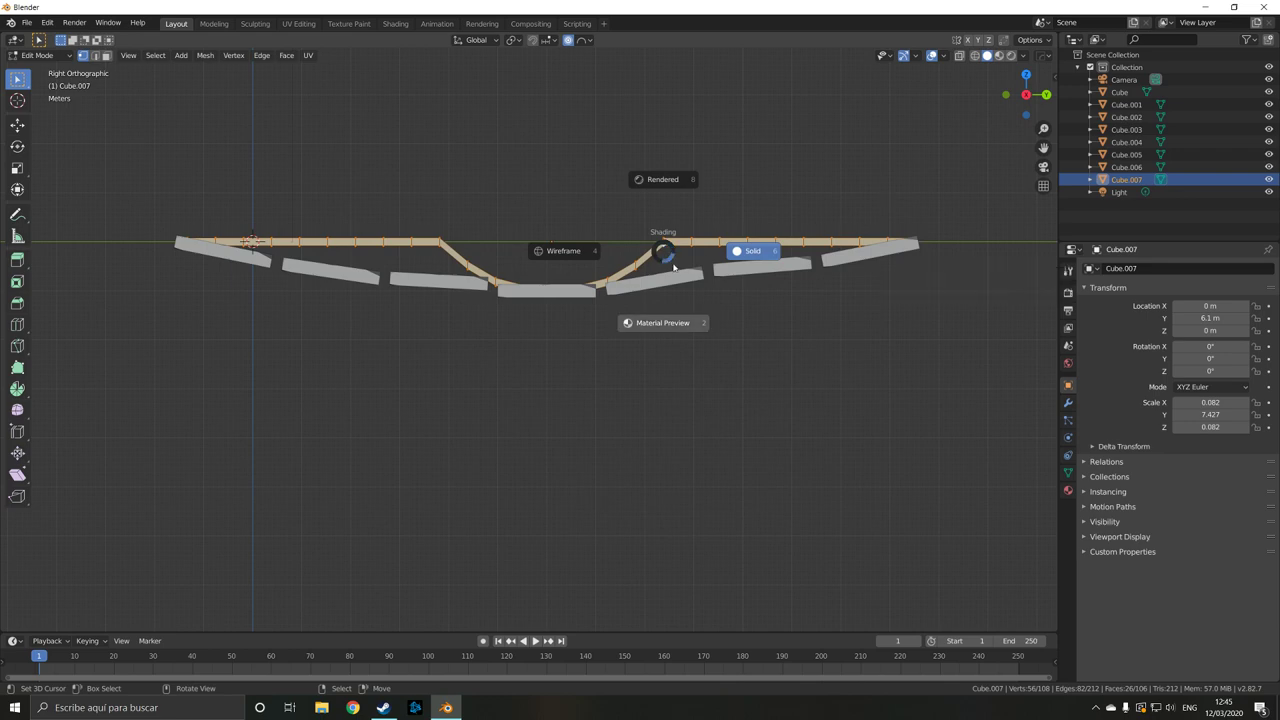
click(672, 264)
middle_drag(671, 263, 653, 246)
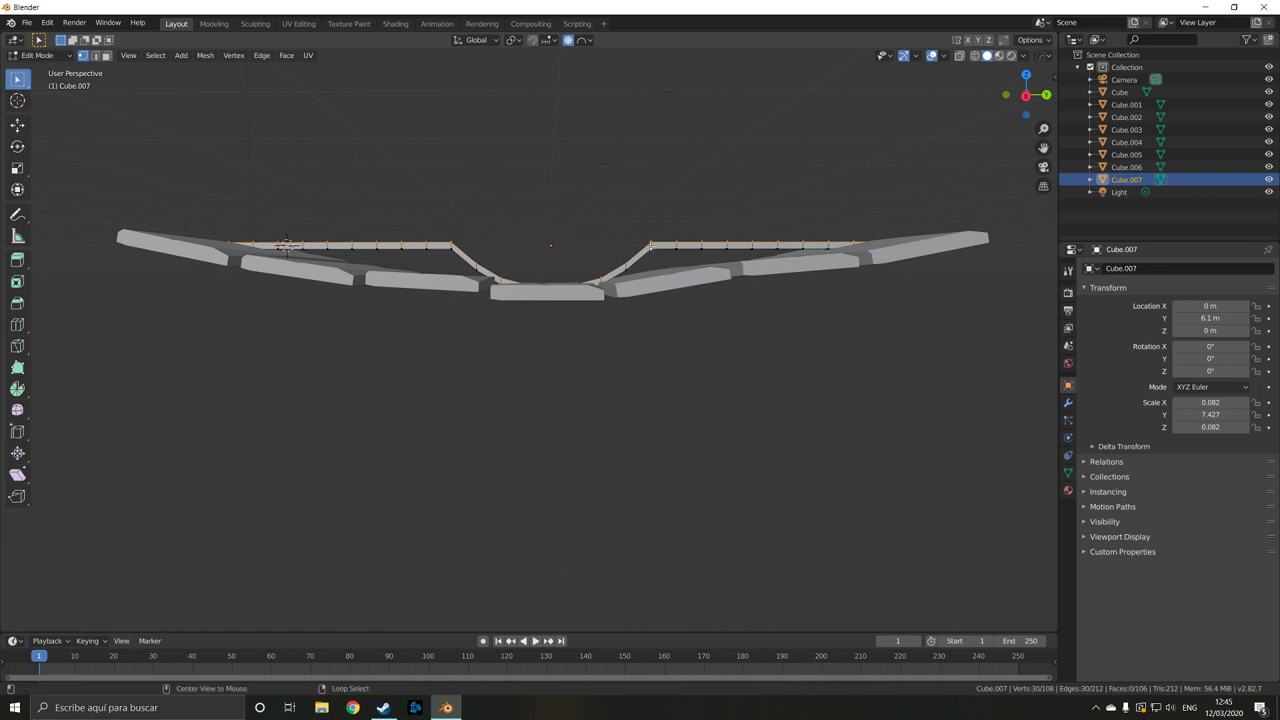
alt+click(651, 244)
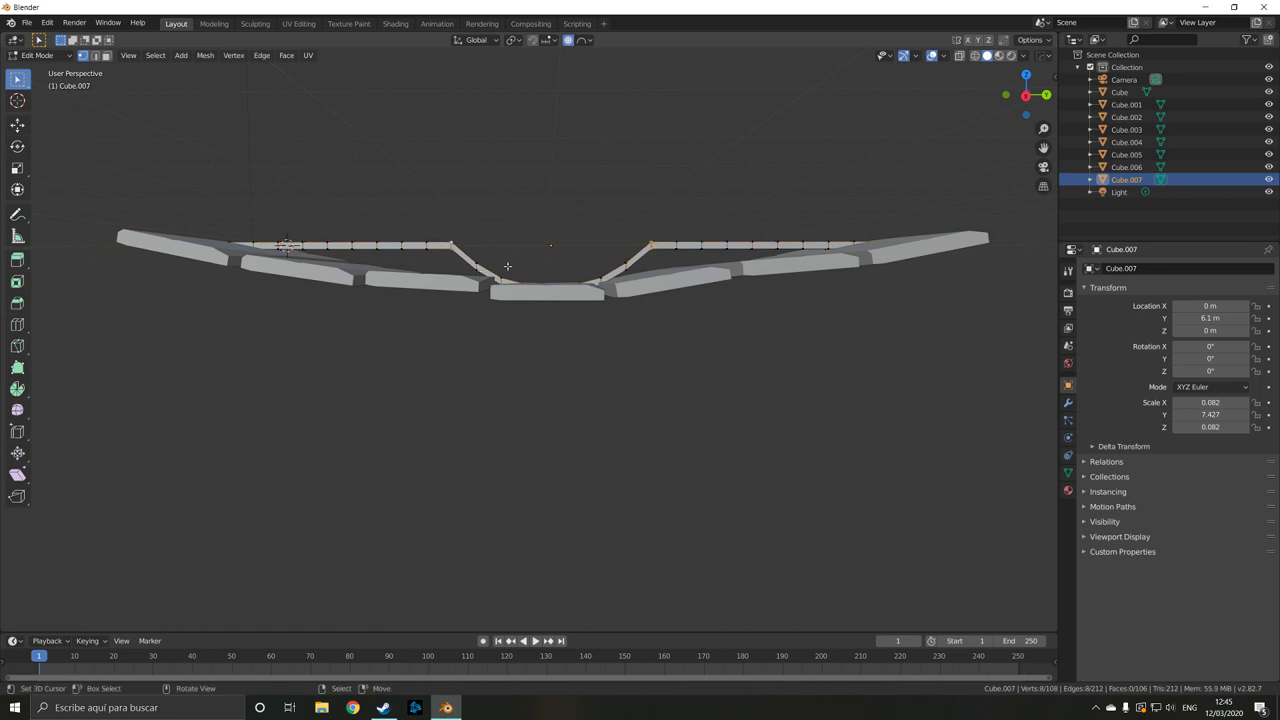
key(g)
scroll(507, 275, up, 3)
scroll(507, 280, up, 3)
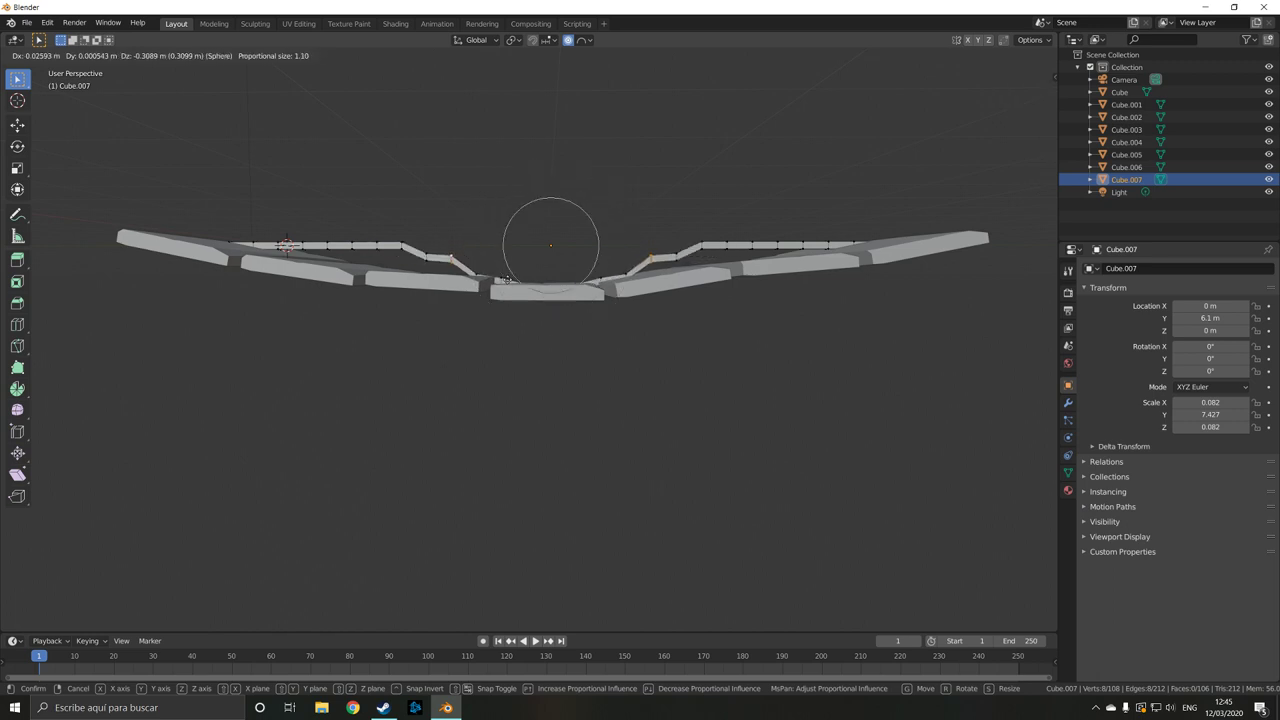
scroll(507, 284, up, 2)
scroll(507, 287, up, 2)
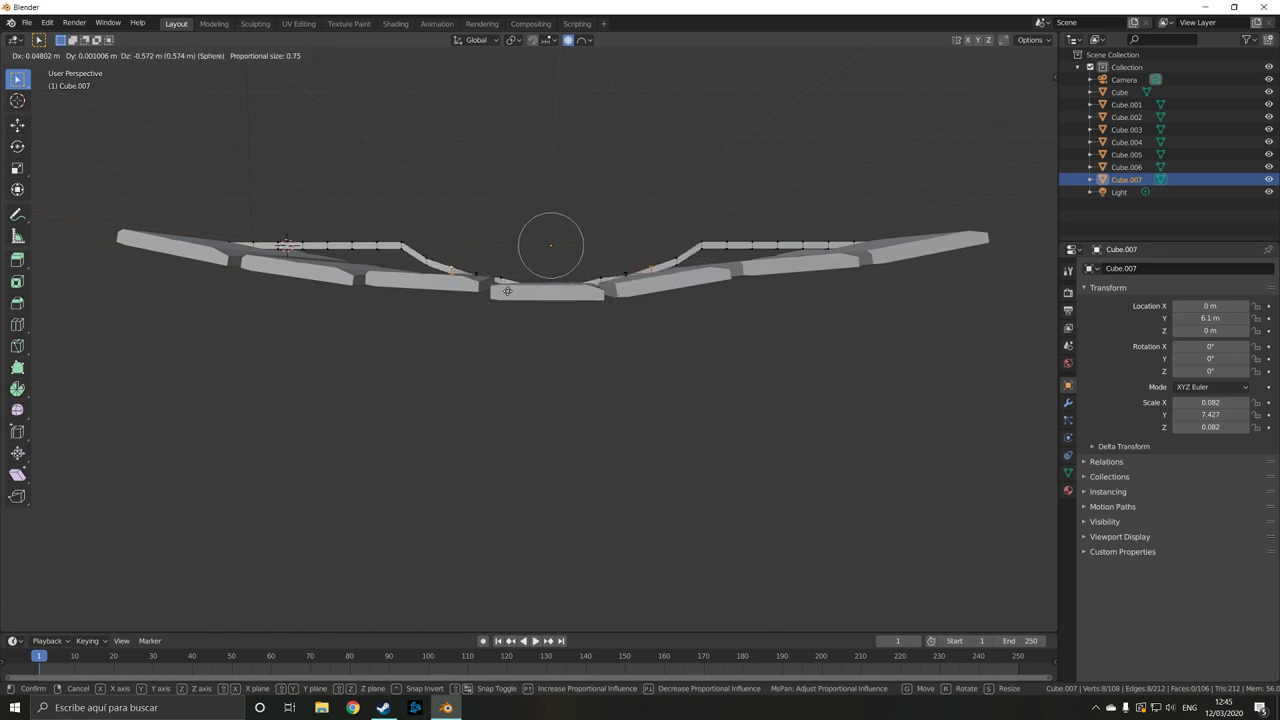
click(505, 300)
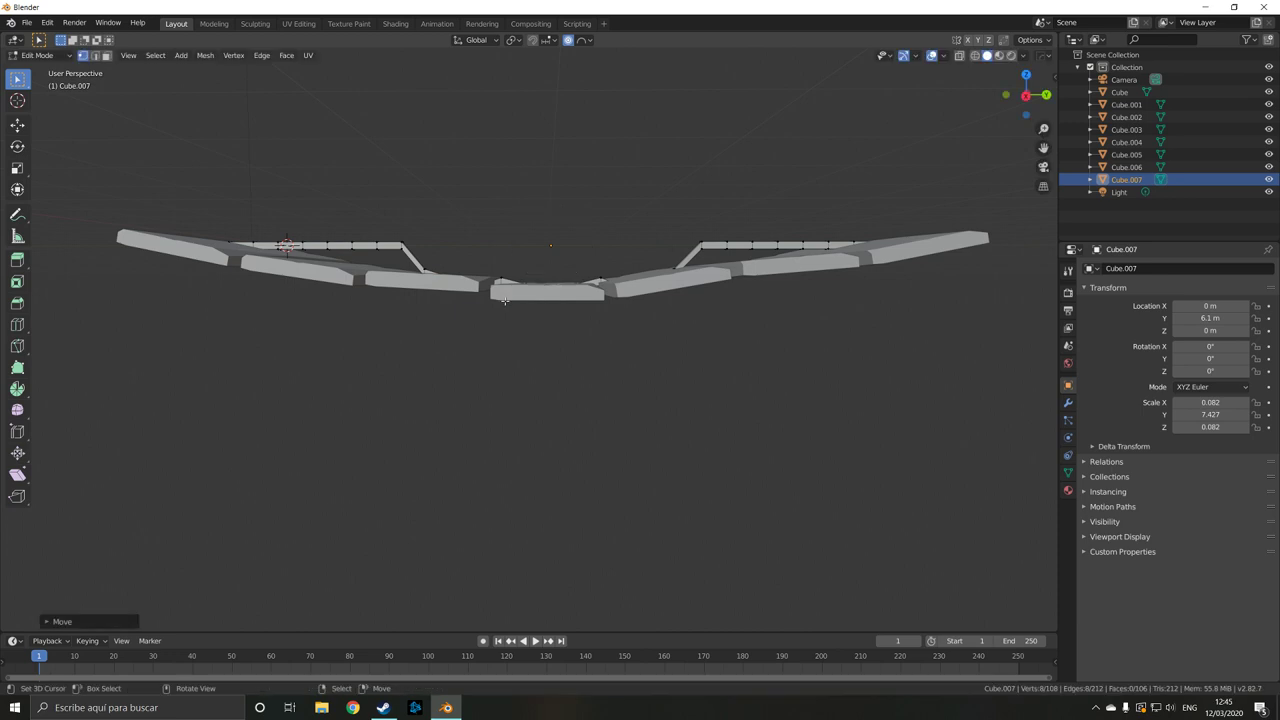
key(ctrl+z)
Undo back to the plain box rail and add seven centred loop cuts along it
key(ctrl+z)
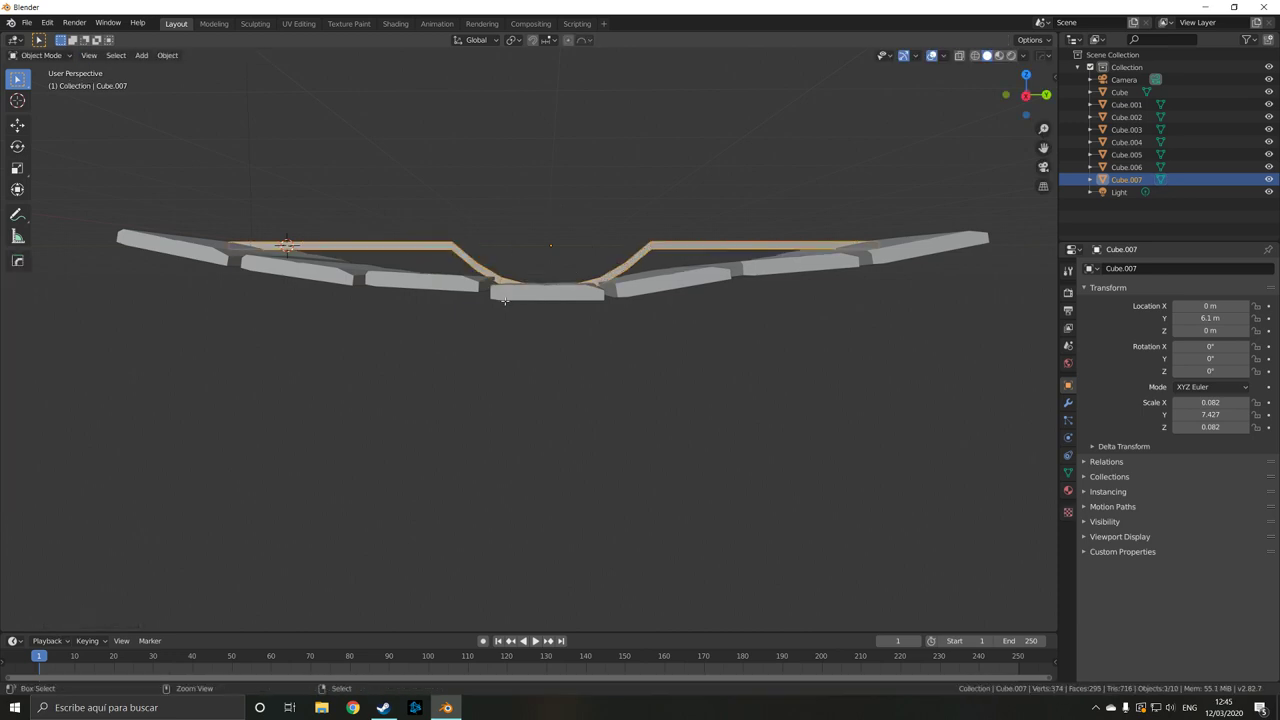
key(ctrl+z)
key(ctrl+z)
key(ctrl+z)
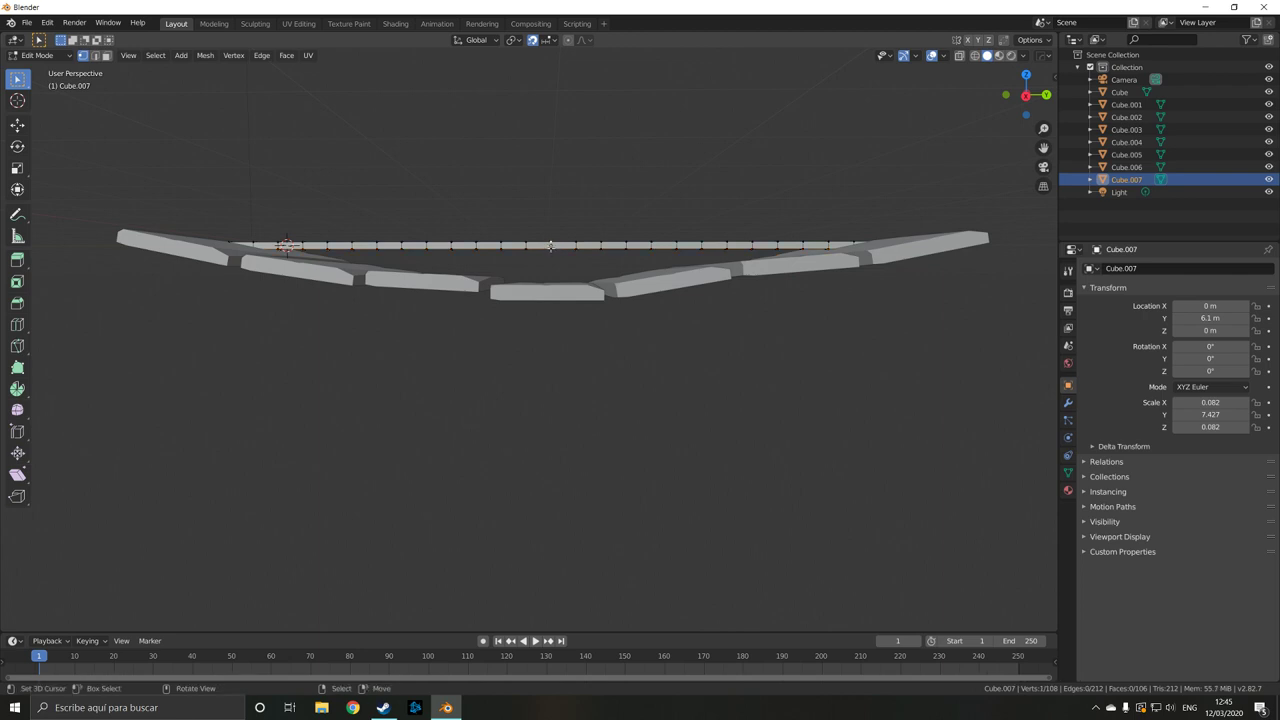
key(ctrl+z)
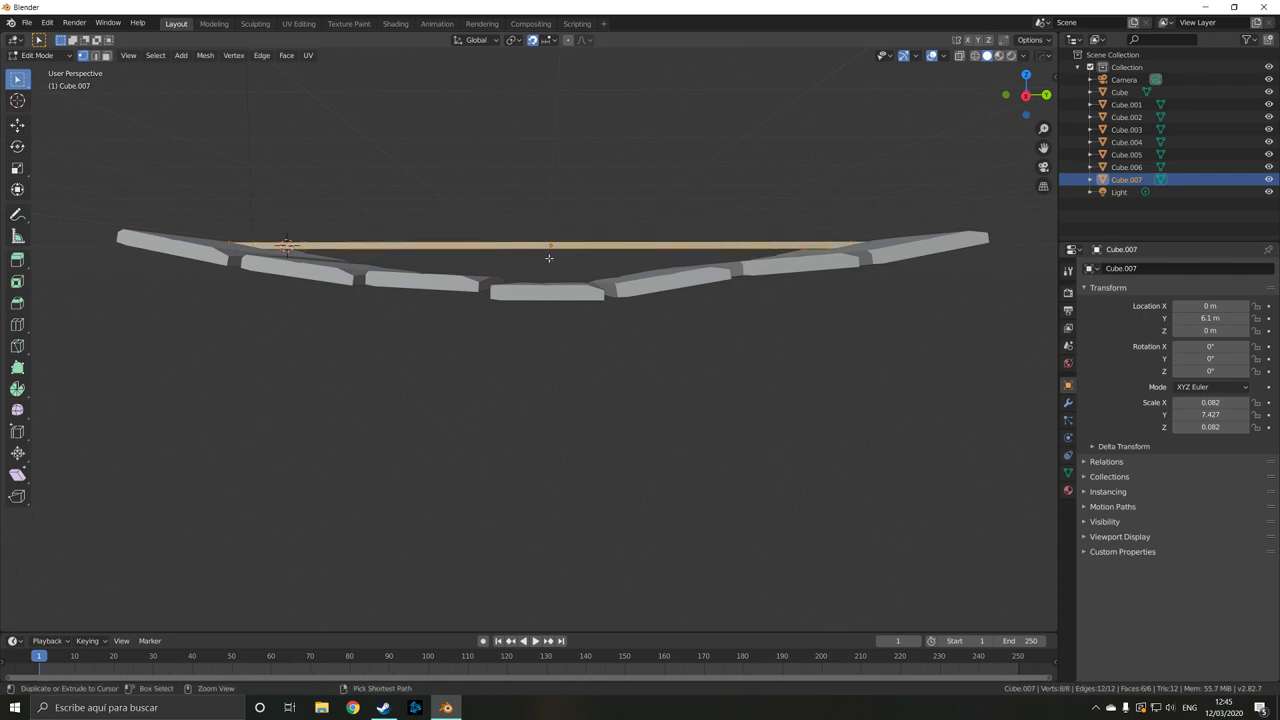
key(ctrl+r)
scroll(548, 258, up, 1)
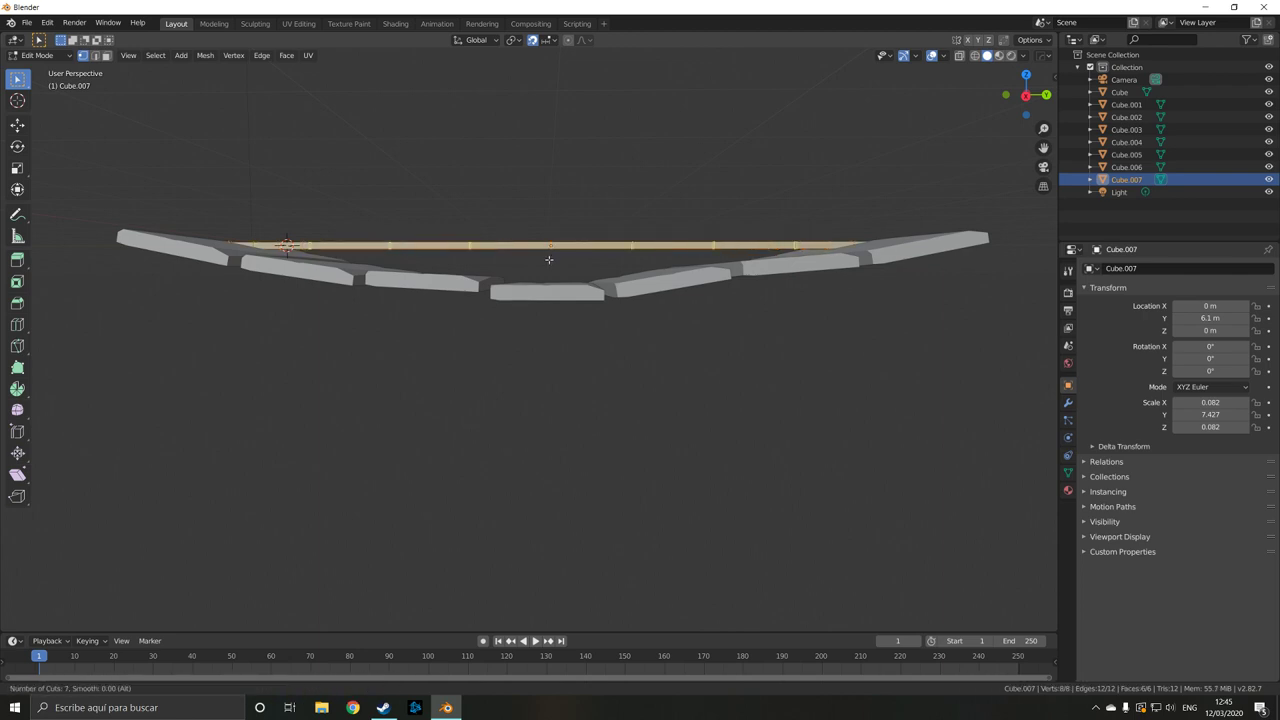
click(548, 259)
right_click(548, 259)
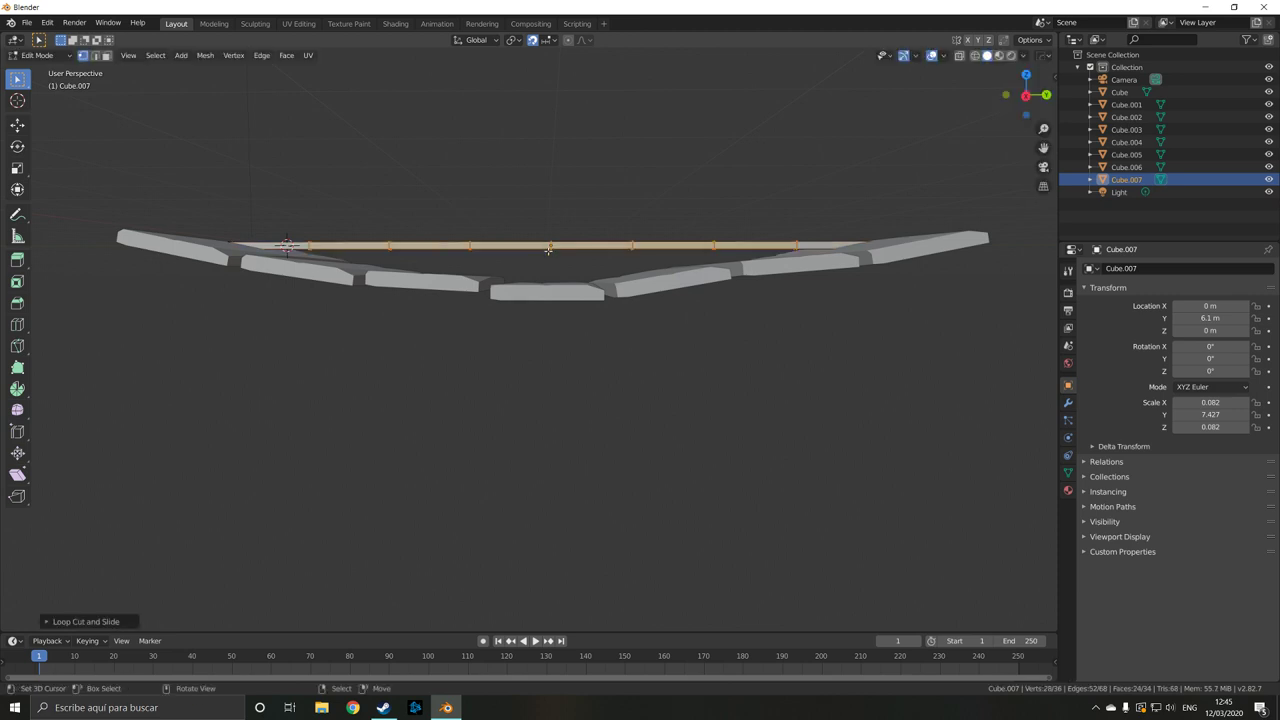
Lower the rail's middle edge loop straight down about 0.7 m
alt+click(549, 245)
key(g)
key(z)
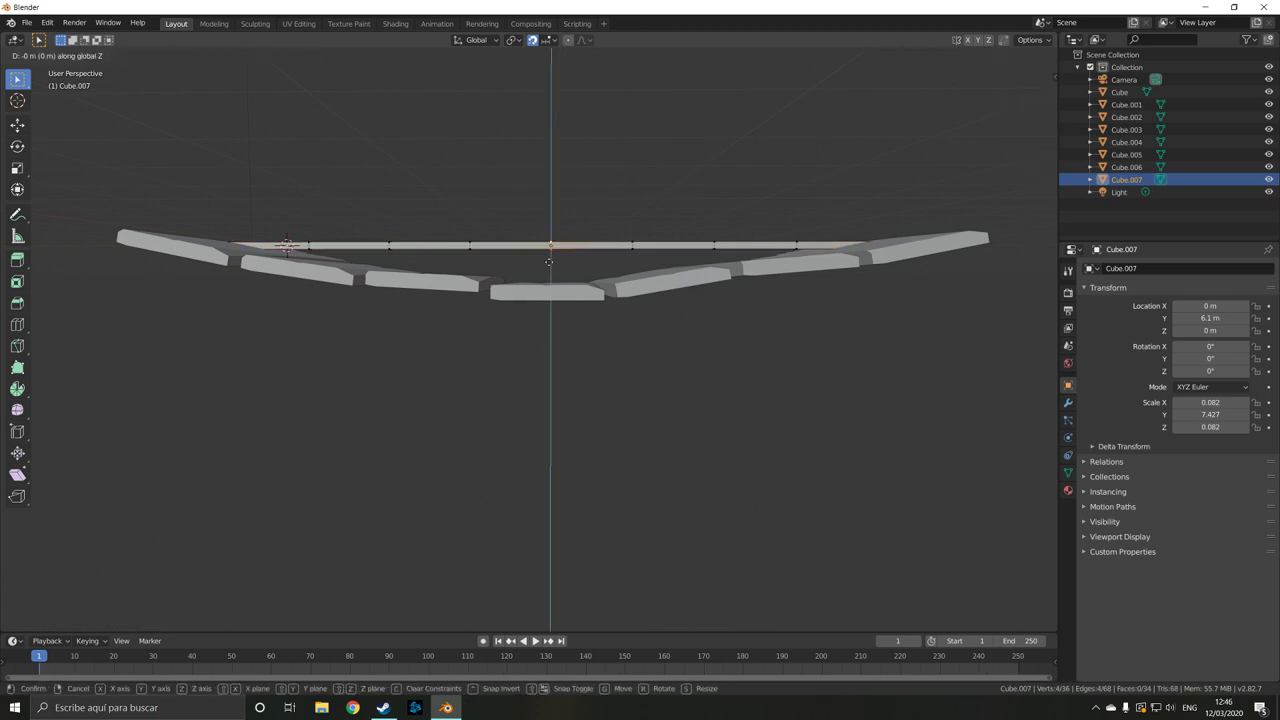
click(549, 310)
Select the rail vertices beside the dip and lower them vertically
click(472, 245)
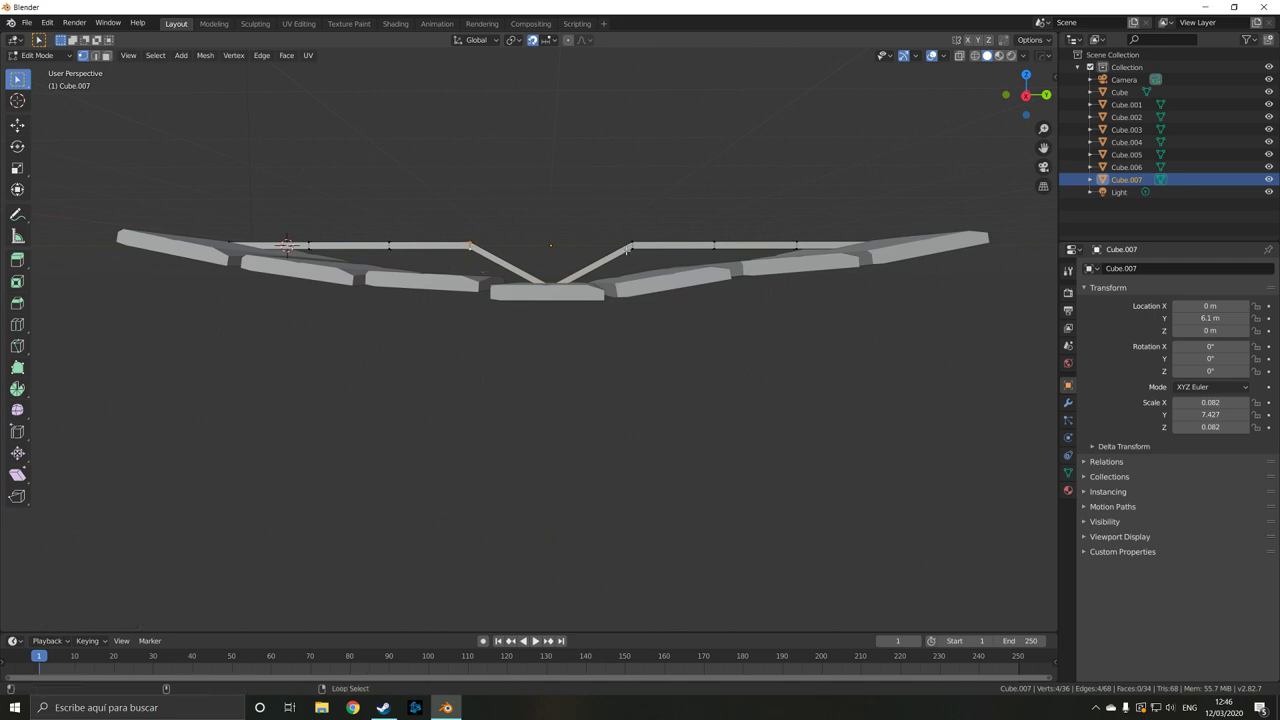
alt+click(630, 247)
alt+click(631, 247)
key(g)
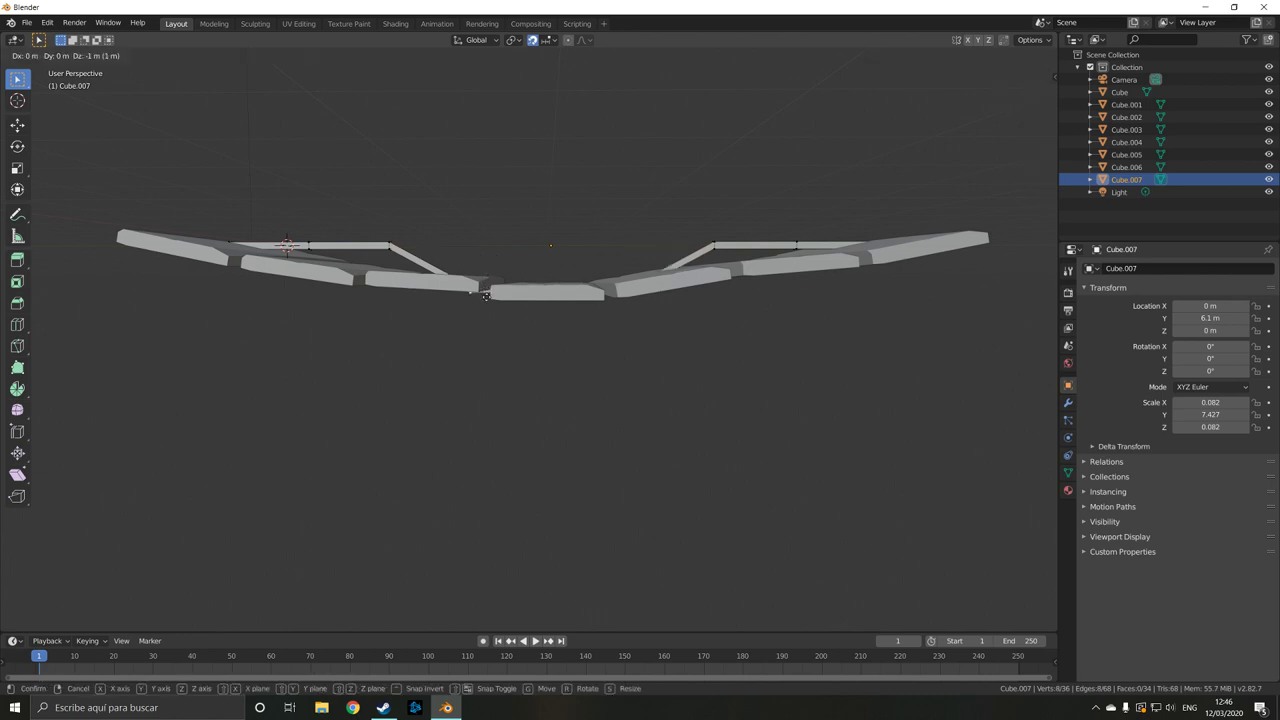
key(z)
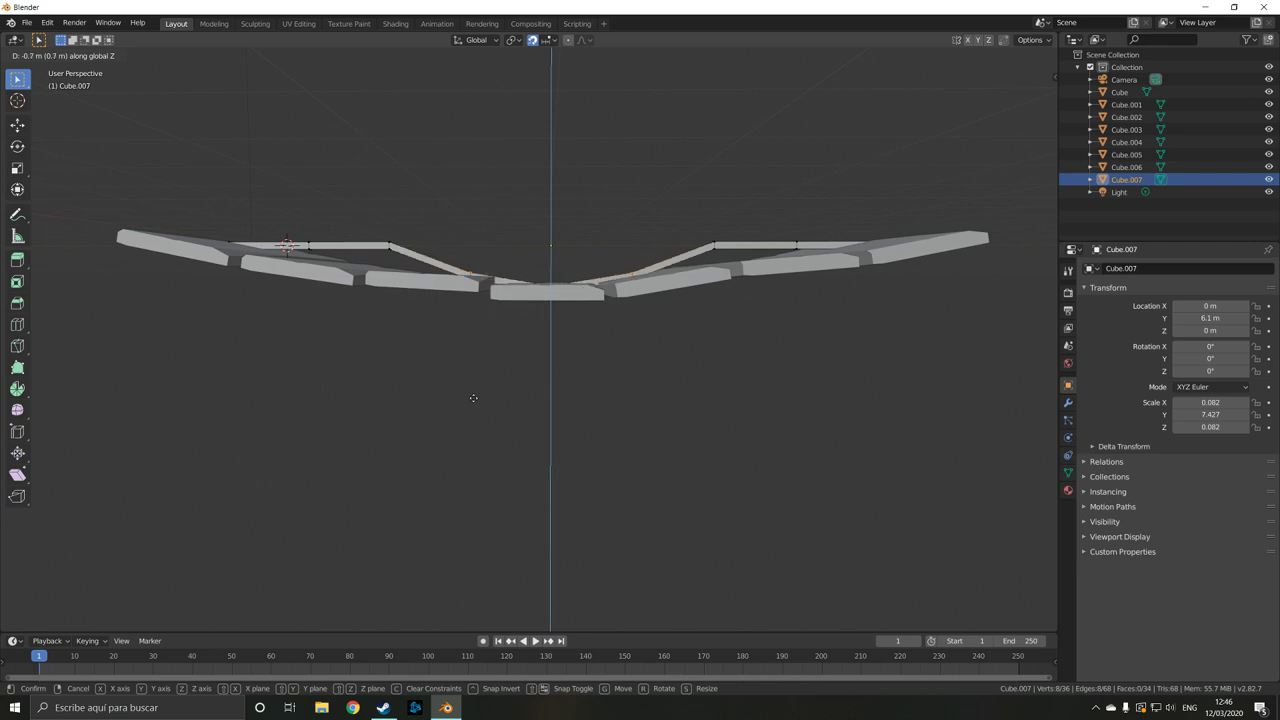
click(454, 389)
Lower the next left and right rail loops vertically to extend the stepped sag
click(389, 245)
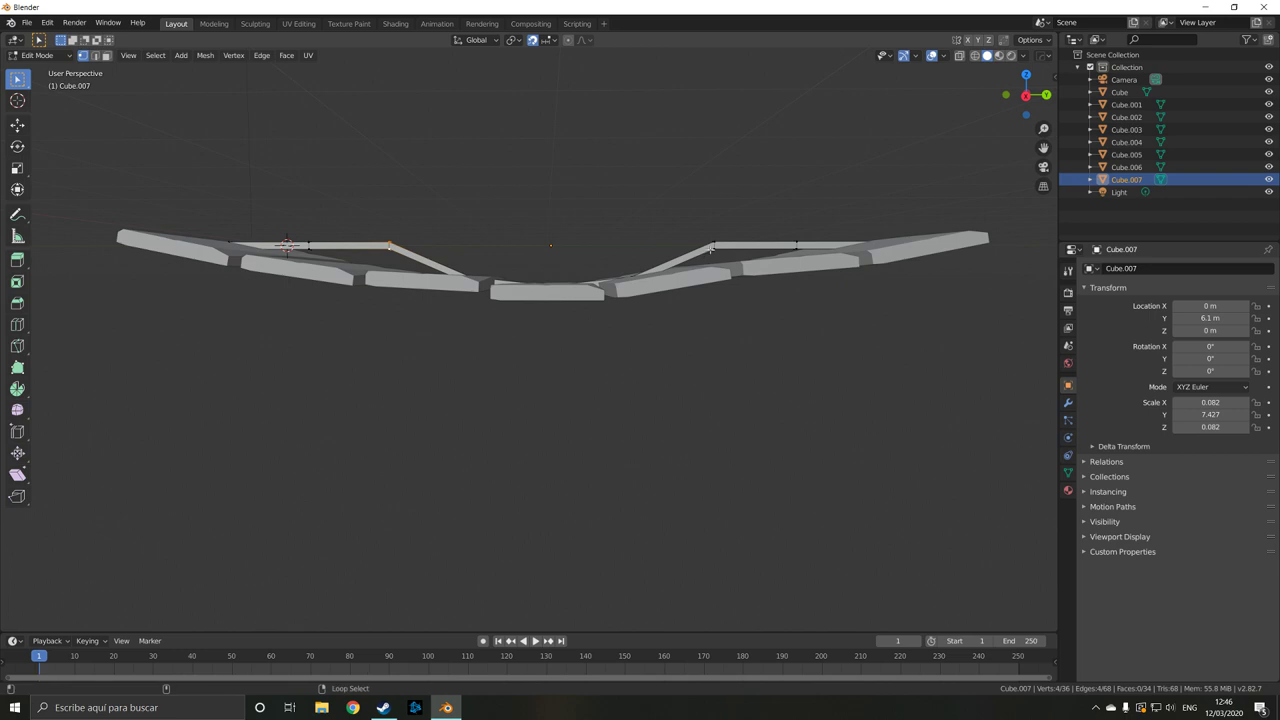
ctrl+click(713, 245)
key(g)
key(z)
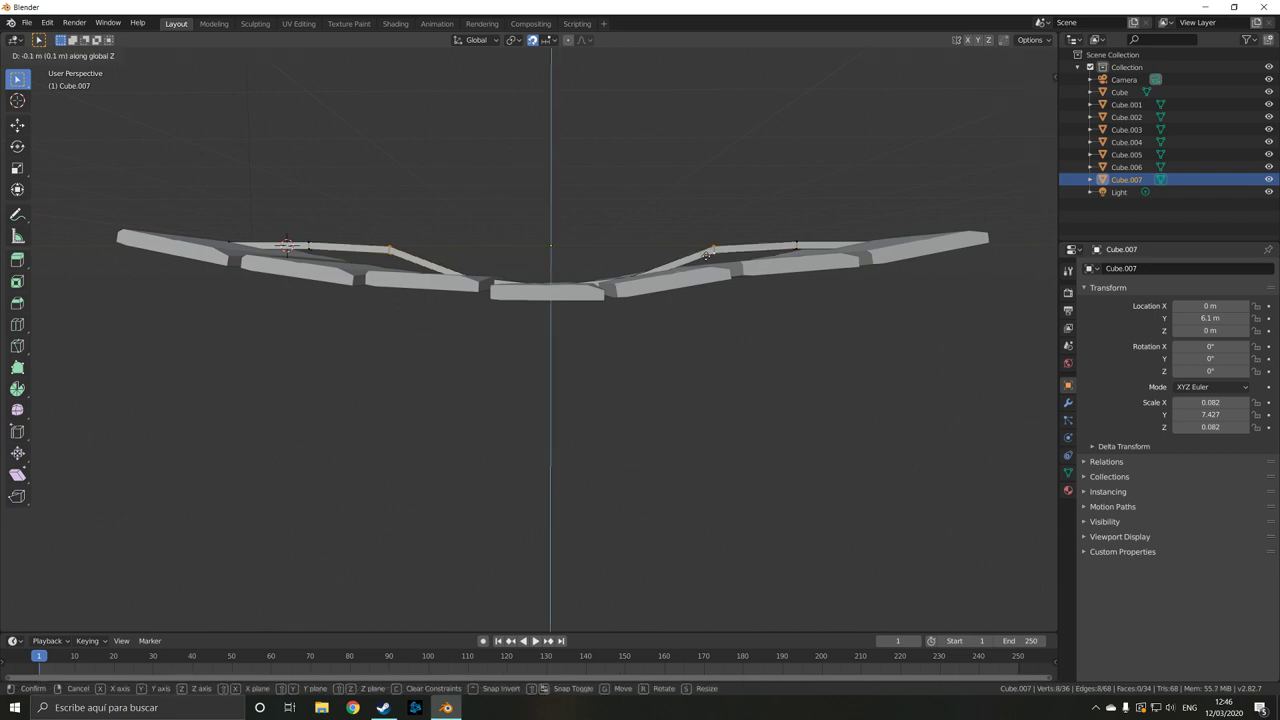
click(743, 446)
middle_drag(731, 403, 729, 423)
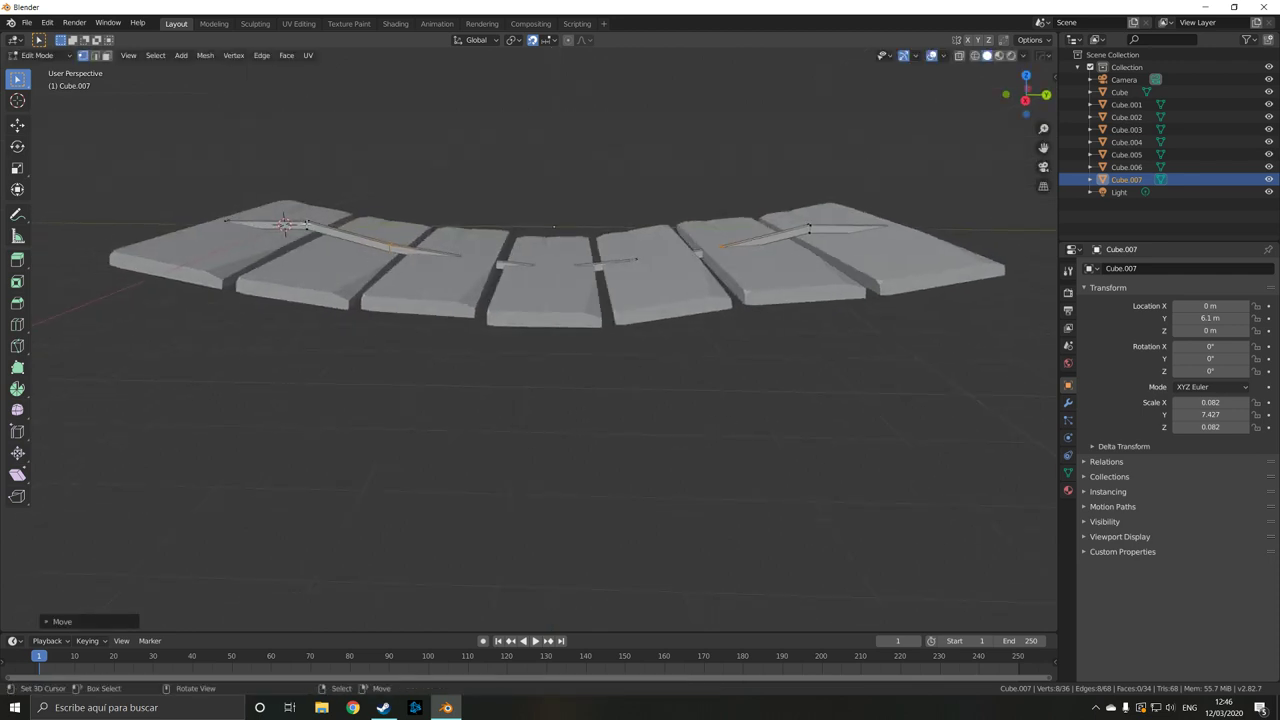
Drop the selected rail vertices and the right-board rail section vertically onto the planks
key(g)
key(z)
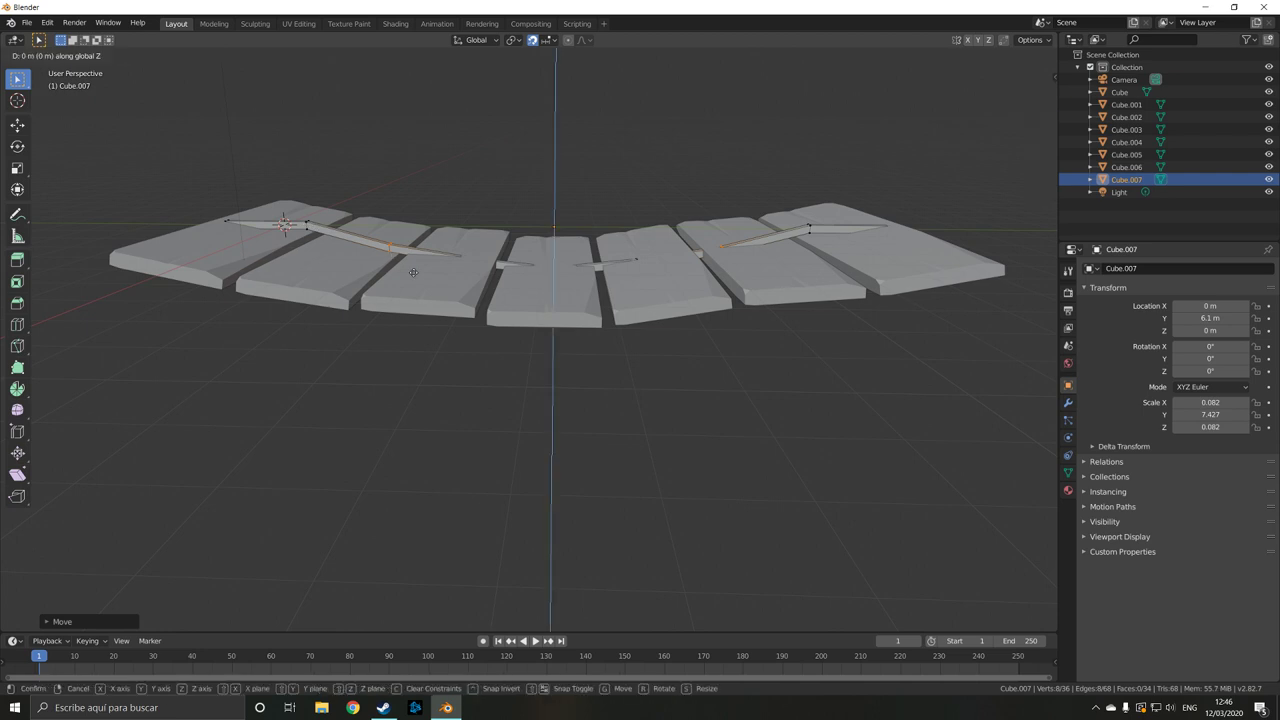
click(424, 346)
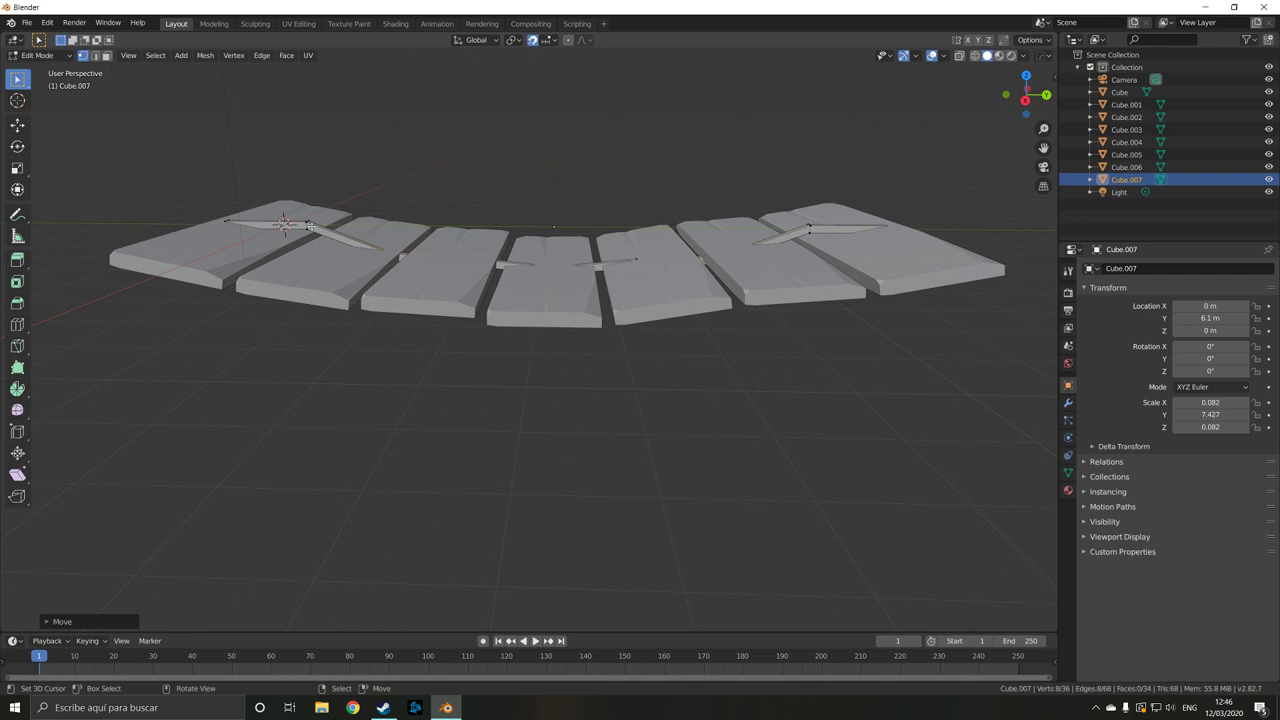
alt+click(308, 226)
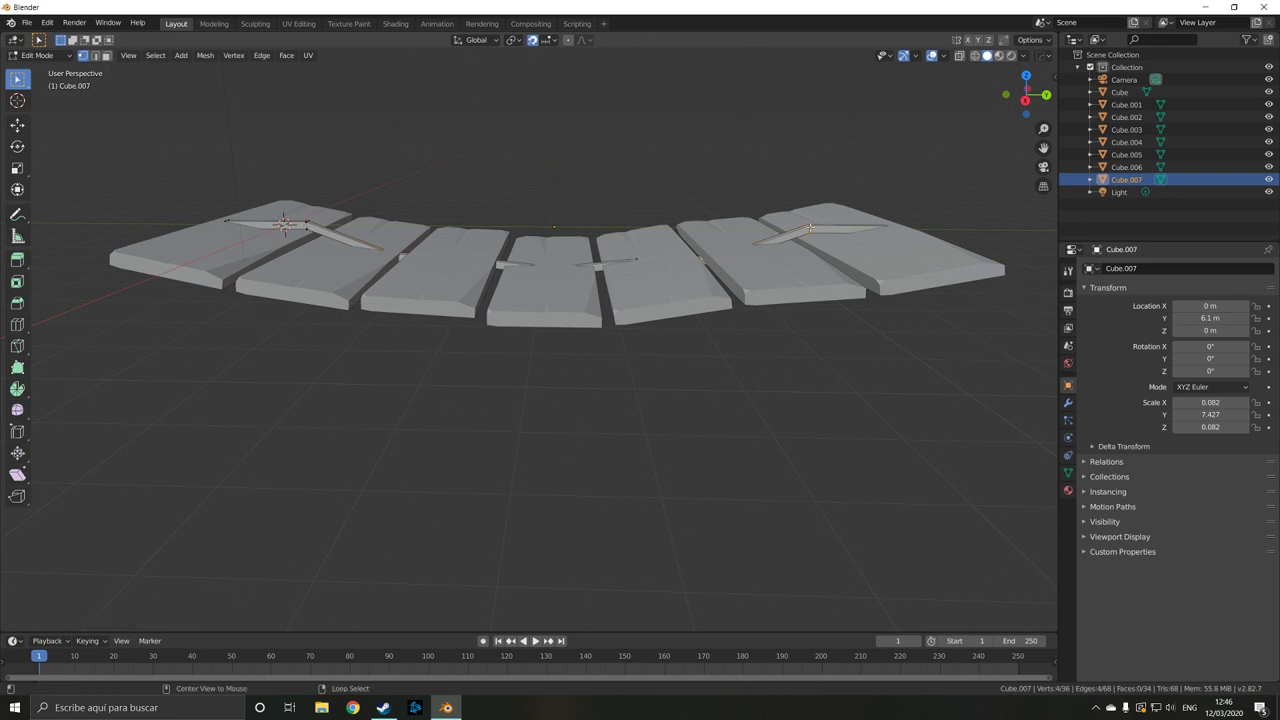
key(g)
key(z)
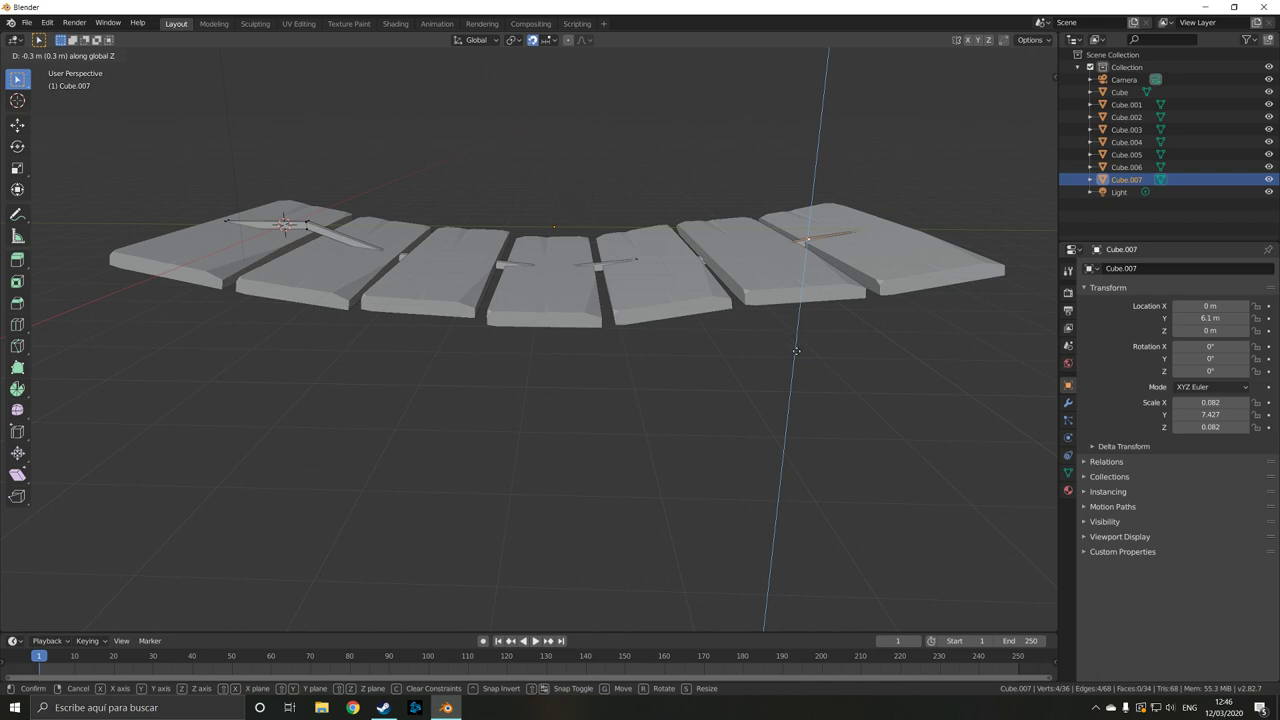
click(797, 357)
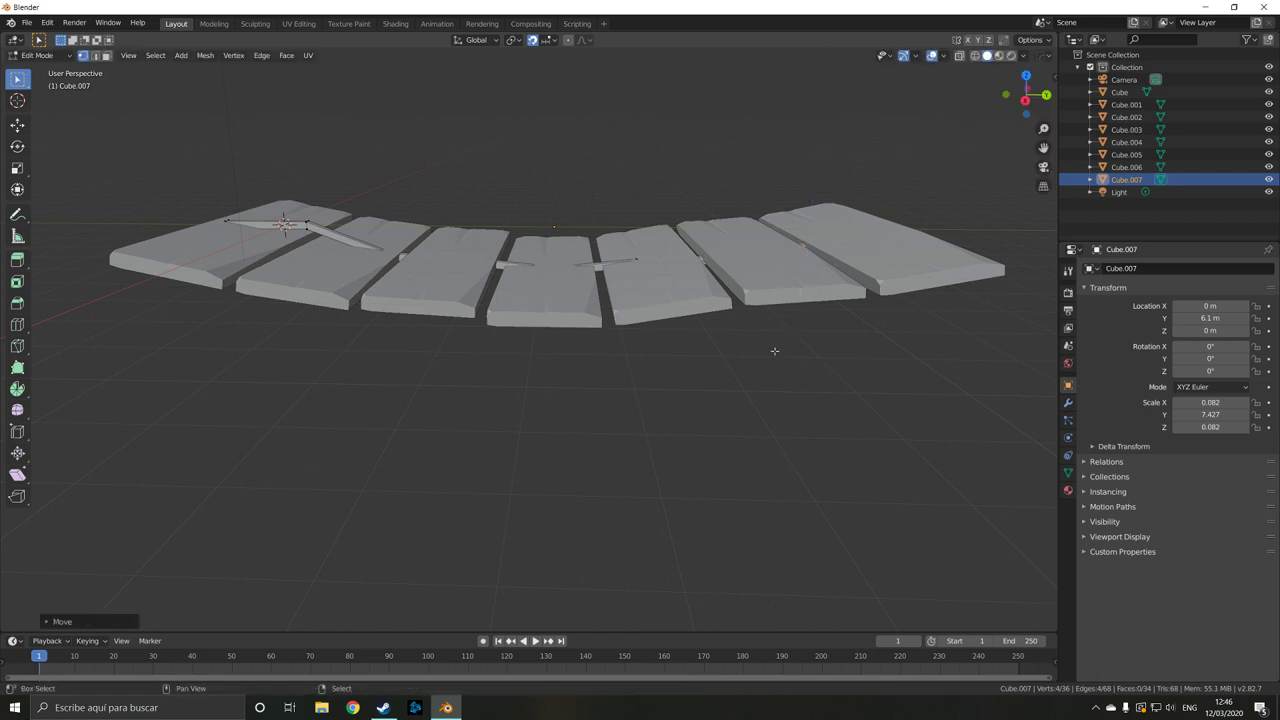
Lower the rail section over the left board vertically onto the planks
alt+click(308, 228)
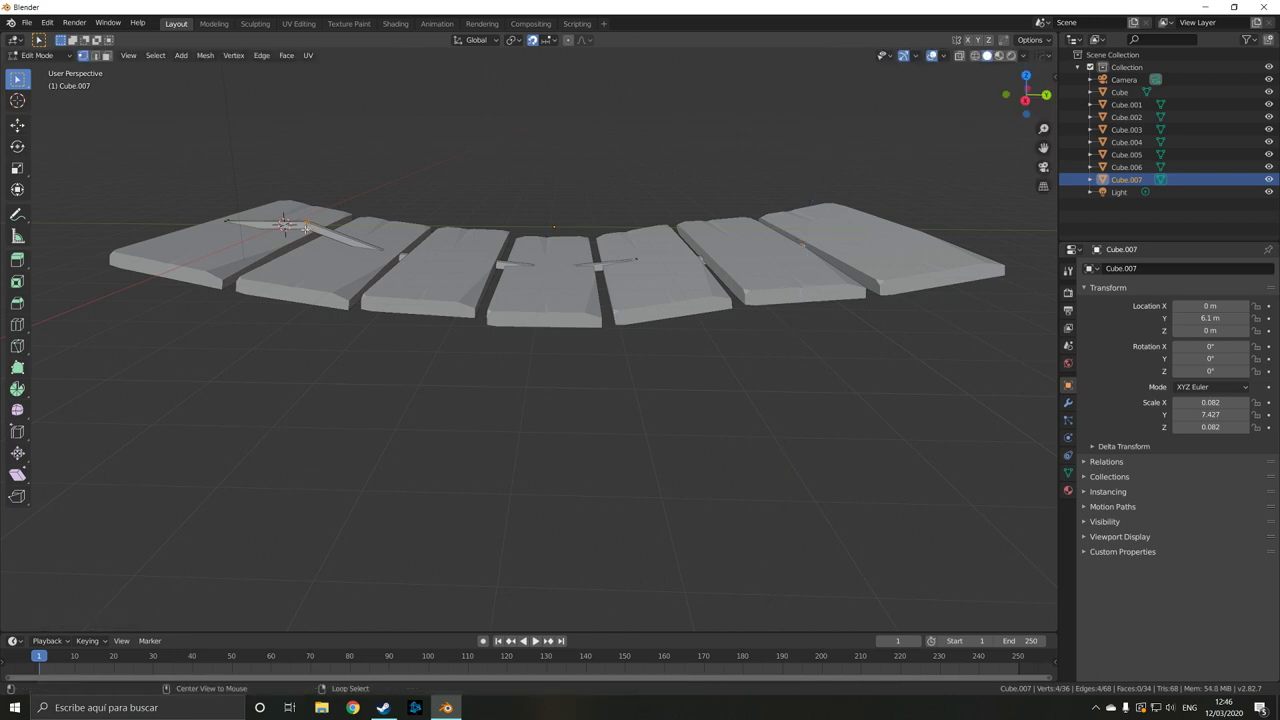
key(g)
key(z)
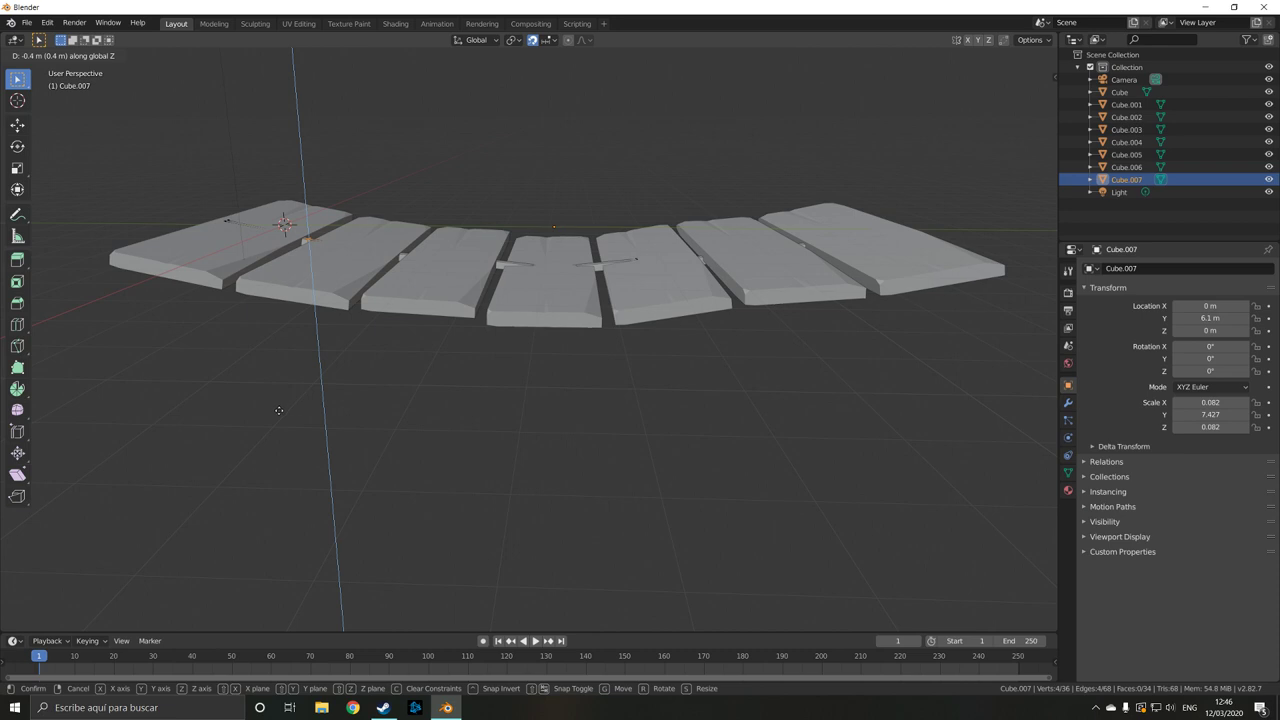
click(275, 418)
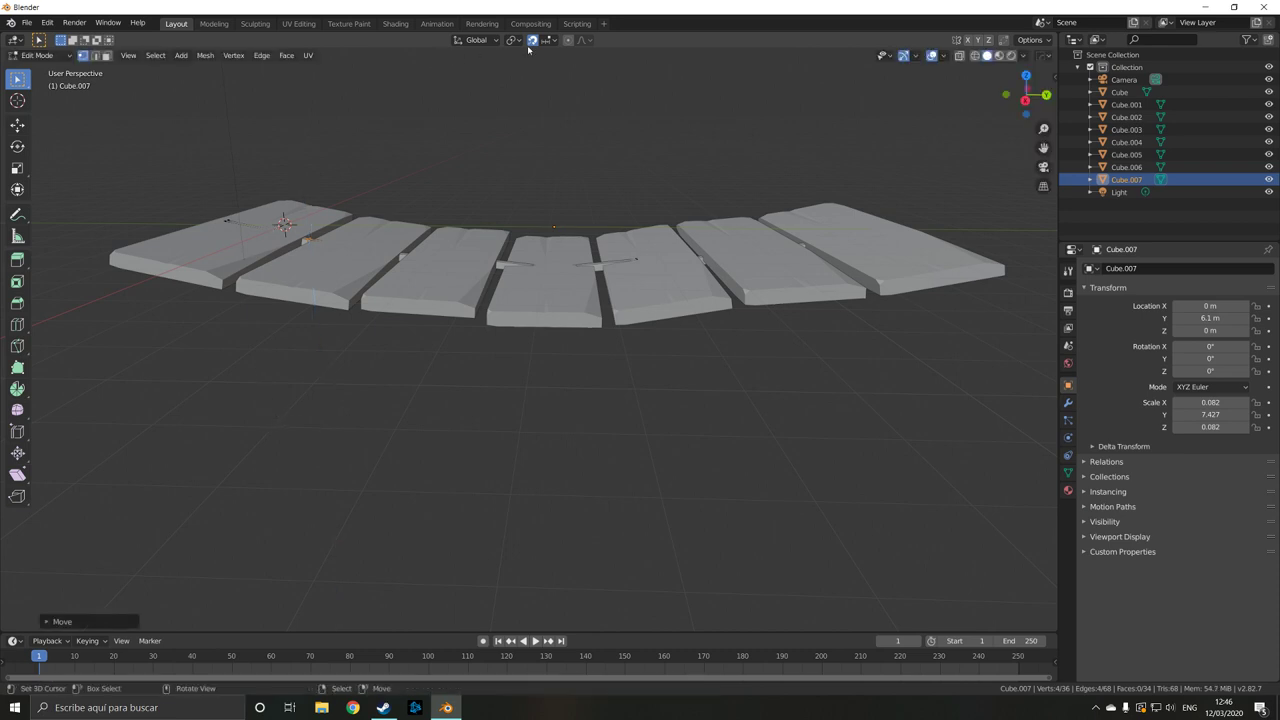
Give the rail end vertices a small vertical adjustment after cancelling a first attempt
key(g)
key(z)
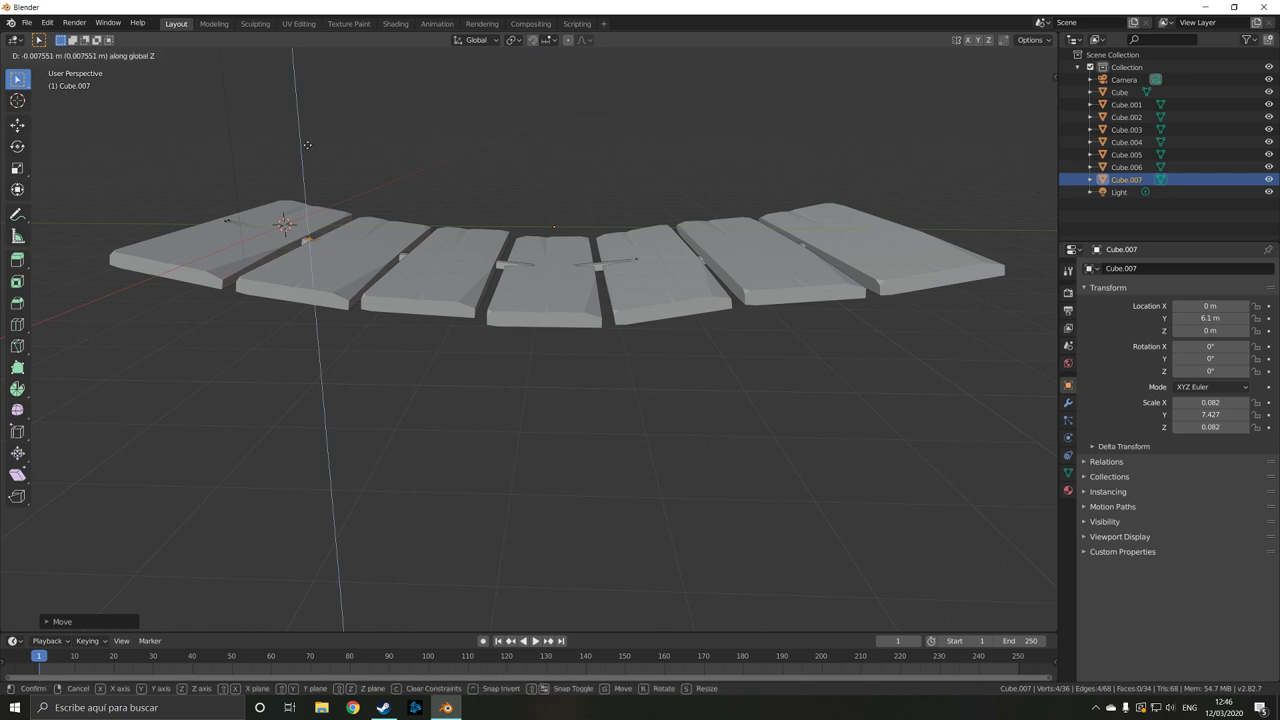
right_click(307, 145)
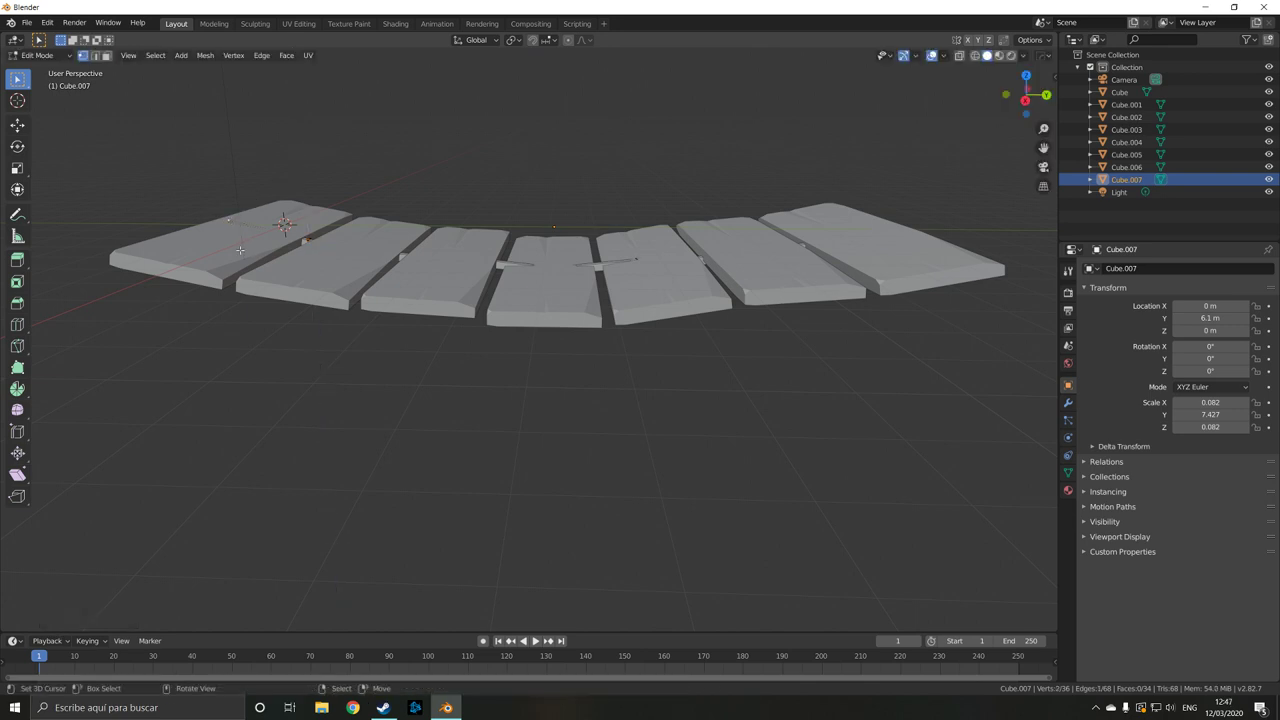
key(g)
key(z)
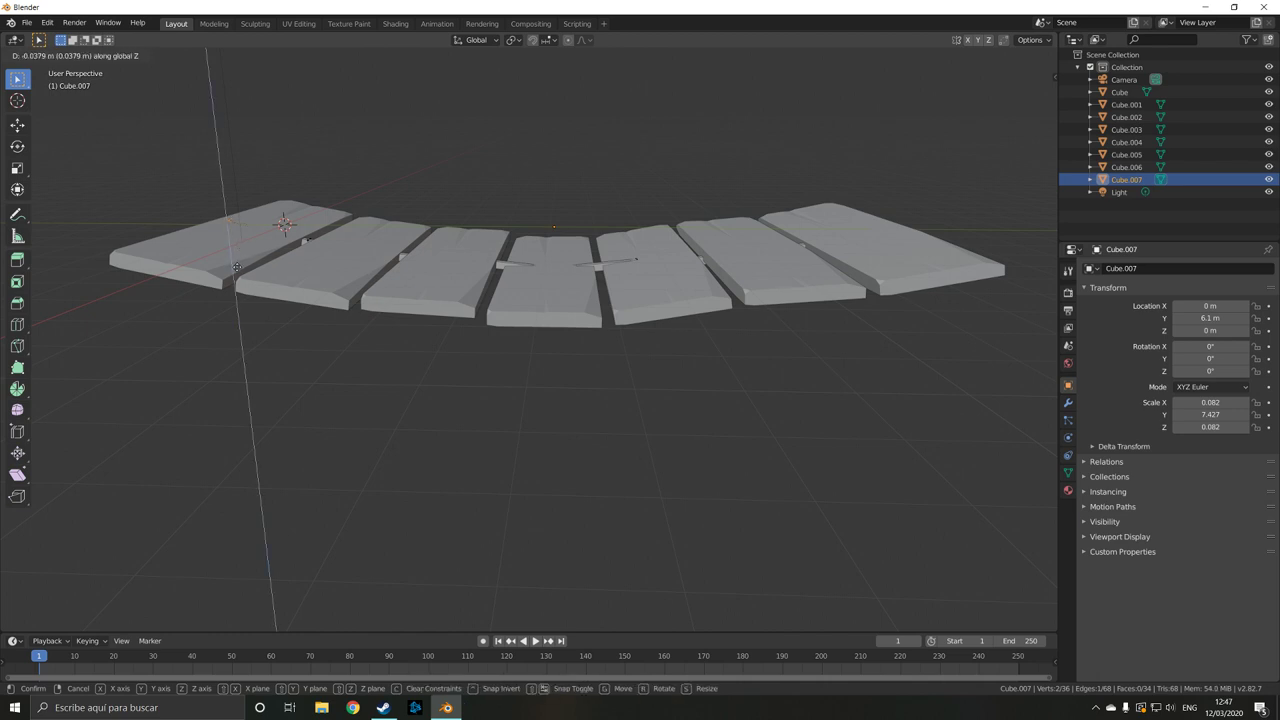
click(237, 268)
scroll(527, 289, up, 4)
Select the curved rod's edge loop using the see-through wireframe view
scroll(550, 283, down, 1)
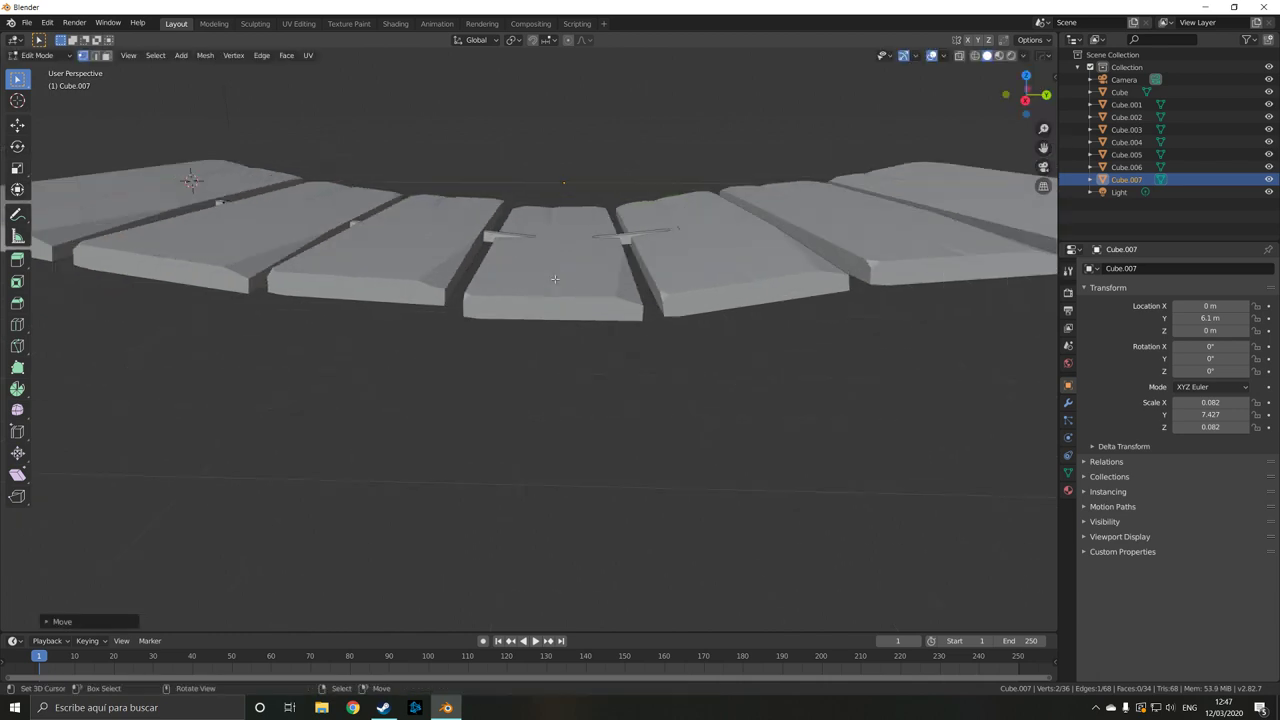
scroll(555, 279, down, 1)
key(z)
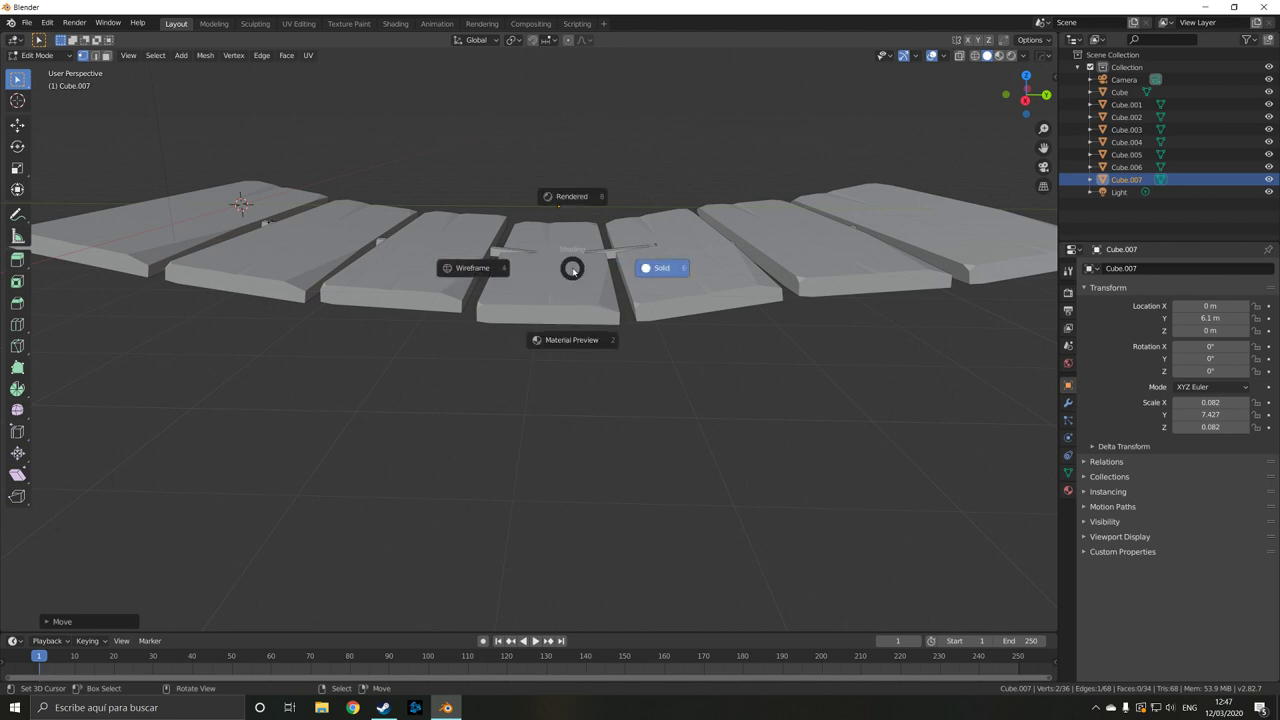
click(498, 260)
alt+click(553, 259)
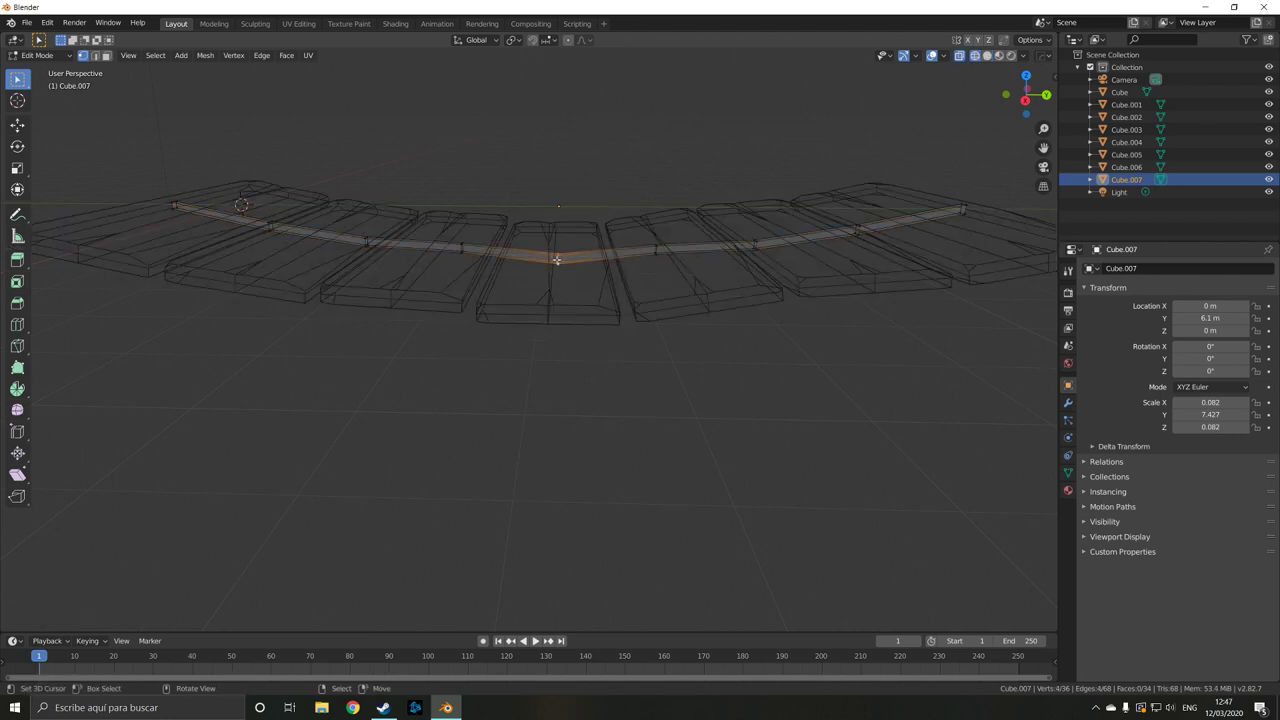
key(z)
click(649, 258)
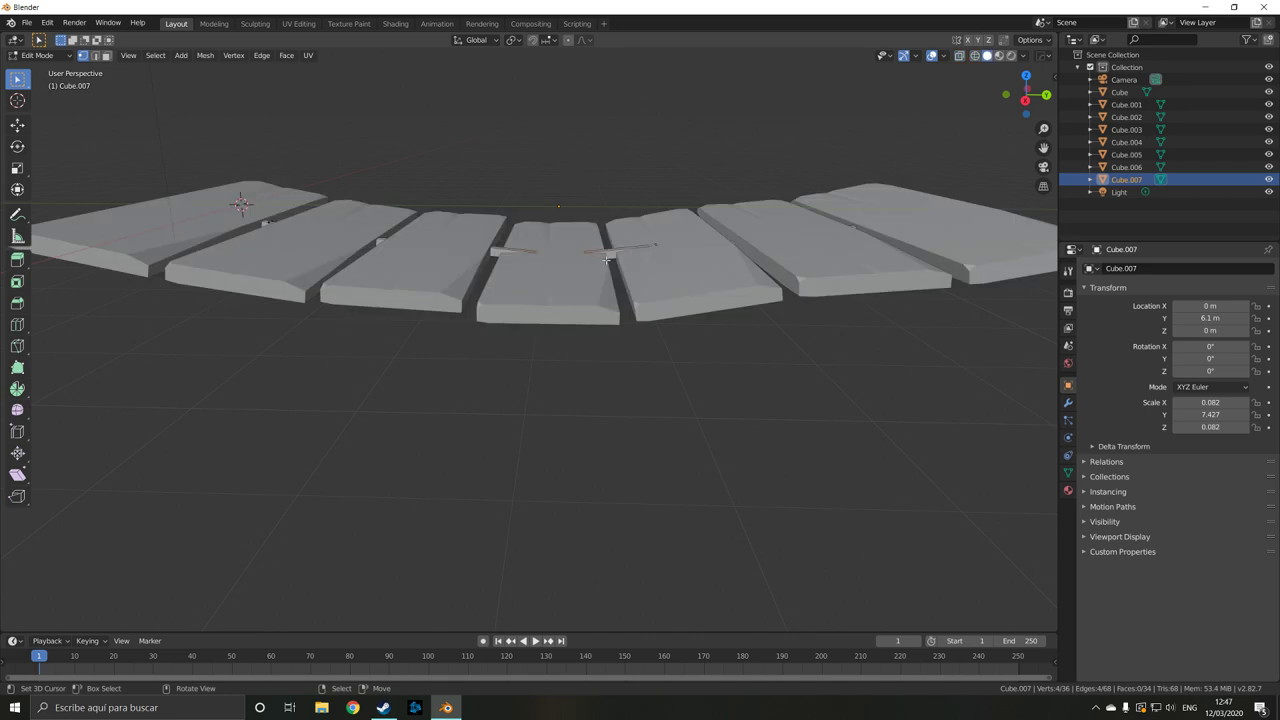
Select a stretch of rod vertices and sink them about 0.125 m into the plank tops
key(z)
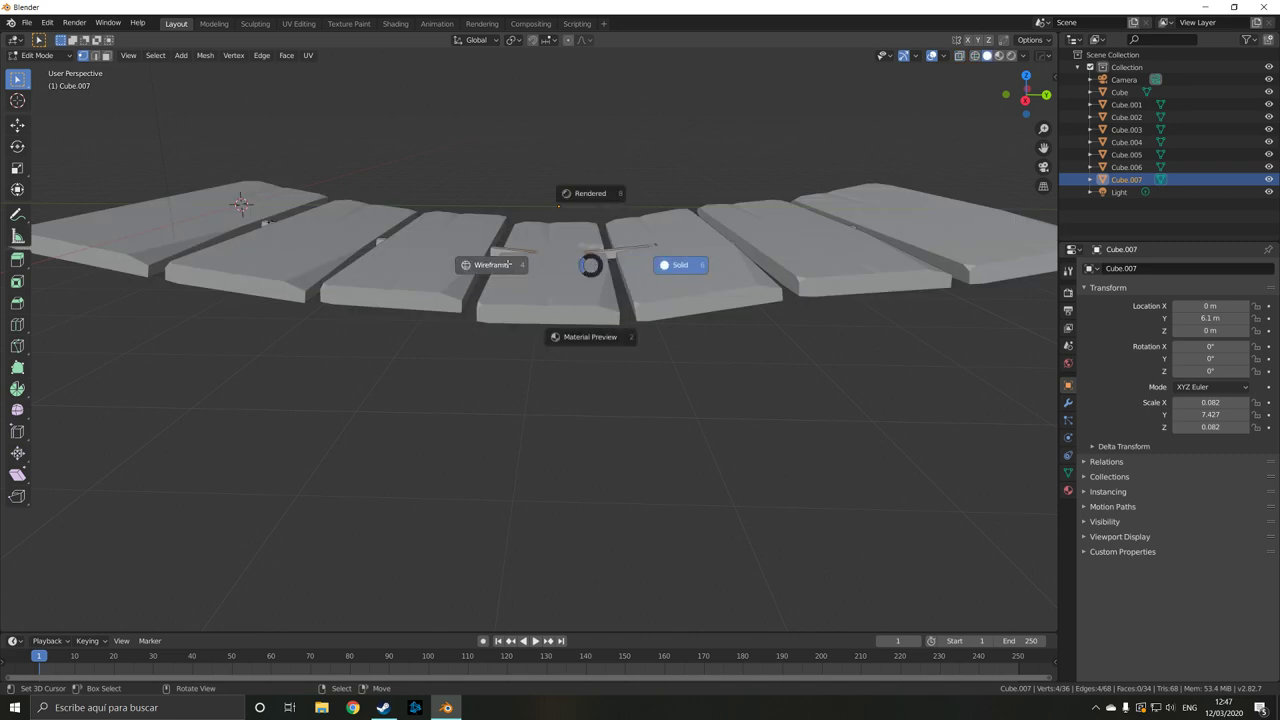
click(469, 255)
click(461, 245)
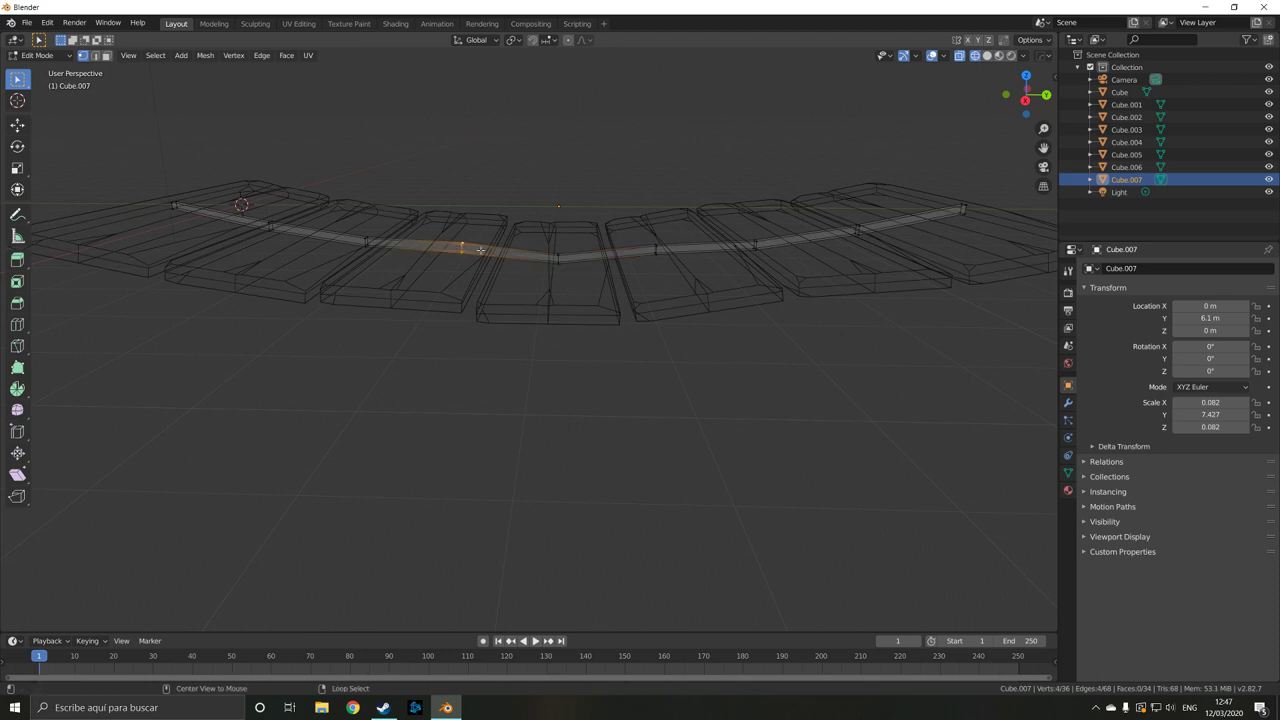
ctrl+click(647, 252)
key(z)
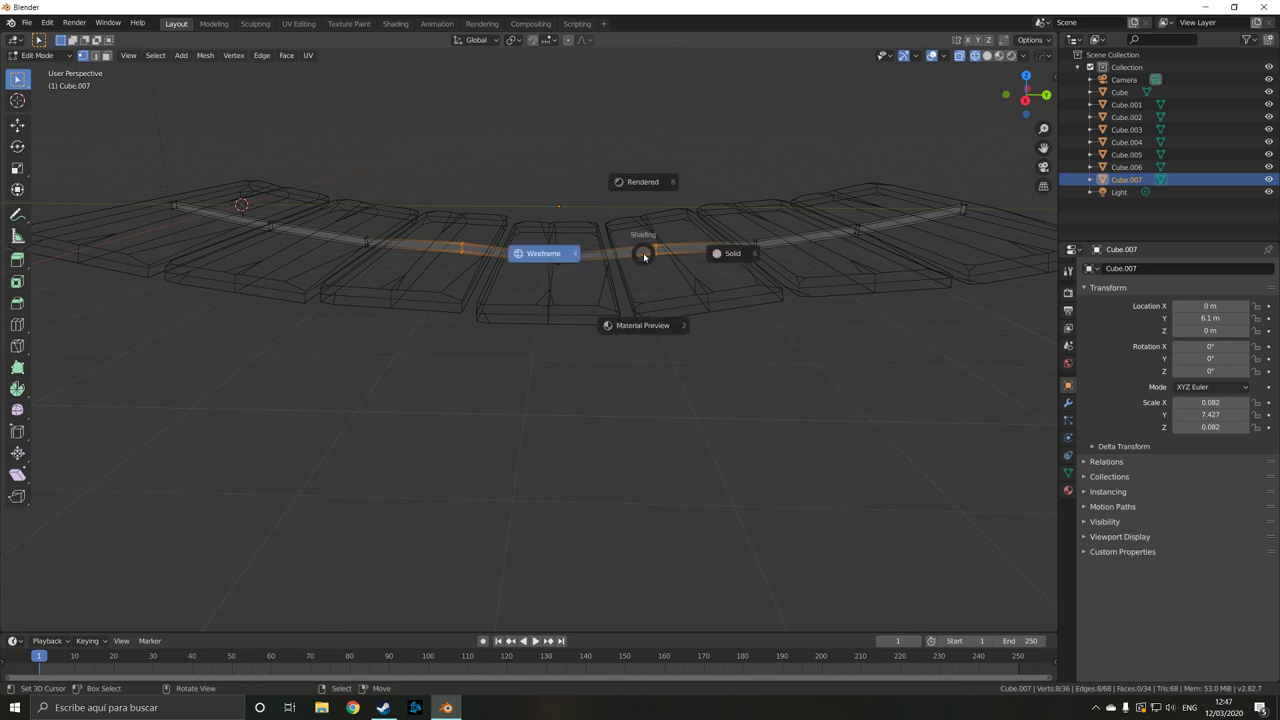
click(718, 251)
key(g)
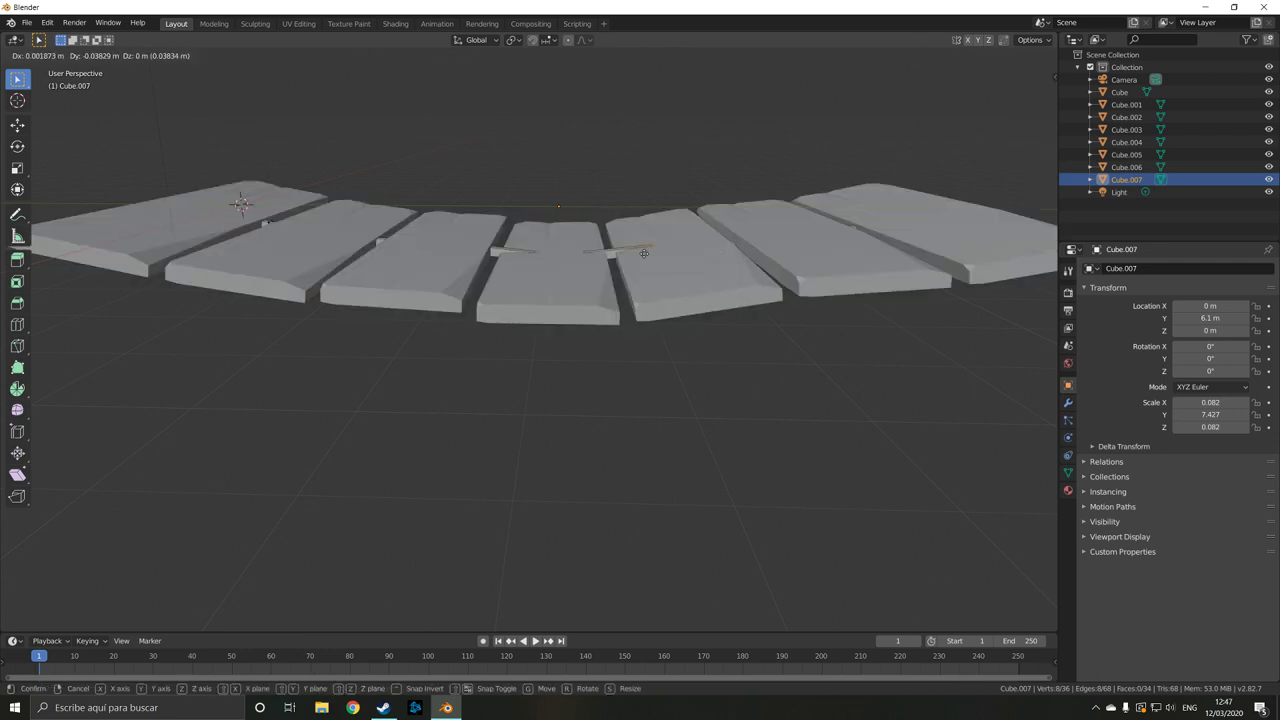
key(z)
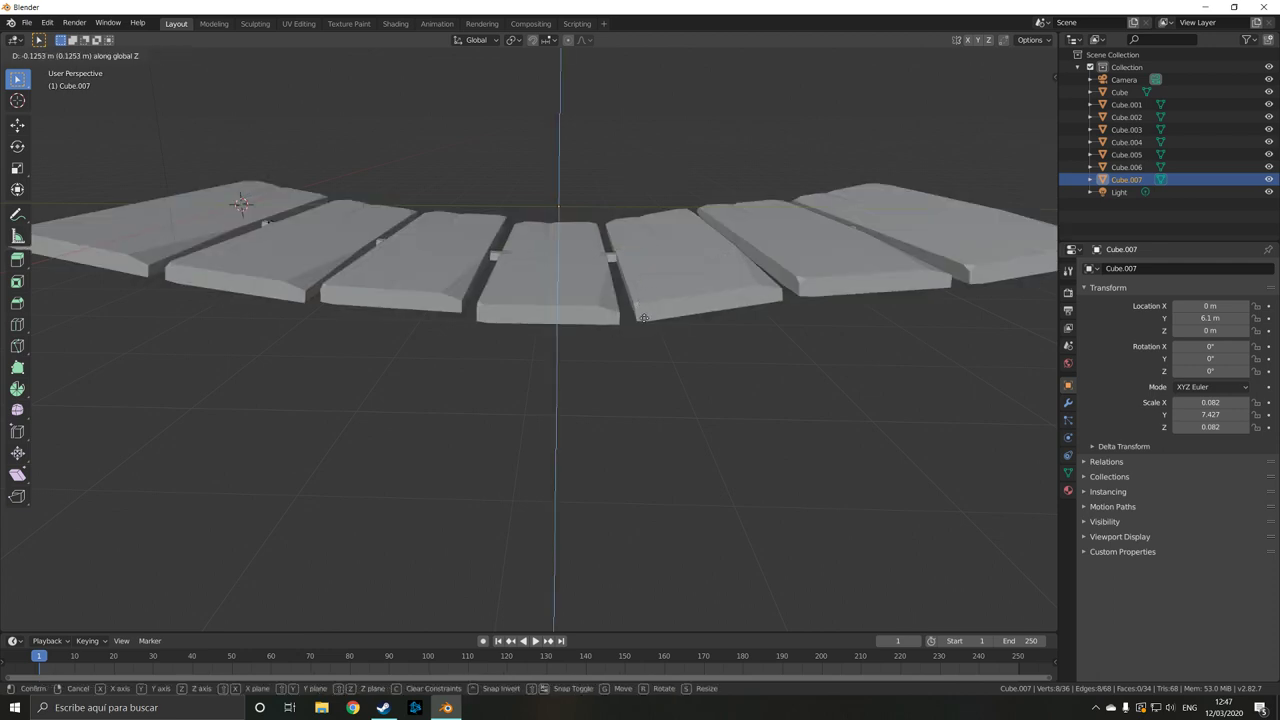
click(645, 328)
mouse_move(606, 334)
middle_down()
mouse_move(506, 363)
mouse_move(556, 346)
middle_up()
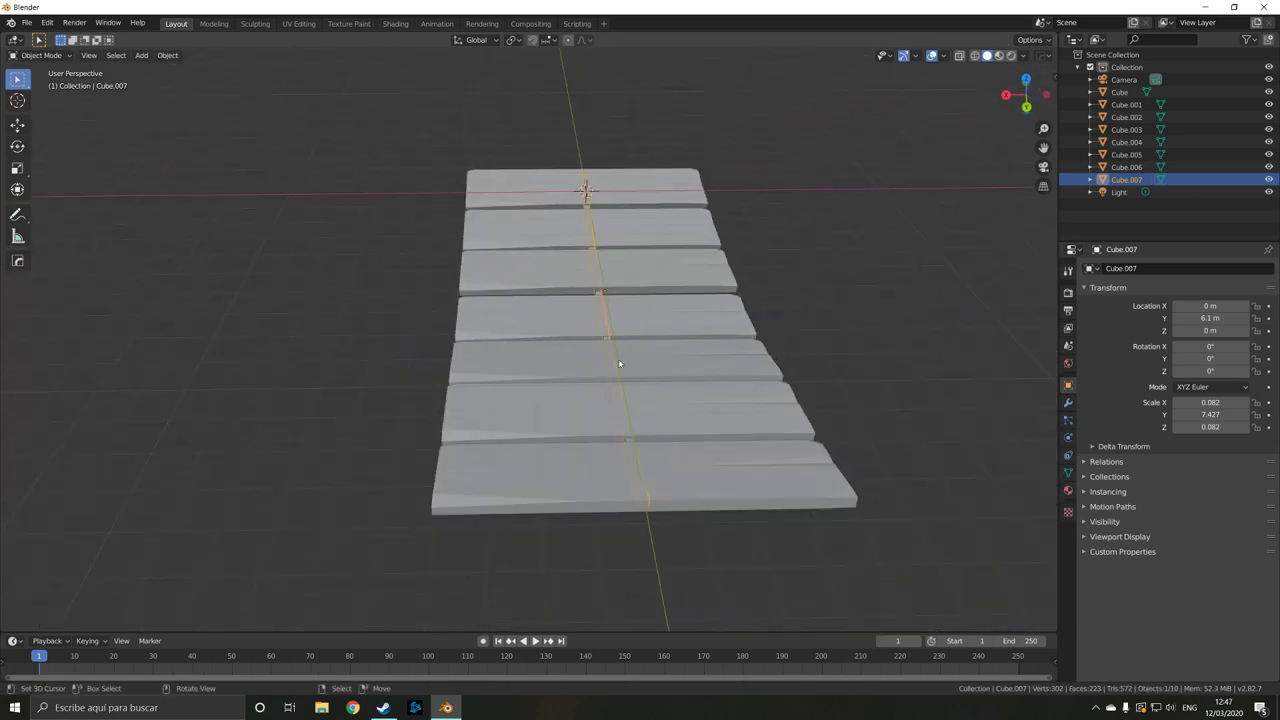
Slide the rod along X to one end of the planks
key(Tab)
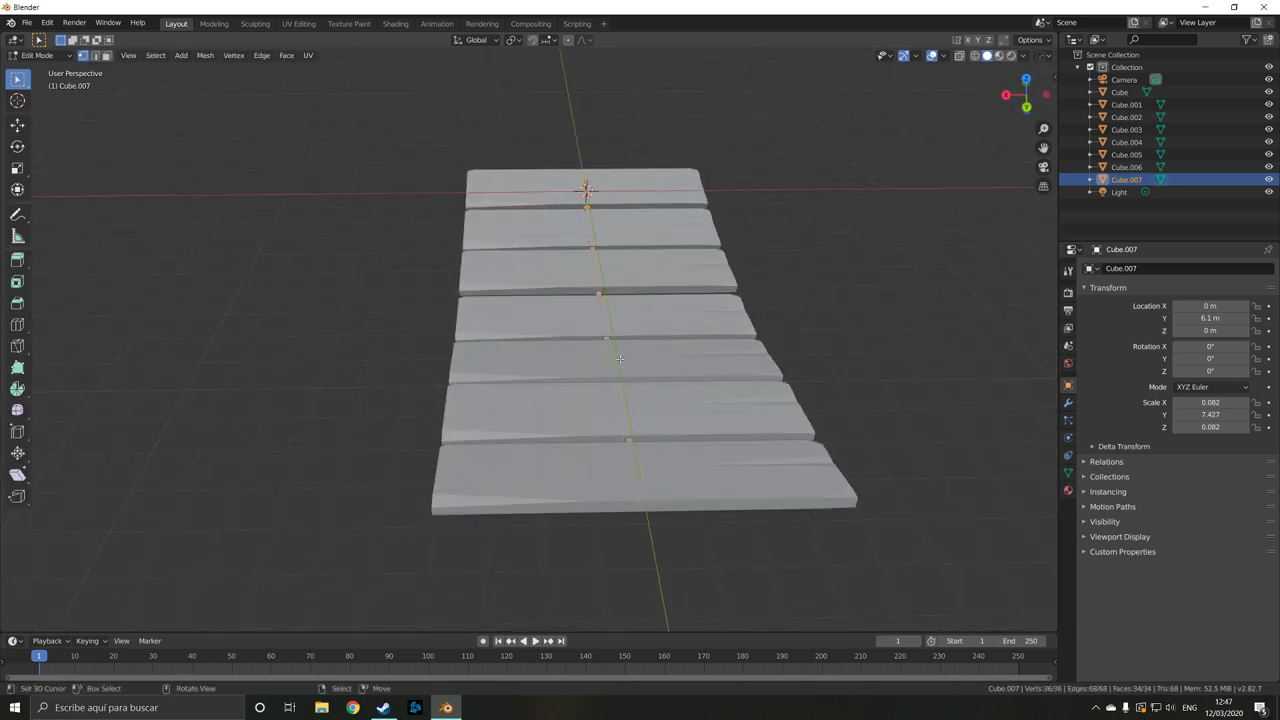
key(g)
key(x)
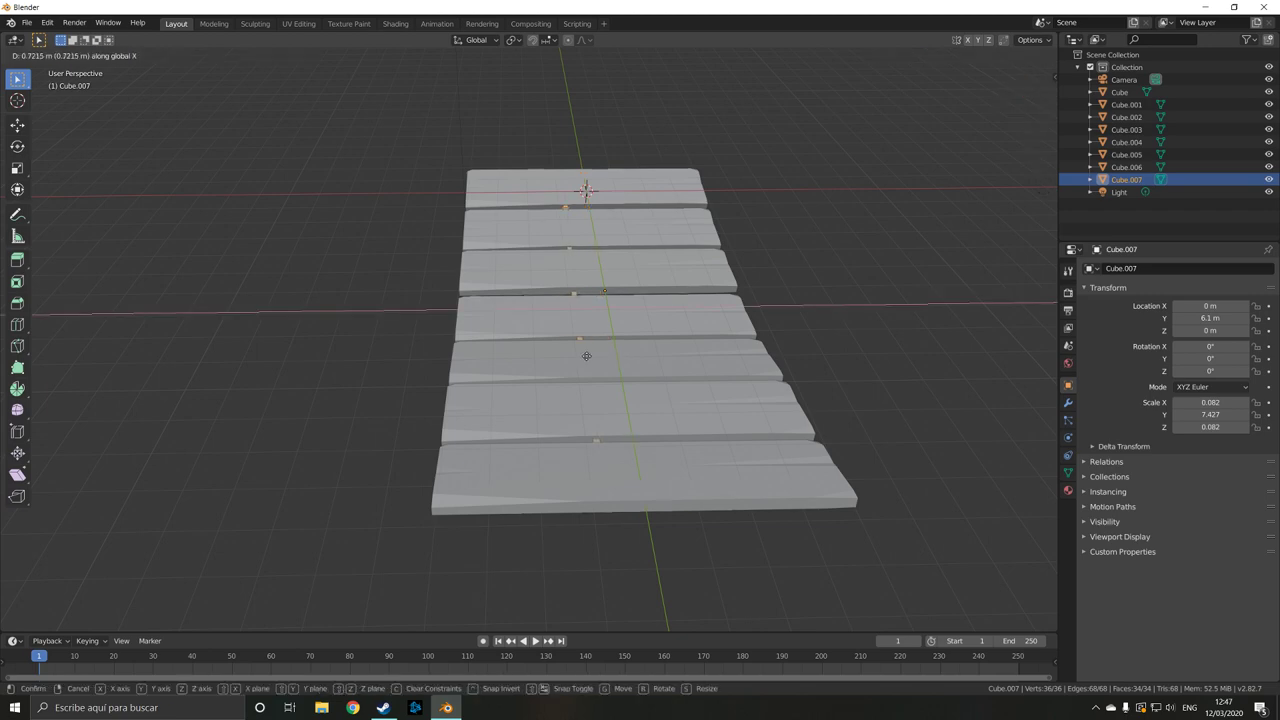
click(491, 350)
Duplicate the rod along X to the opposite plank ends
key(shift+d)
key(x)
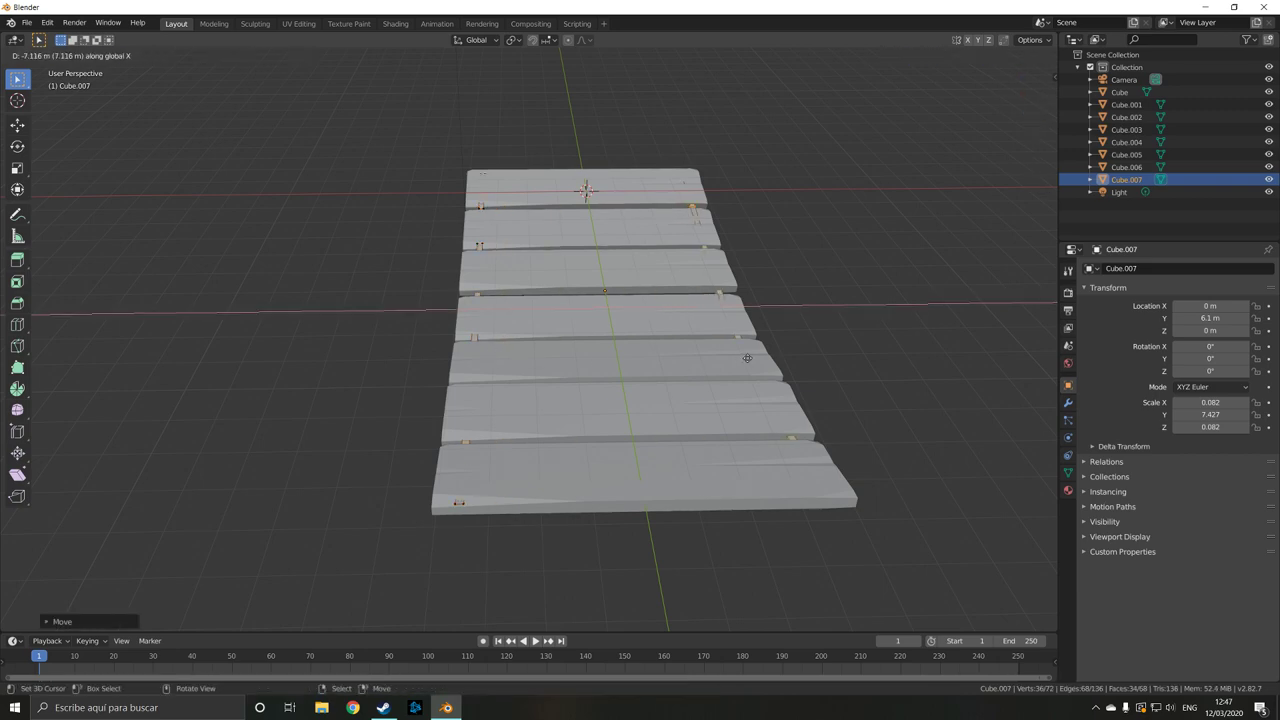
click(747, 357)
Nudge a stray vertex near a board corner vertically, then inspect the deck from a low side view
middle_drag(748, 359, 855, 468)
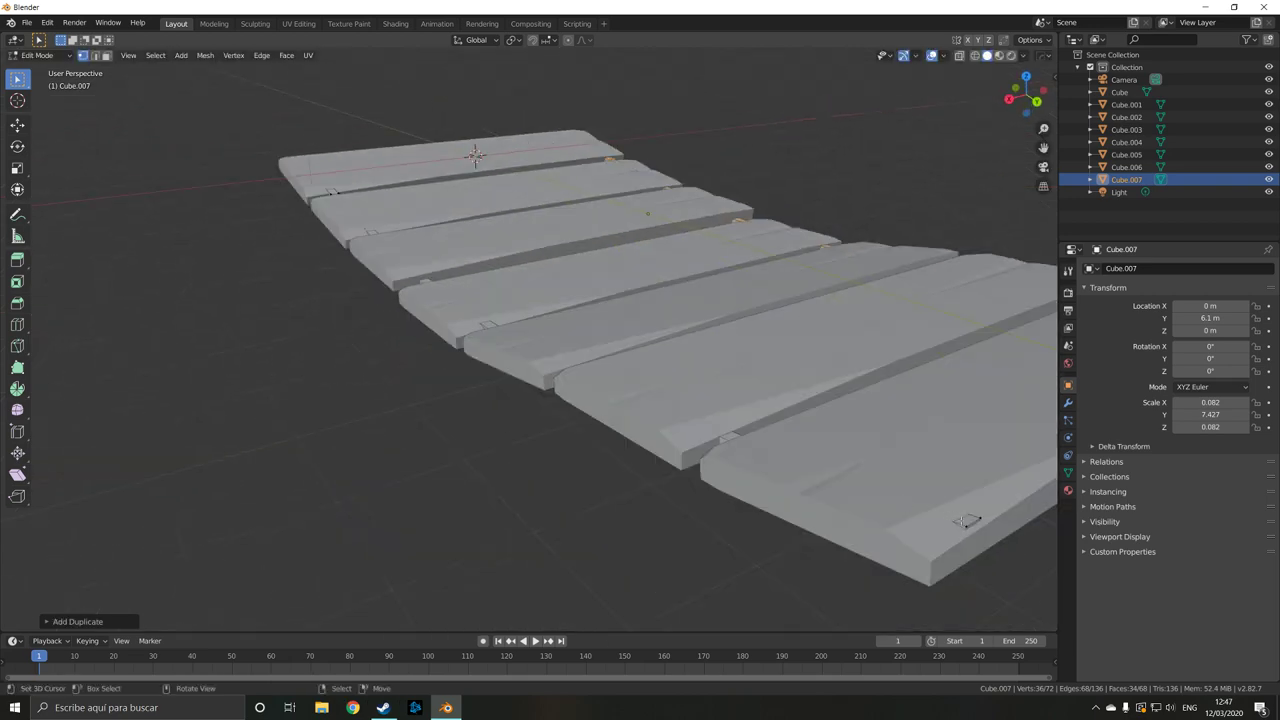
click(978, 522)
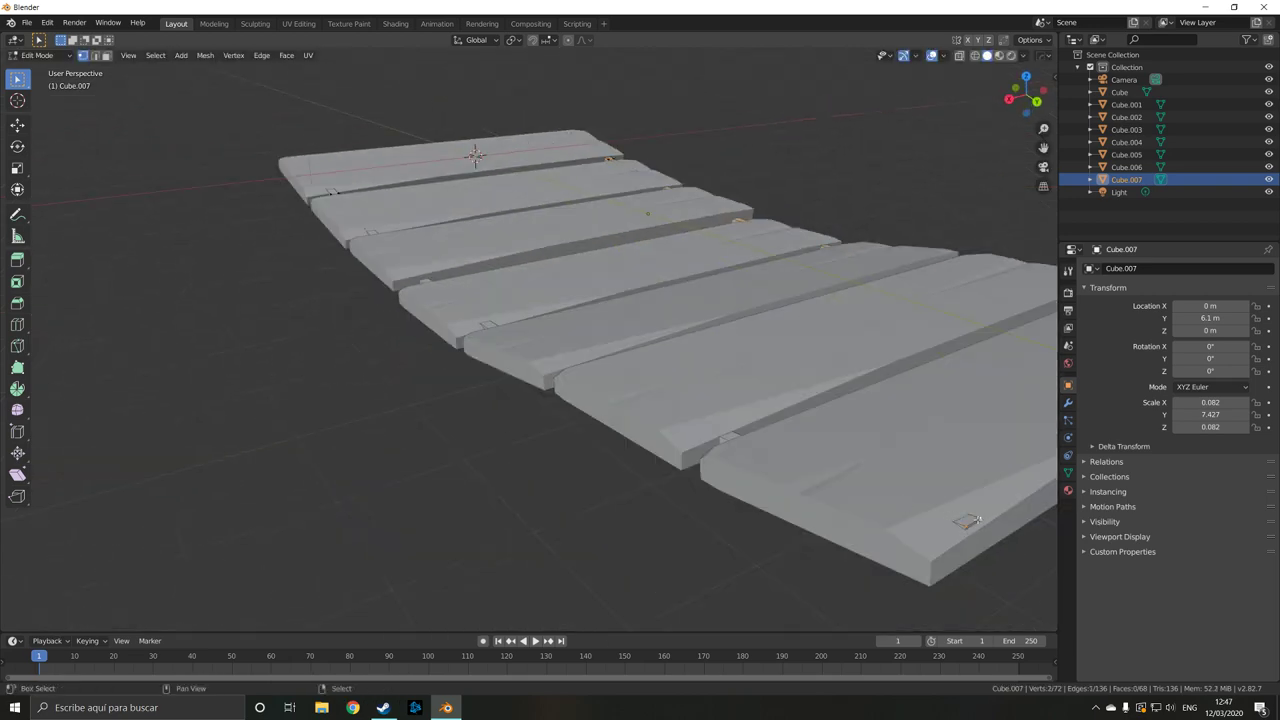
key(g)
key(z)
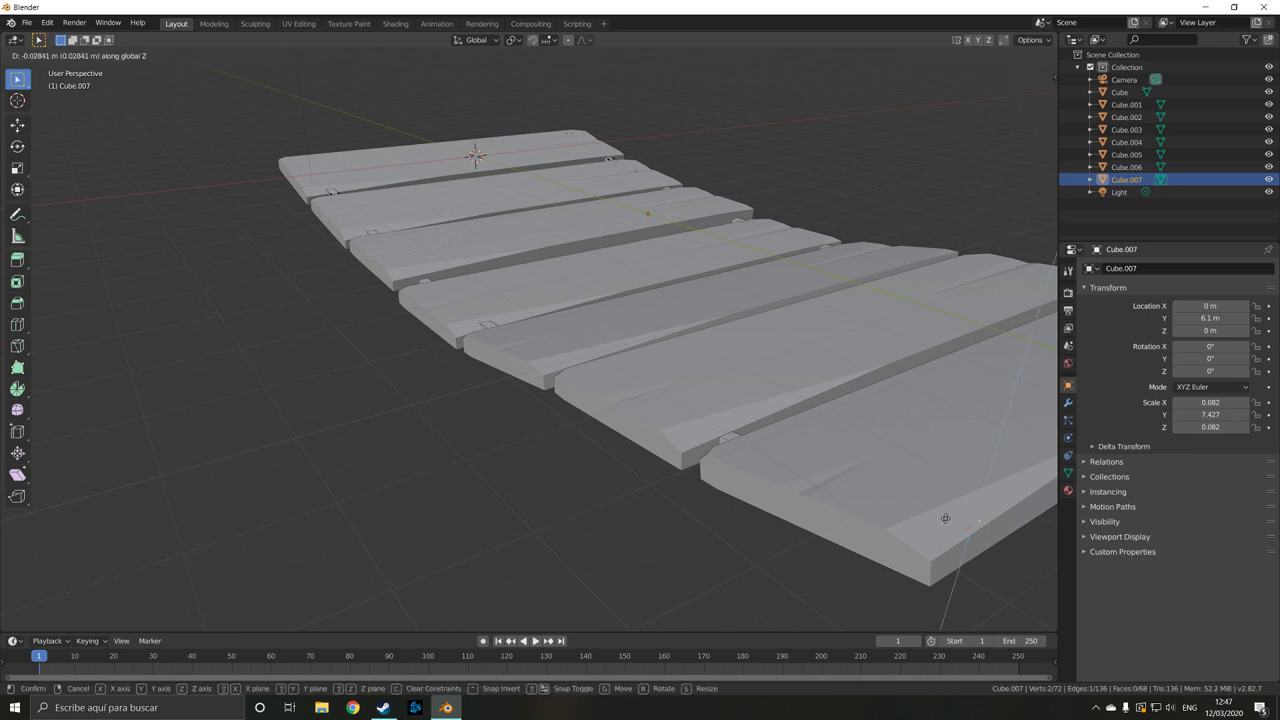
click(947, 532)
mouse_move(614, 457)
middle_down()
mouse_move(708, 468)
mouse_move(292, 420)
mouse_move(360, 414)
mouse_move(385, 420)
mouse_move(300, 418)
middle_up()
scroll(351, 418, down, 3)
scroll(385, 420, down, 2)
scroll(360, 415, up, 5)
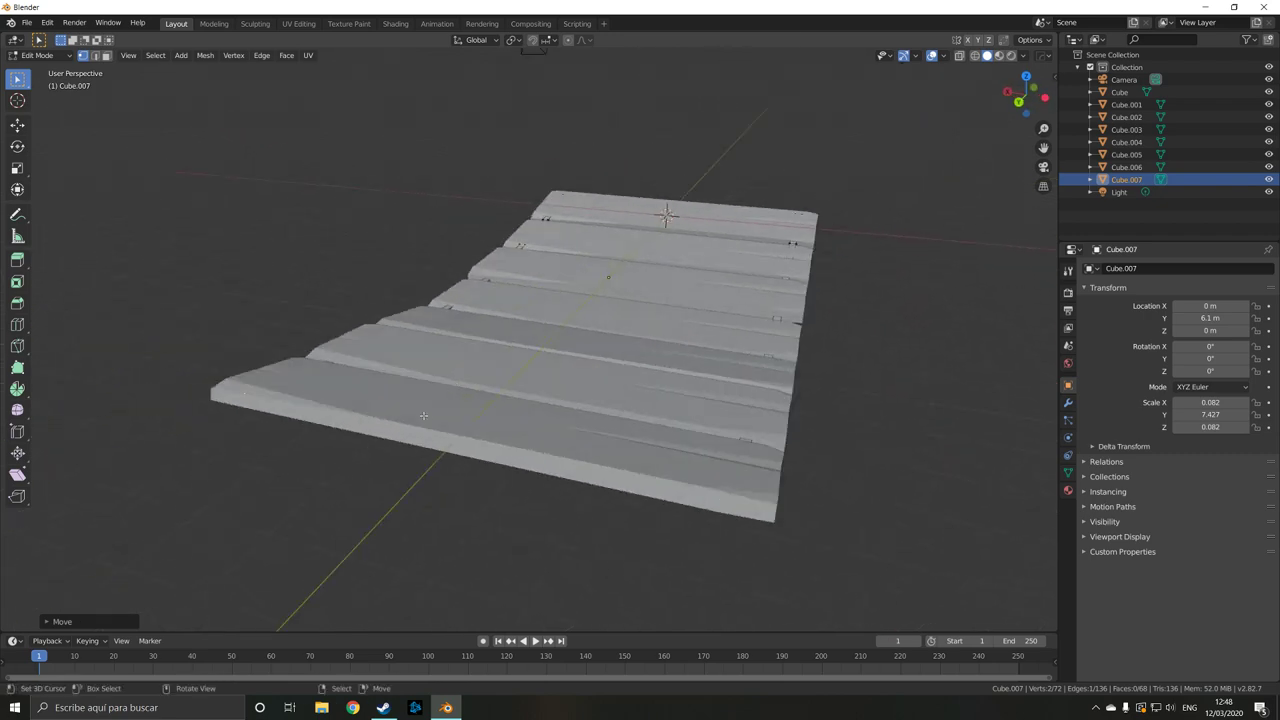
scroll(216, 421, up, 2)
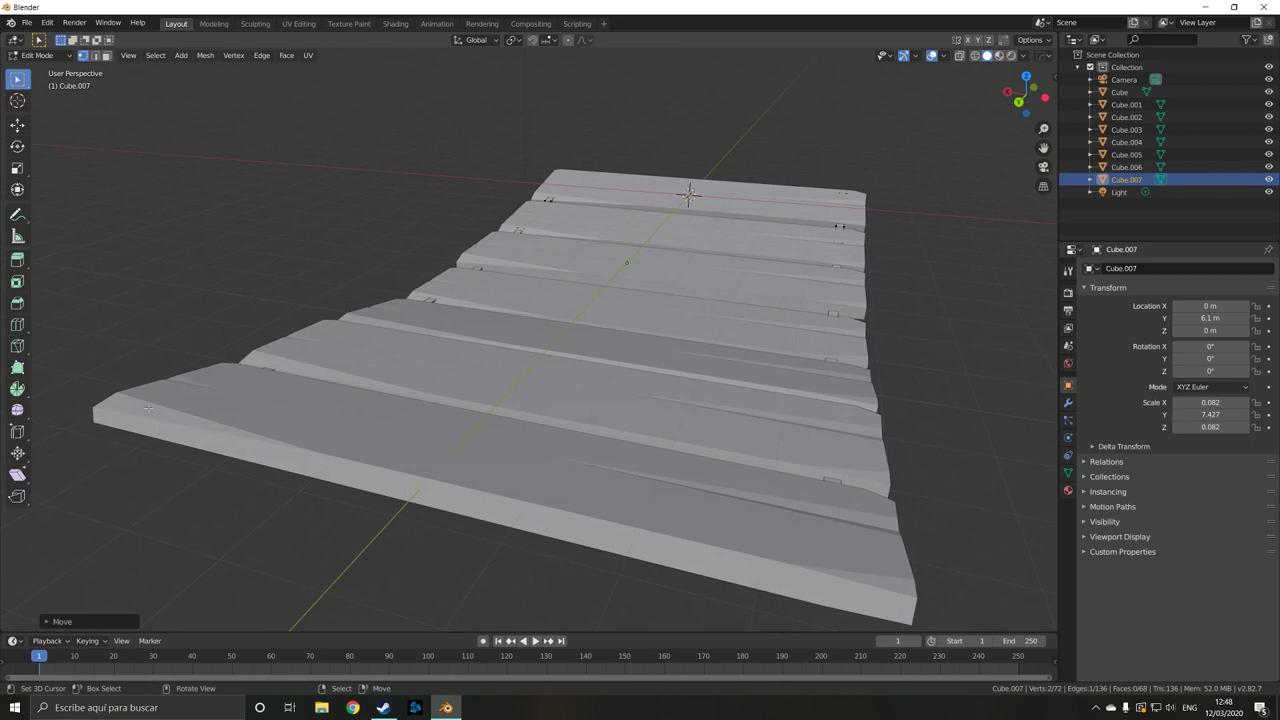
scroll(285, 423, down, 4)
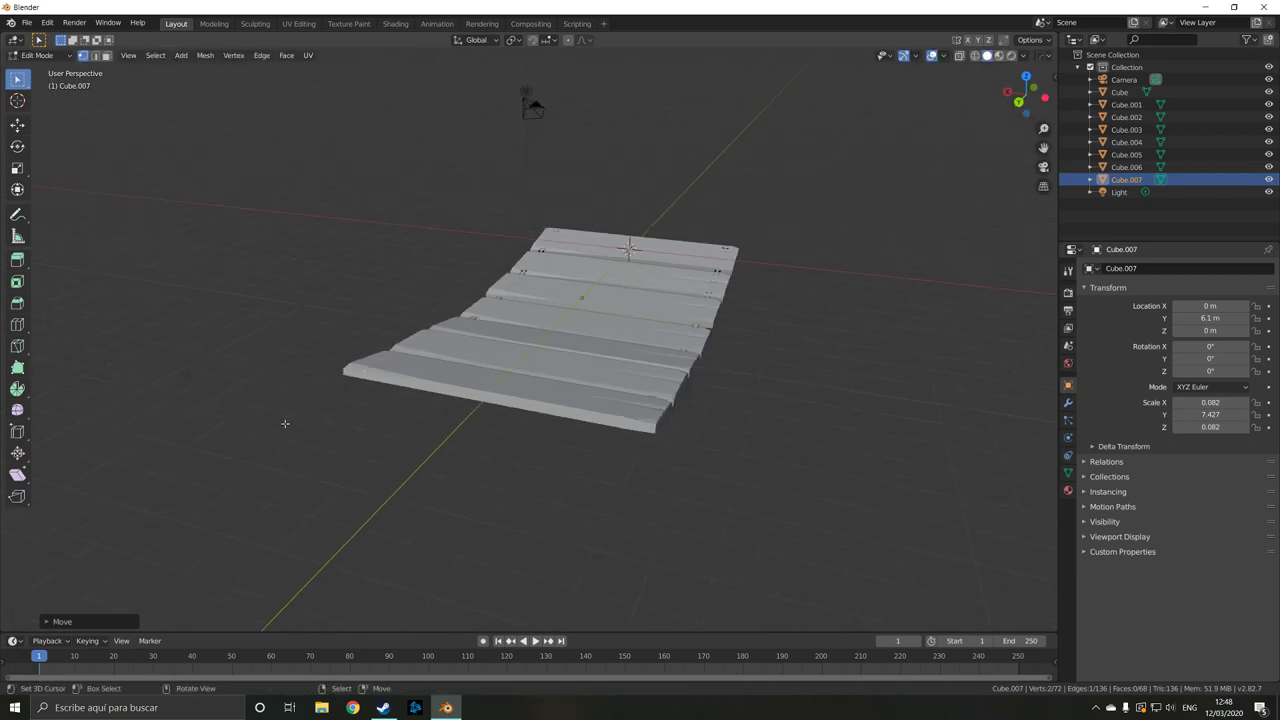
mouse_move(285, 423)
middle_down()
mouse_move(214, 423)
mouse_move(300, 420)
mouse_move(272, 372)
middle_up()
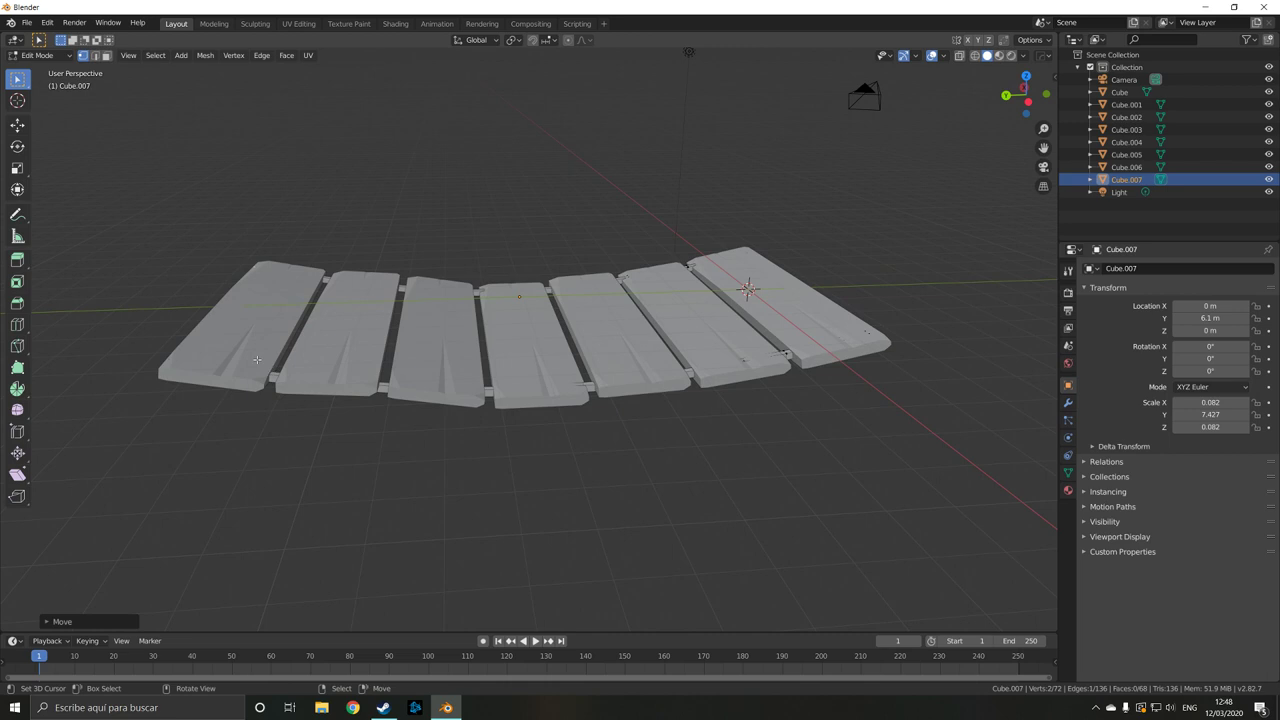
Duplicate the connector object and raise the copy to Z 2.7484 m above the deck
key(Tab)
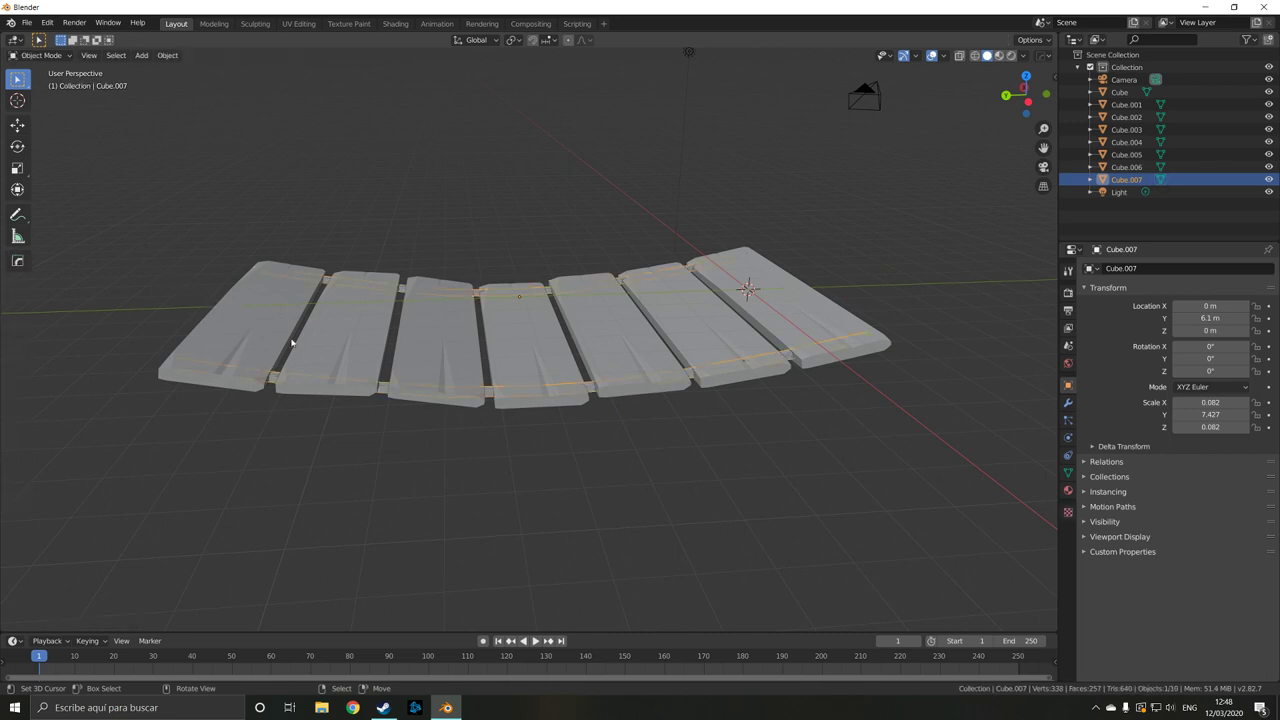
key(shift+d)
key(z)
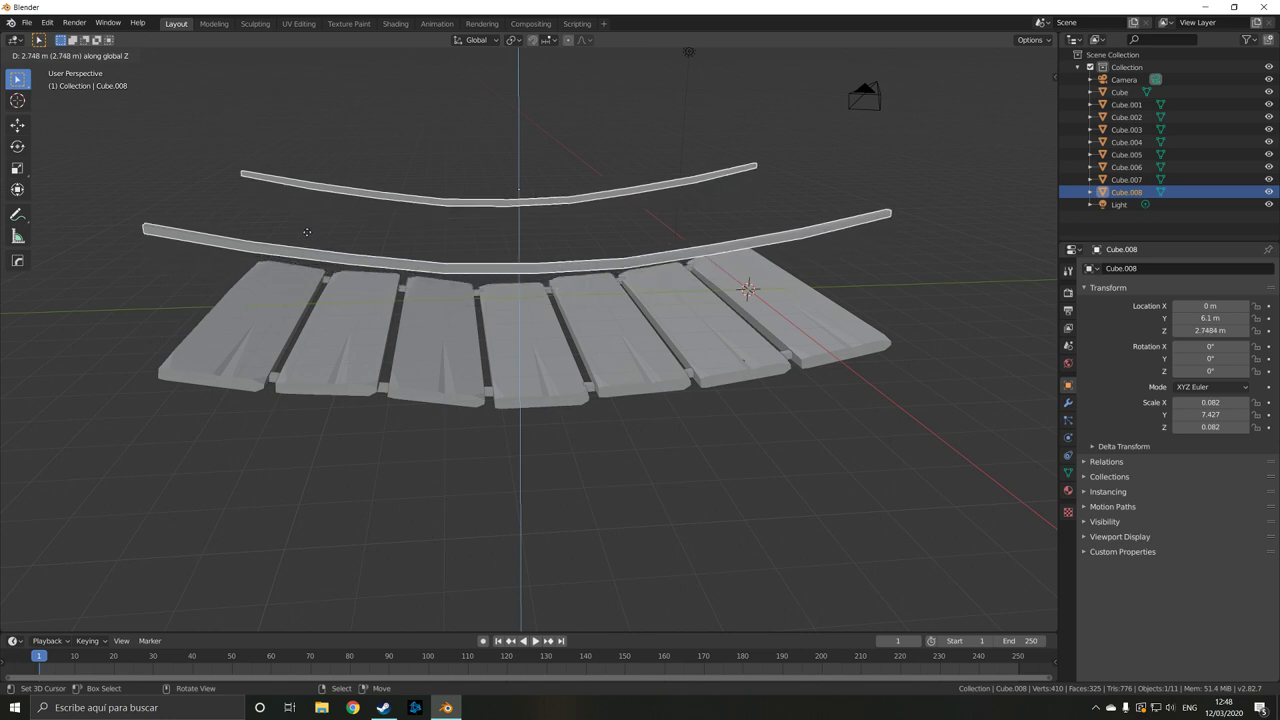
click(307, 232)
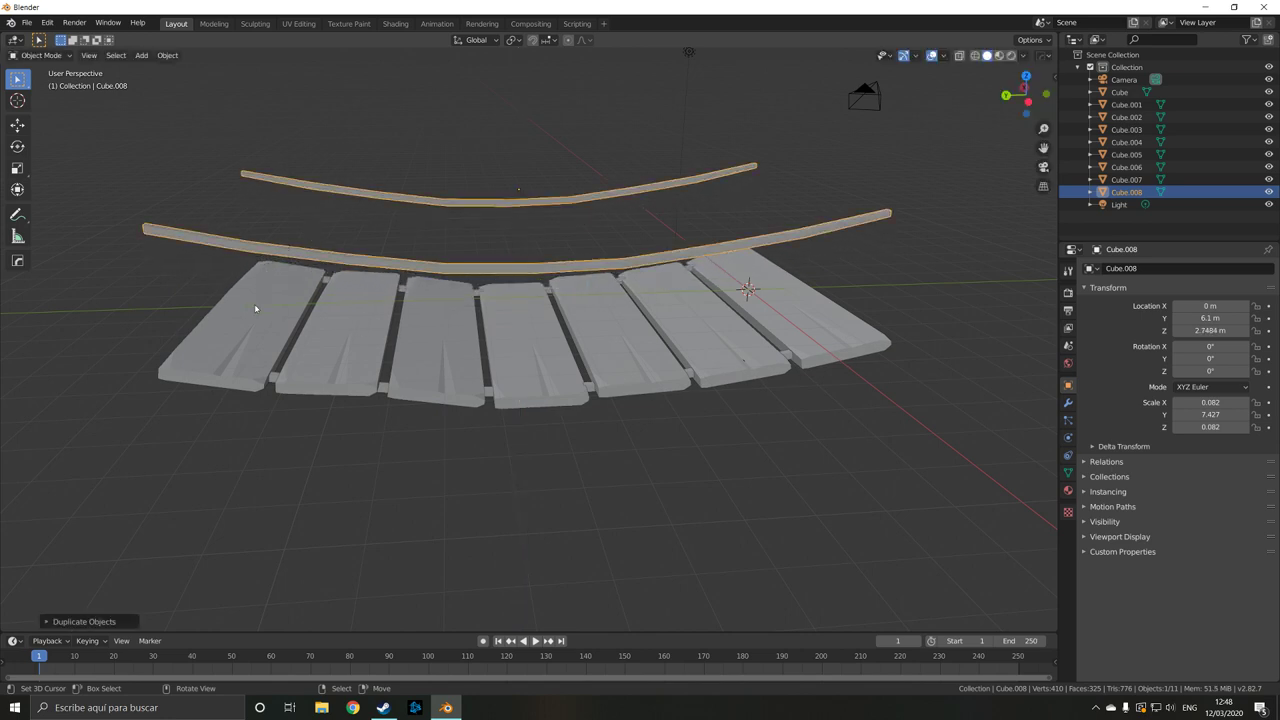
middle_drag(255, 308, 351, 317)
Stretch the raised rails lengthwise to a Y scale of 9.171
key(s)
key(x)
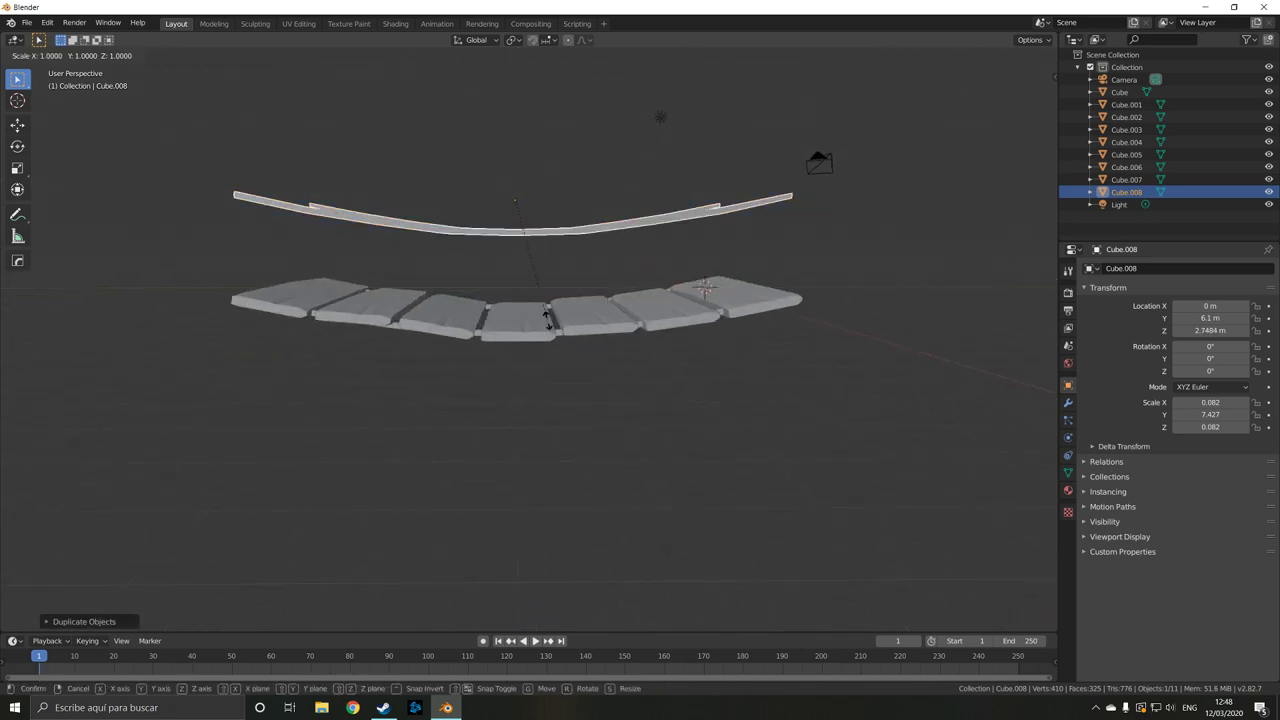
key(y)
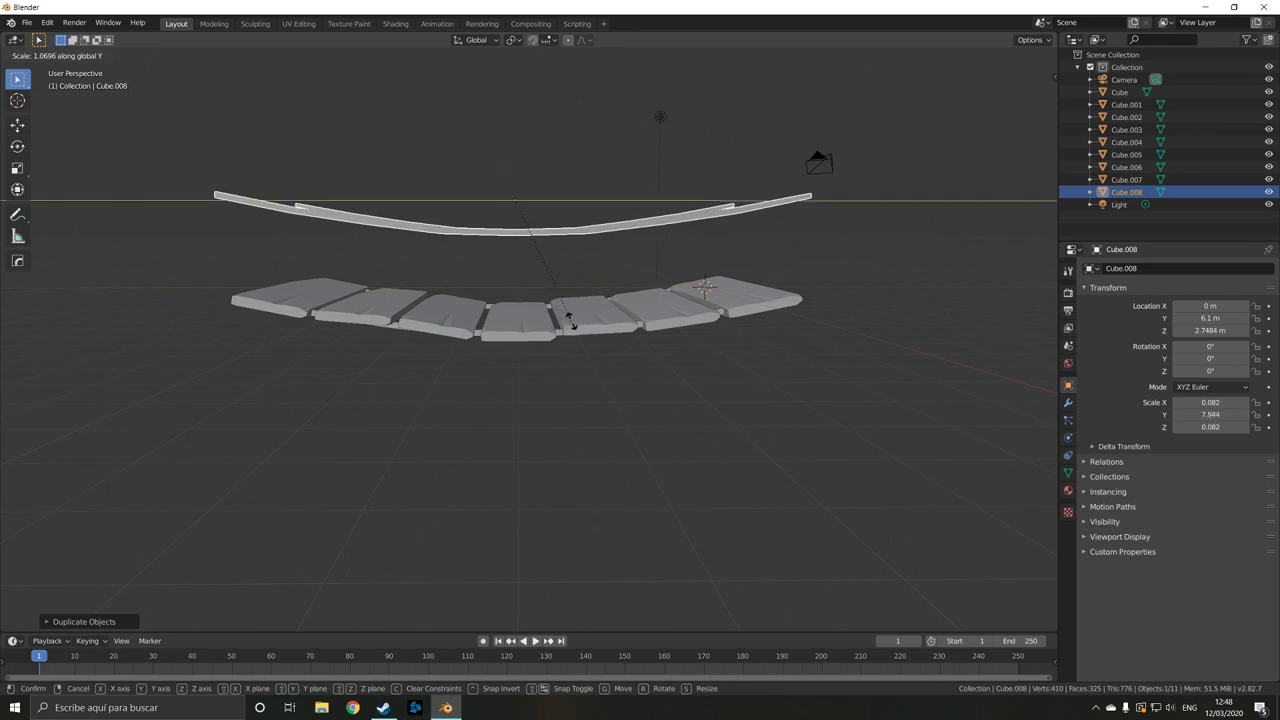
click(605, 326)
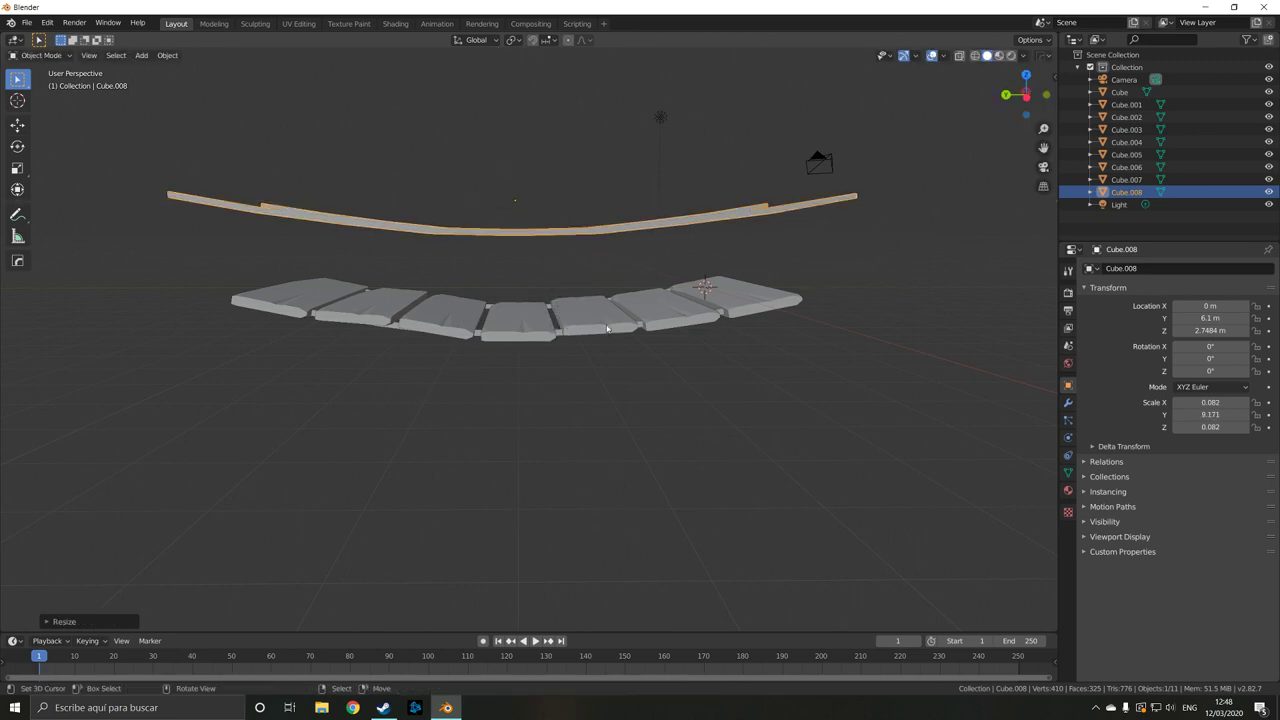
mouse_move(587, 354)
middle_down()
mouse_move(592, 452)
mouse_move(581, 402)
middle_up()
Snap the 3D cursor to a rail end, then bring up the Add menu in Object Mode
key(Tab)
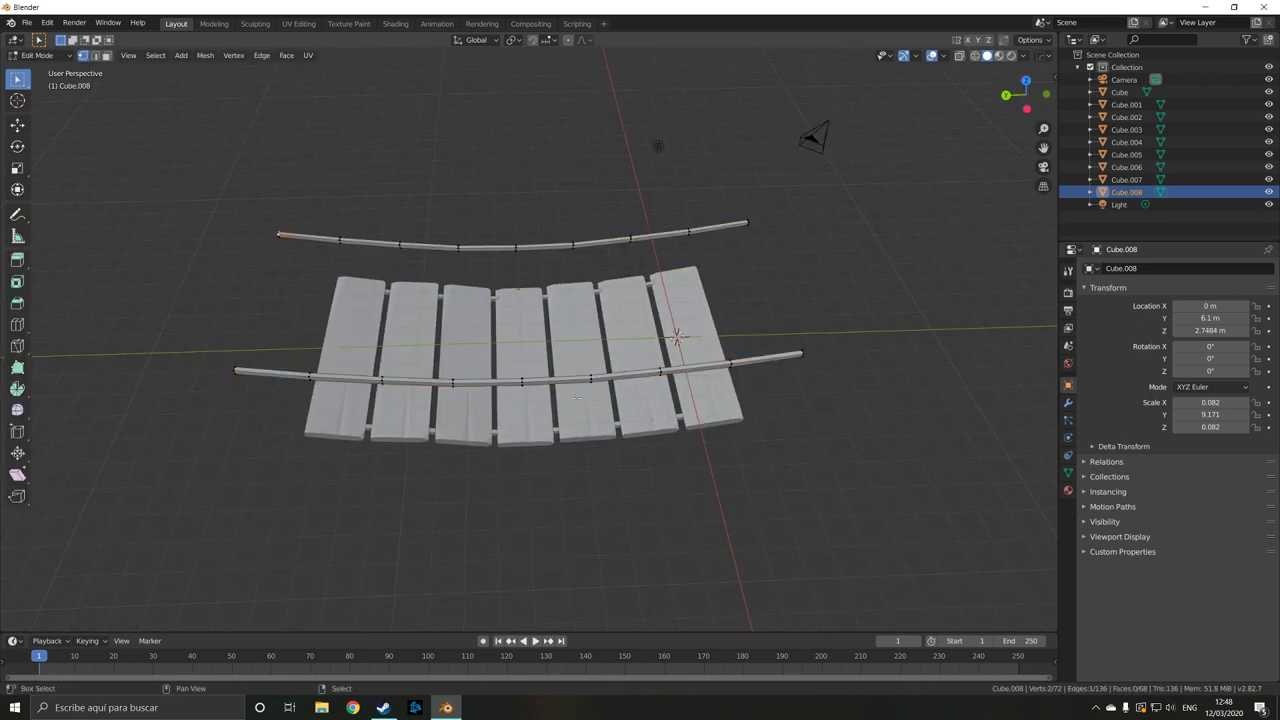
key(shift+s)
click(582, 466)
key(shift+a)
key(Tab)
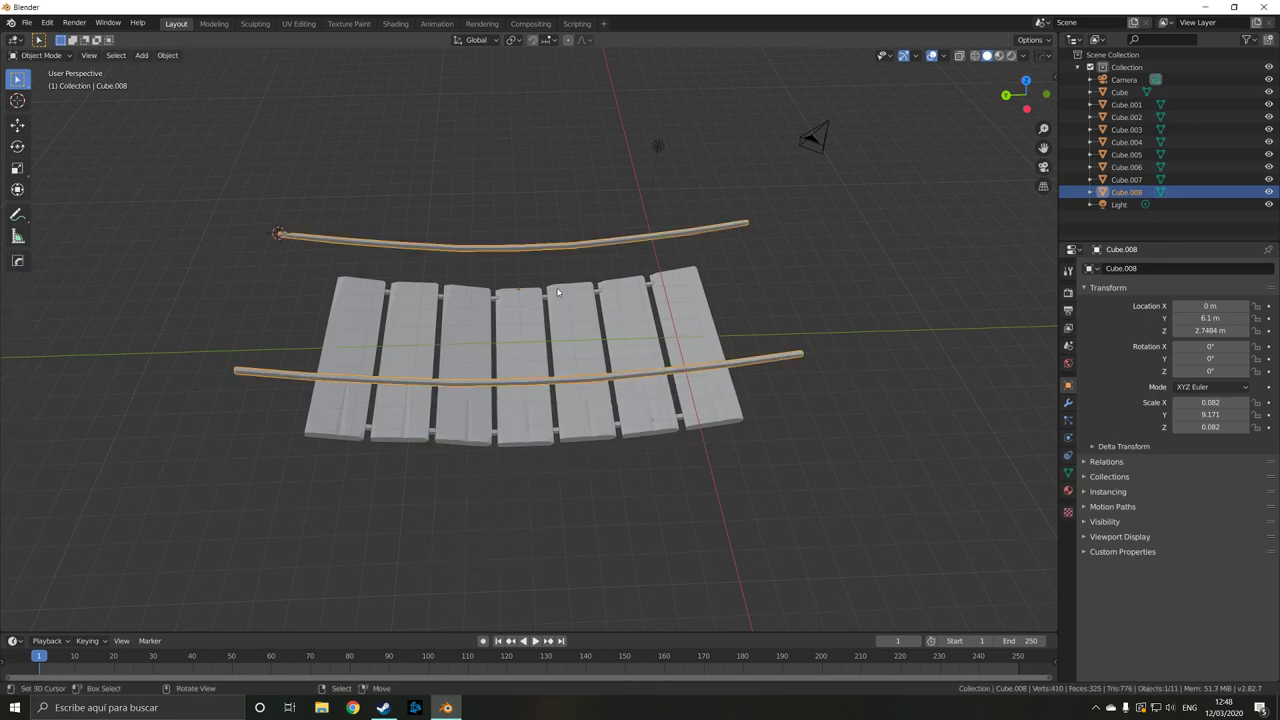
key(shift+a)
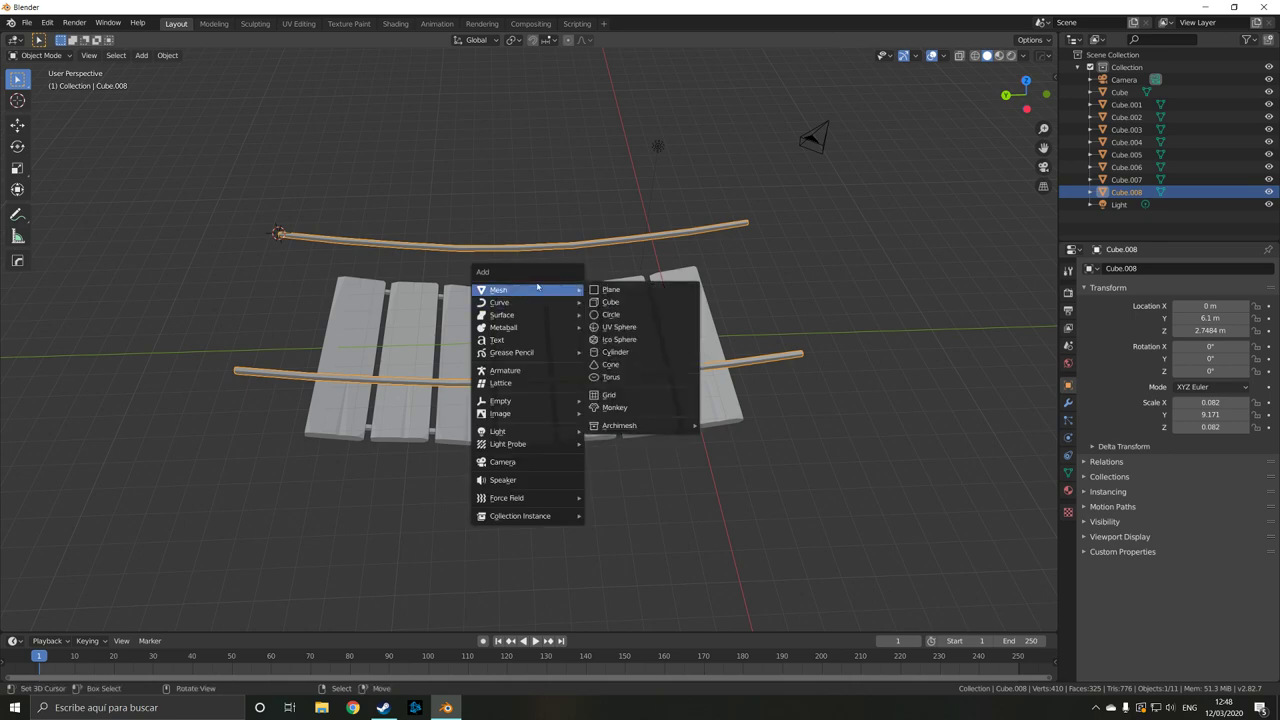
Add a cube at the rail's end and scale it into a tall, thin corner post
click(603, 302)
key(s)
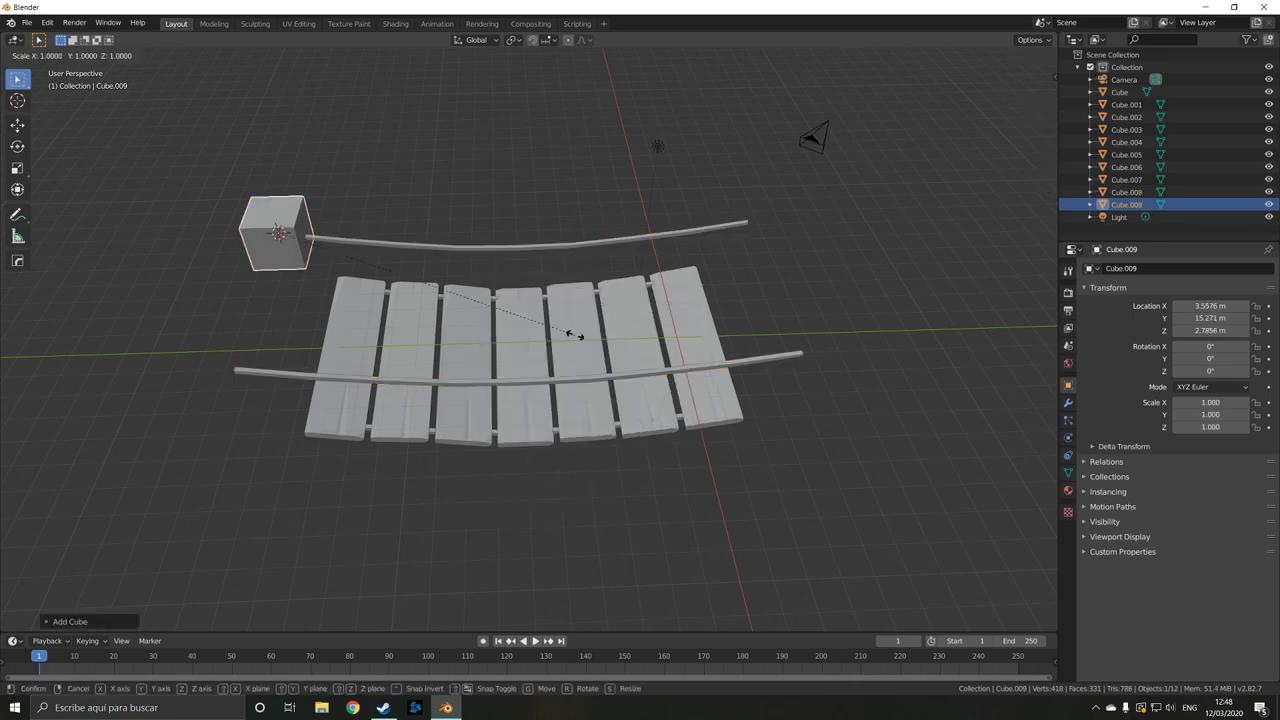
click(345, 271)
key(s)
key(z)
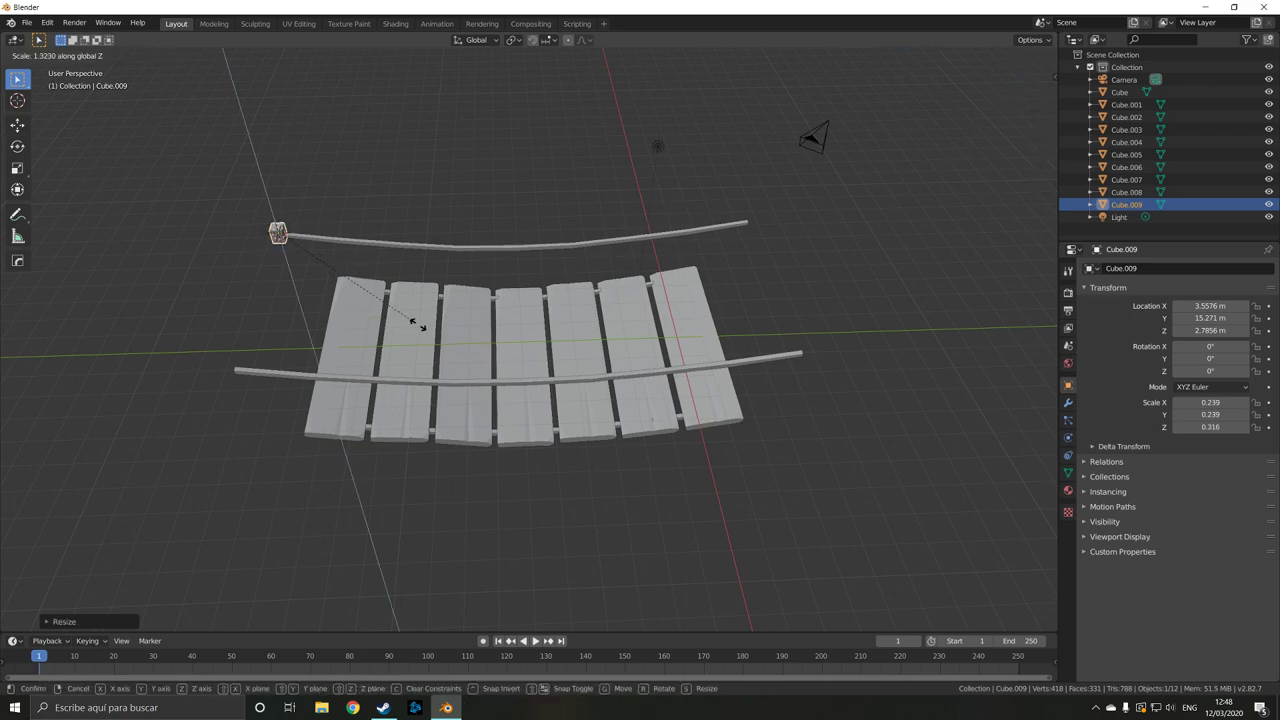
click(545, 495)
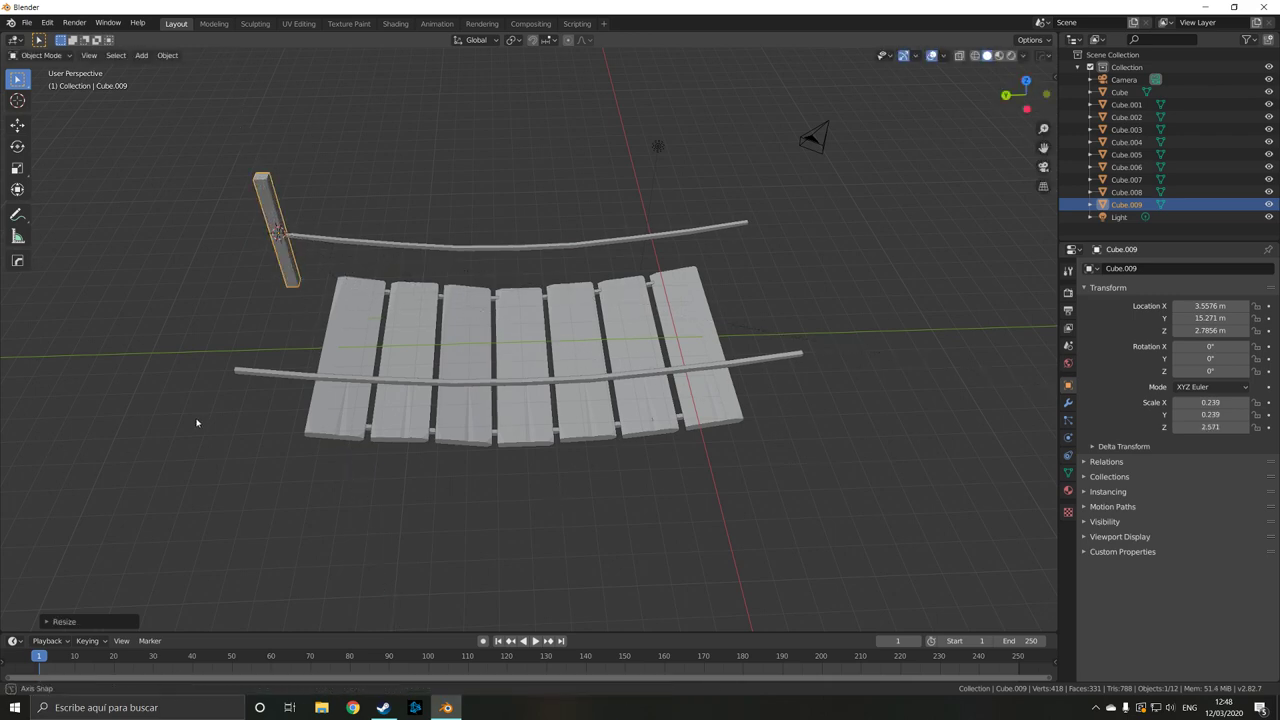
Lower the corner post straight down along Z to sit beside the deck
mouse_move(194, 423)
middle_down()
mouse_move(203, 380)
mouse_move(220, 380)
middle_up()
key(g)
key(z)
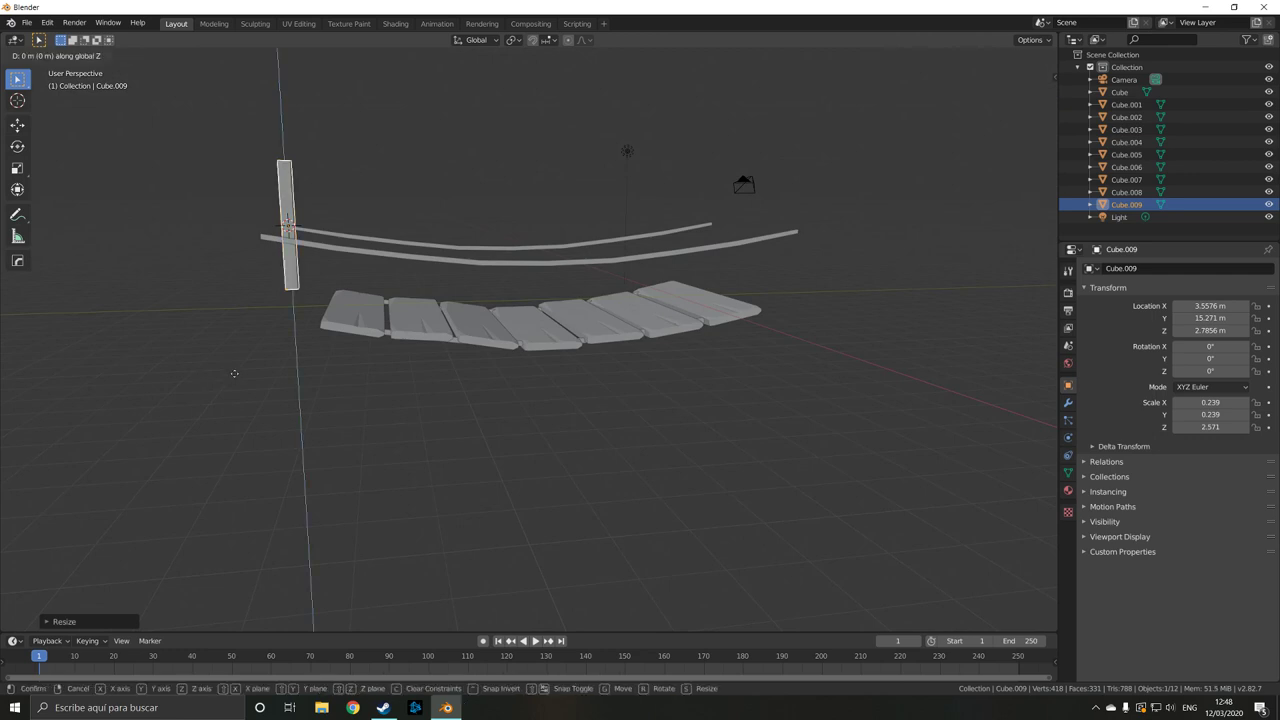
click(236, 396)
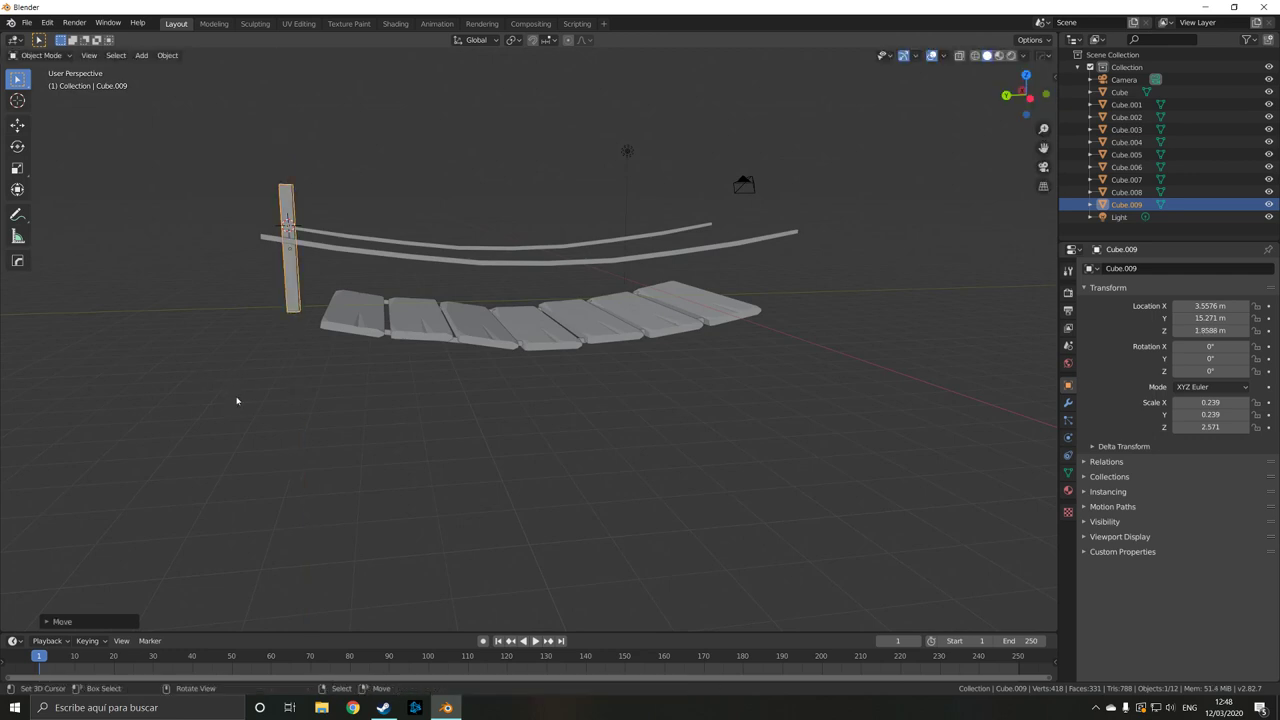
mouse_move(237, 400)
middle_down()
mouse_move(307, 412)
mouse_move(337, 280)
mouse_move(300, 243)
mouse_move(386, 343)
middle_up()
Knife-cut a new edge across the post's top face in Edit Mode
key(Tab)
click(349, 321)
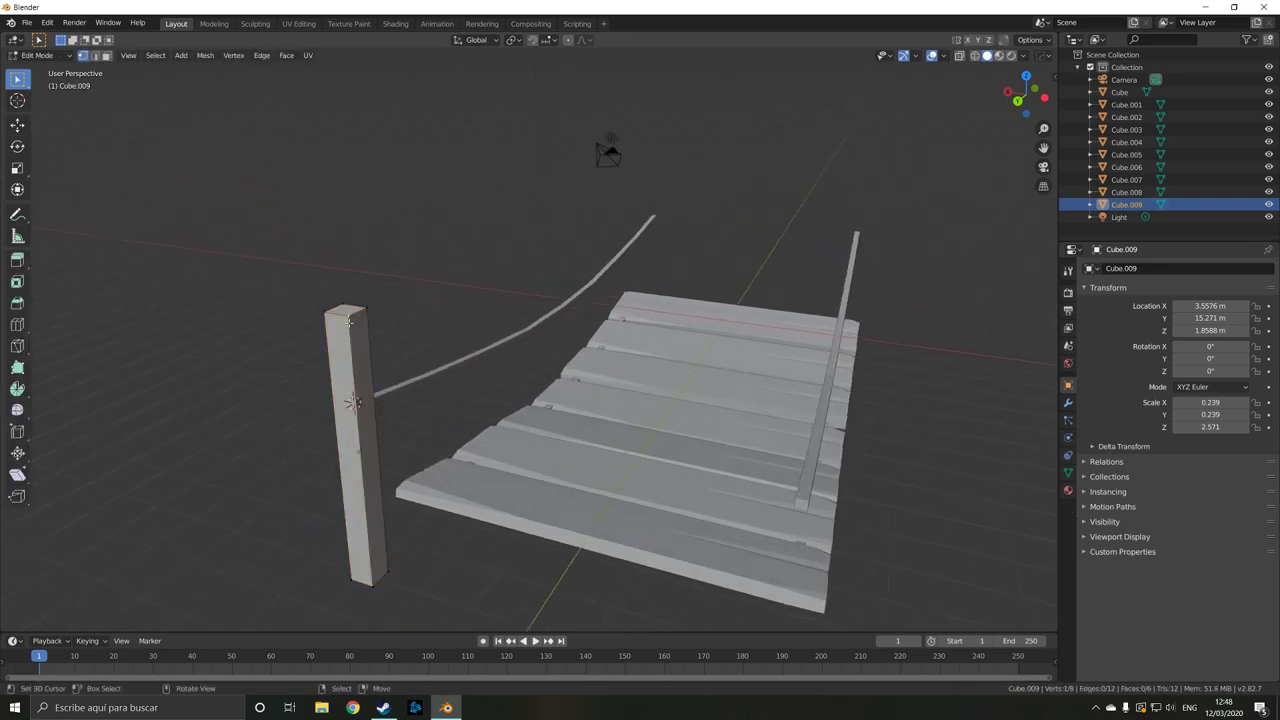
key(k)
click(338, 308)
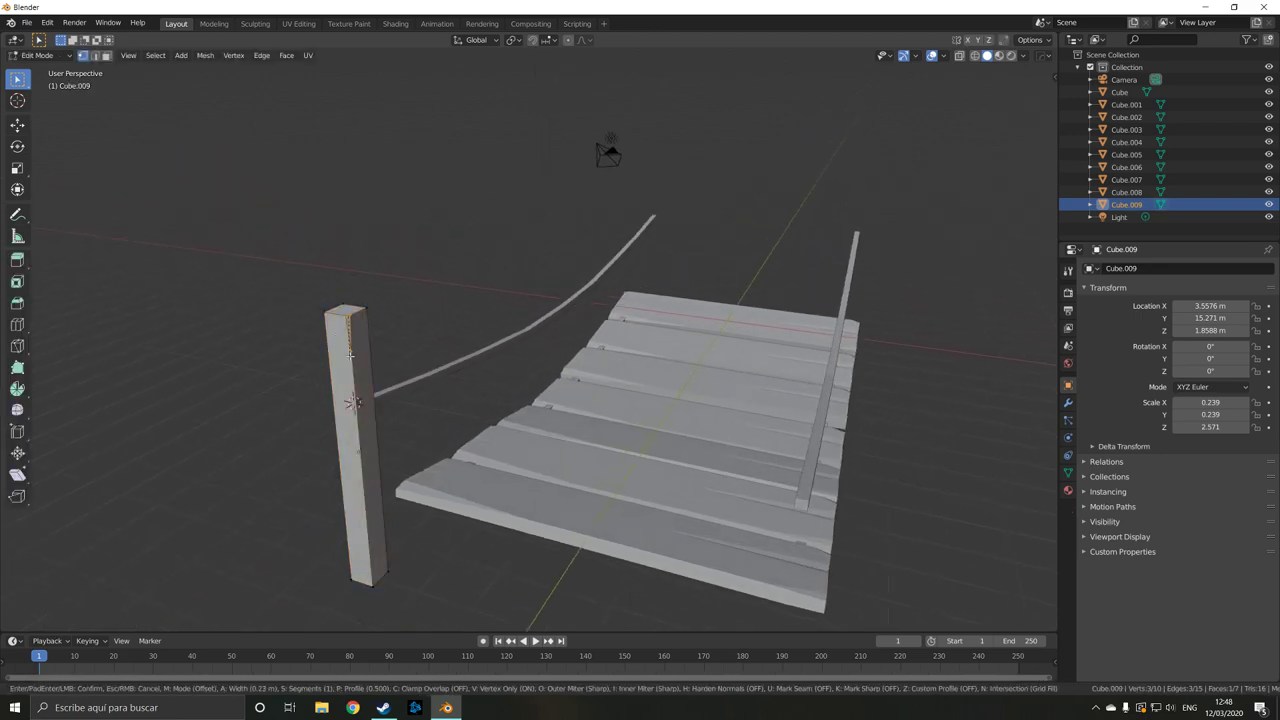
click(356, 314)
key(Return)
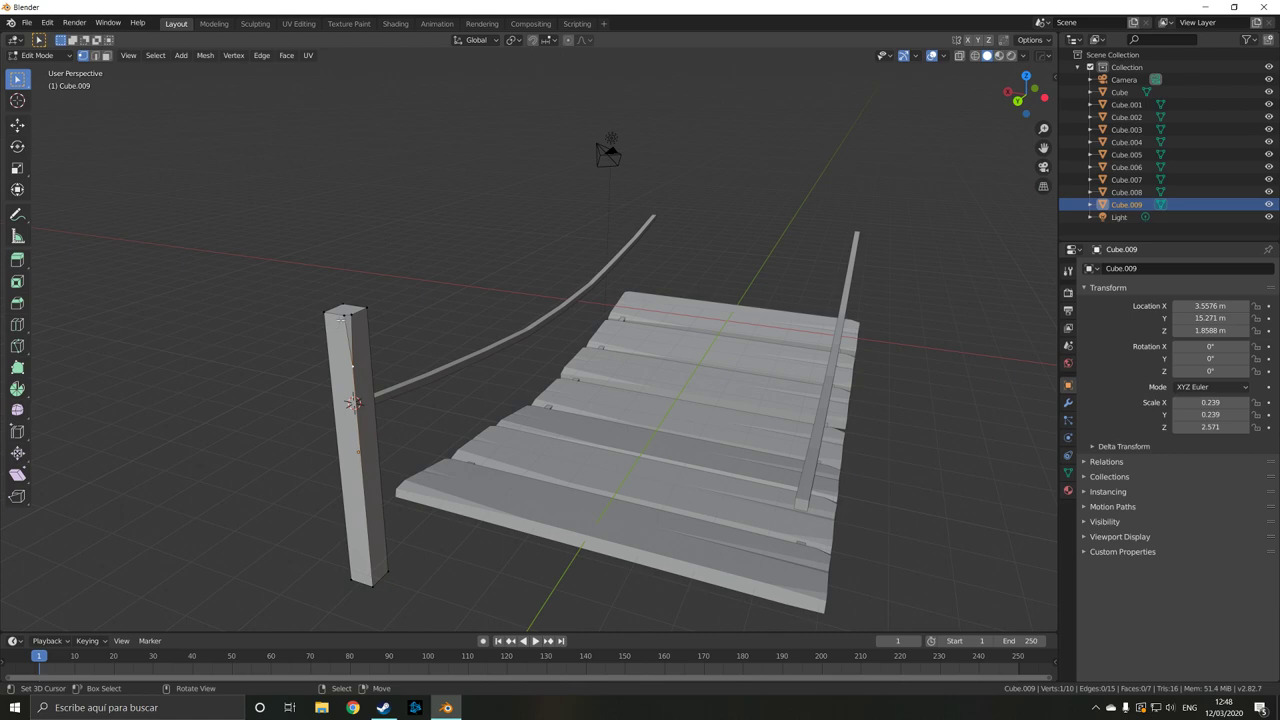
key(k)
key(Escape)
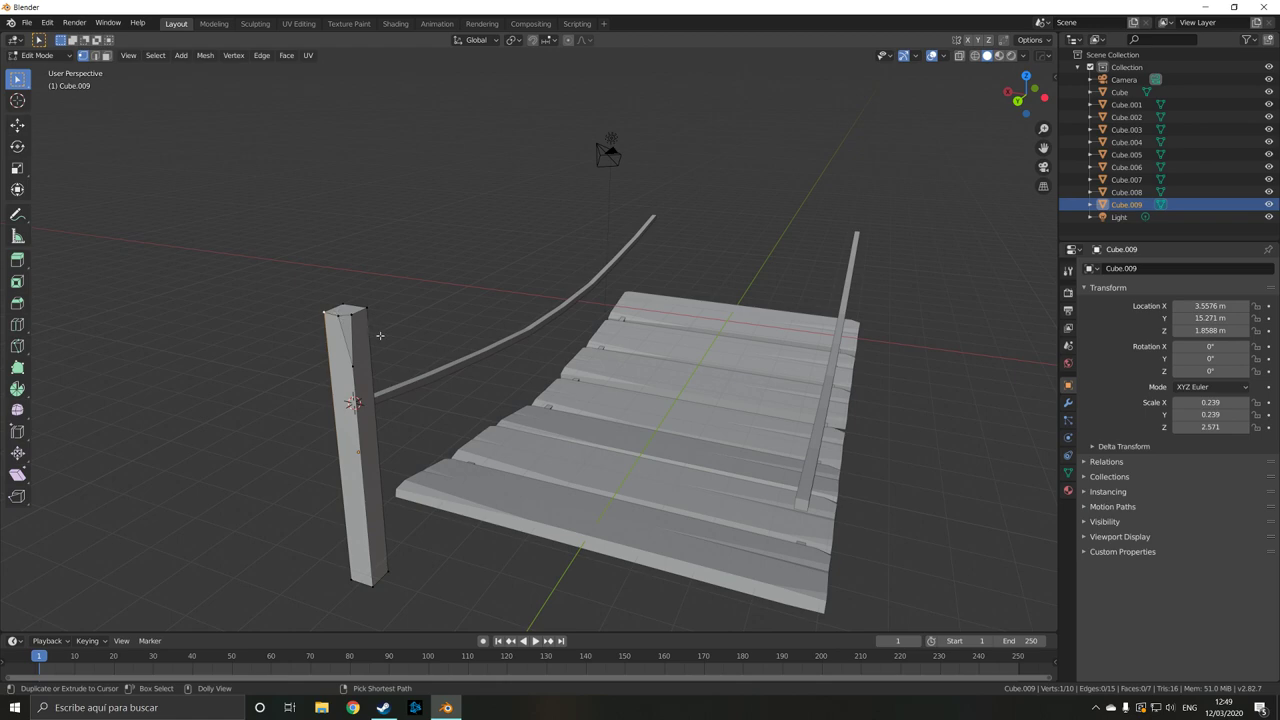
Vertex-bevel two top corners of the post with Ctrl+Shift+B, then return to Object Mode
key(ctrl+shift+b)
key(Escape)
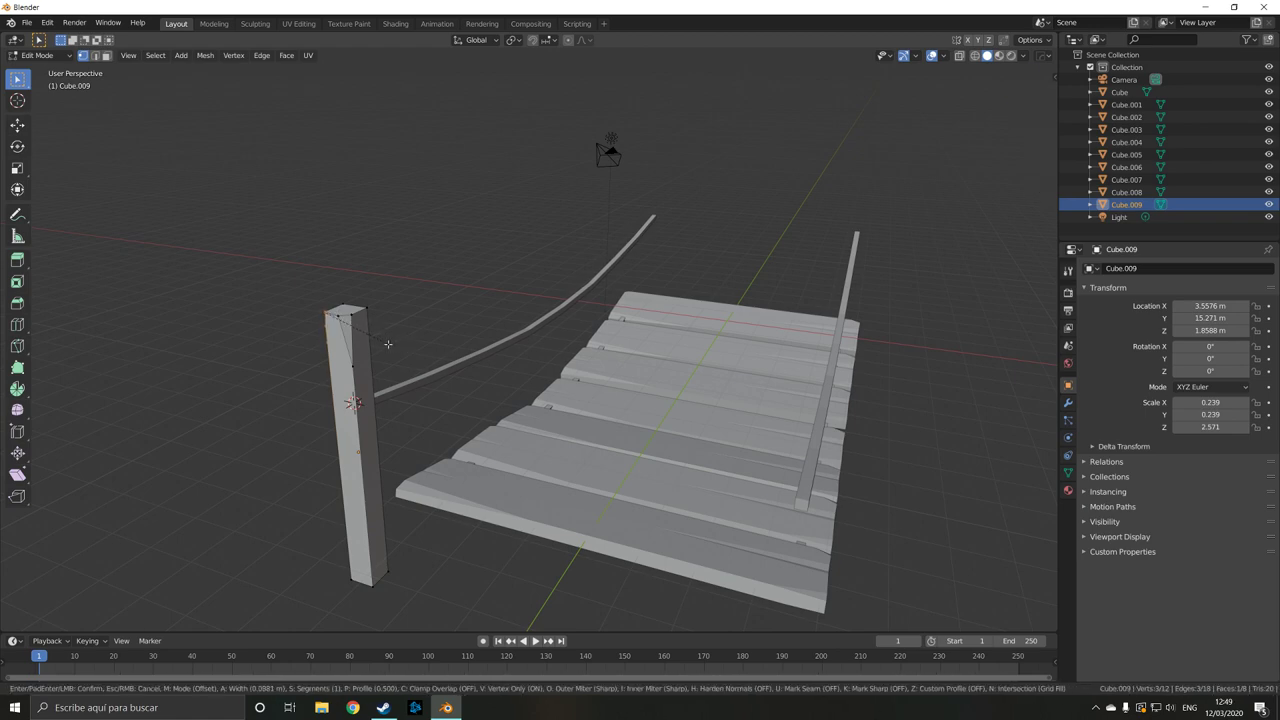
key(ctrl+shift+b)
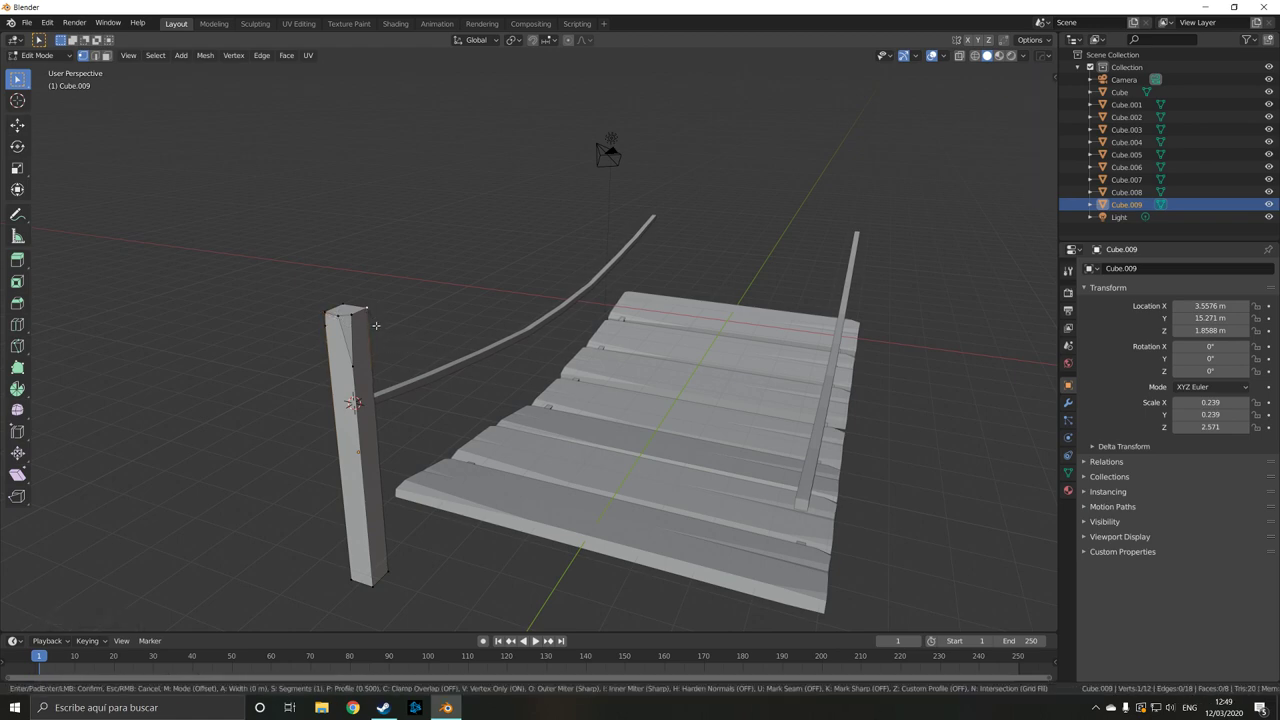
click(378, 322)
middle_drag(365, 320, 320, 370)
key(ctrl+shift+b)
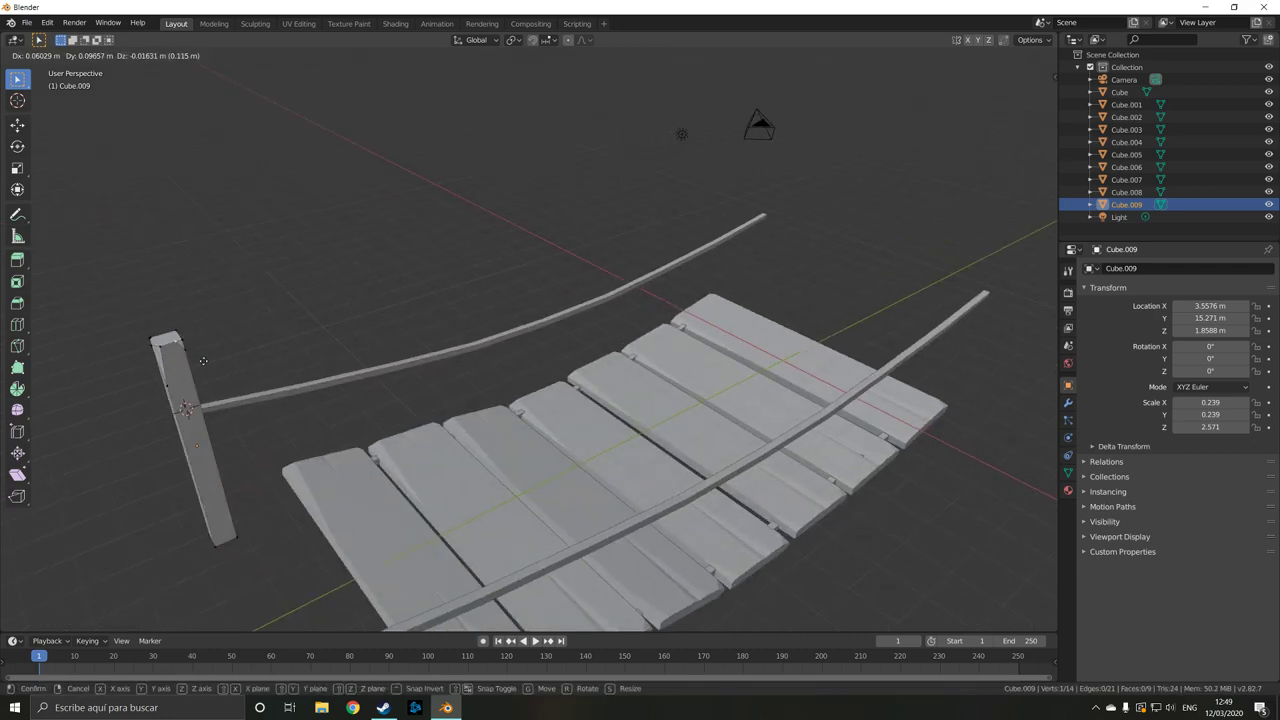
key(Escape)
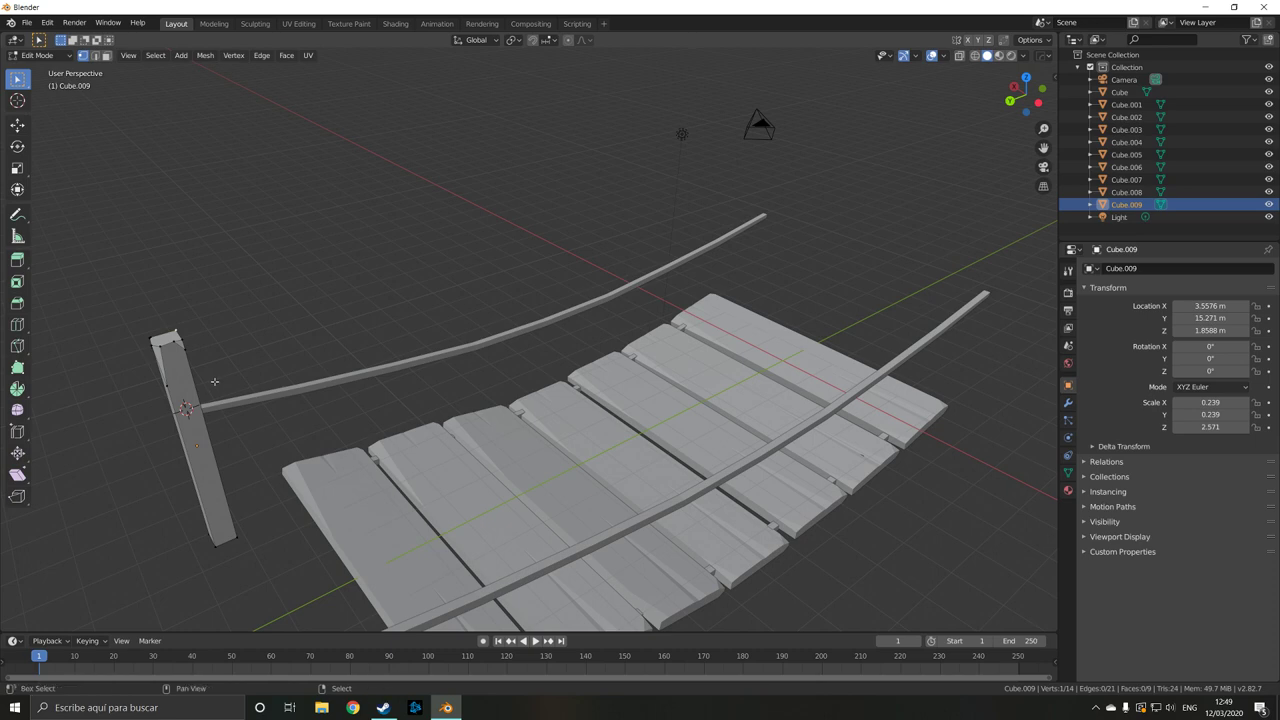
key(ctrl+shift+b)
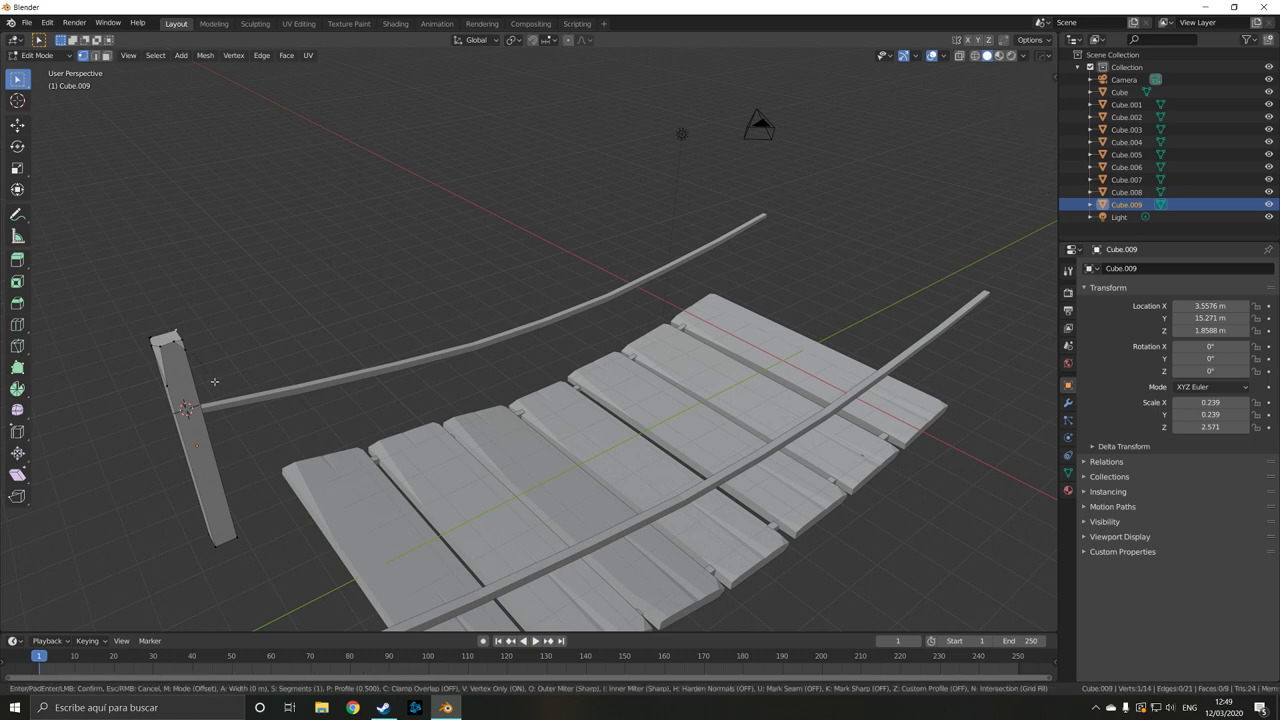
click(238, 385)
mouse_move(238, 385)
middle_down()
mouse_move(247, 415)
mouse_move(272, 420)
middle_up()
key(Tab)
middle_drag(328, 481, 322, 460)
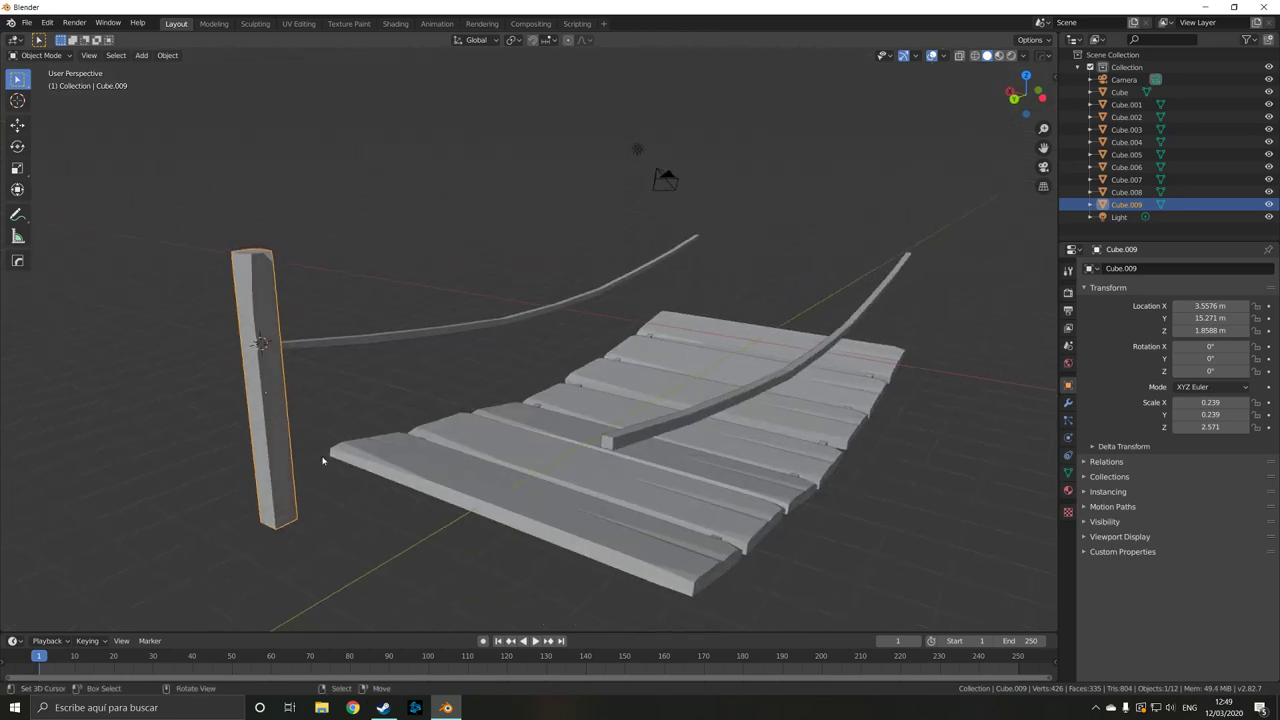
Add a torus at the post with 5 major segments and fewer minor segments
key(shift+a)
mouse_move(297, 454)
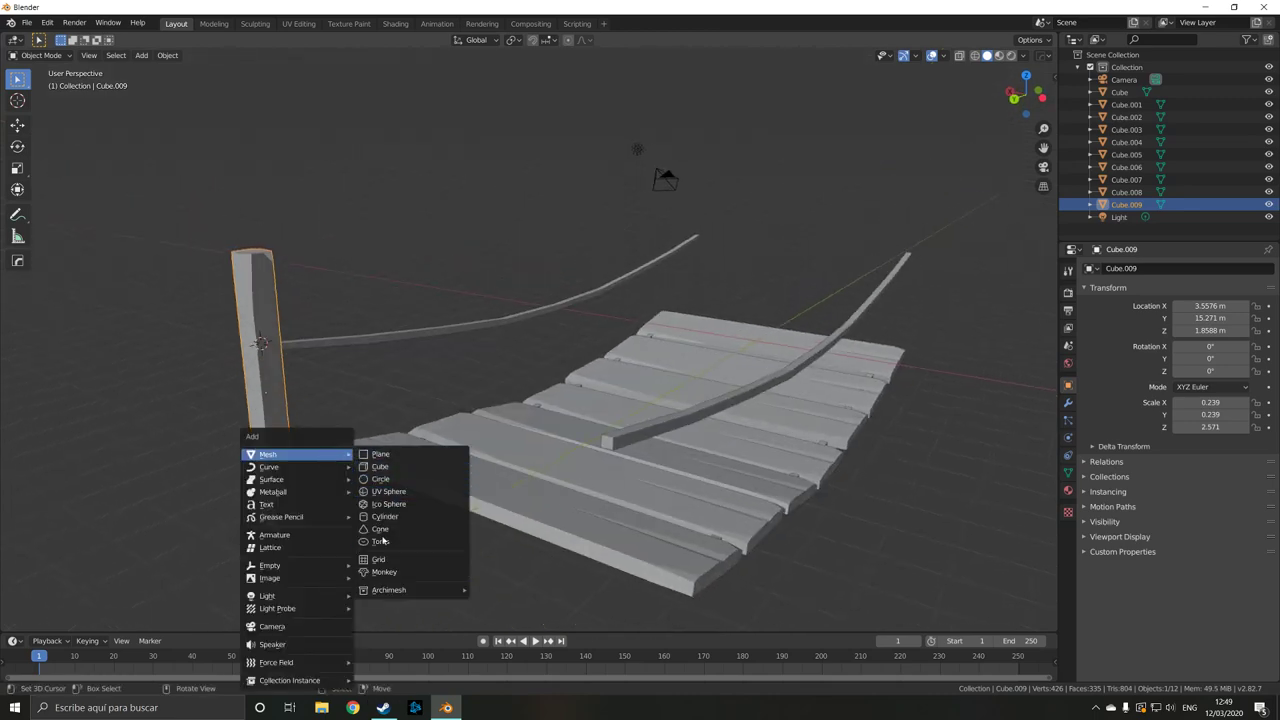
click(384, 543)
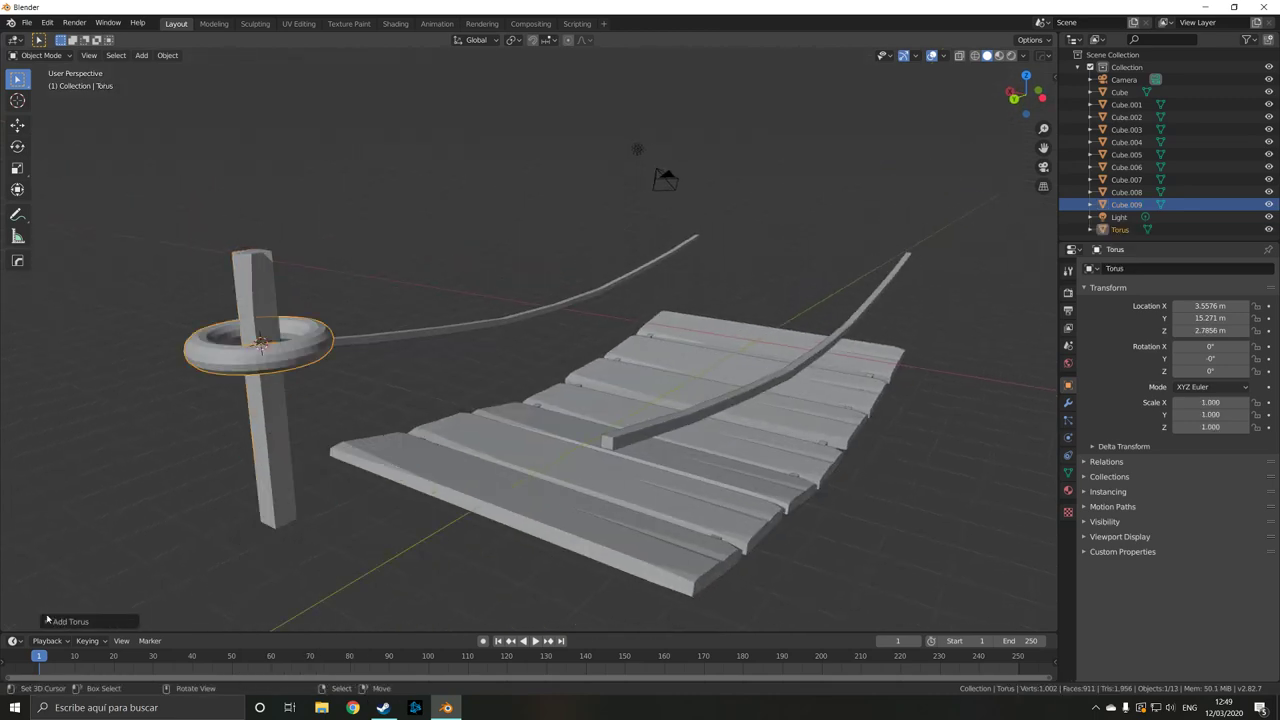
click(45, 622)
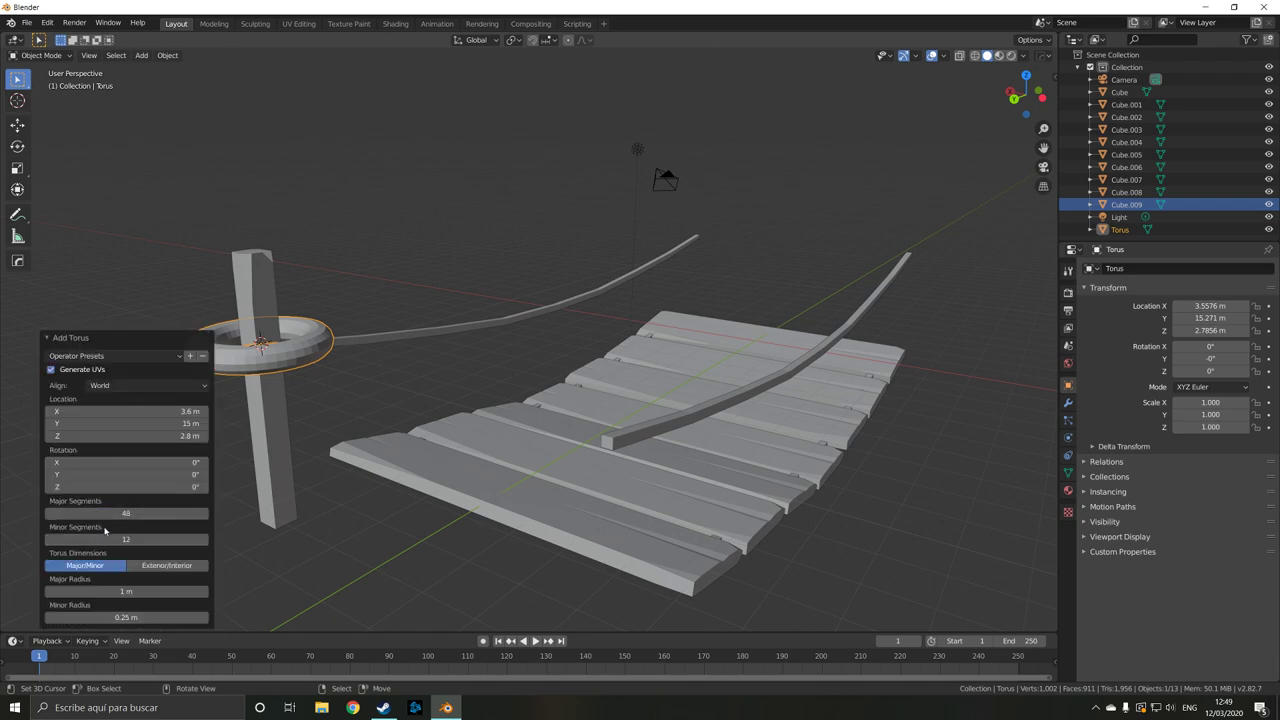
mouse_move(110, 516)
mouse_down()
mouse_move(98, 516)
mouse_move(208, 516)
mouse_up()
click(205, 514)
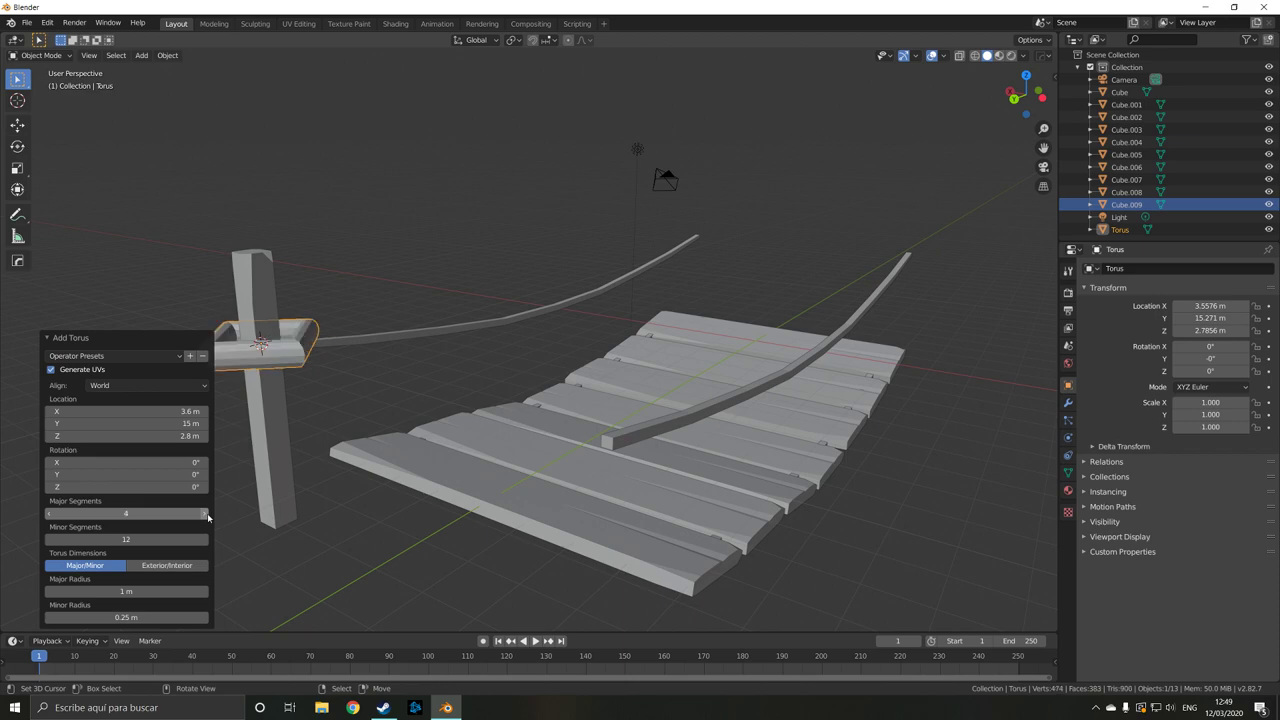
click(205, 514)
drag(155, 539, 142, 539)
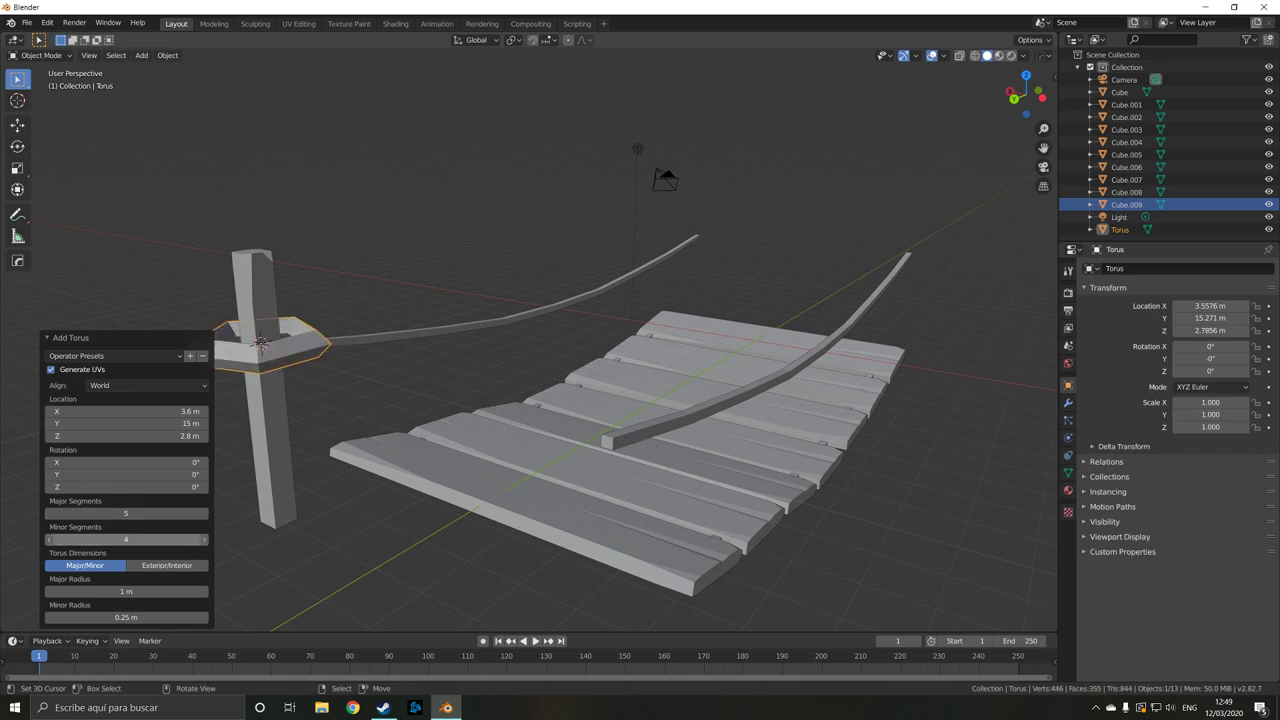
Shrink the ring around the post, stack a second ring just above, and select the post too
key(Tab)
key(s)
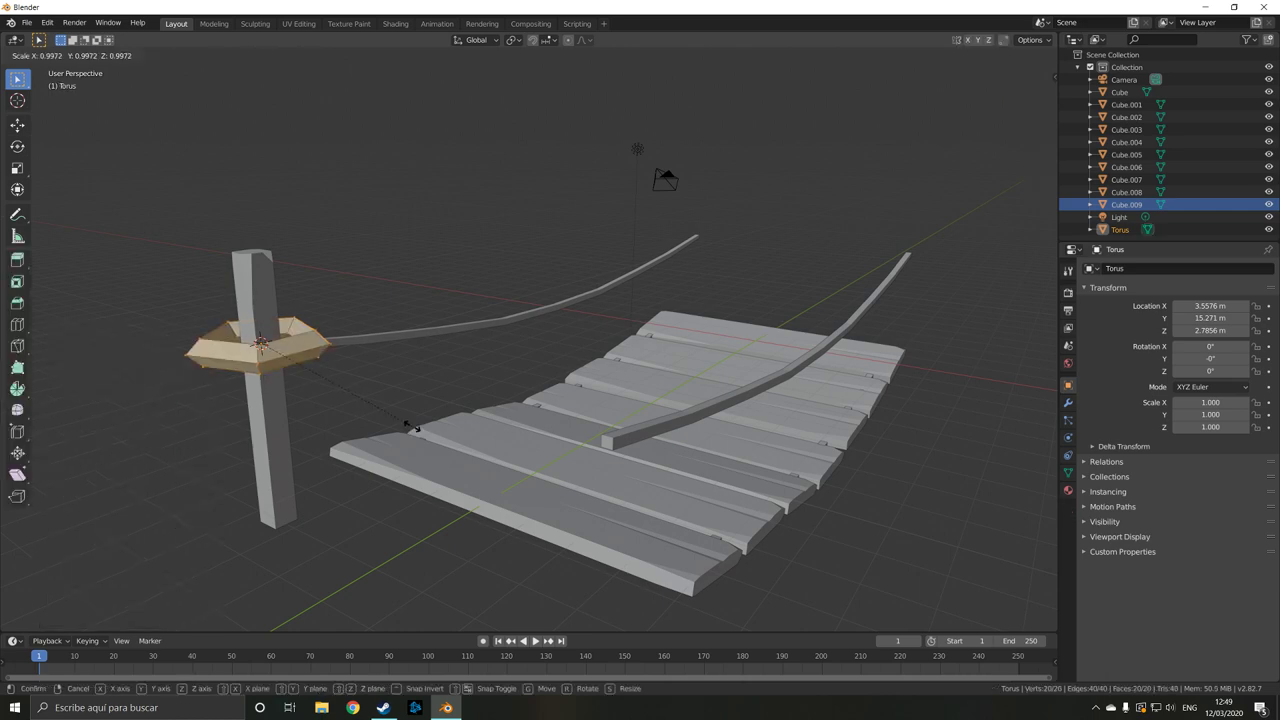
click(313, 405)
key(g)
key(z)
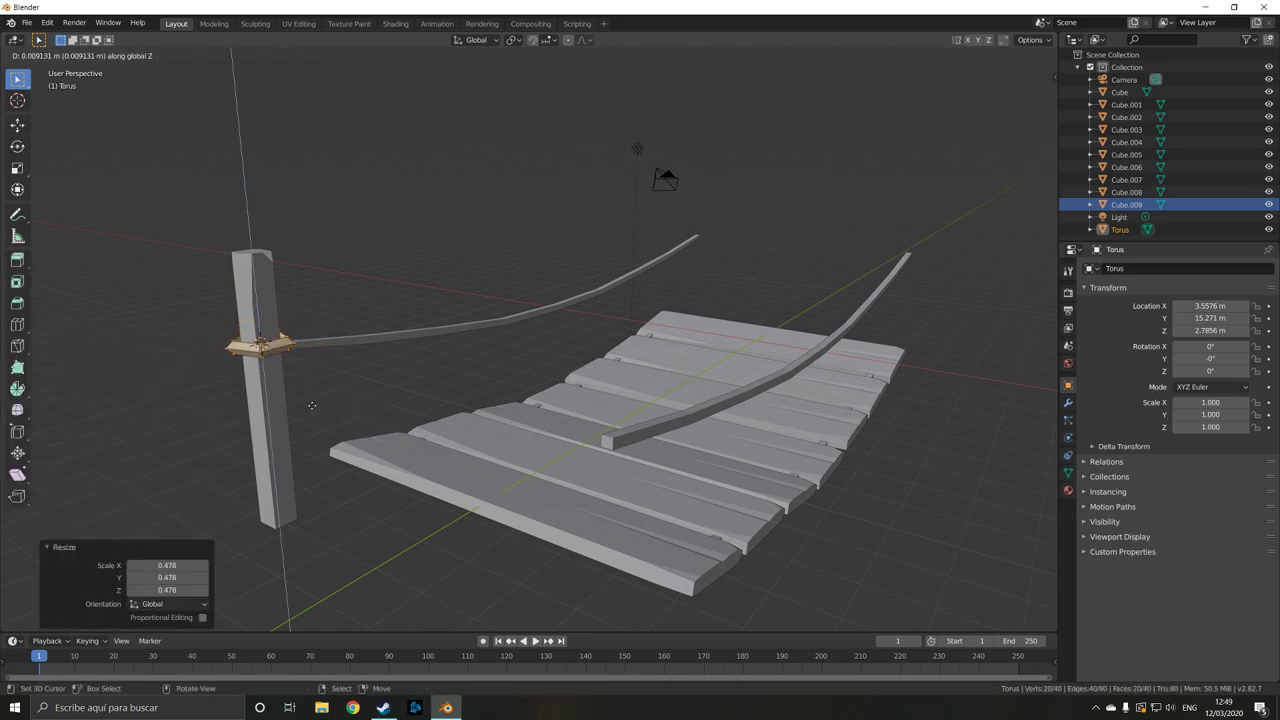
click(309, 396)
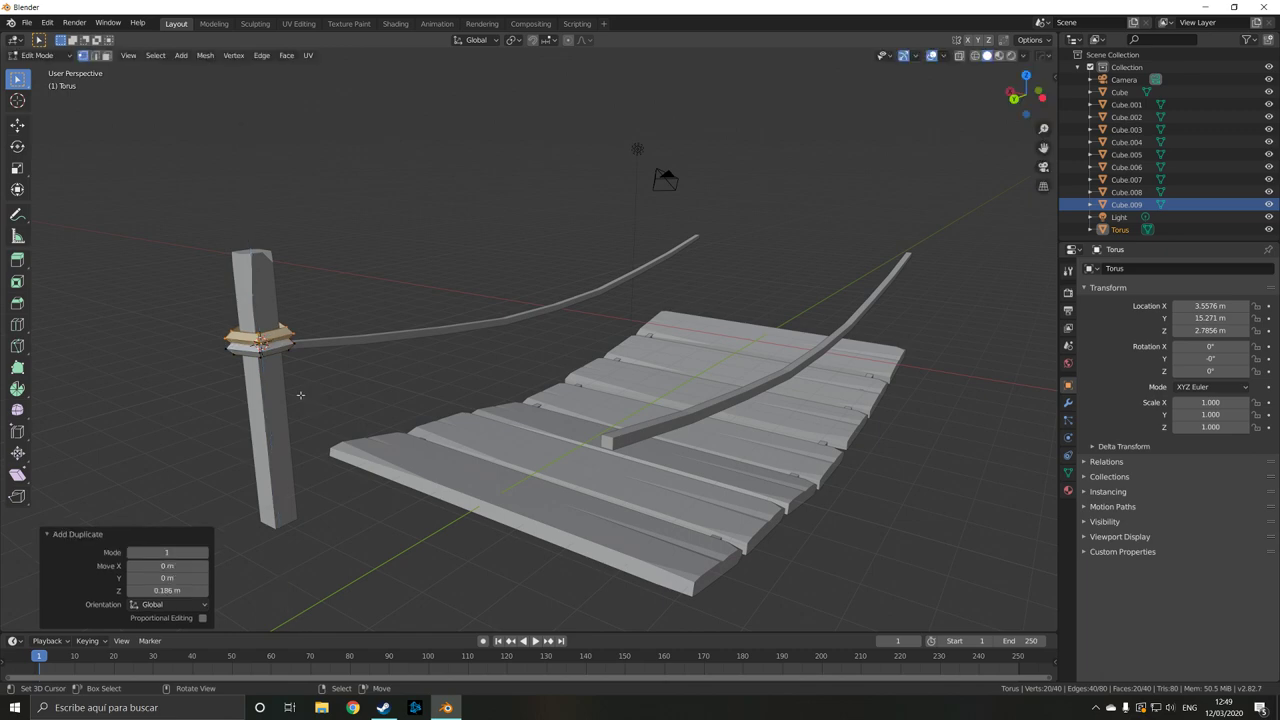
key(Tab)
shift+click(270, 376)
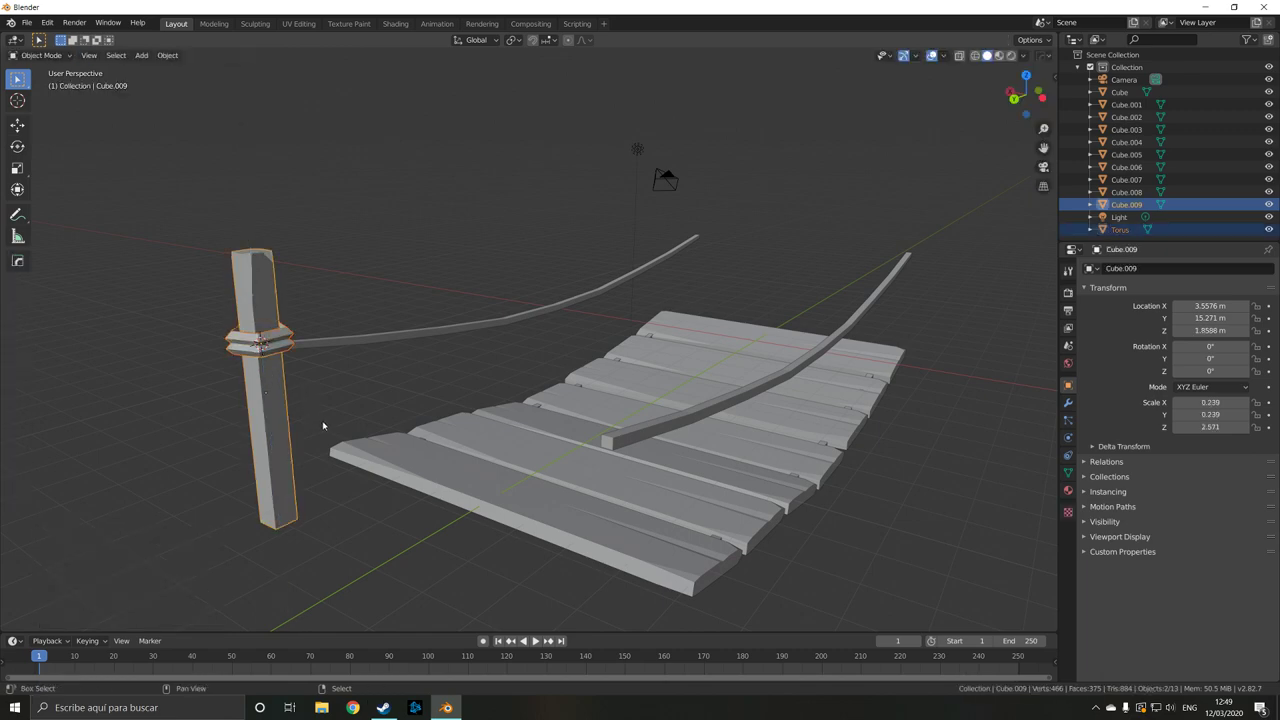
Duplicate the ringed post along X to the opposite side of the bridge
key(shift+d)
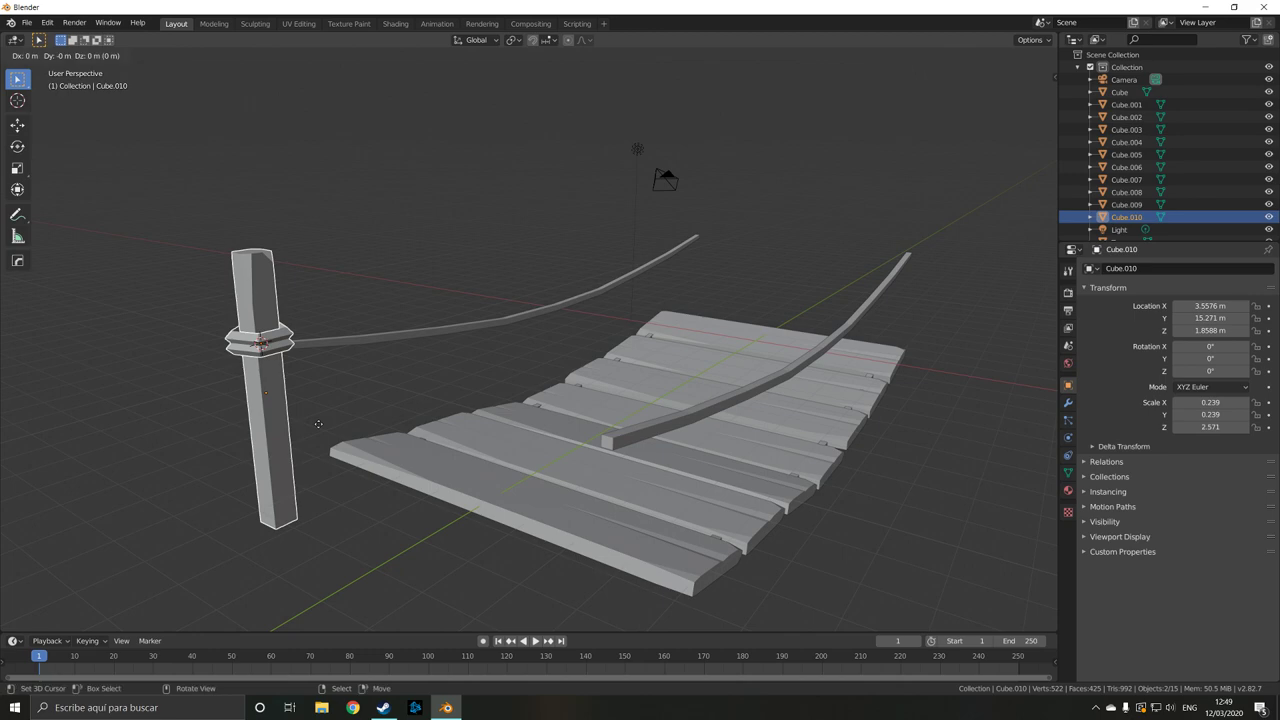
key(x)
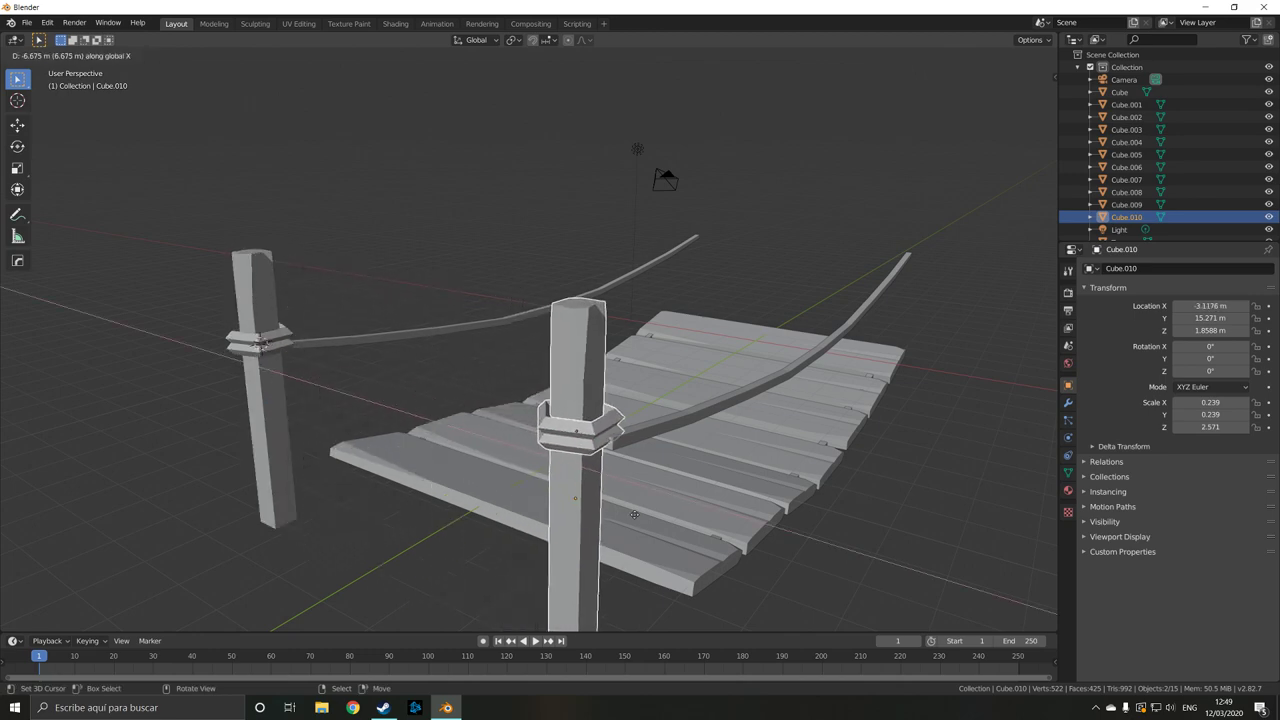
click(648, 515)
middle_drag(648, 532, 577, 515)
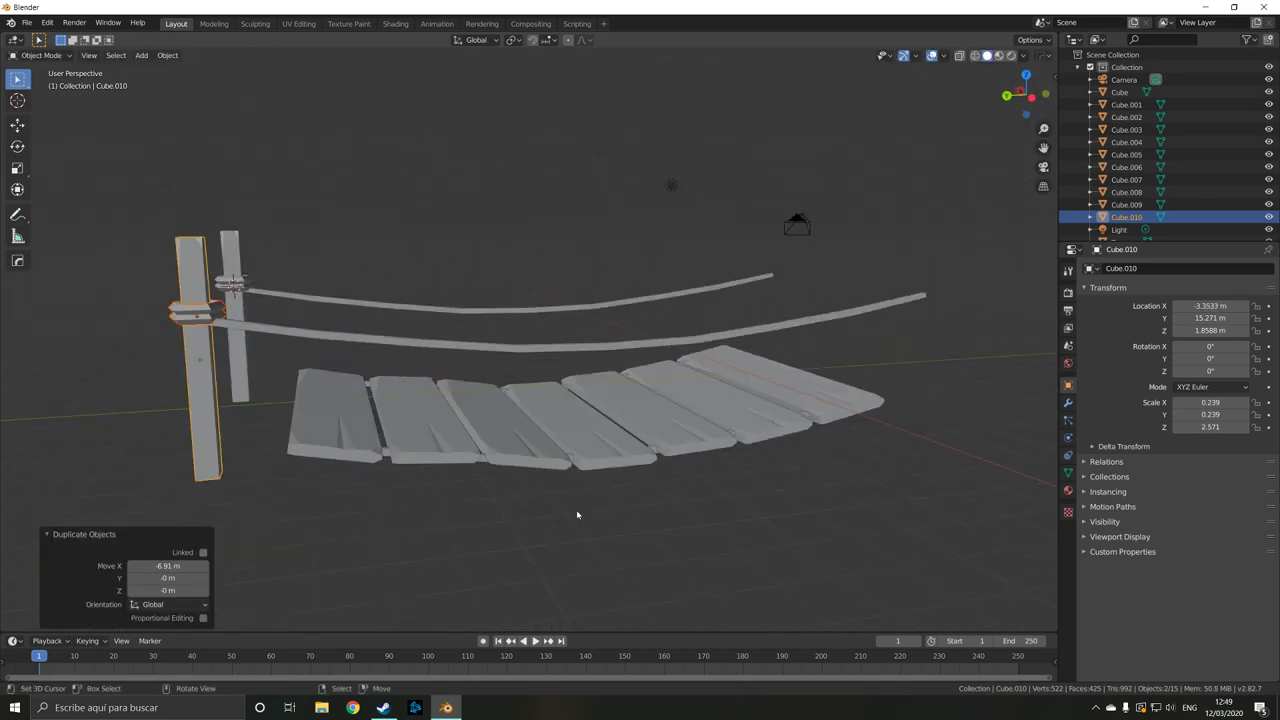
Select the posts and their rings and copy them along Y to the bridge's far end
click(236, 285)
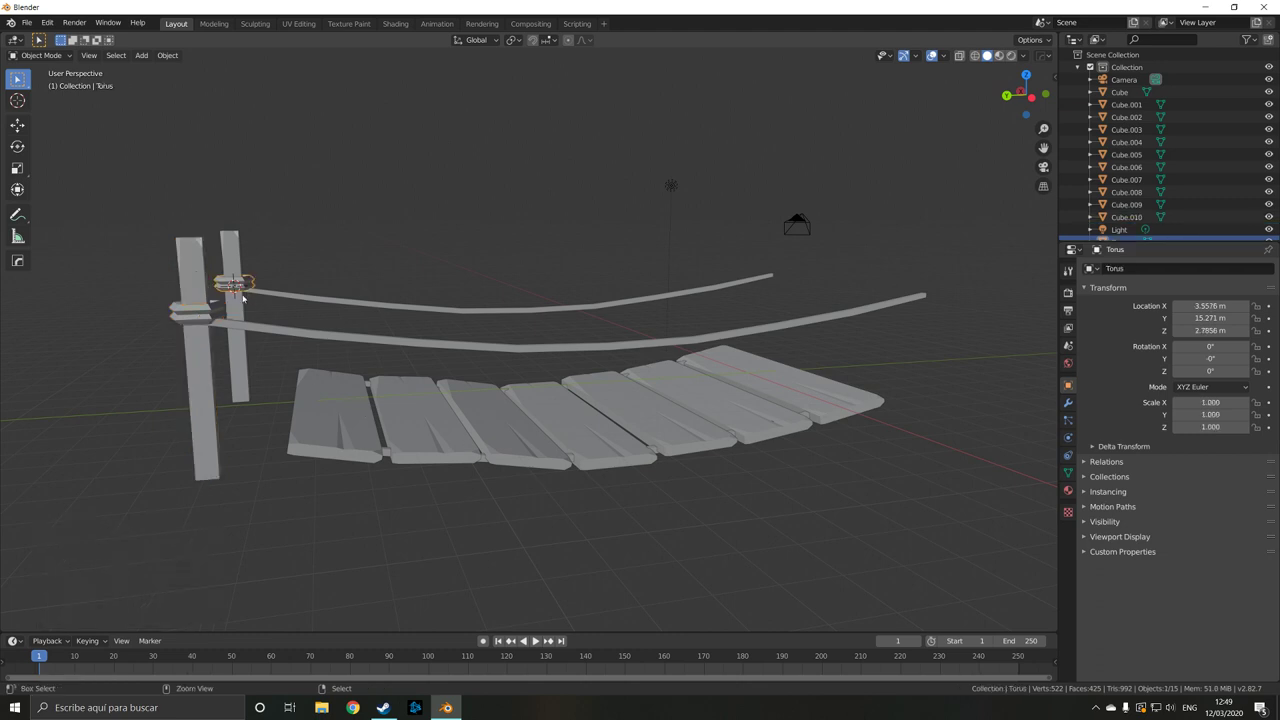
shift+click(232, 290)
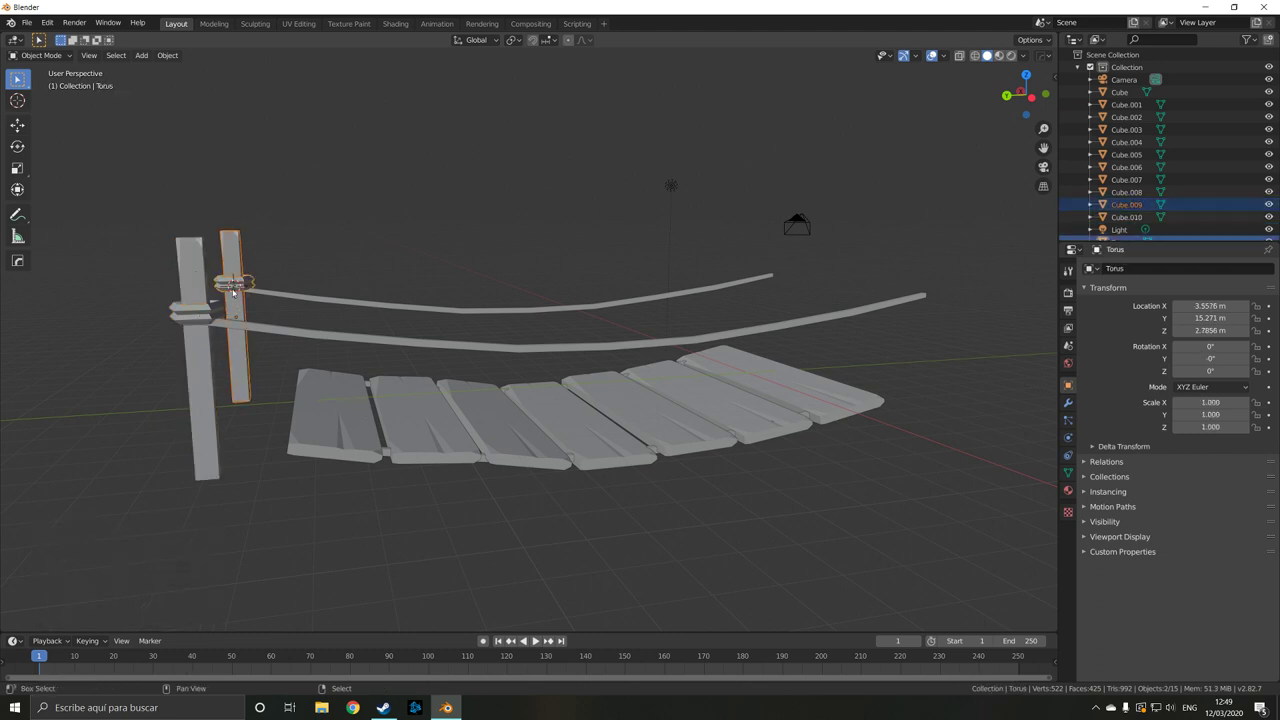
shift+click(177, 320)
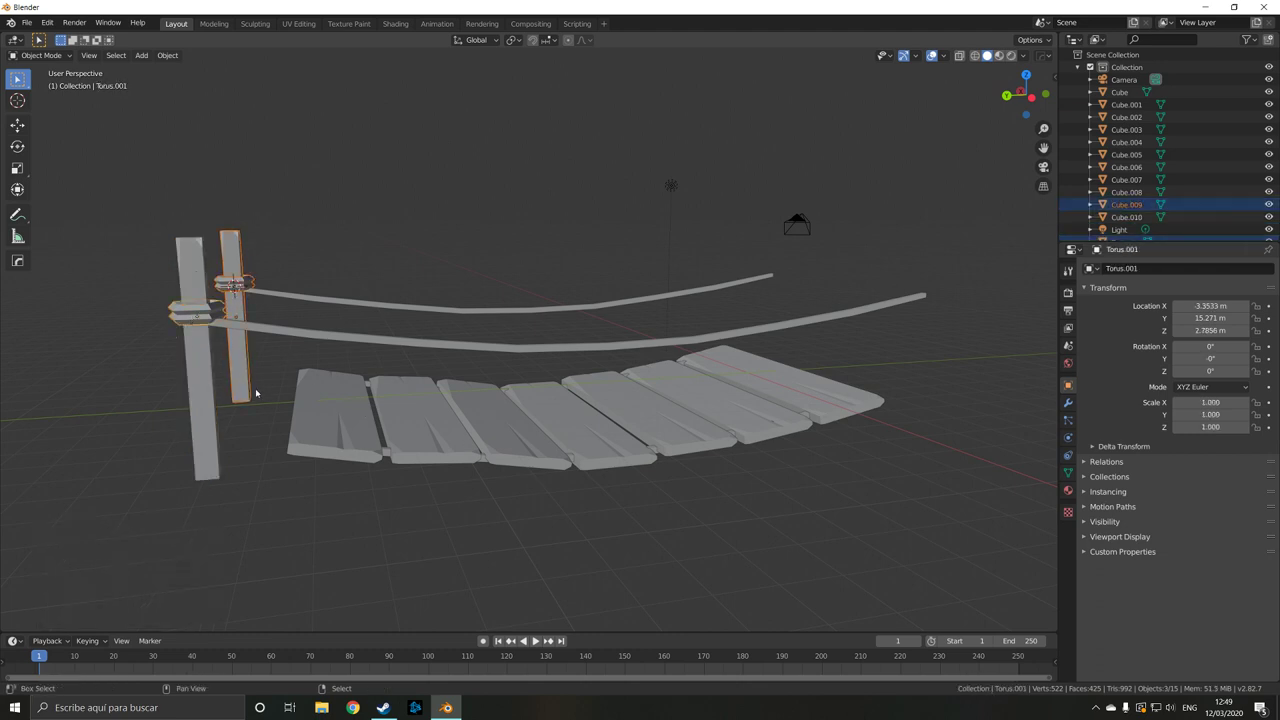
key(shift+d)
key(y)
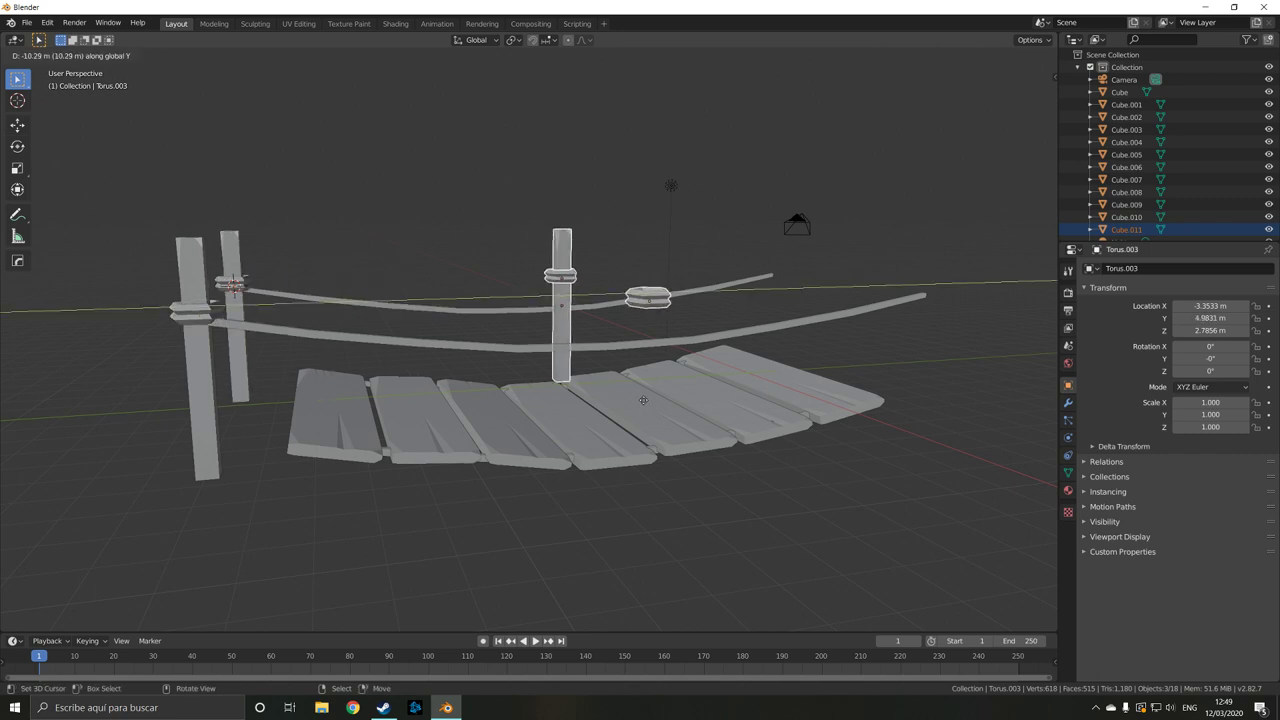
click(850, 404)
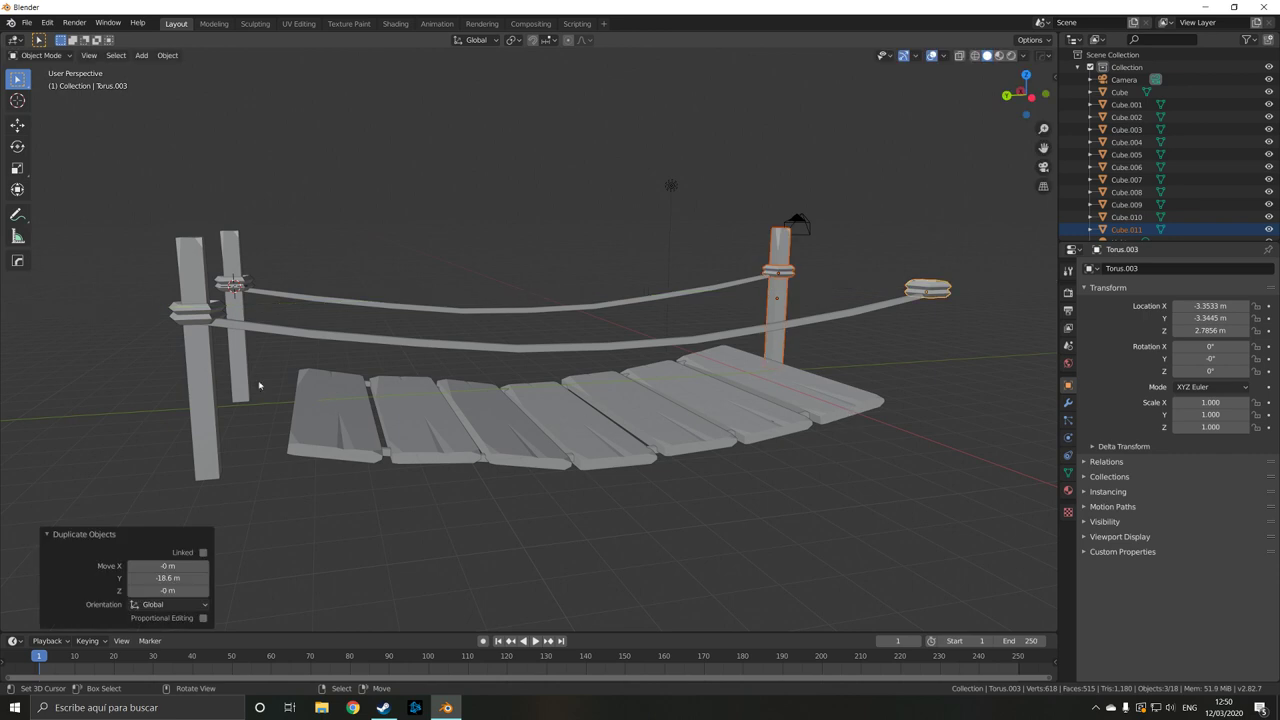
Copy the front-left post along Y to fill the fourth far corner
click(194, 354)
key(shift+d)
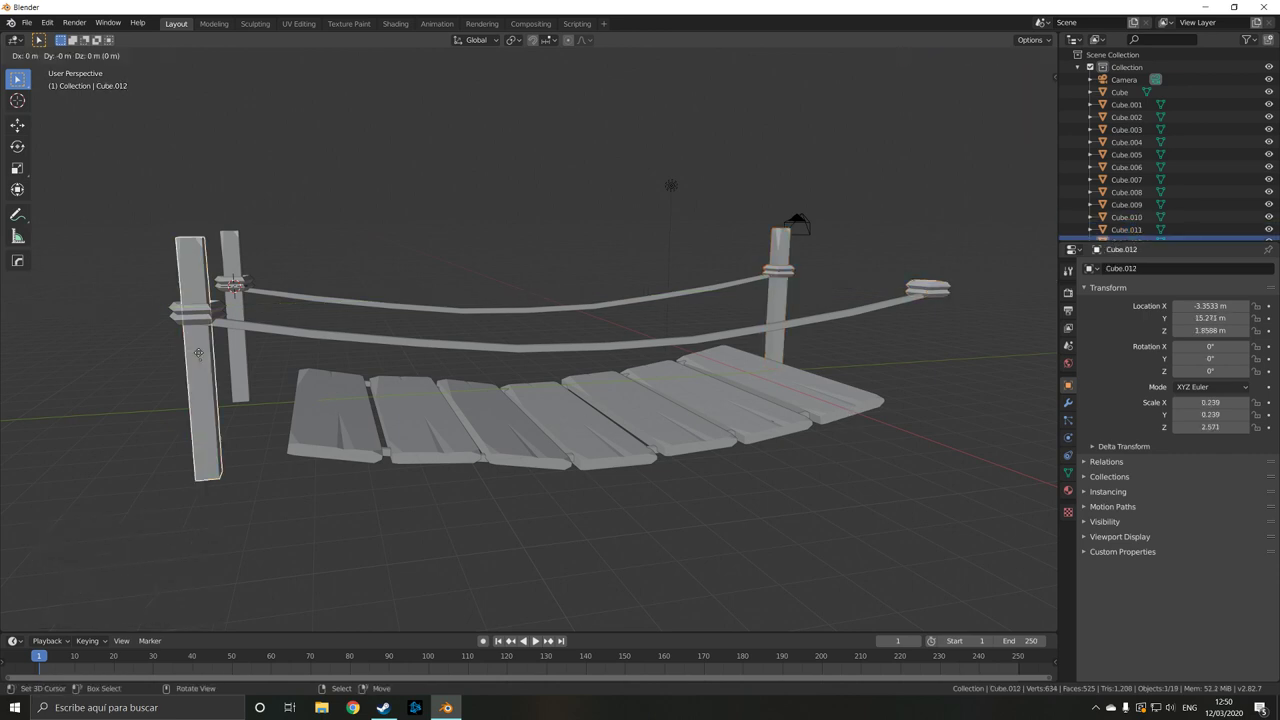
key(y)
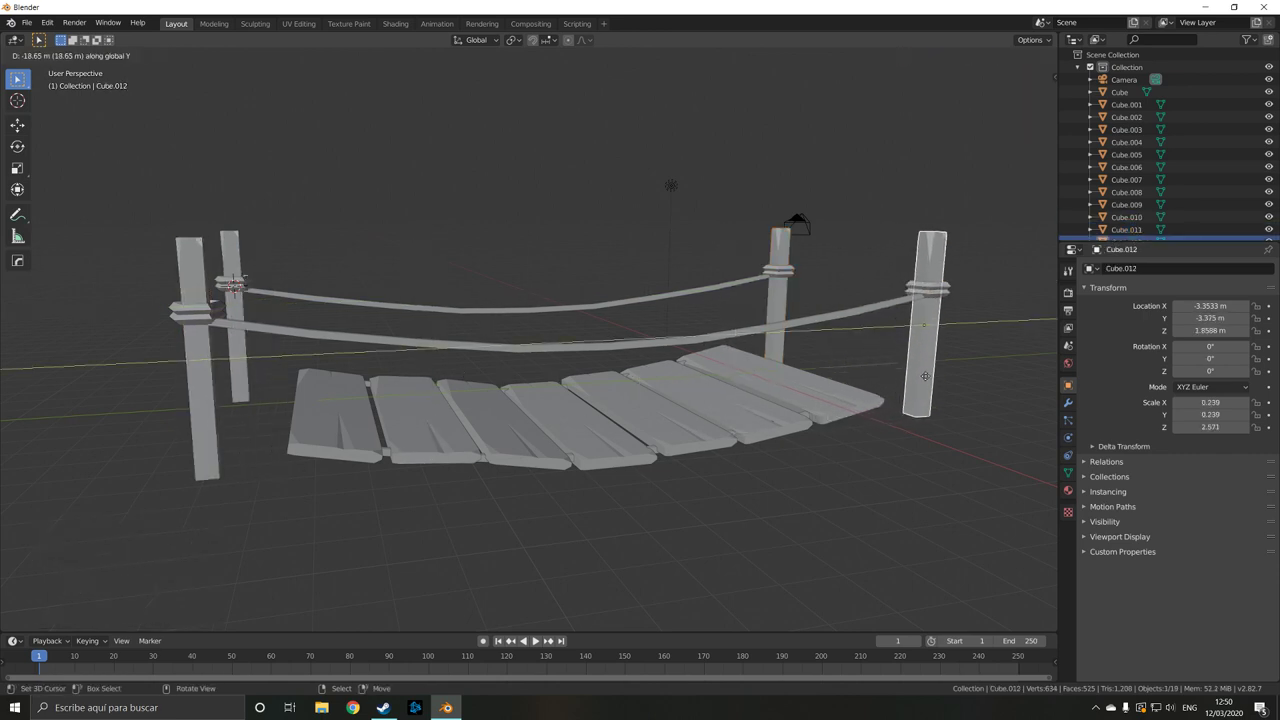
click(926, 380)
mouse_move(926, 380)
middle_down()
mouse_move(689, 453)
mouse_move(693, 293)
middle_up()
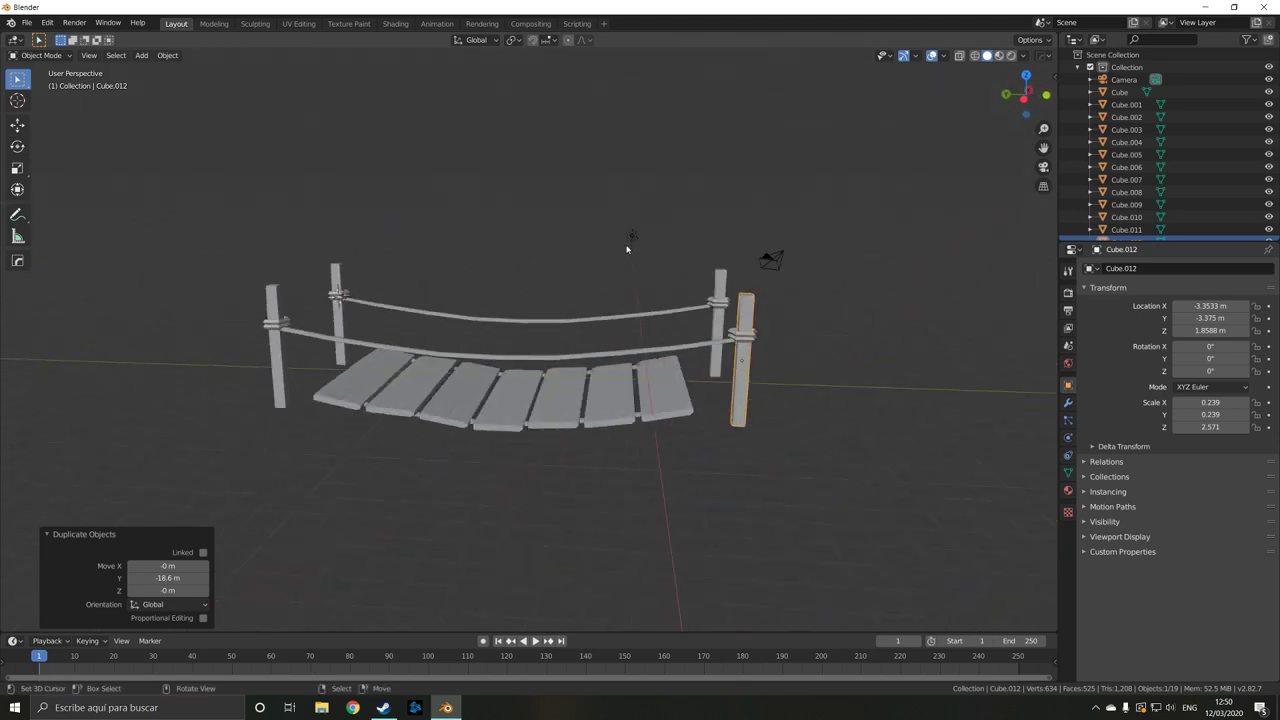
mouse_move(627, 248)
middle_down()
mouse_move(511, 408)
mouse_move(400, 420)
mouse_move(606, 453)
mouse_move(542, 490)
mouse_move(513, 550)
mouse_move(468, 51)
mouse_move(420, 214)
mouse_move(380, 266)
mouse_move(392, 271)
middle_up()
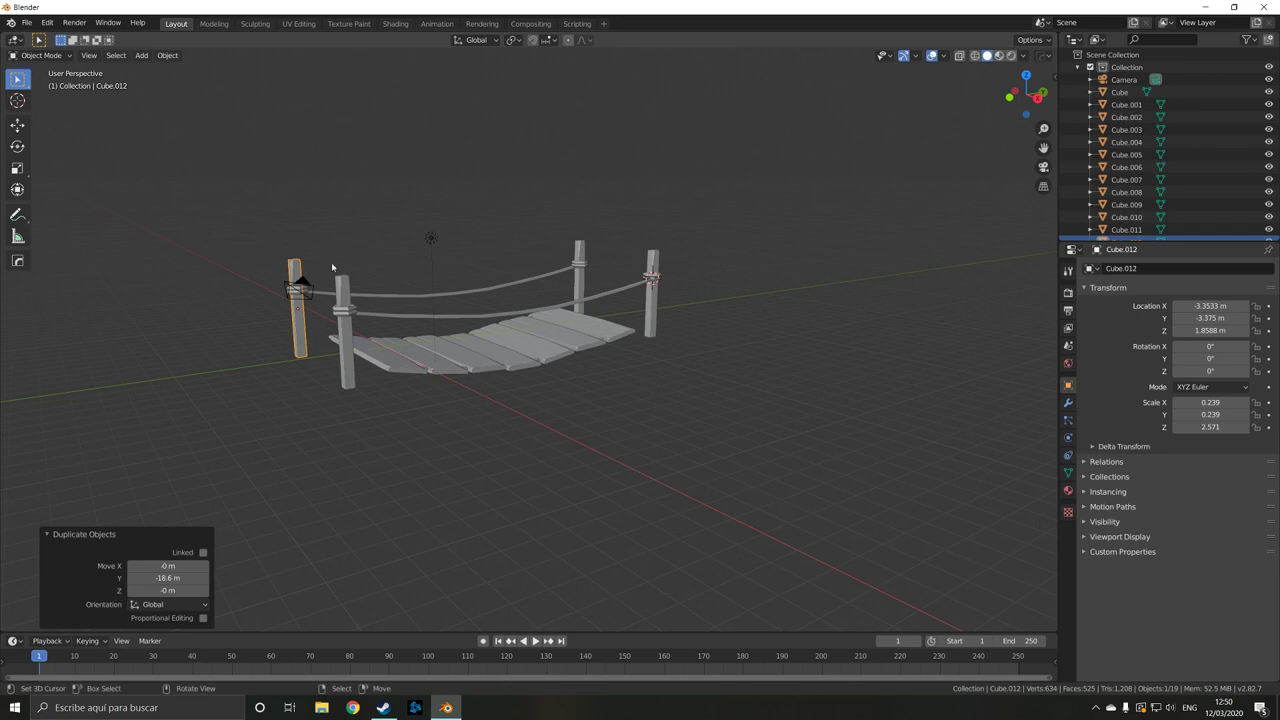